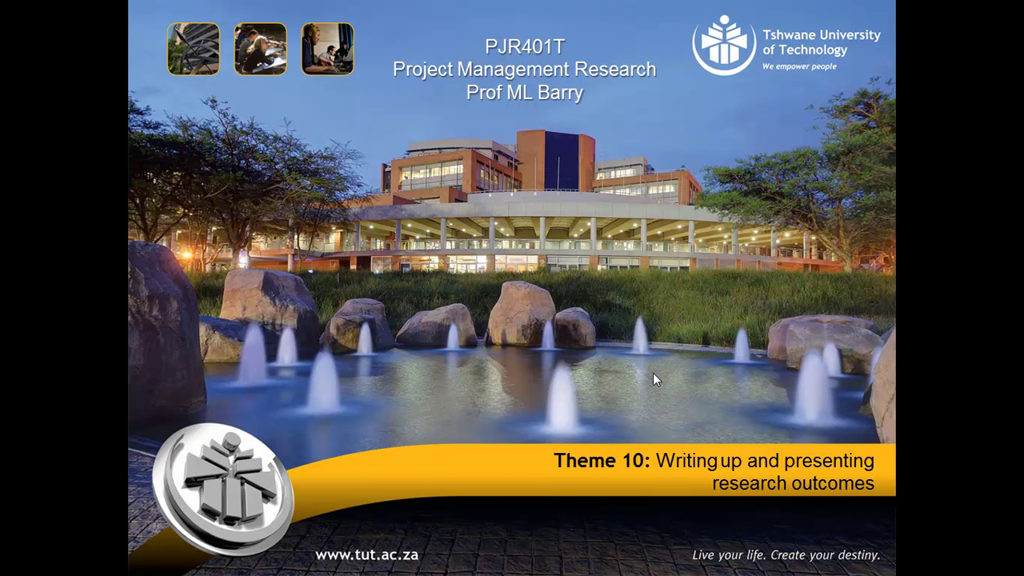
- Advance the Theme 10 slideshow past the outcomes and research process slides to the demographic data slide
left_click(653, 373)
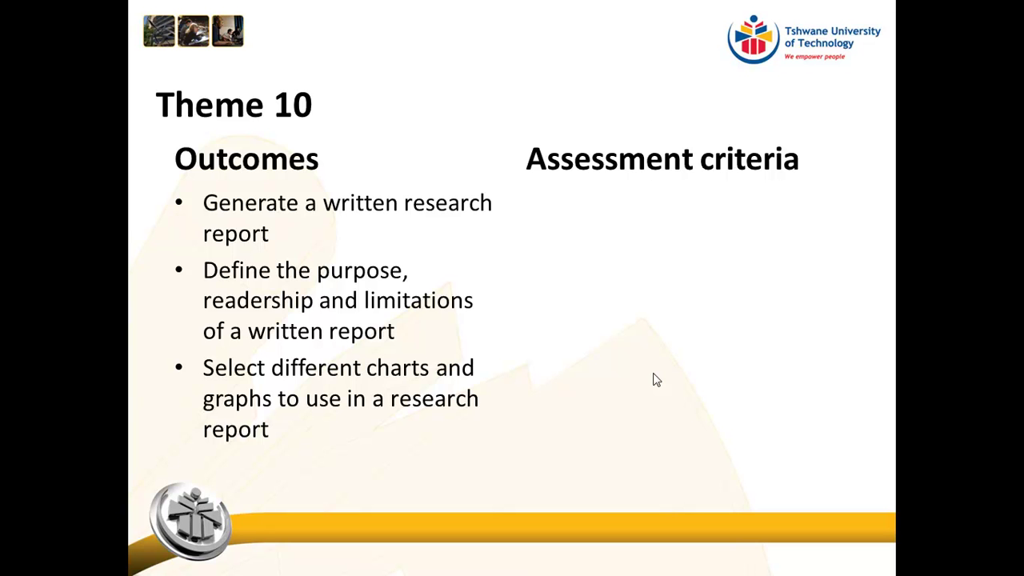
left_click(653, 379)
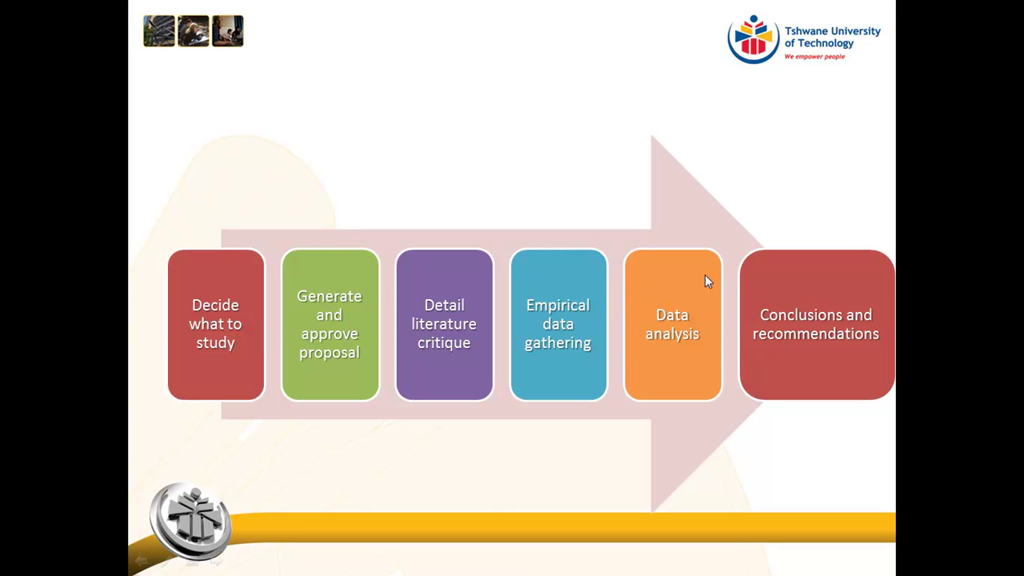
left_click(404, 475)
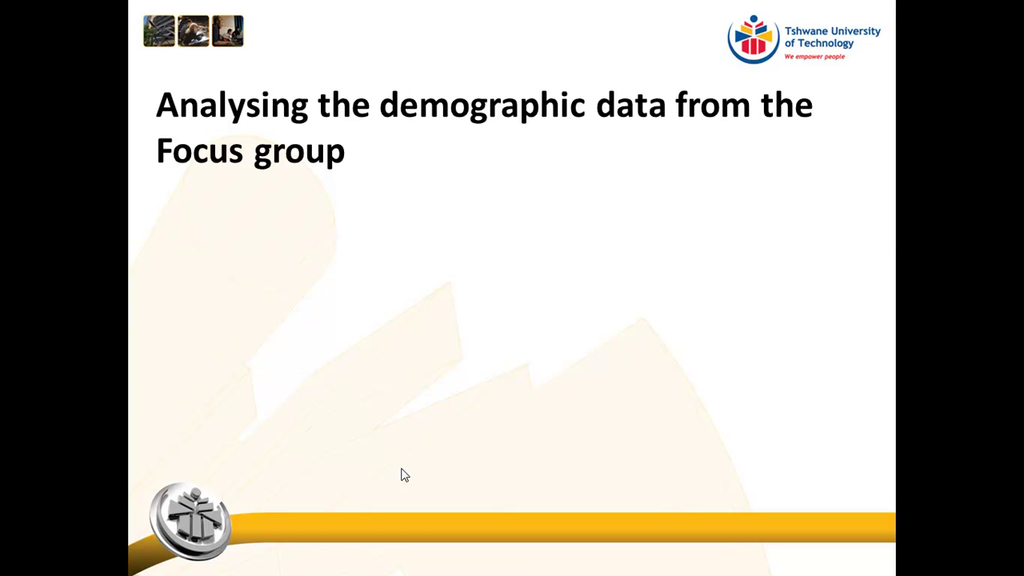
- End the slideshow and dismiss the Camtasia prompt to continue recording
right_click(404, 474)
left_click(438, 463)
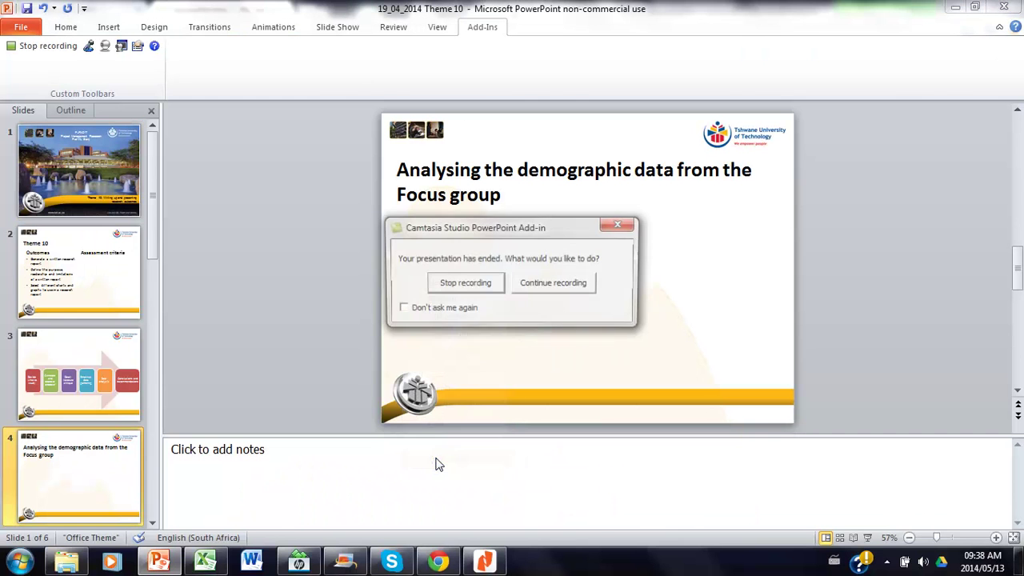
left_click(537, 286)
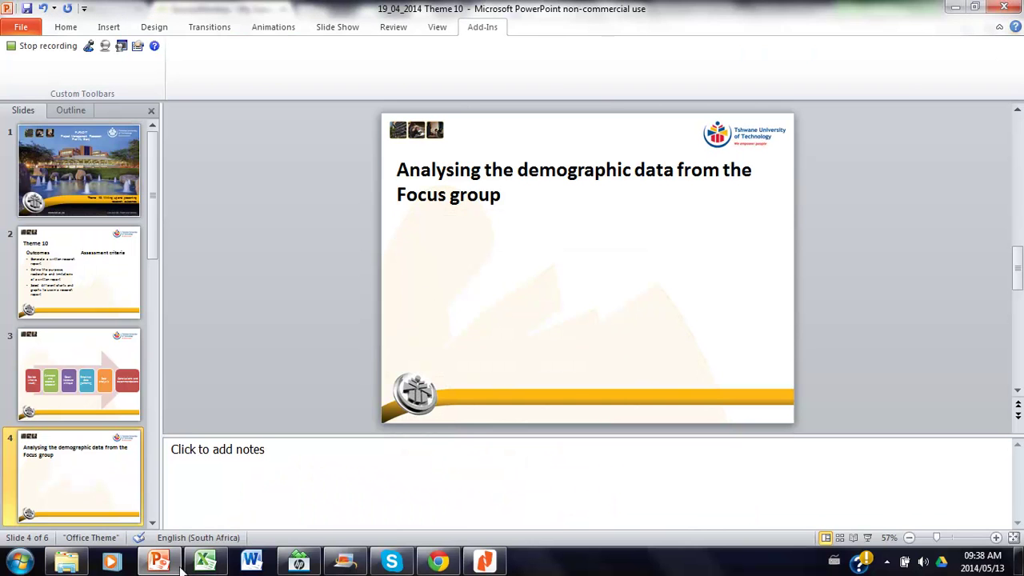
- Bring up the SurveyMonkey survey list and open the KYP focus group demographics results
left_click(438, 564)
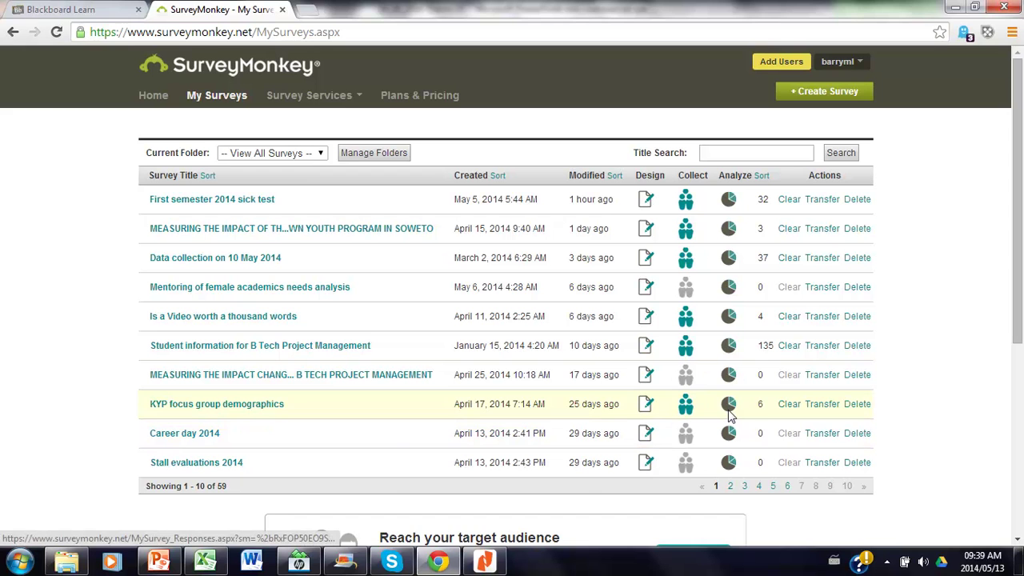
left_click(728, 406)
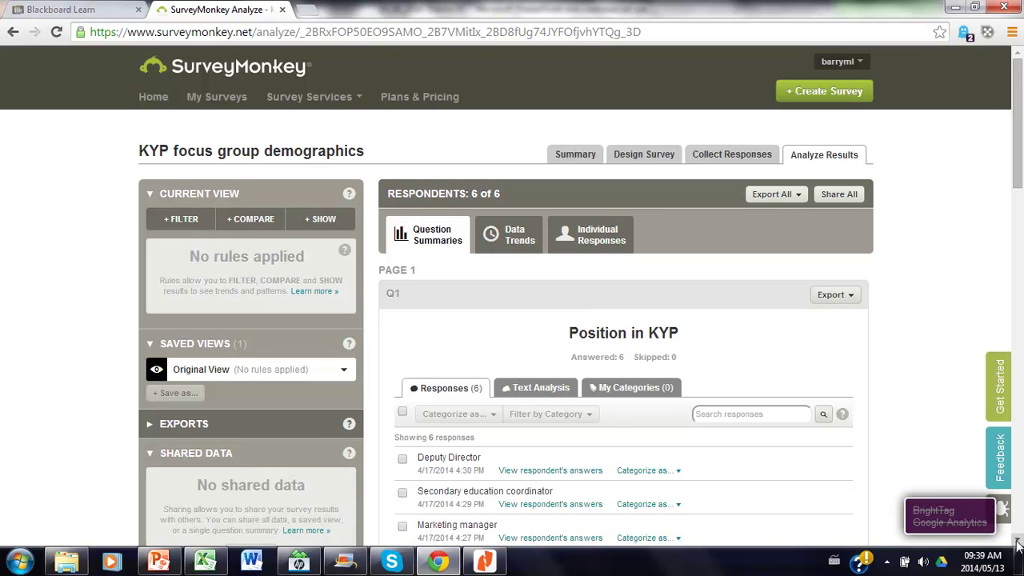
- Scroll through the Q1–Q7 summaries and charts, then return to the top of the page
scroll(1018, 543, "down", 1)
scroll(1018, 542, "down", 1)
scroll(1018, 543, "down", 1)
scroll(1018, 542, "down", 2)
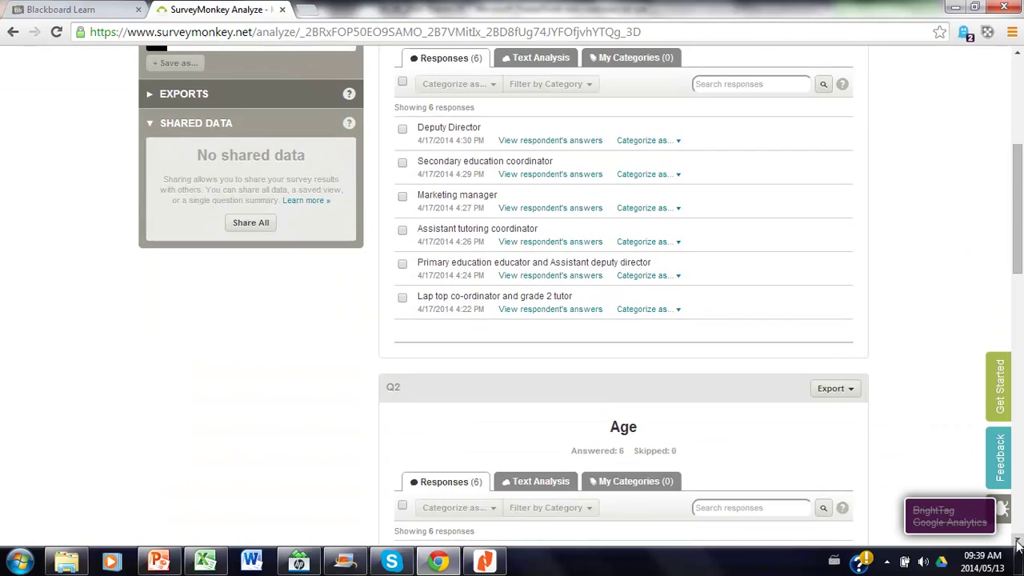
scroll(1018, 542, "down", 2)
scroll(1018, 543, "down", 1)
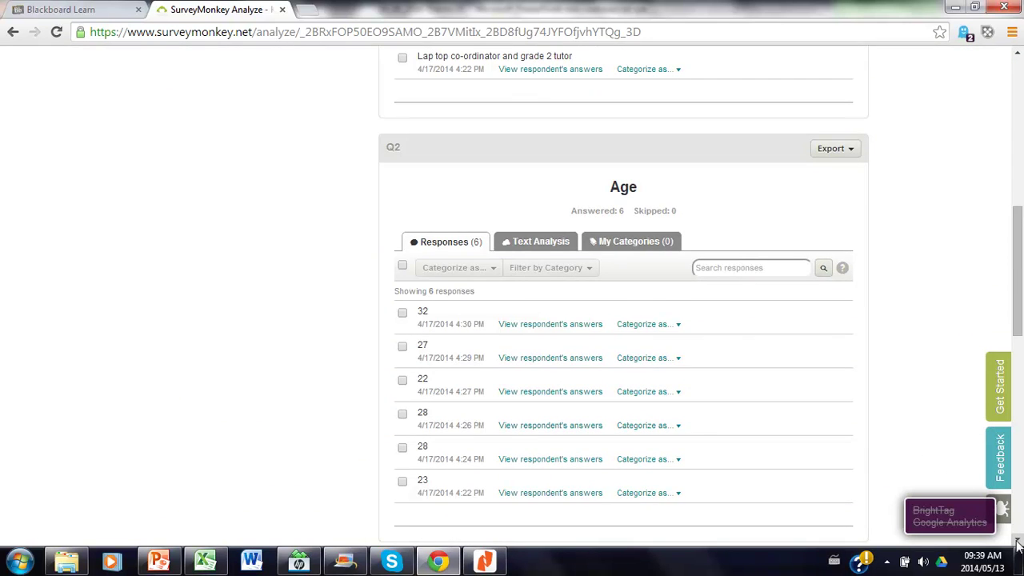
scroll(1018, 543, "down", 1)
scroll(1018, 543, "down", 2)
scroll(1018, 542, "down", 1)
scroll(1018, 543, "down", 1)
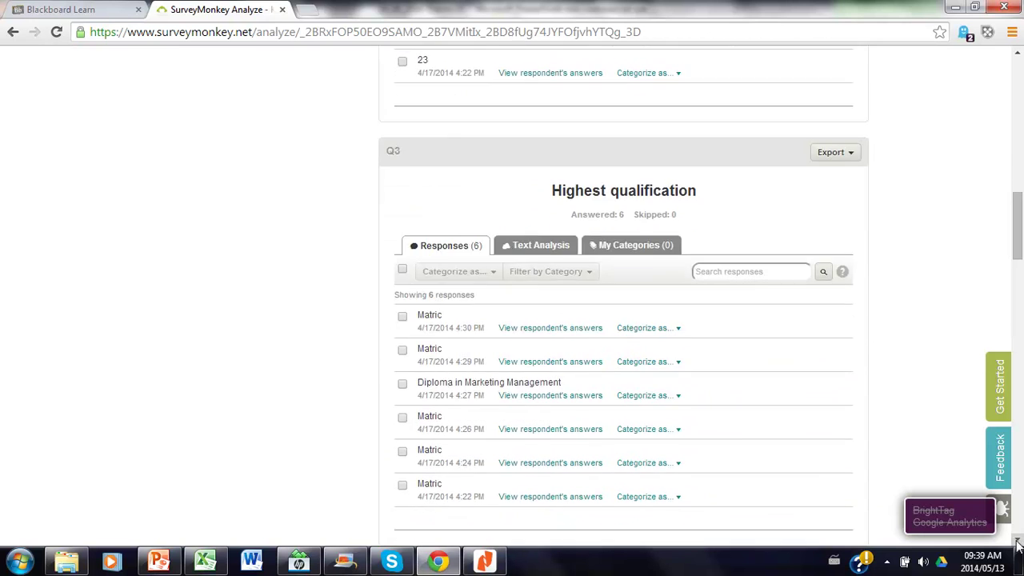
scroll(1018, 543, "down", 1)
scroll(1018, 543, "down", 1)
scroll(1018, 543, "down", 2)
scroll(1018, 543, "down", 2)
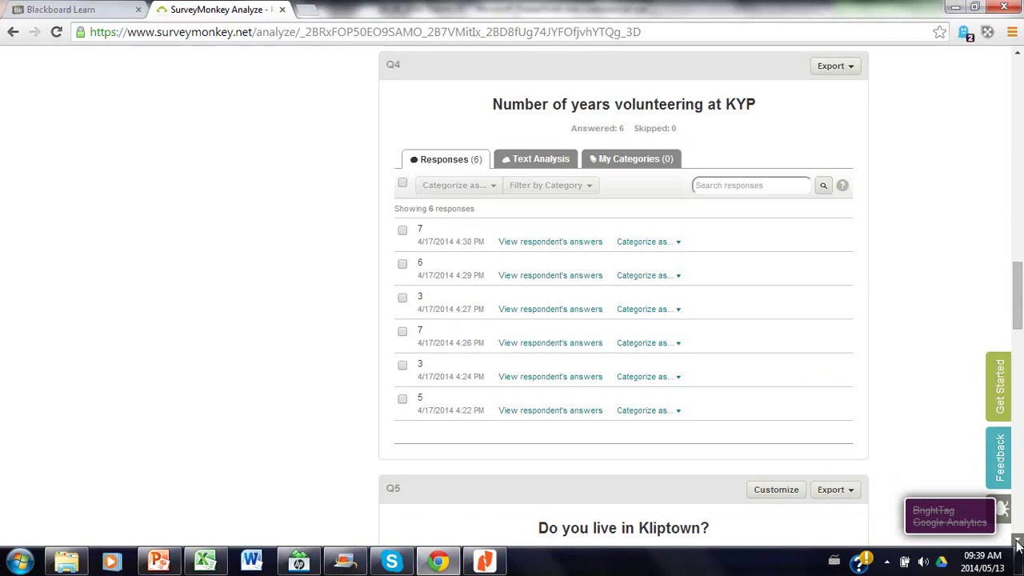
scroll(1018, 542, "down", 2)
scroll(1018, 543, "down", 2)
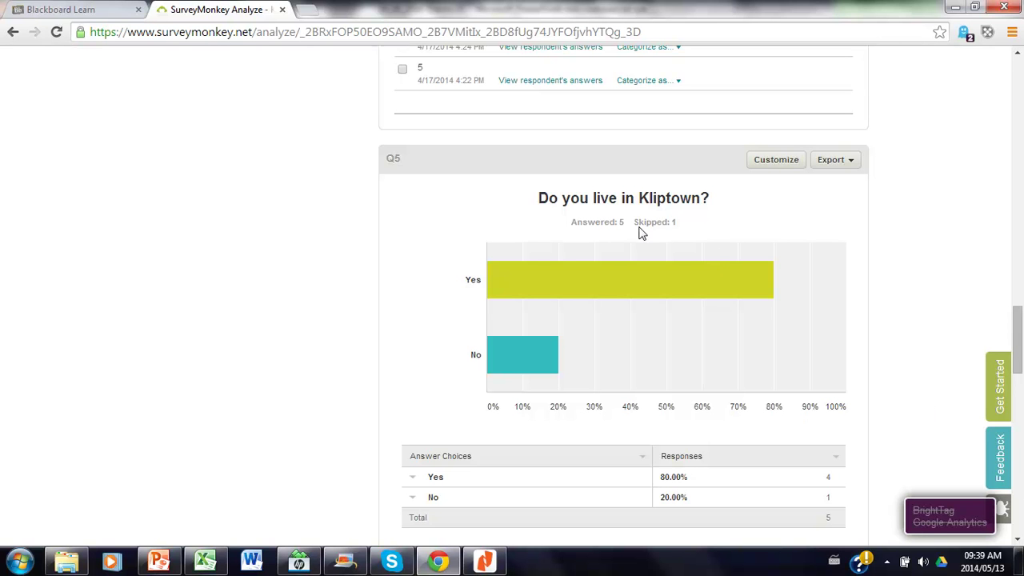
left_click(1019, 542)
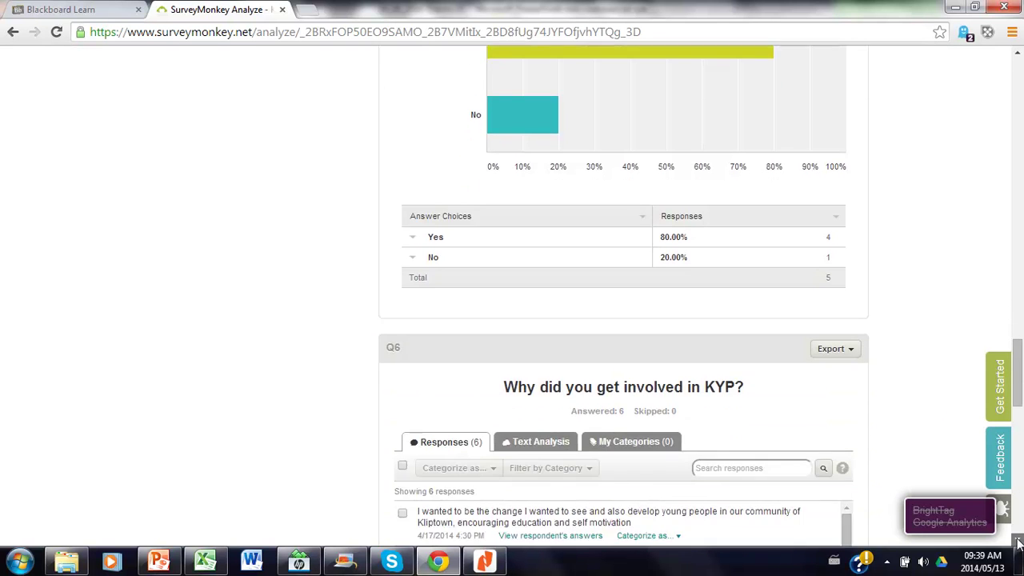
left_click_drag(1019, 543, 1019, 543)
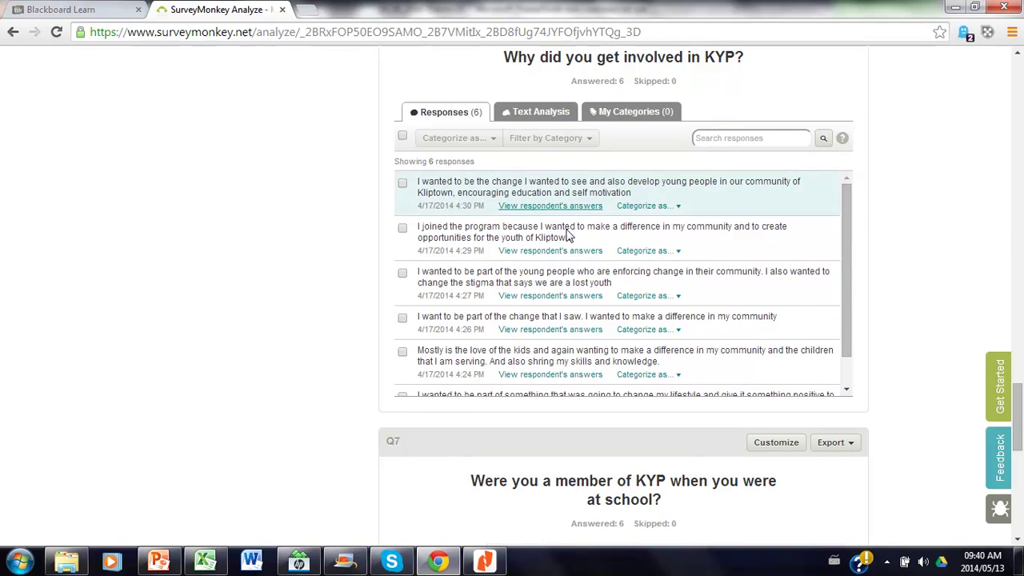
left_click(1018, 543)
left_click_drag(1018, 543, 1019, 542)
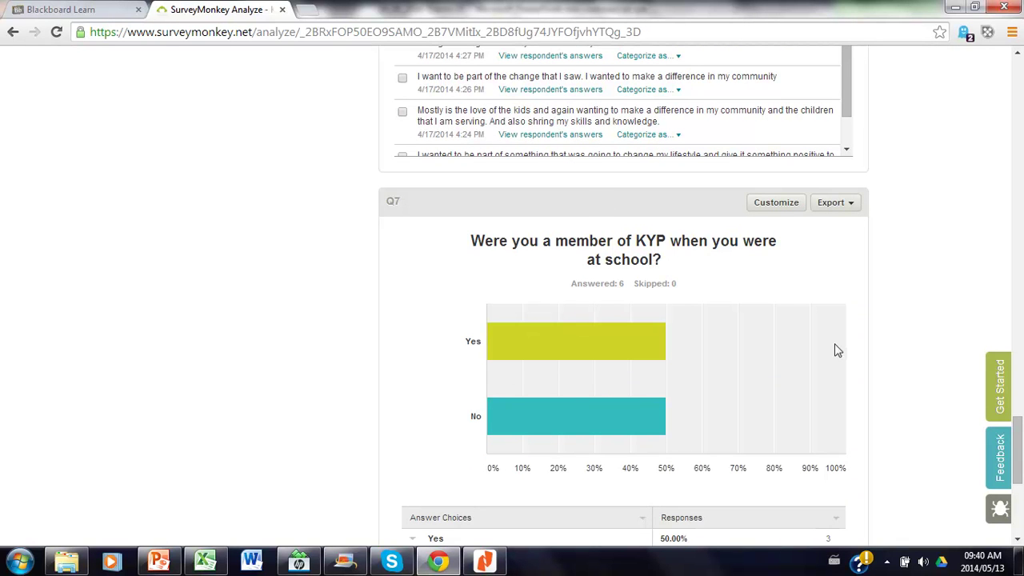
left_click(1019, 543)
left_click(1019, 543)
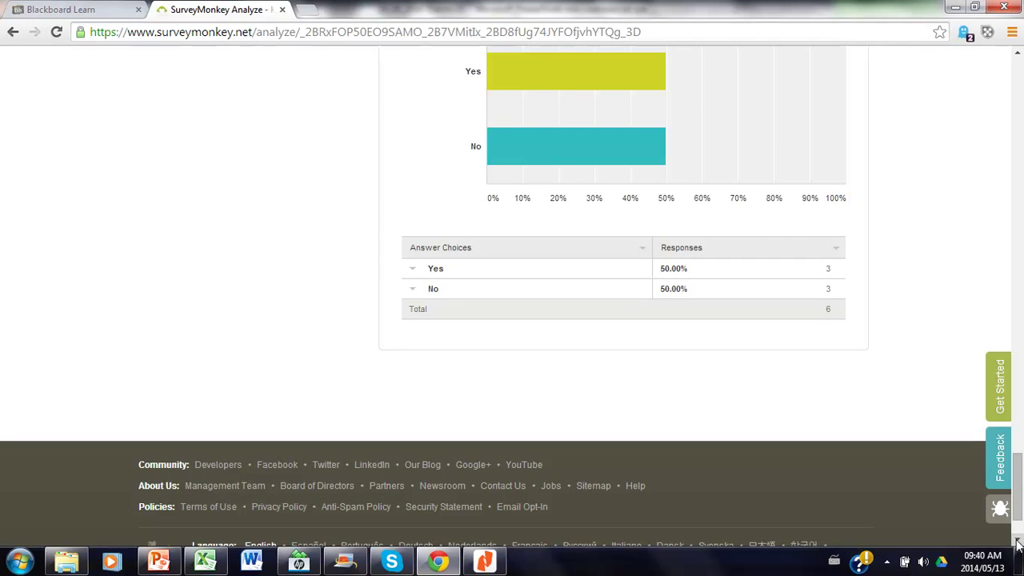
left_click(1019, 103)
left_click(1019, 103)
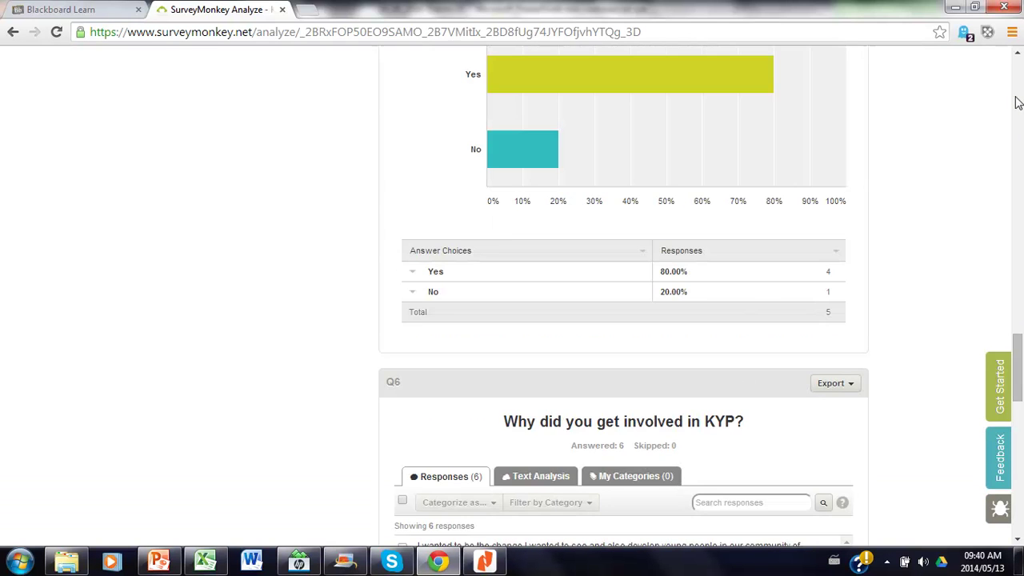
left_click(1019, 102)
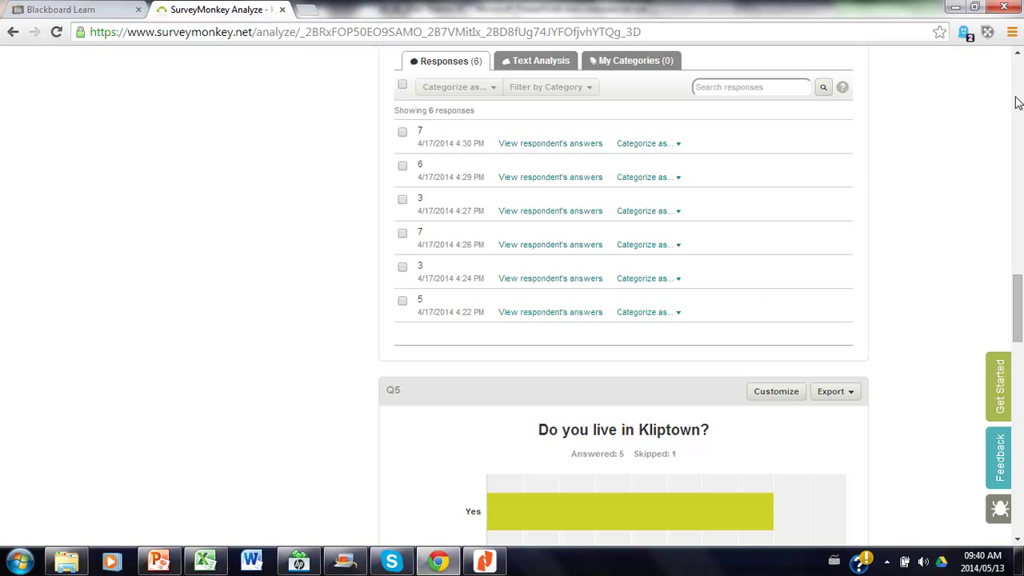
left_click(1017, 102)
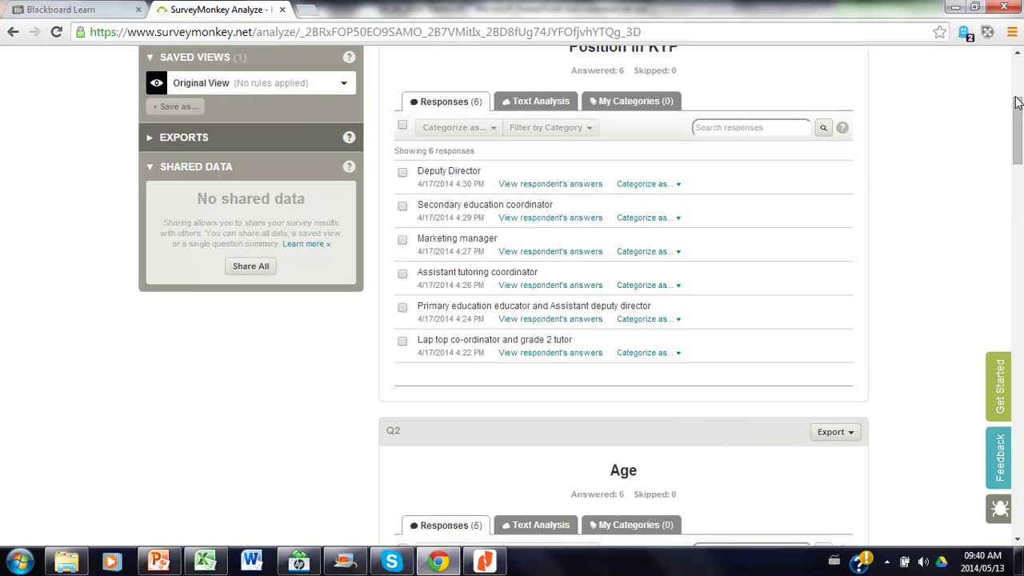
left_click(1018, 76)
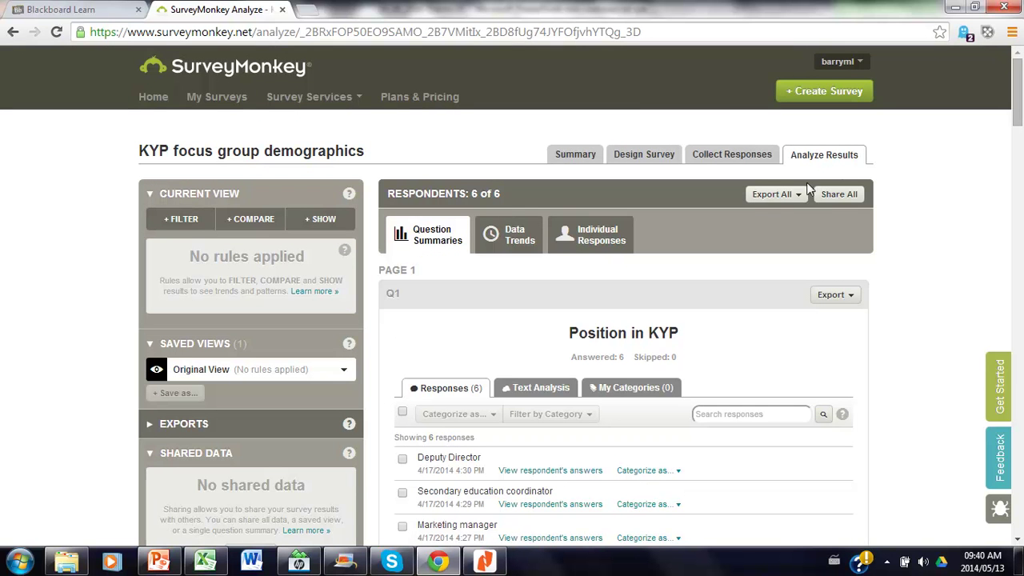
- Export all individual responses of KYP focus group demographics in Excel .XLS format
left_click(769, 195)
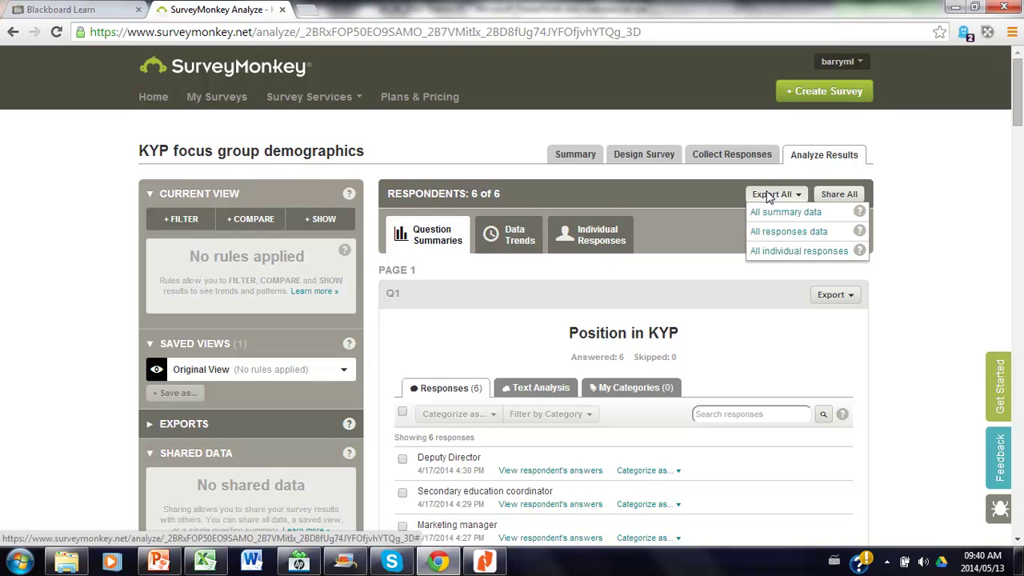
left_click(771, 253)
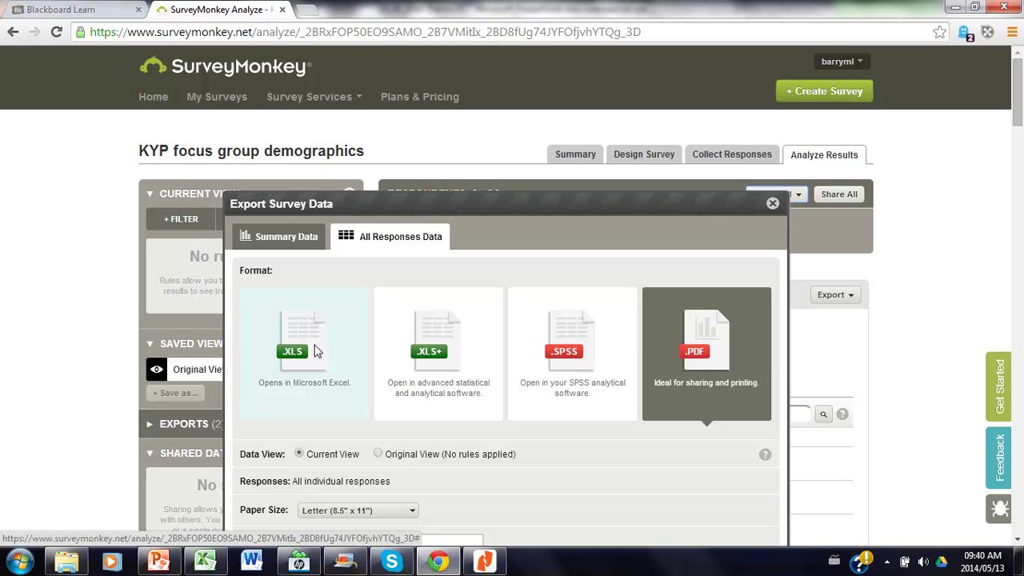
left_click(317, 350)
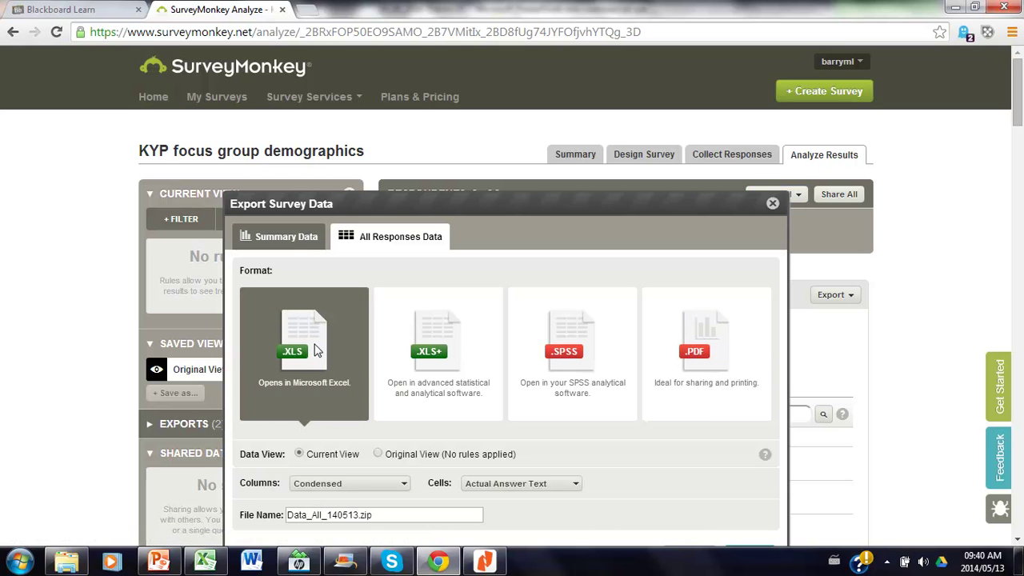
scroll(505, 296, "down", 2)
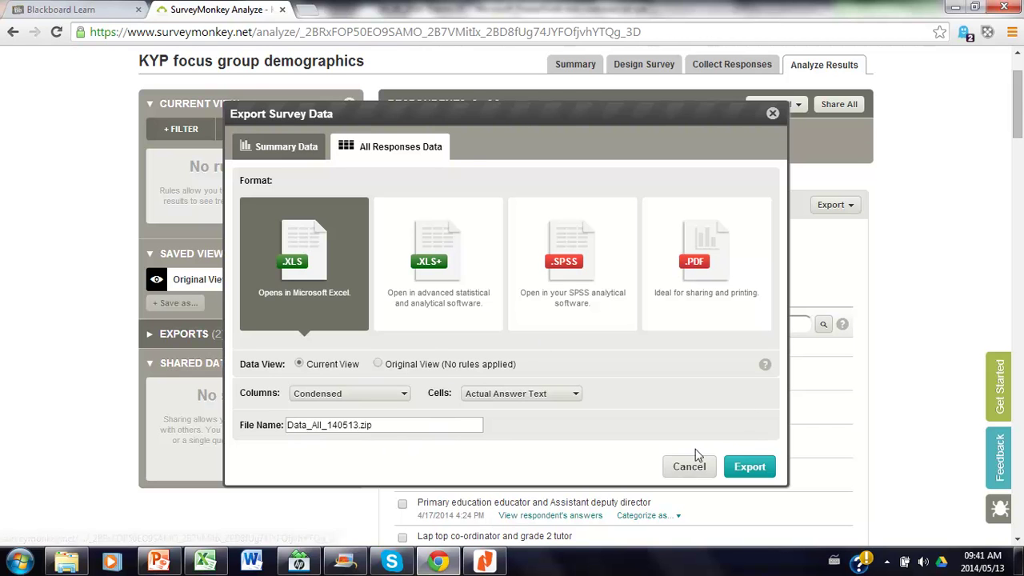
left_click(756, 471)
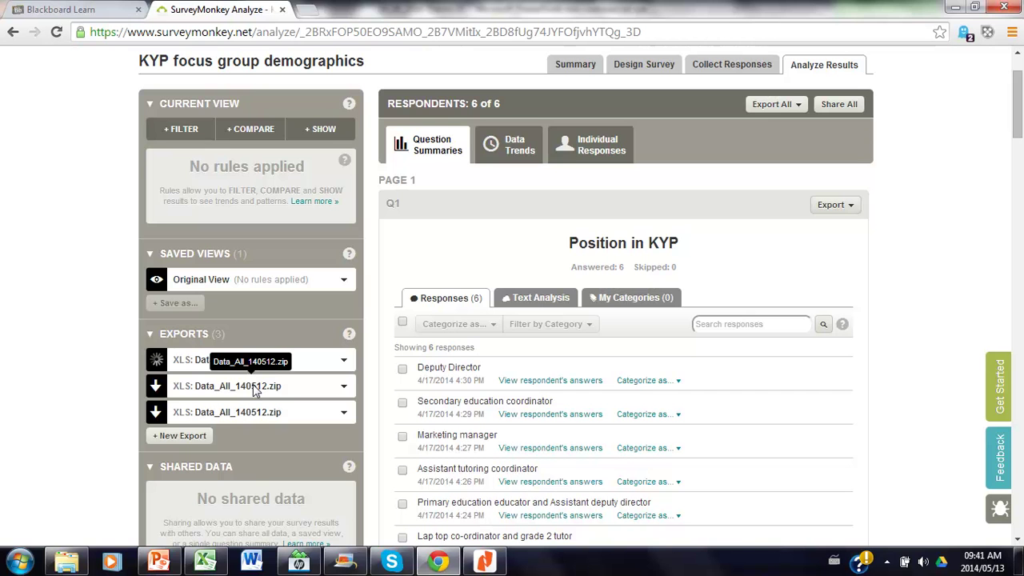
- Open the downloaded export zip, enter its Excel folder and launch Sheet_1
left_click(253, 385)
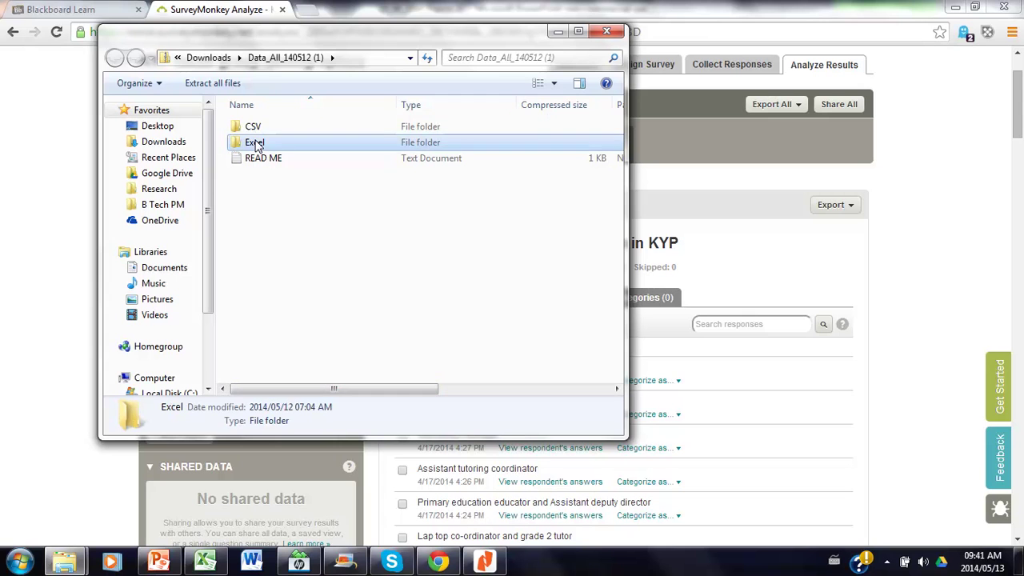
double_click(255, 142)
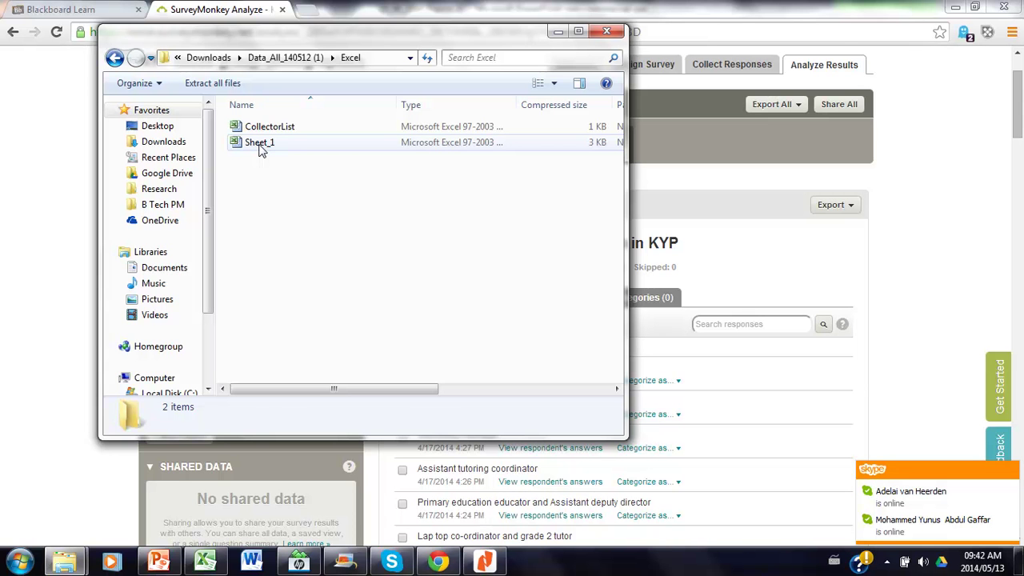
double_click(259, 150)
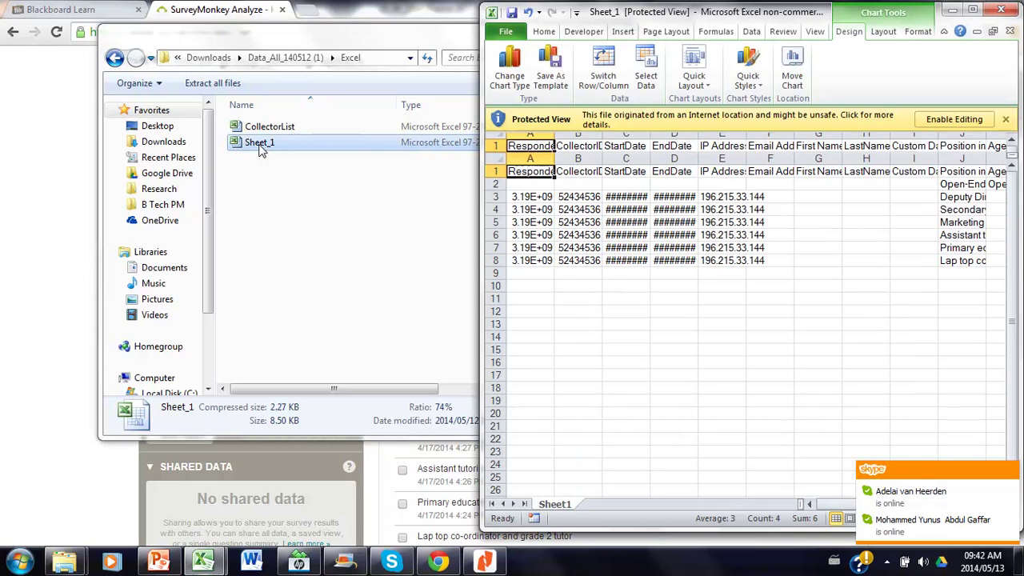
- Maximize Sheet_1, enable editing, and AutoFit the RespondentID column to show full IDs
left_click(973, 10)
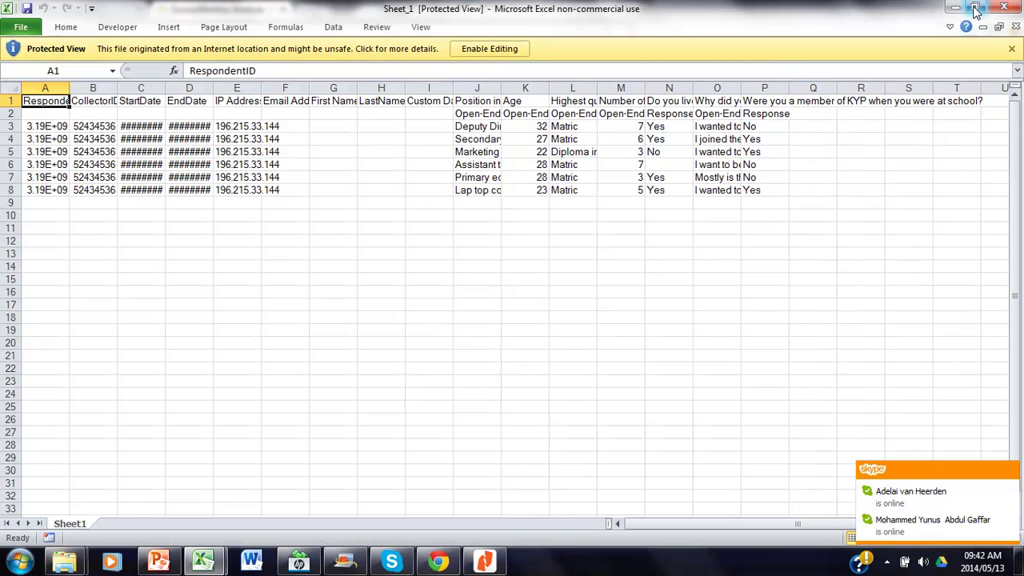
left_click(490, 49)
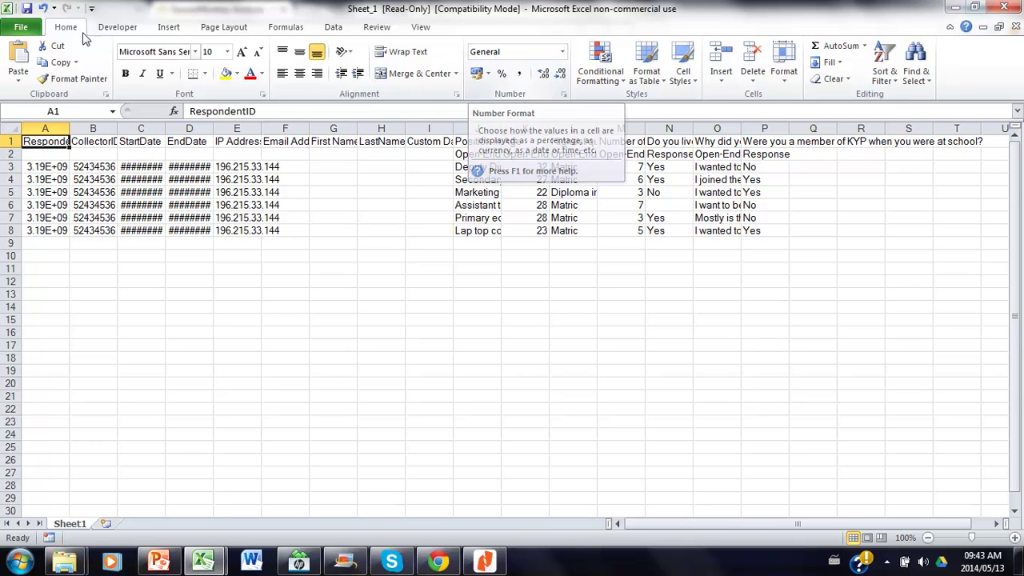
left_click(48, 131)
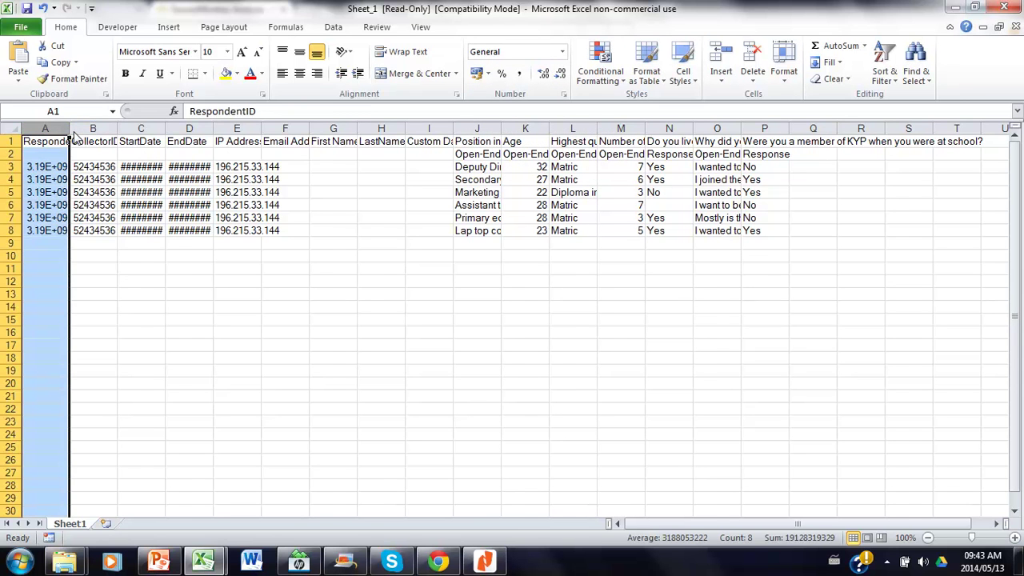
double_click(71, 130)
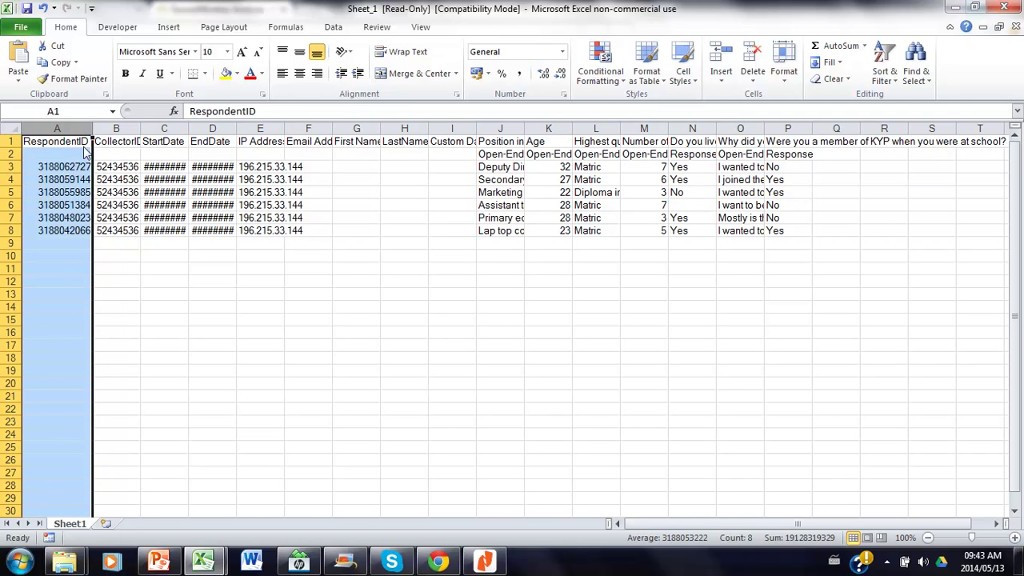
left_click_drag(65, 168, 68, 234)
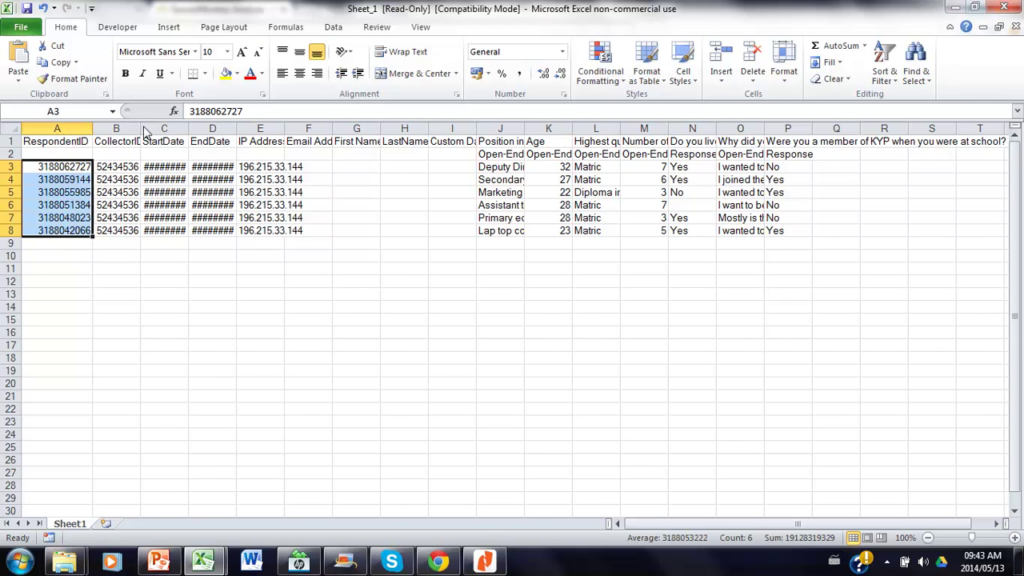
- Widen CollectorID and IP Address, and AutoFit StartDate and EndDate so the dates show
left_click_drag(140, 132, 154, 132)
left_click_drag(128, 172, 129, 232)
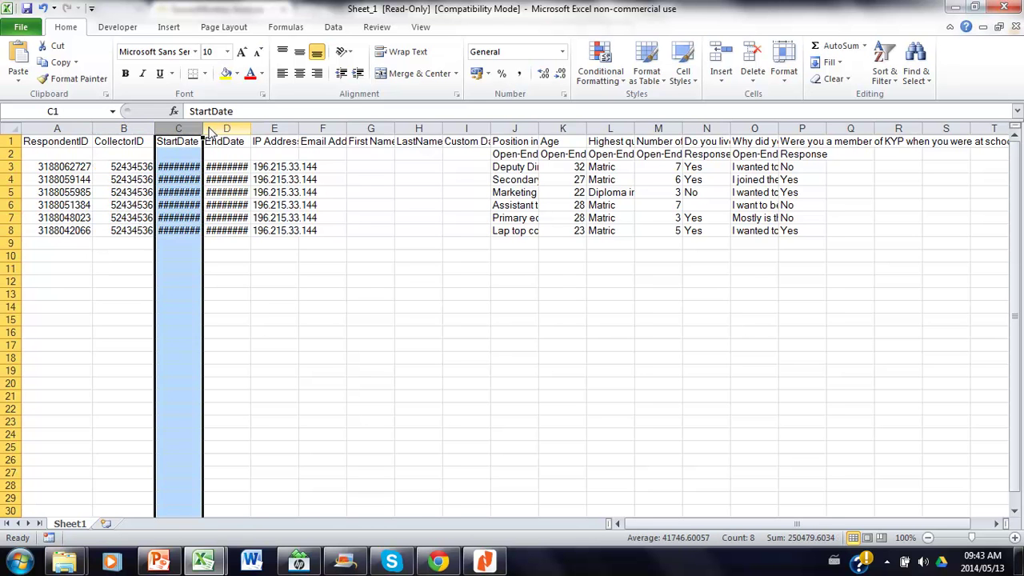
double_click(202, 129)
left_click(237, 128)
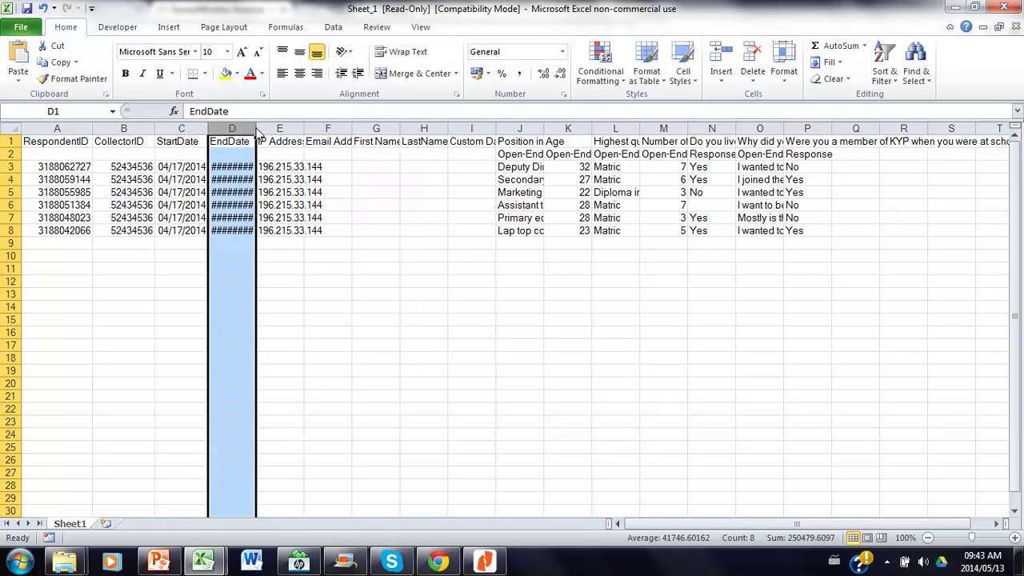
double_click(256, 129)
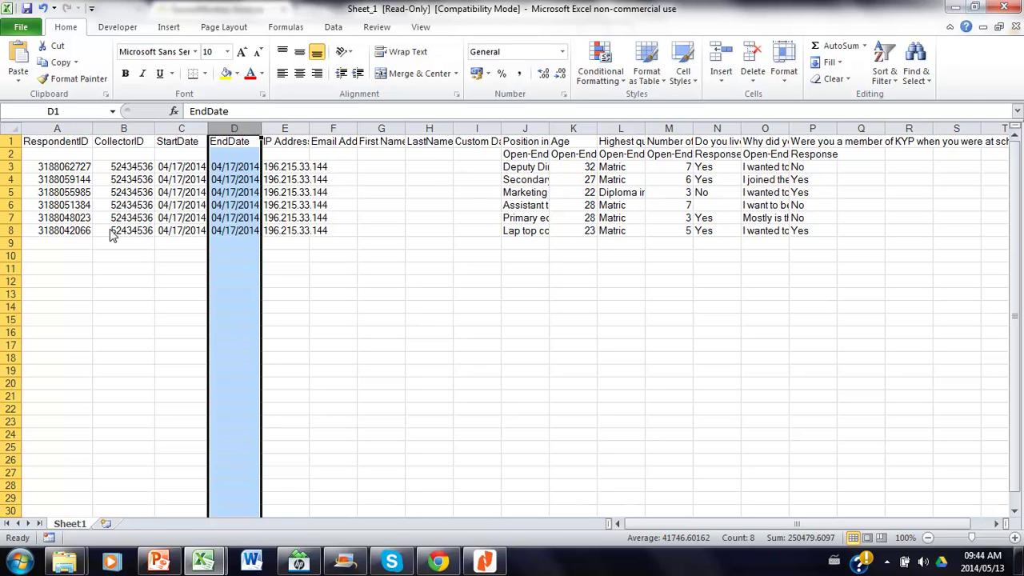
left_click(288, 130)
left_click_drag(310, 128, 324, 129)
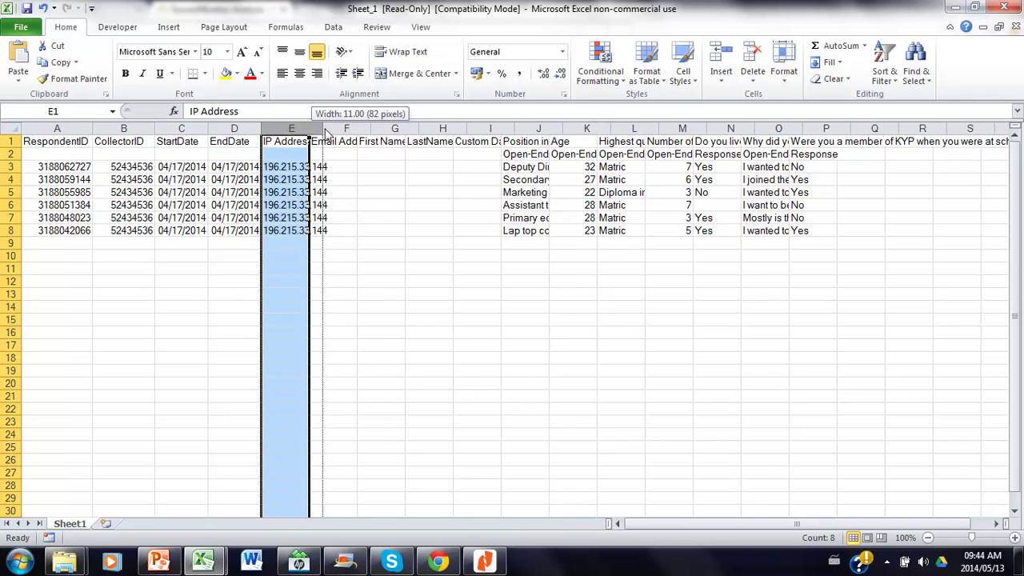
left_click(190, 170)
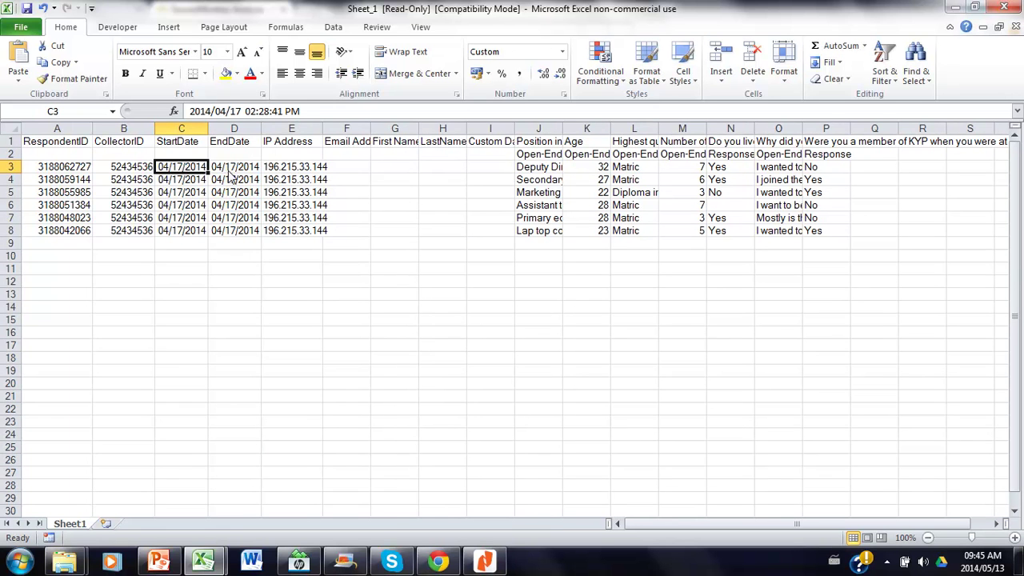
key("Right")
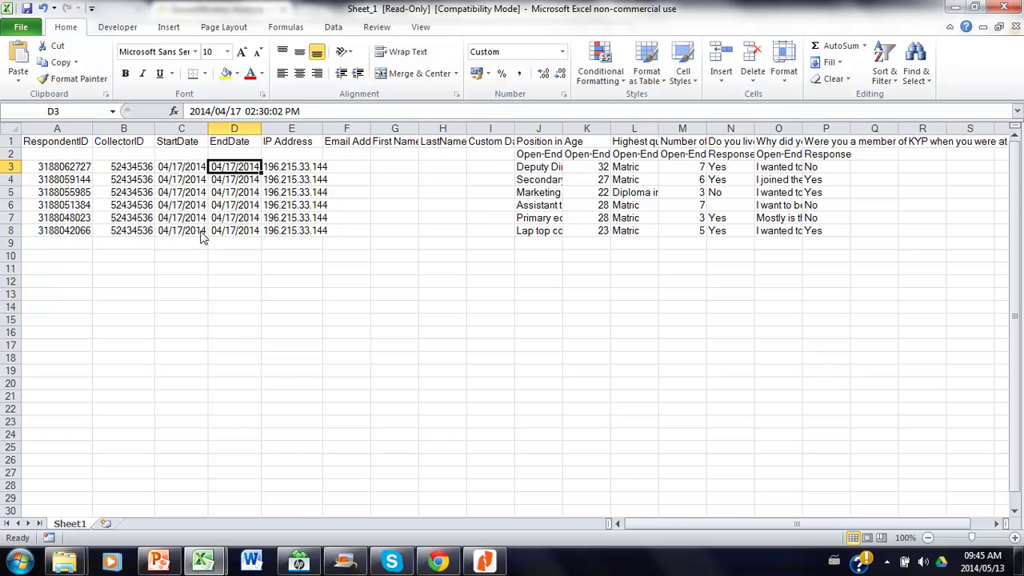
left_click(291, 129)
- Delete columns A–I, RespondentID through Custom Data, from Sheet_1
left_click_drag(322, 128, 340, 128)
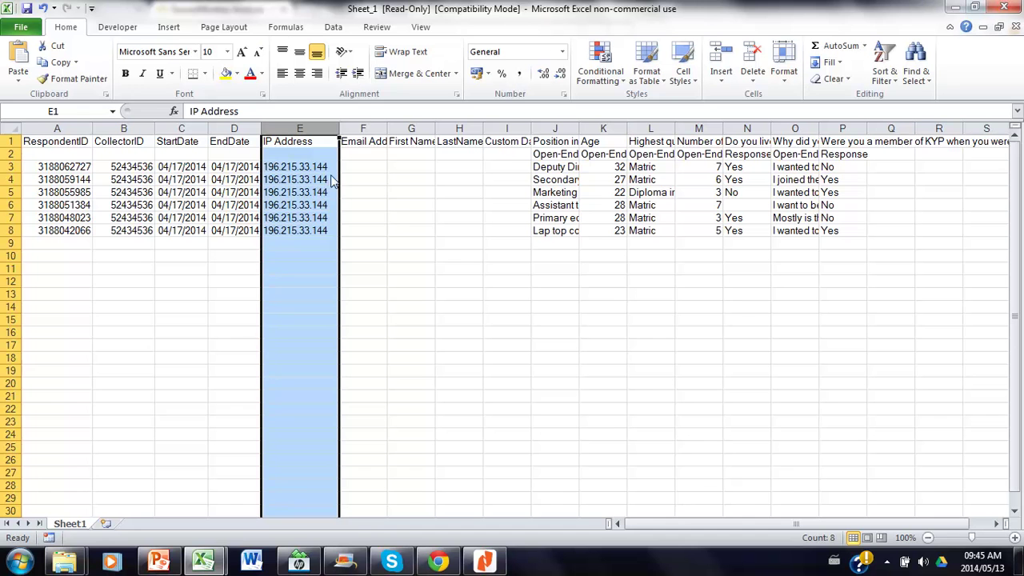
left_click_drag(366, 132, 518, 129)
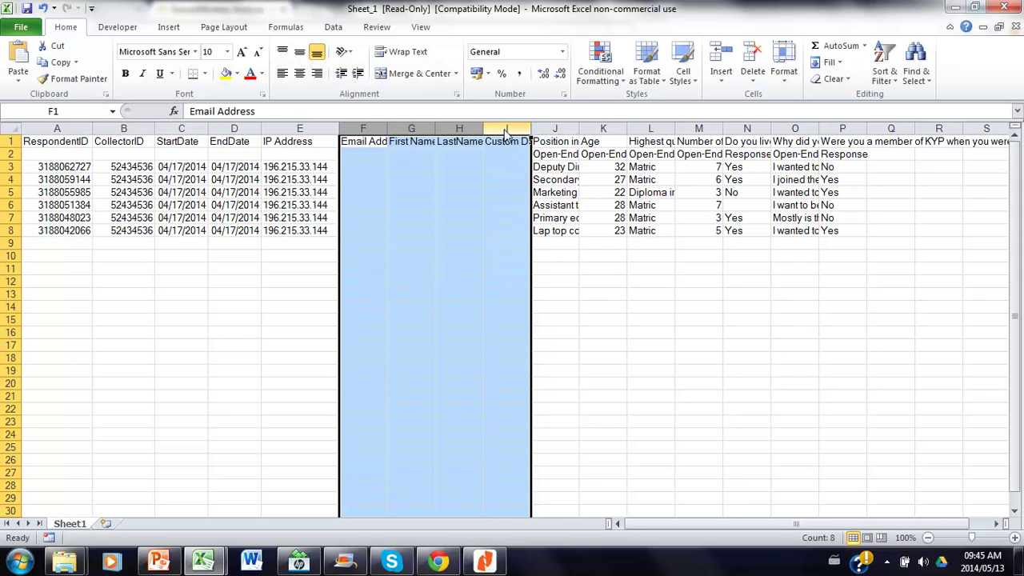
left_click_drag(505, 135, 32, 167)
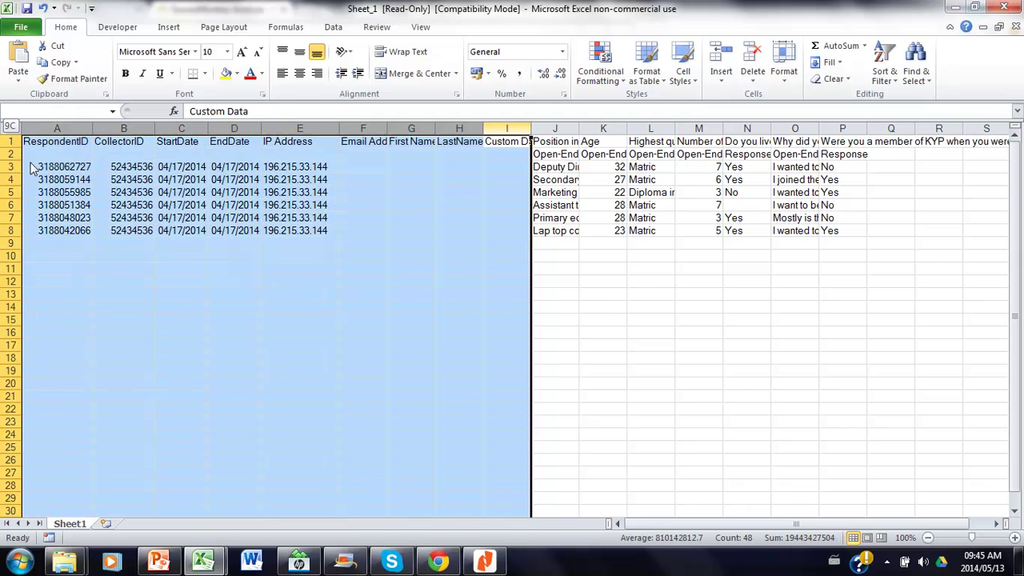
right_click(48, 130)
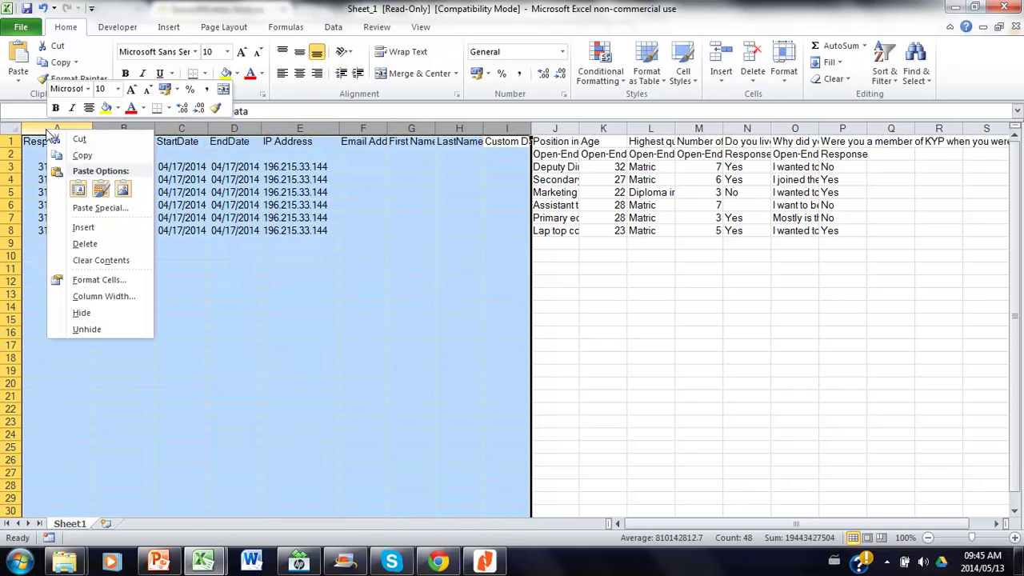
left_click(93, 243)
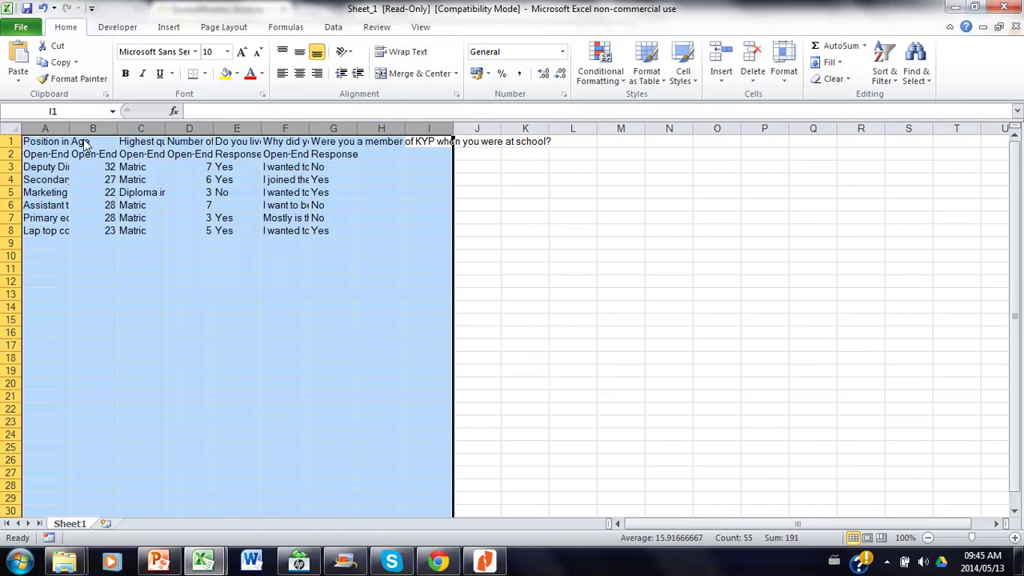
- Insert a new column A headed 'Participant number'
left_click(45, 130)
right_click(46, 130)
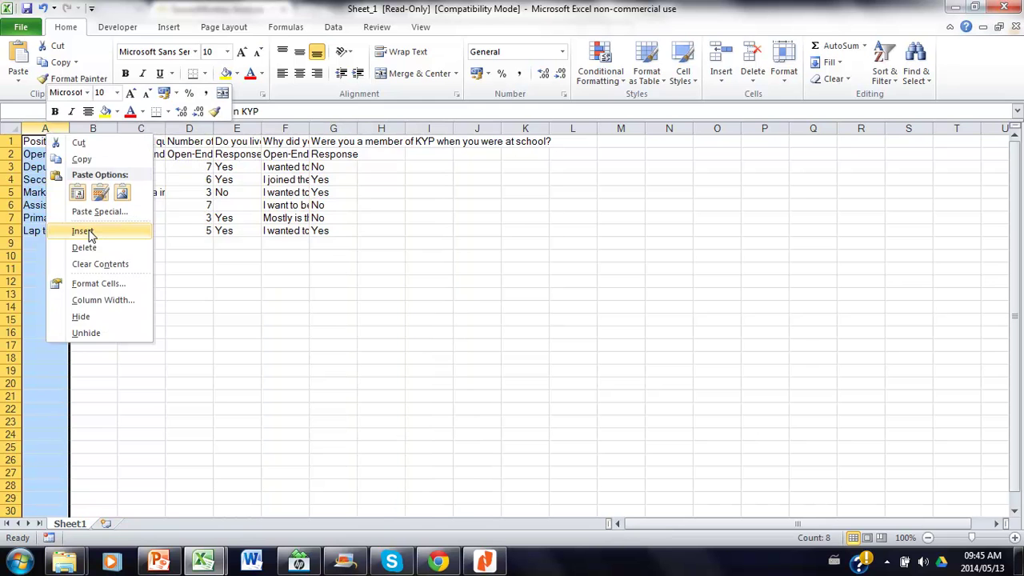
left_click(87, 228)
left_click(49, 147)
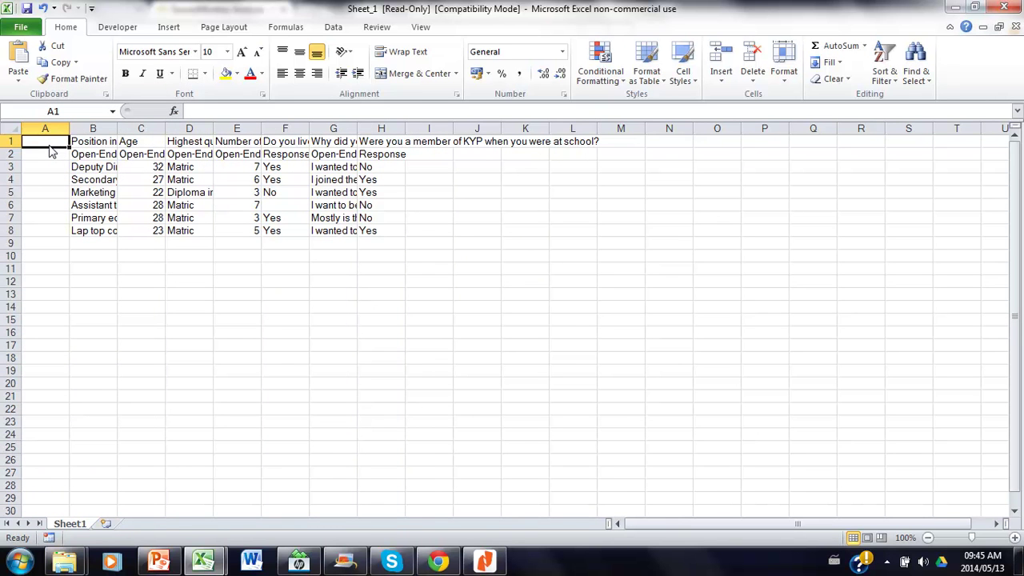
type("PA")
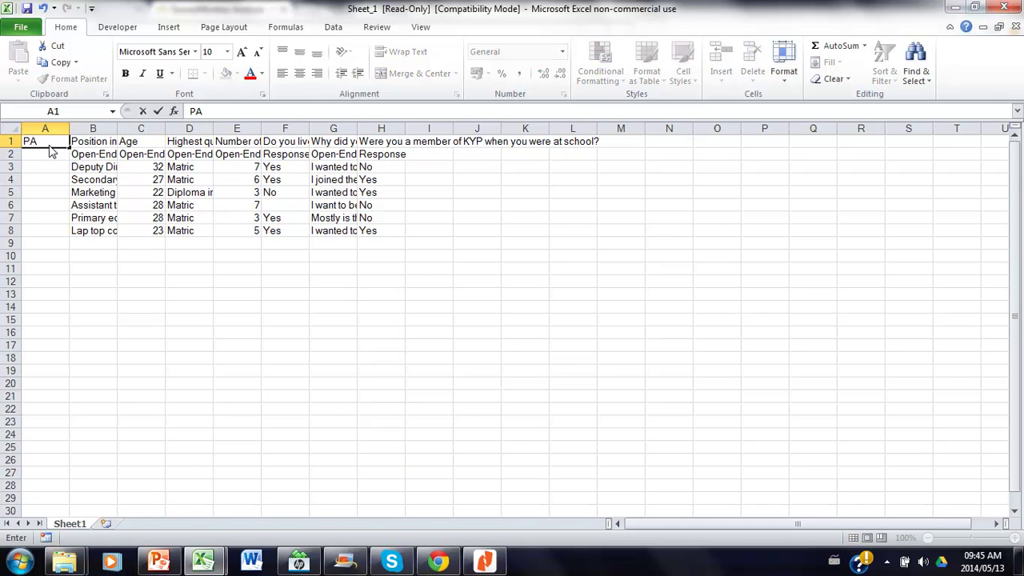
key("BackSpace")
type("artici")
type("pant nu")
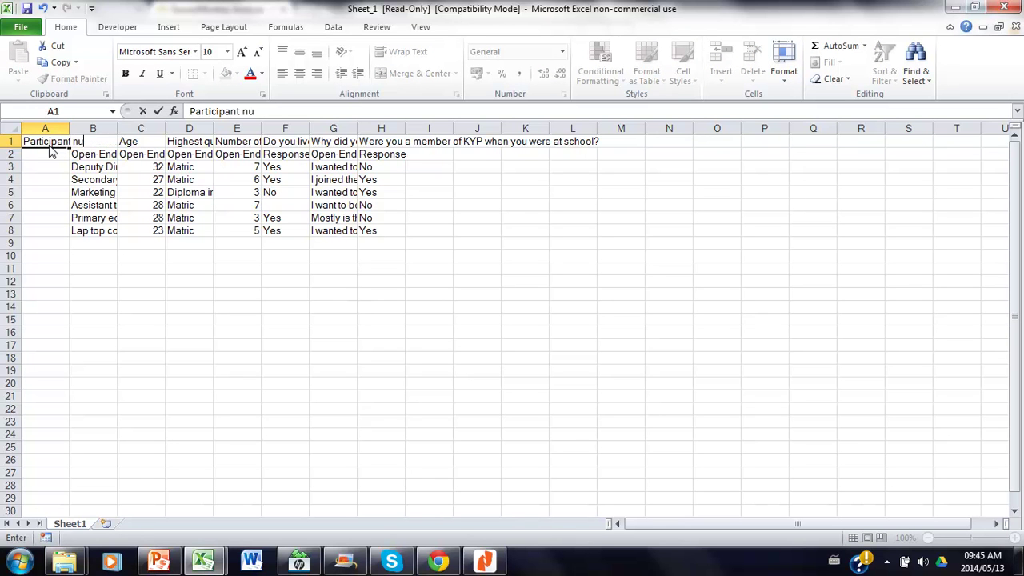
type("mber")
key("Return")
- Number the six participants 1 to 6 in cells A3:A8
left_click(51, 170)
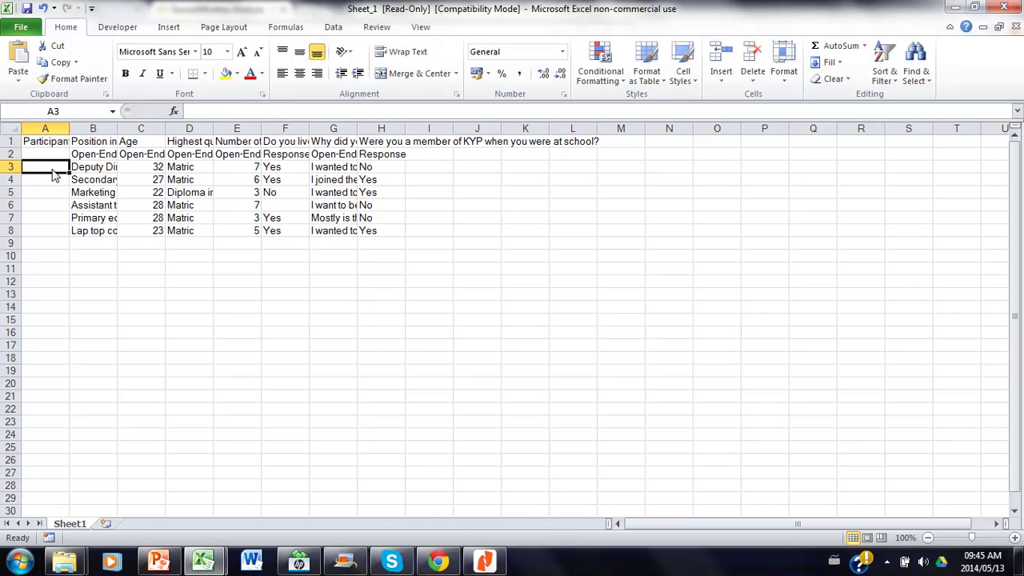
type("1 2 3")
key("Return")
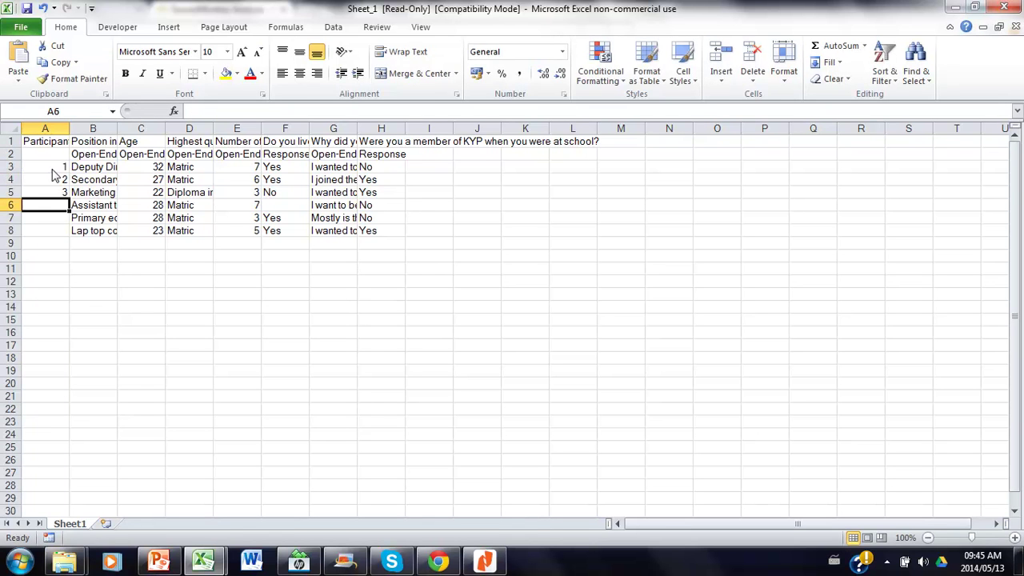
type("4 5")
key("Return")
type("6")
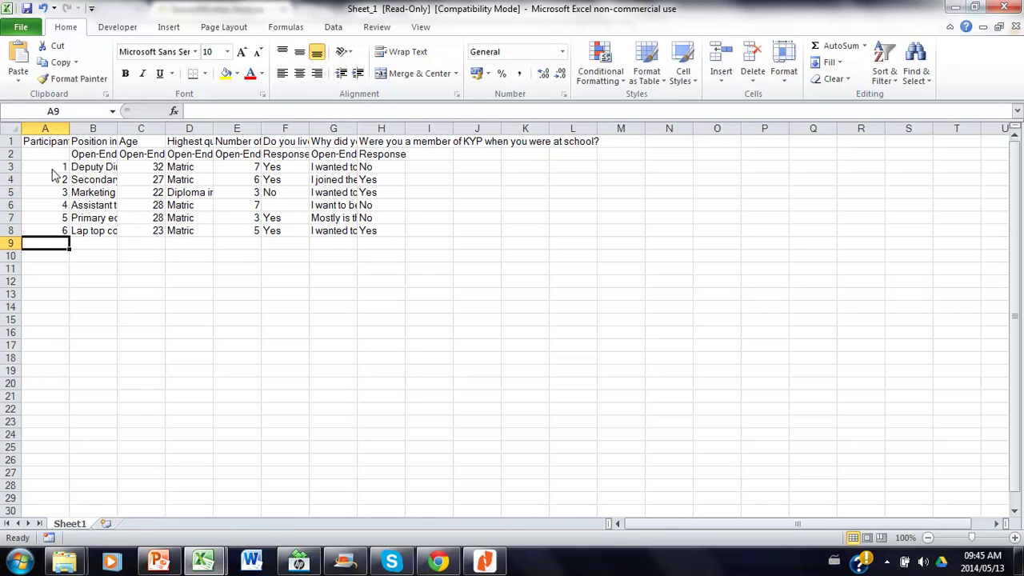
- AutoFit column B and review each position title in B3:B8, such as Deputy Director
double_click(118, 129)
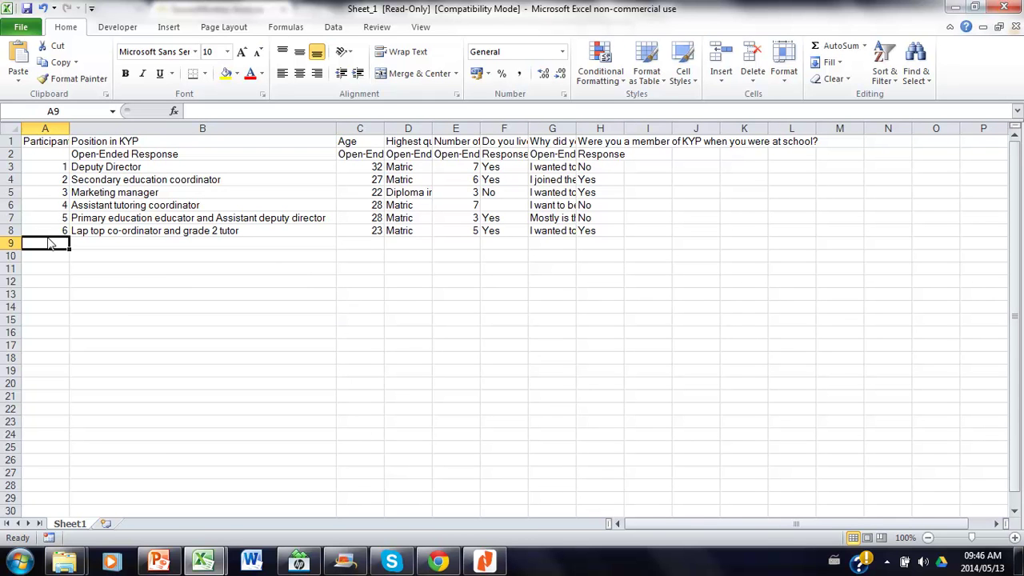
left_click(125, 170)
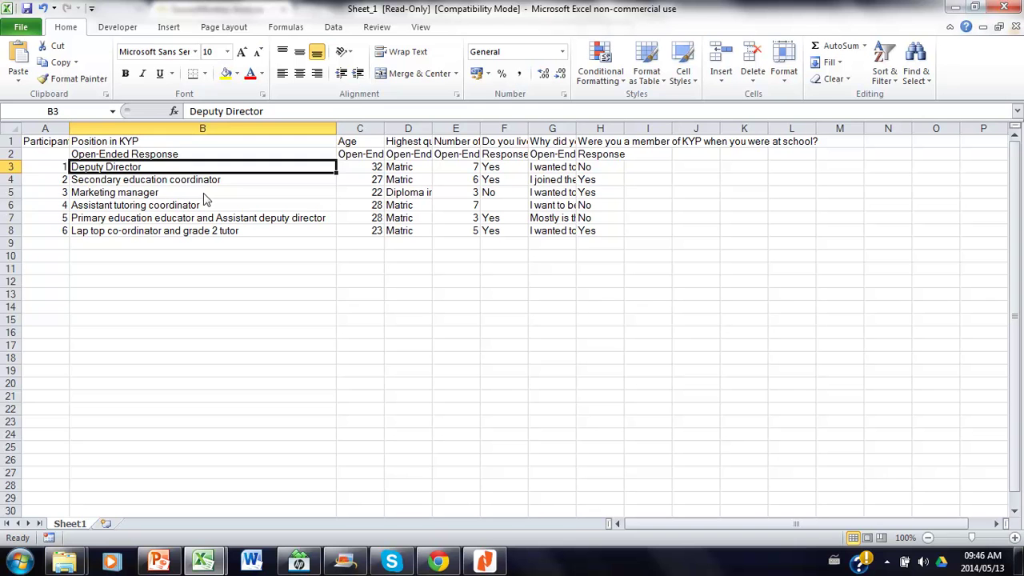
key("Down")
key("Down")
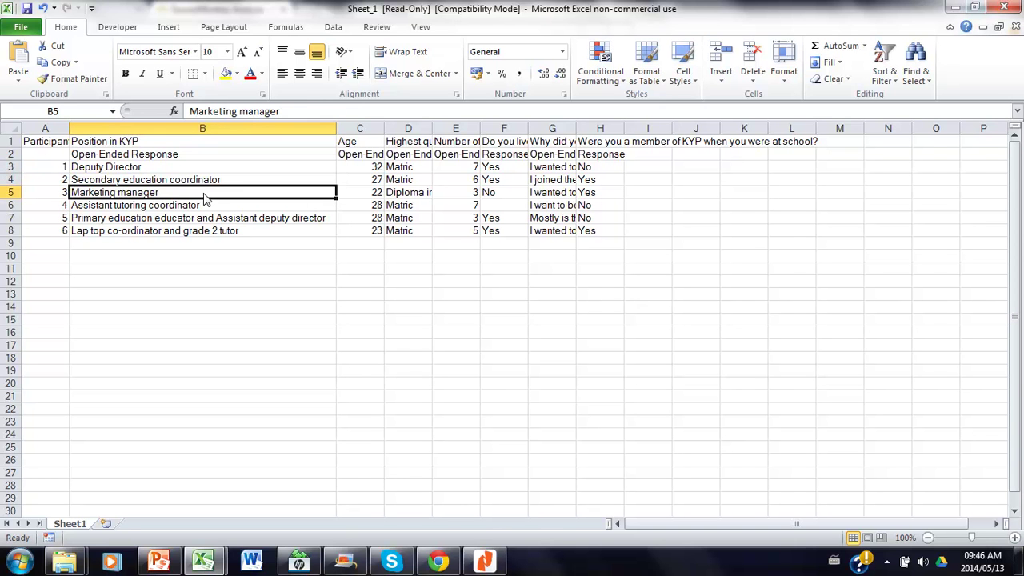
key("Down")
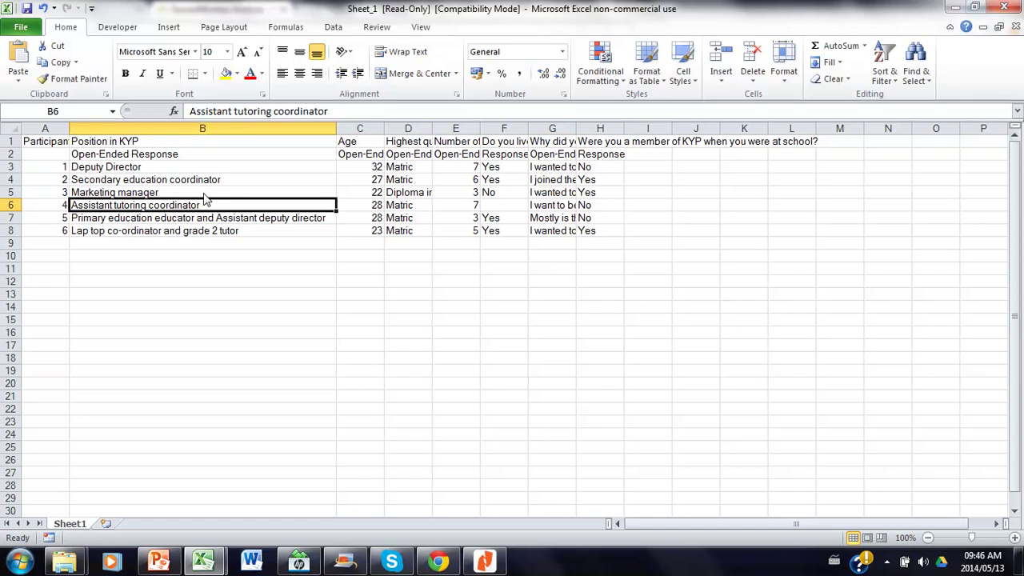
key("Down")
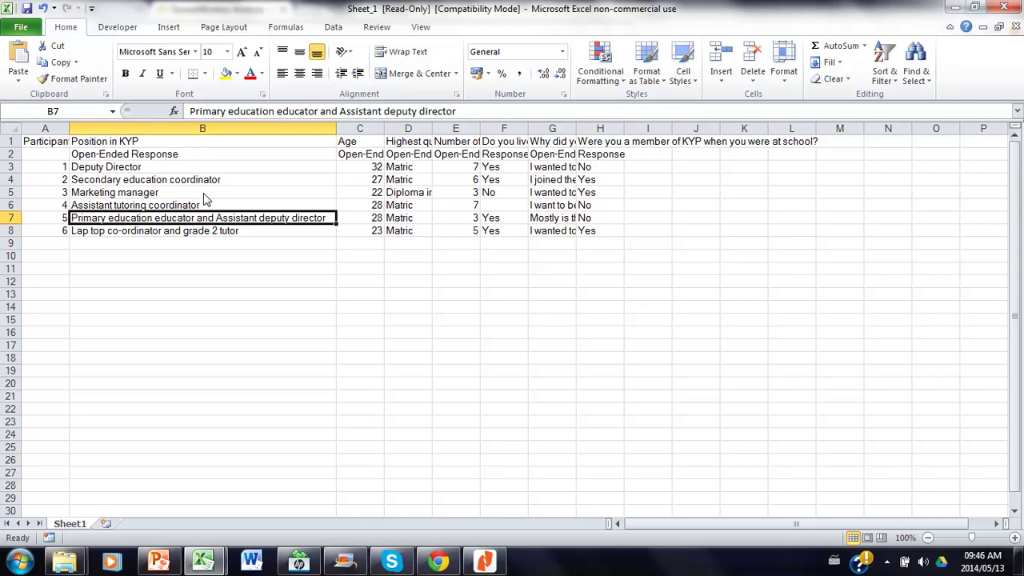
key("Down")
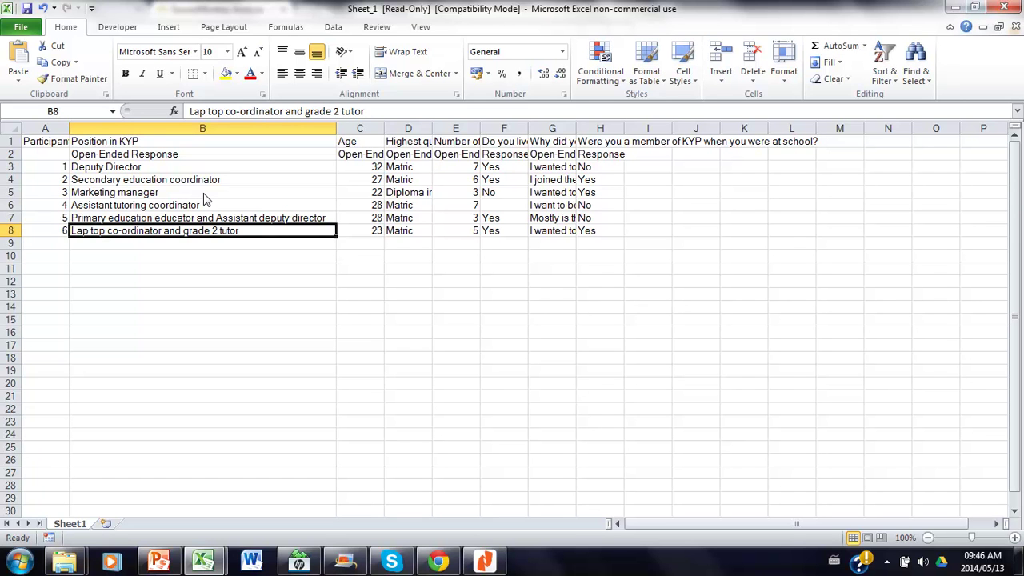
key("Up")
key("Up")
key("Up")
key("Up")
key("Up")
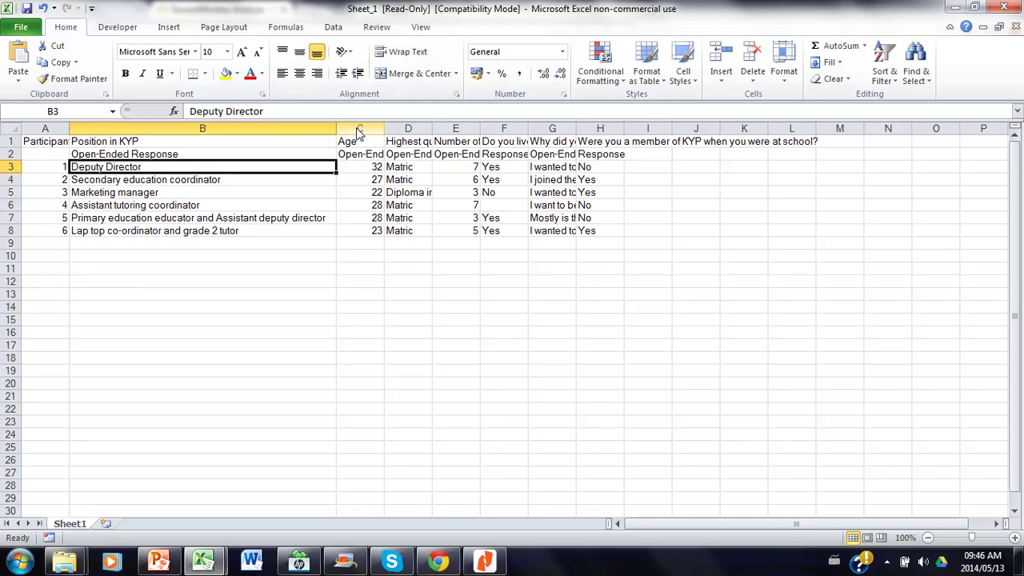
- Widen the Highest qualification column to show entries like Diploma in Marketing Management
left_click(421, 129)
left_click_drag(432, 130, 473, 133)
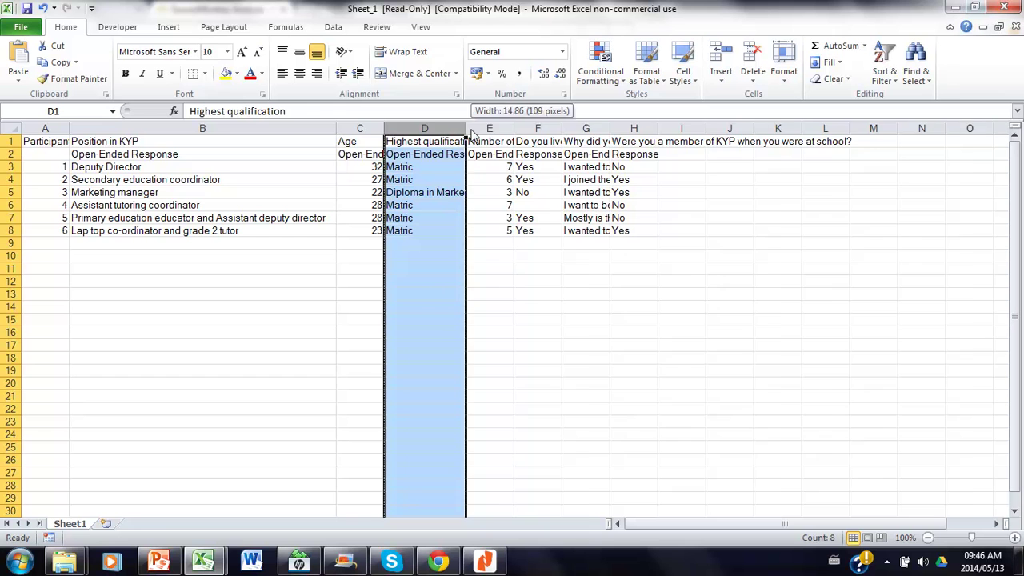
left_click_drag(472, 134, 554, 134)
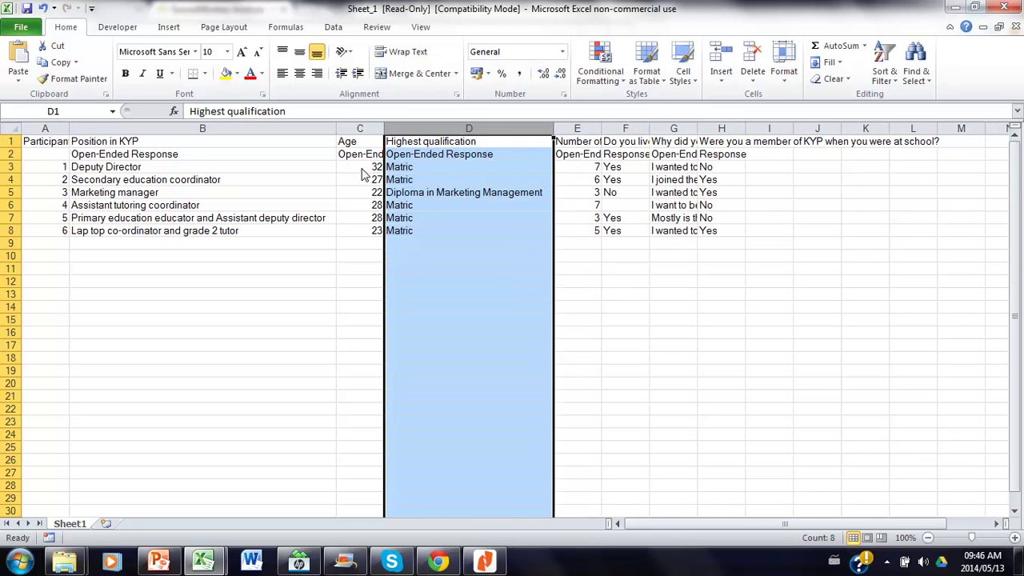
- Review the Age and qualification answers, then widen the years-volunteering column E
left_click_drag(361, 168, 363, 229)
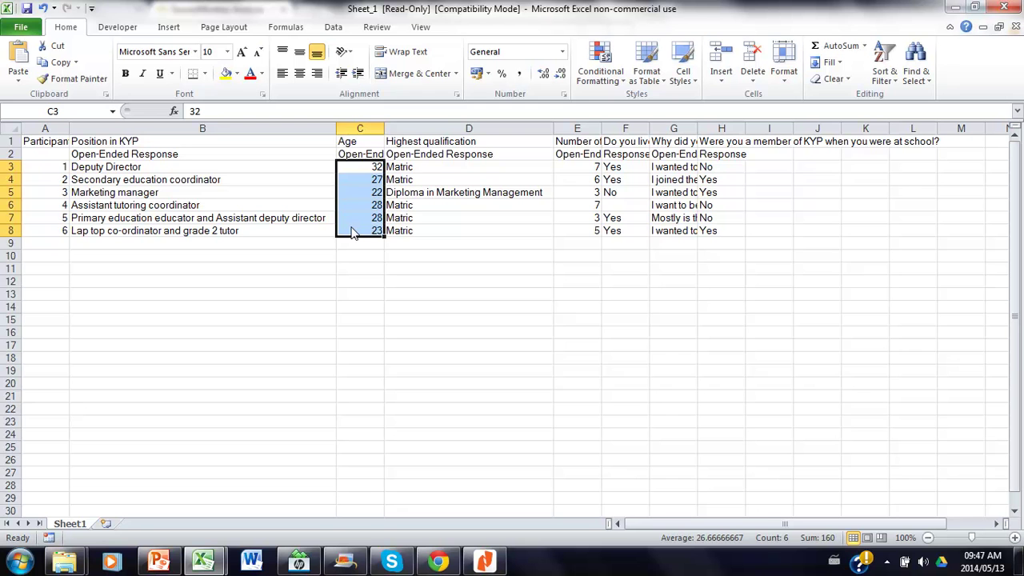
left_click(417, 169)
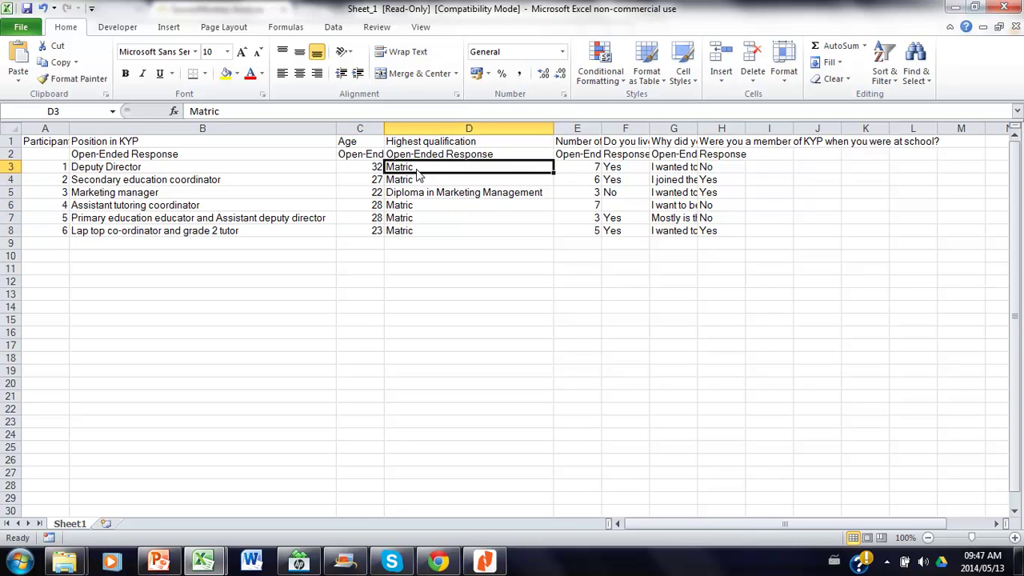
left_click_drag(416, 174, 422, 234)
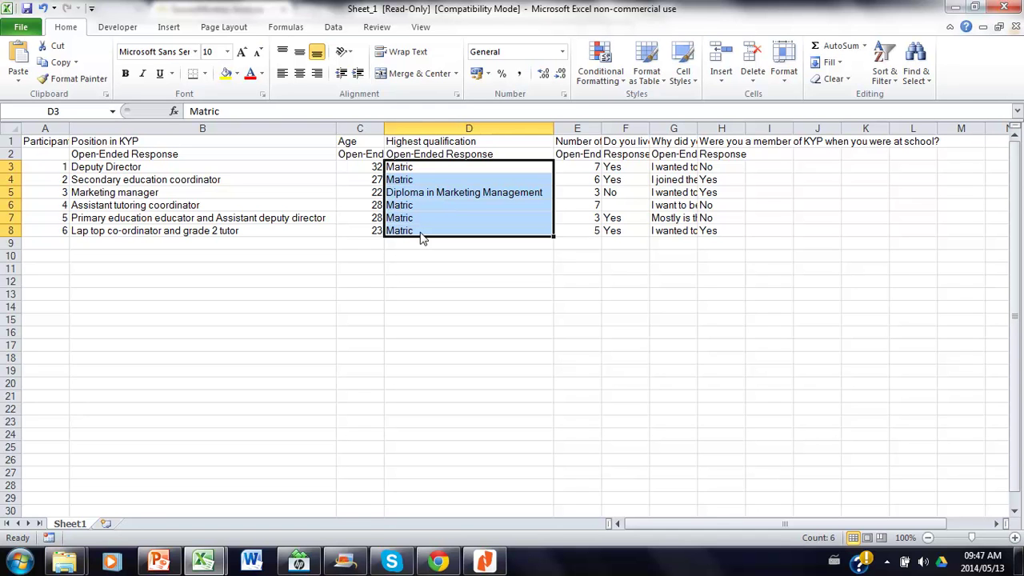
left_click(423, 183)
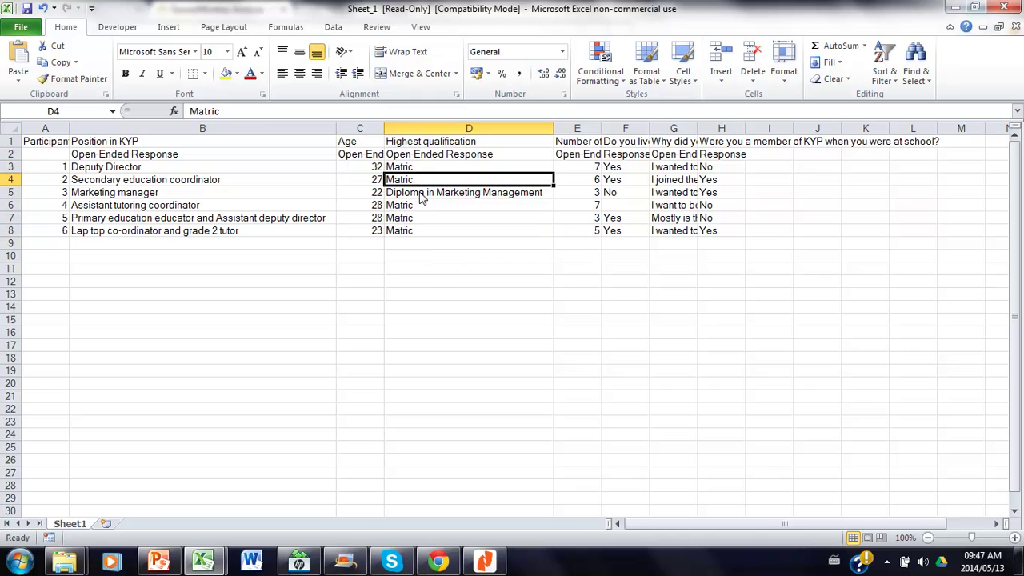
left_click(422, 197)
left_click(424, 181)
left_click(425, 200)
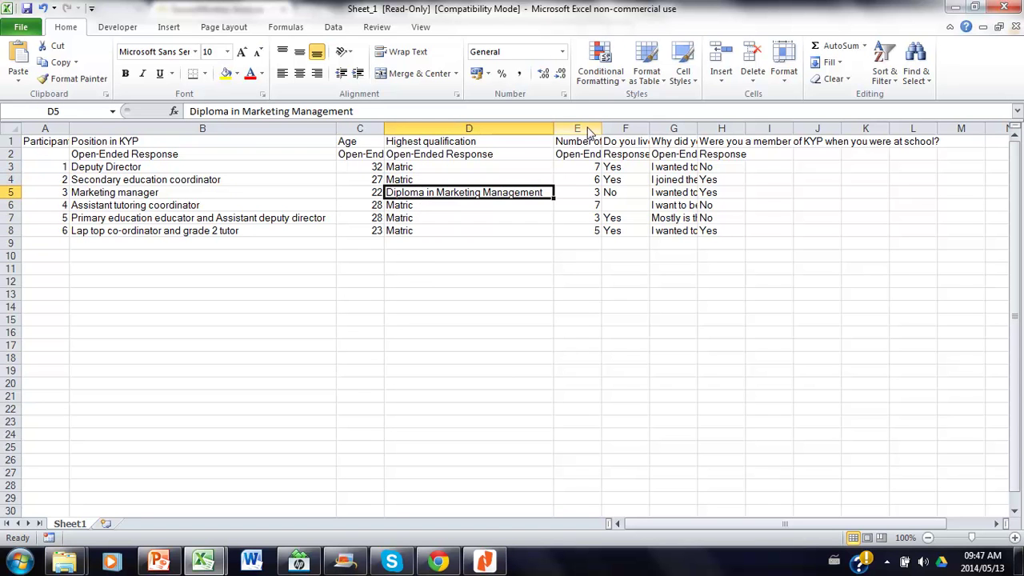
left_click_drag(602, 130, 694, 132)
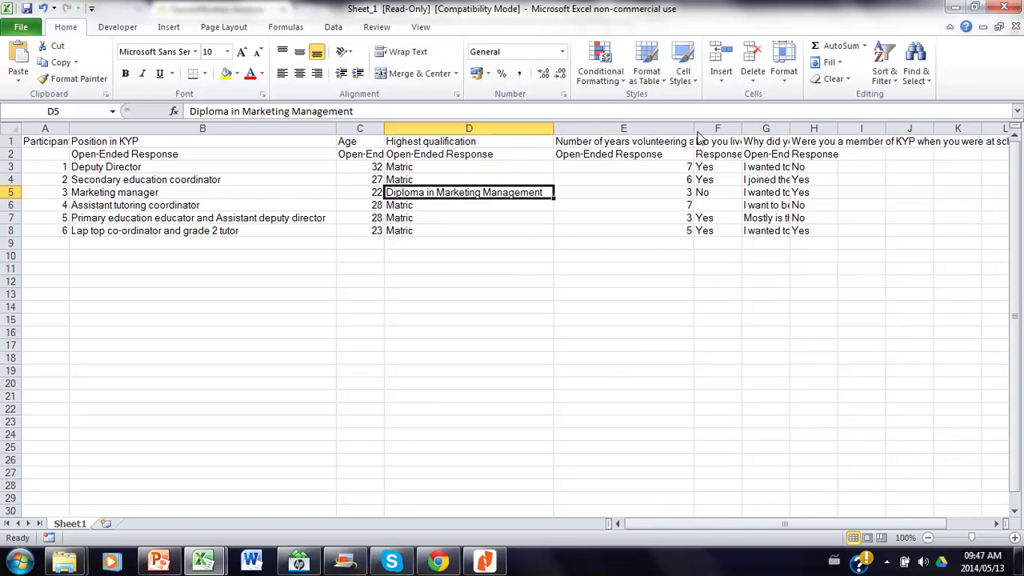
- Select the years-volunteering values in E3:E8 to read them
left_click(609, 144)
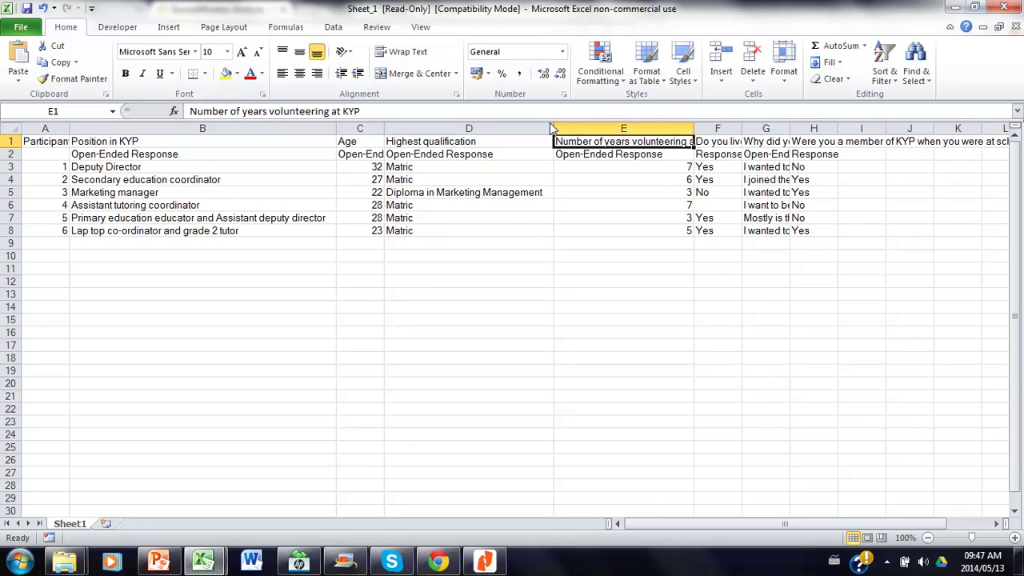
double_click(651, 170)
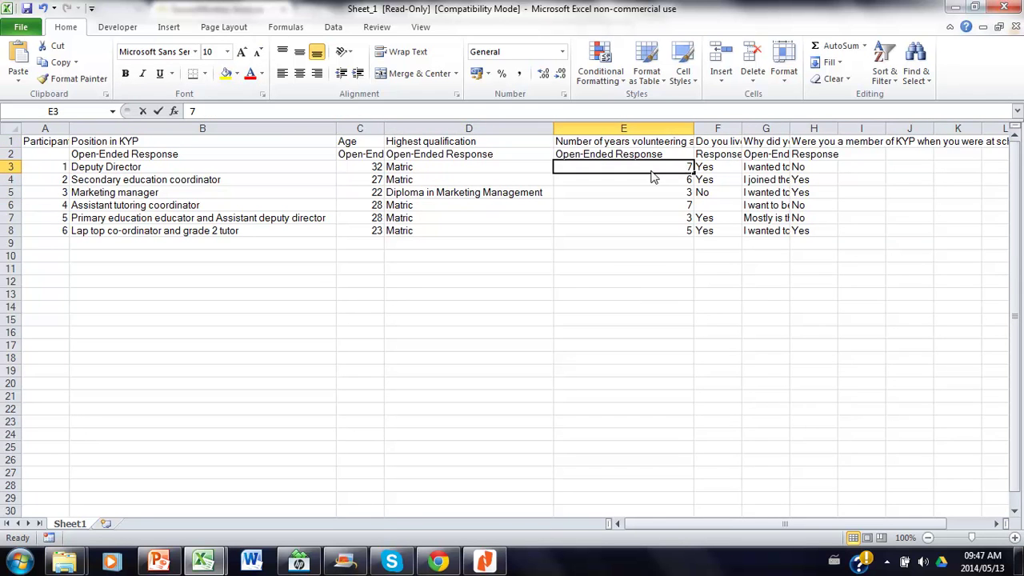
mouse_move(652, 176)
left_mouse_down()
mouse_move(652, 232)
mouse_move(613, 167)
left_mouse_up()
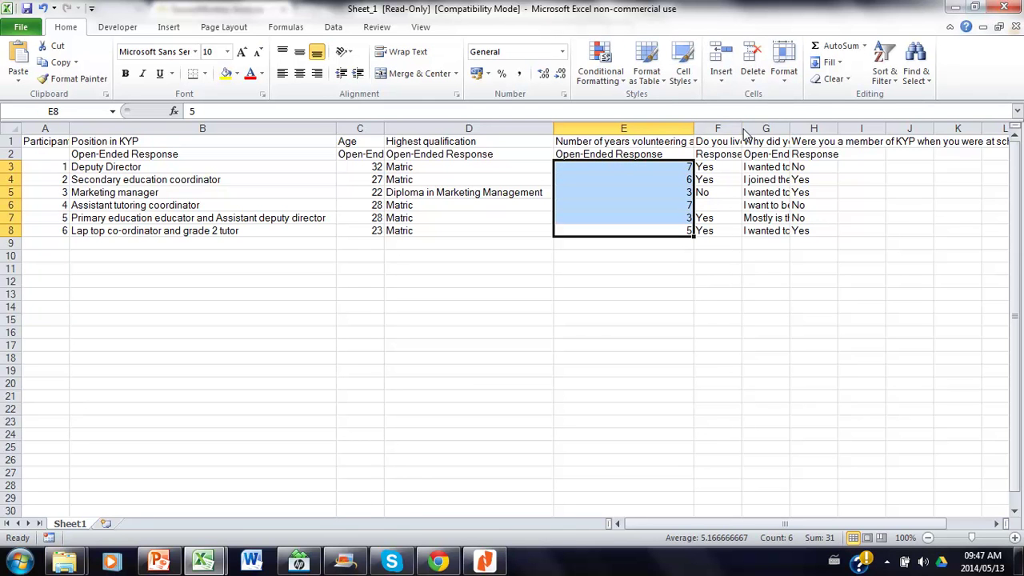
- Widen column F and check the Kliptown answers in F3 through the blank F6
left_click_drag(742, 131, 791, 131)
left_click(712, 172)
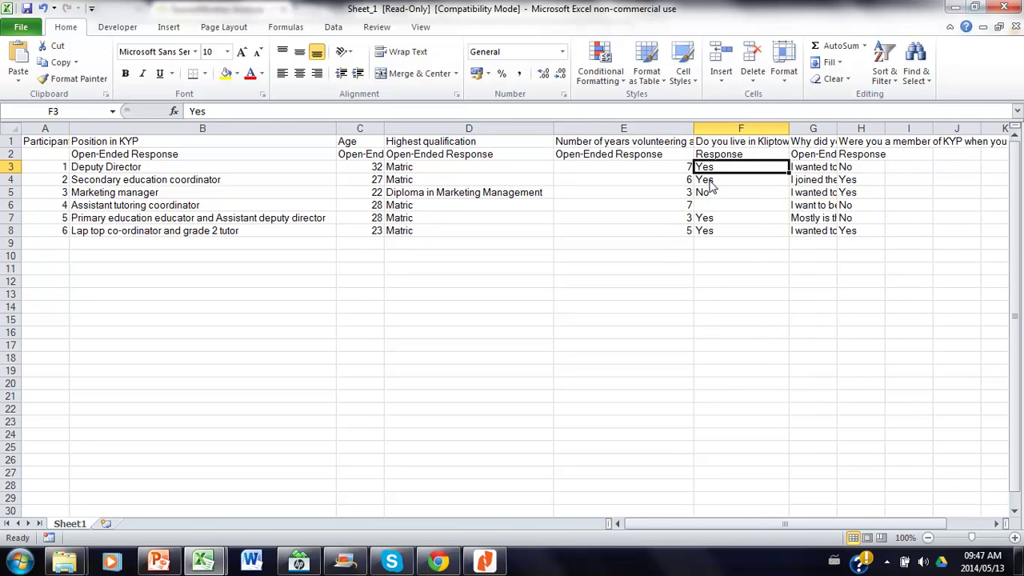
left_click(712, 184)
left_click(712, 197)
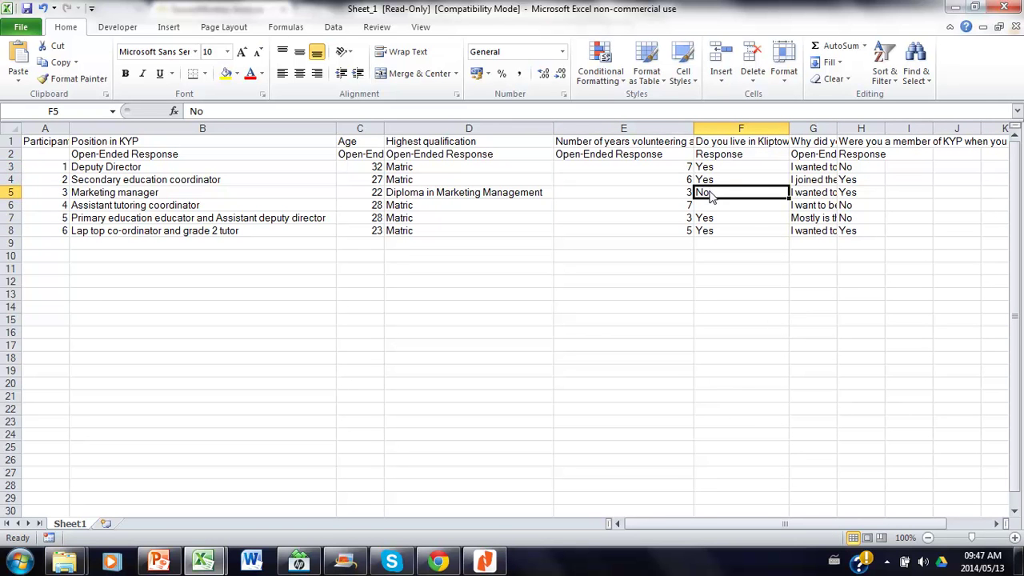
left_click(712, 209)
key("BackSpace")
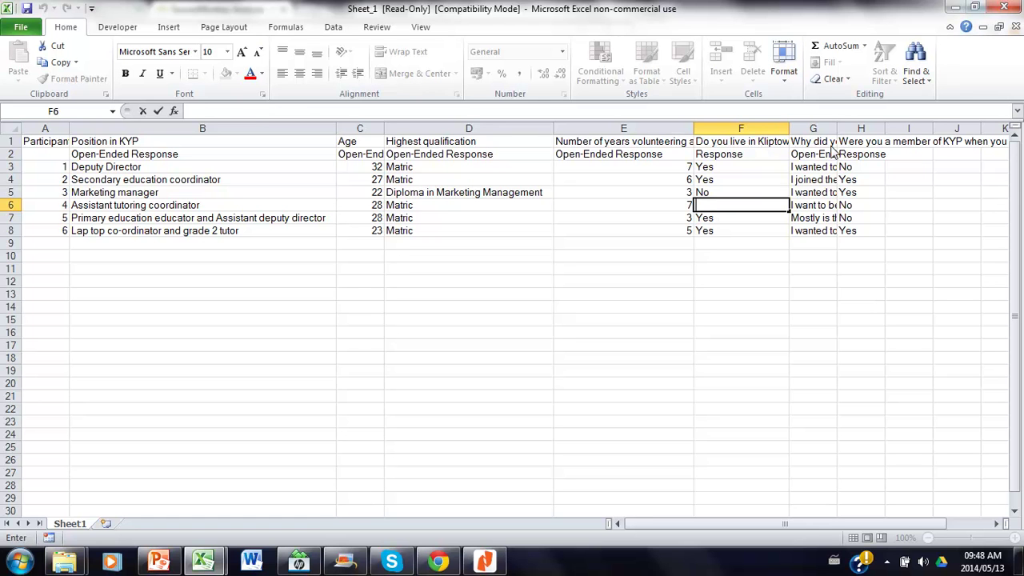
- Widen column G until the heading 'Why did you get involved in KYP?' fits
left_click(812, 130)
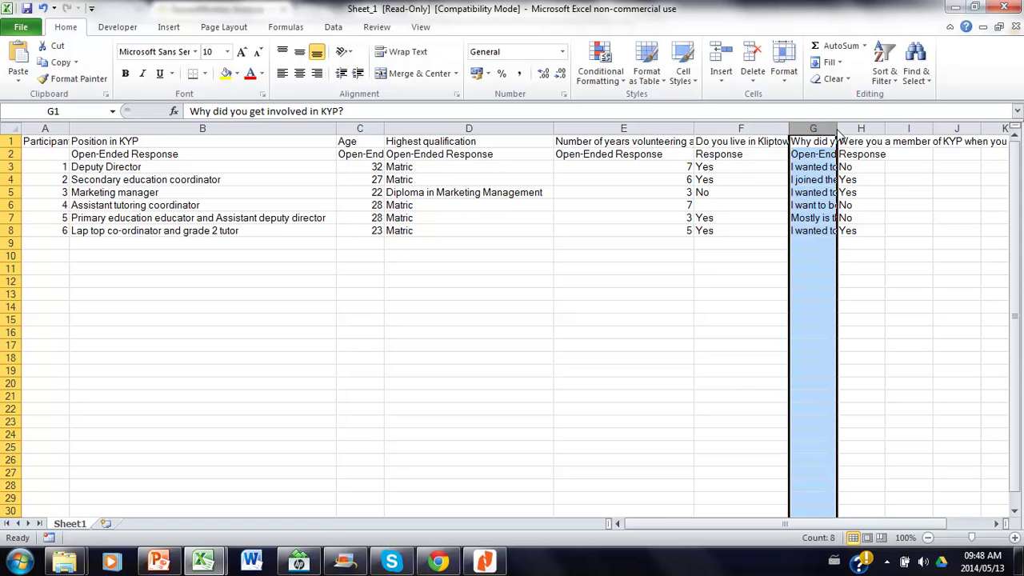
left_click_drag(838, 132, 929, 133)
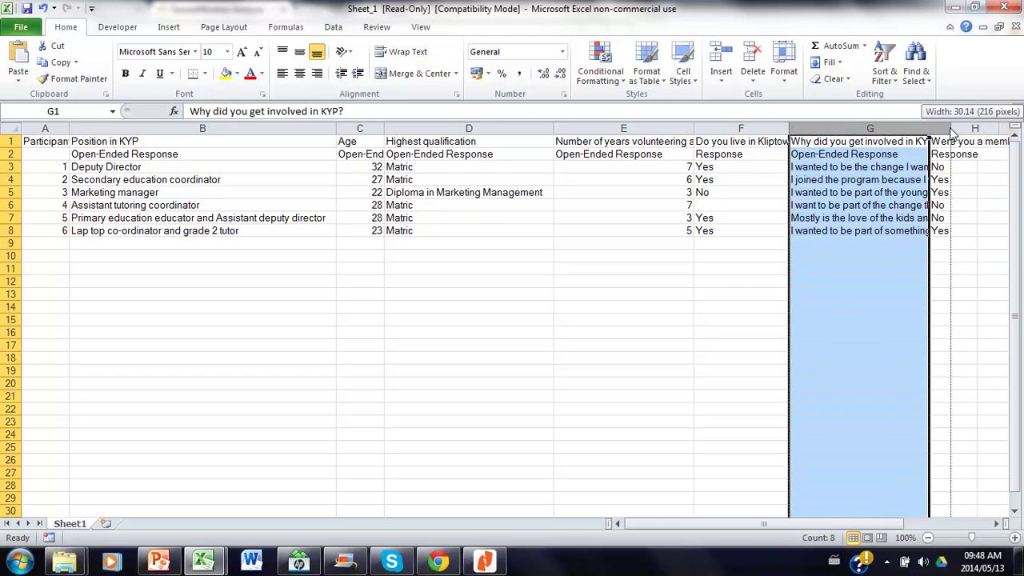
left_click_drag(929, 133, 951, 133)
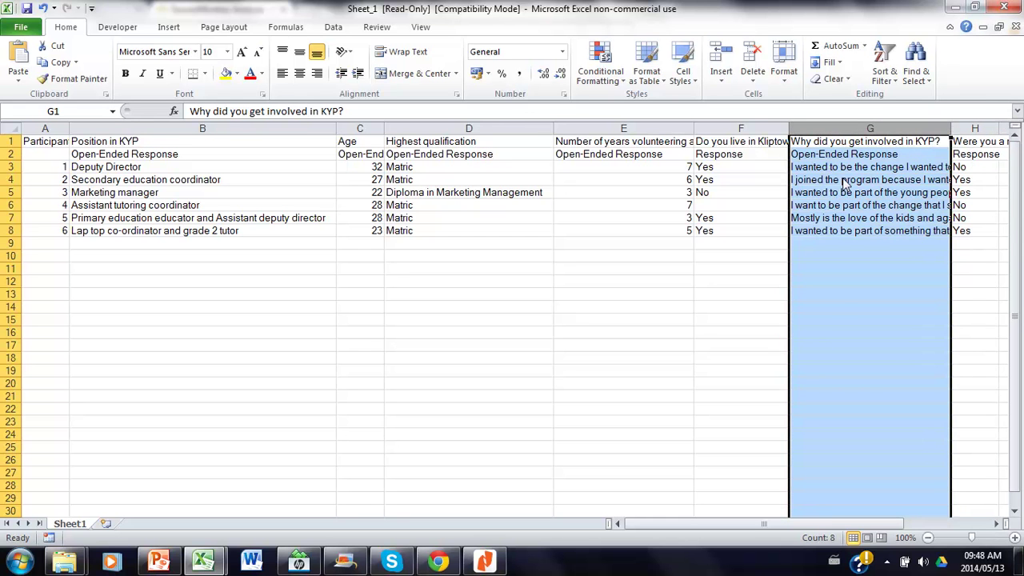
- Read through the reasons in column G and the membership answers in column H
left_click(823, 169)
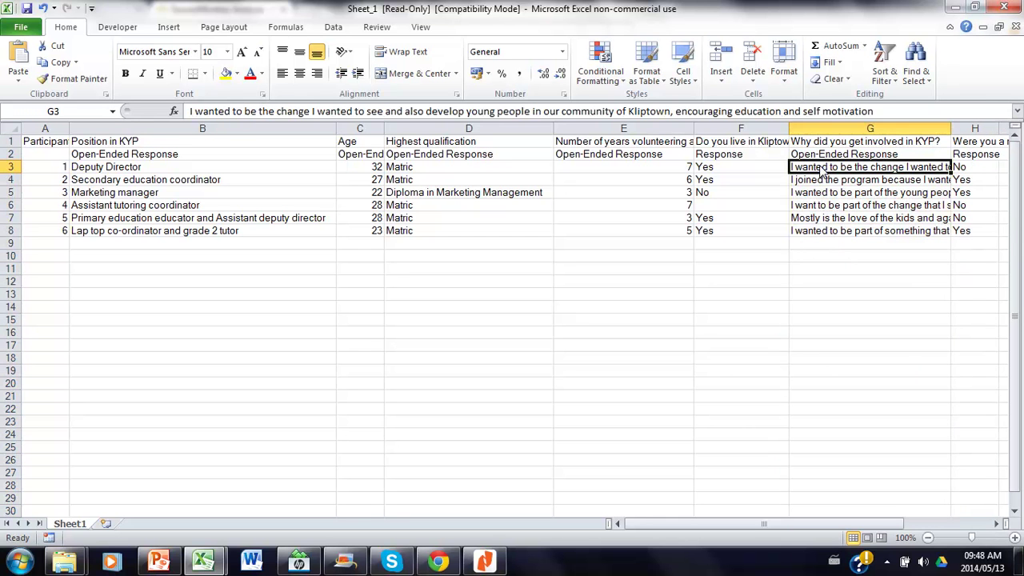
key("Down")
key("Down")
key("Down")
key("Down")
key("Down")
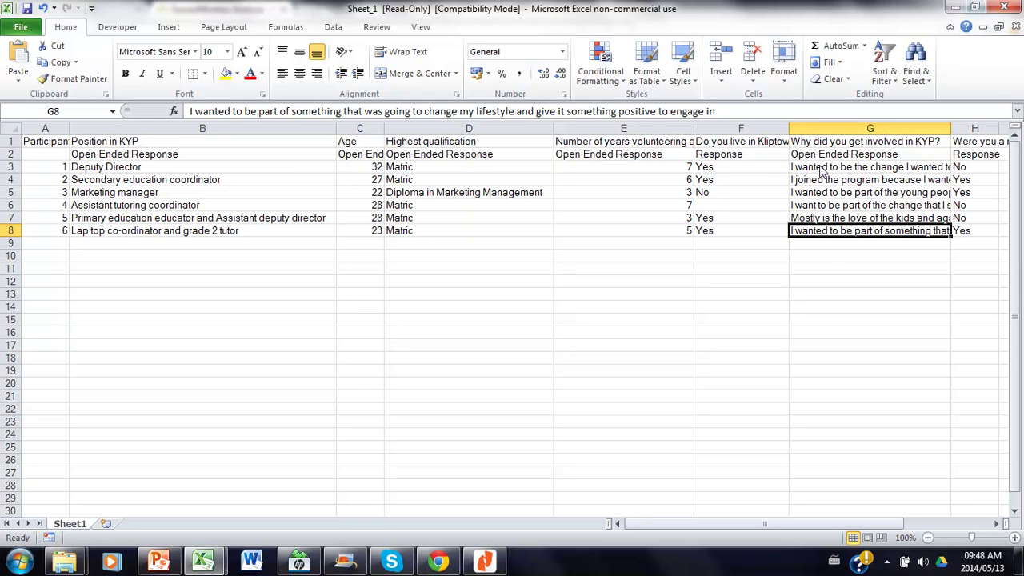
key("Up")
key("Up")
key("Up")
key("Up")
key("Up")
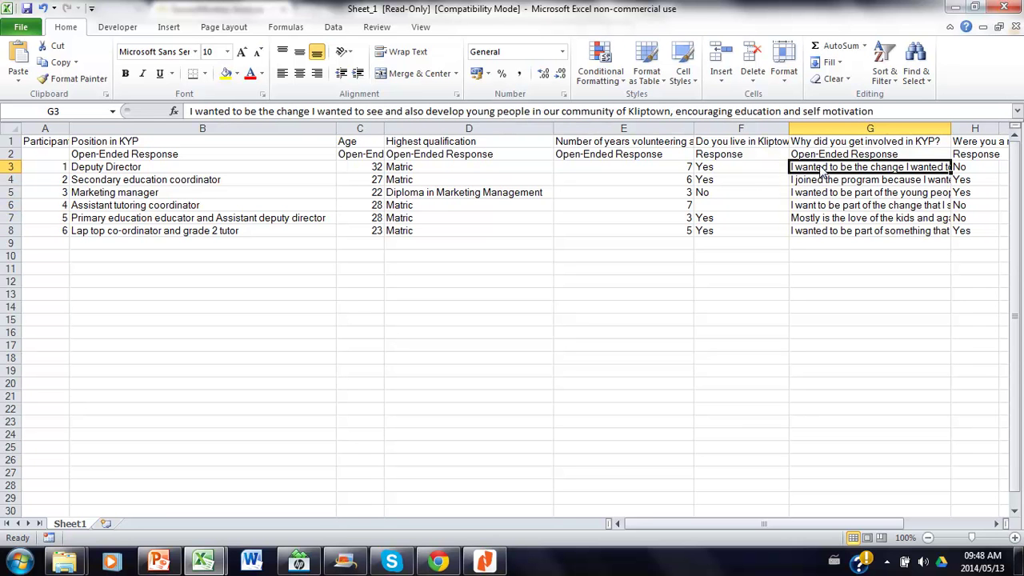
key("Right")
key("Right")
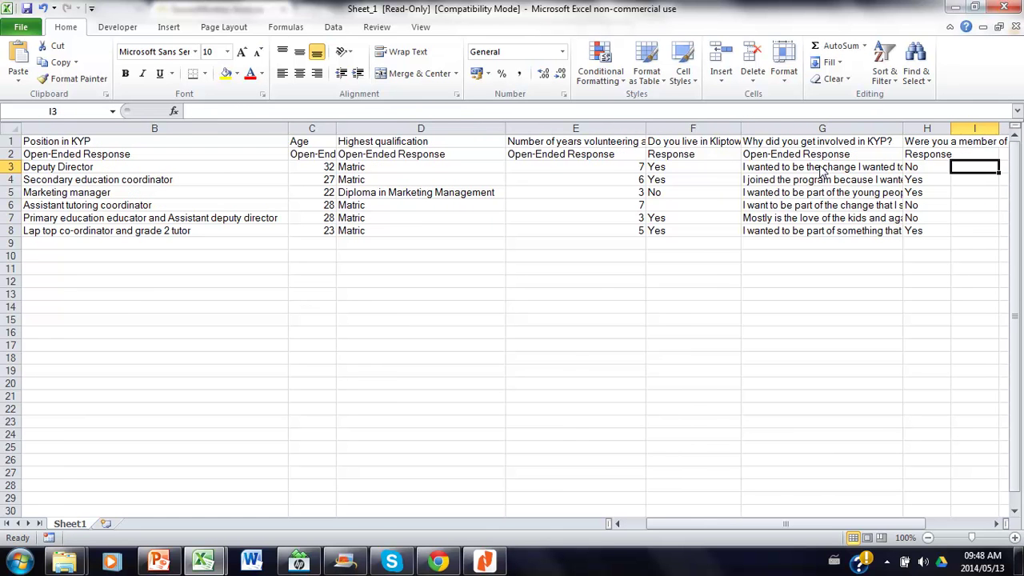
key("Left")
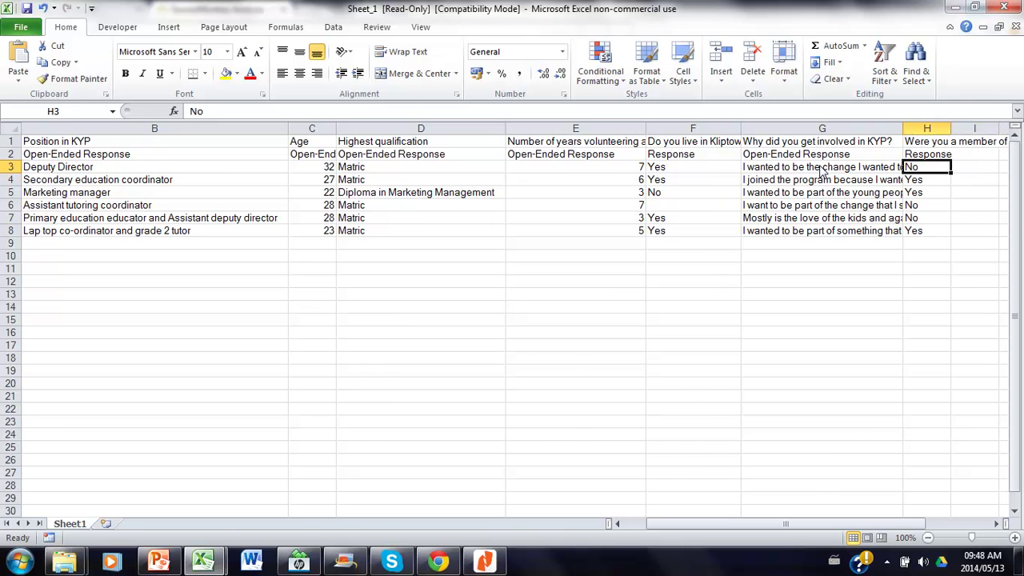
key("Up")
key("Up")
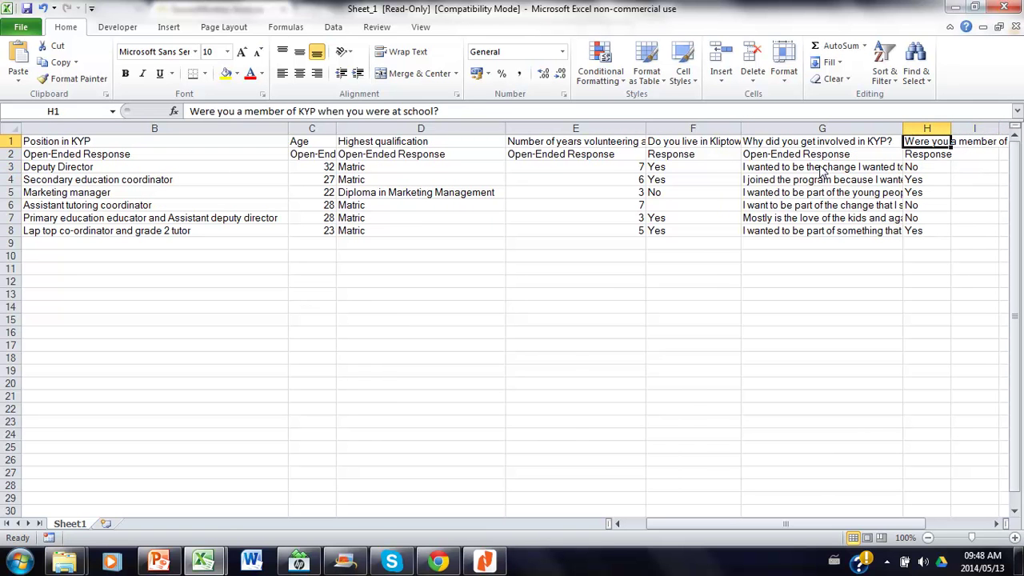
key("Down")
key("Down")
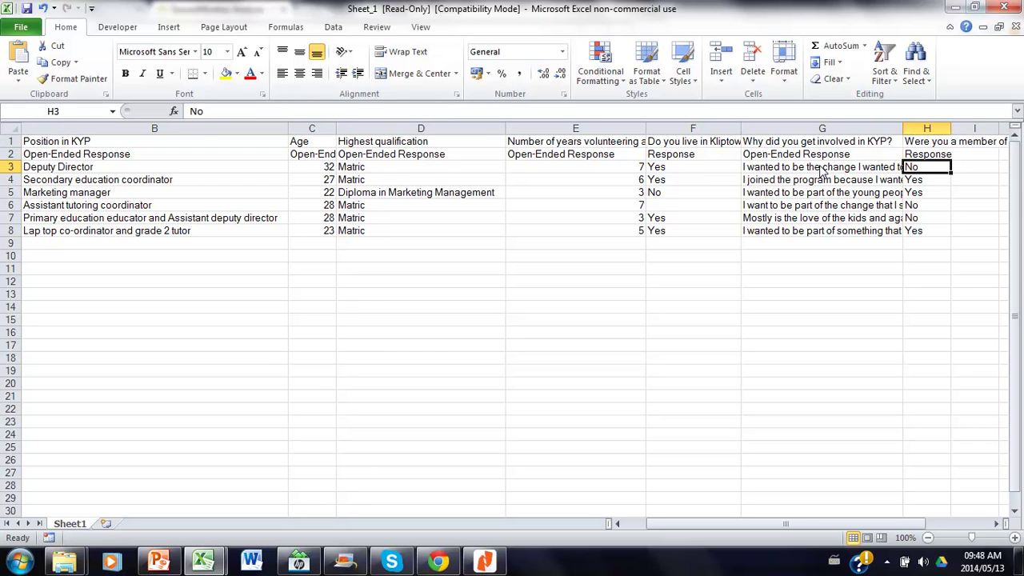
key("Down")
key("Down")
key("Down")
key("Down")
key("Down")
key("Down")
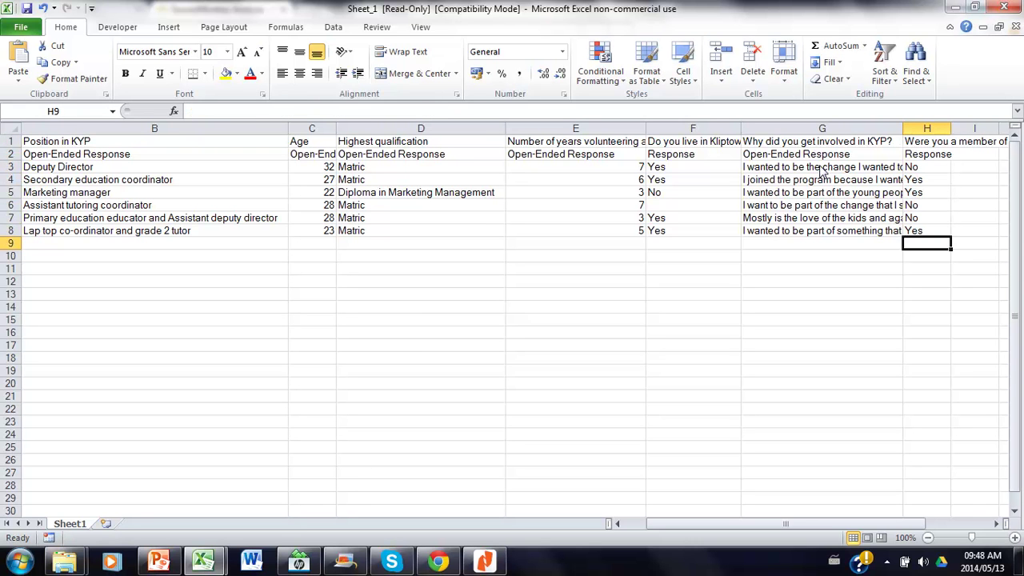
key("Up")
key("Up")
key("Up")
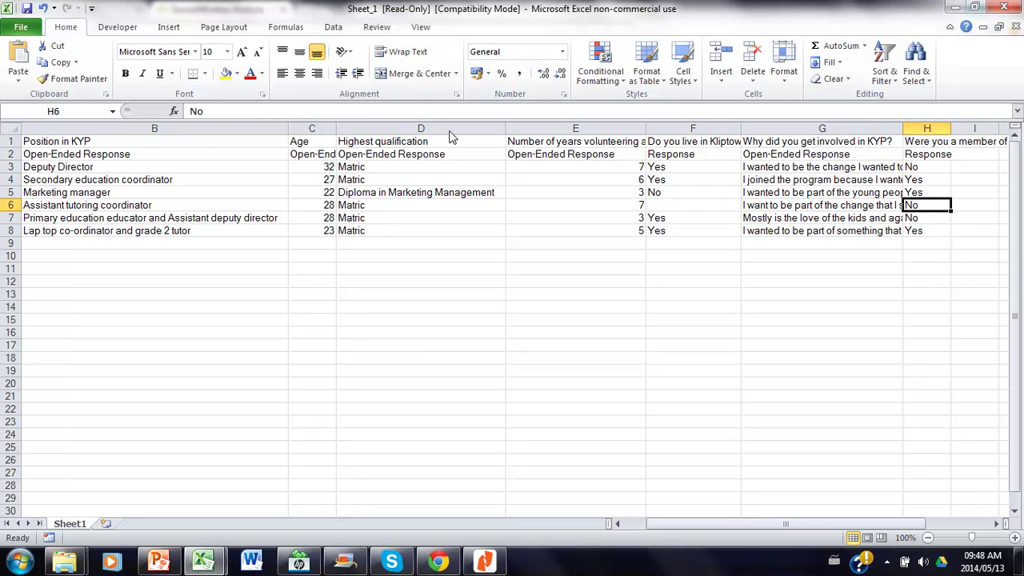
left_click(297, 129)
- Insert a narrow blank column C before the Age column
right_click(298, 129)
left_click(348, 233)
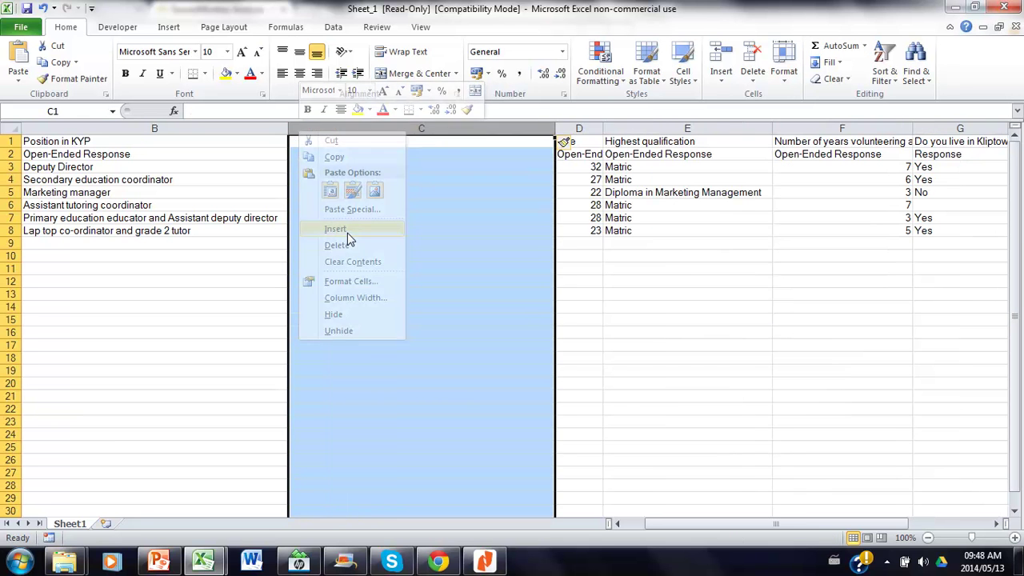
left_click_drag(558, 135, 389, 134)
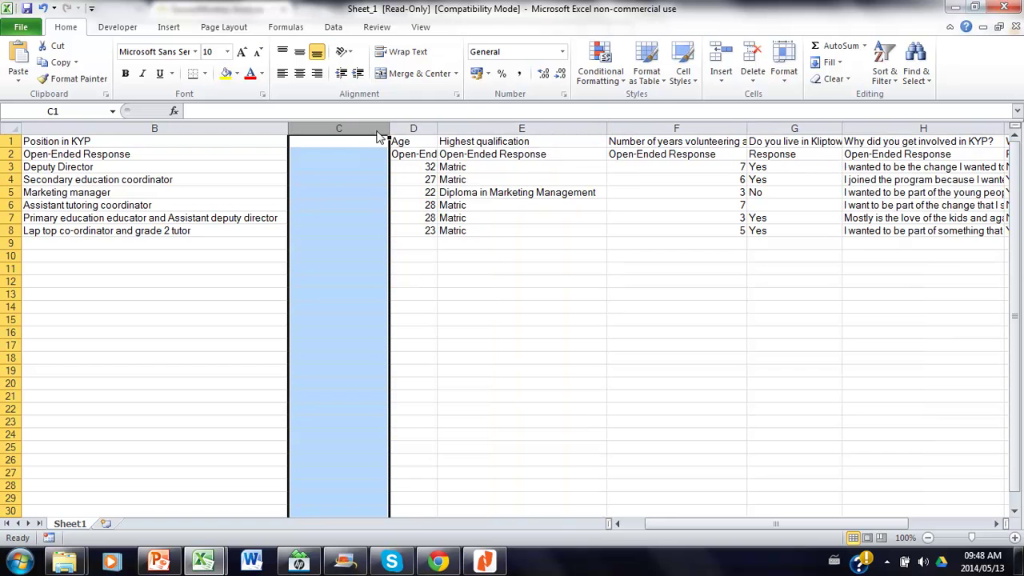
- Label C9, C10 and C11 as Average, Minimum and Maximum
left_click(364, 250)
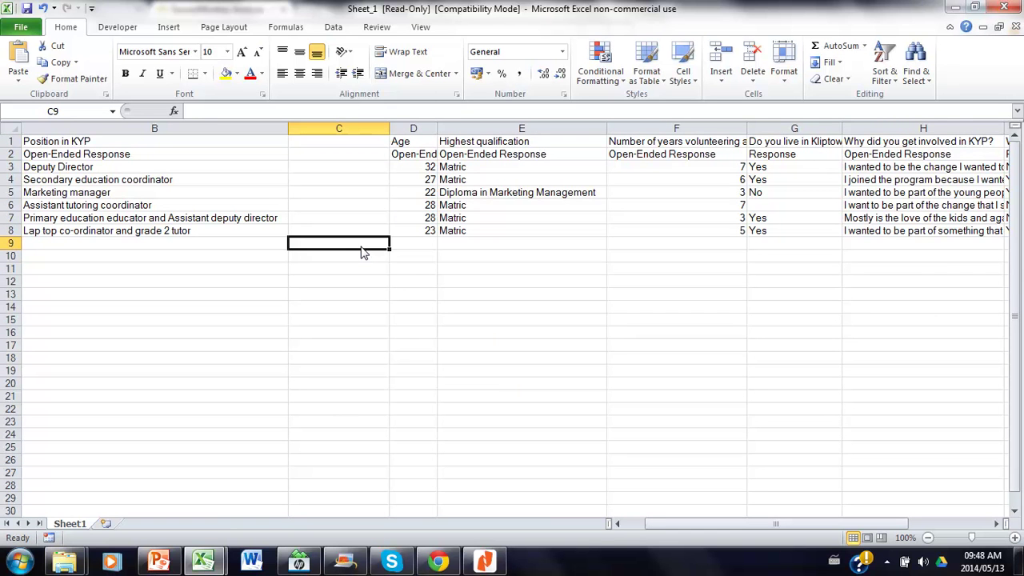
type("A")
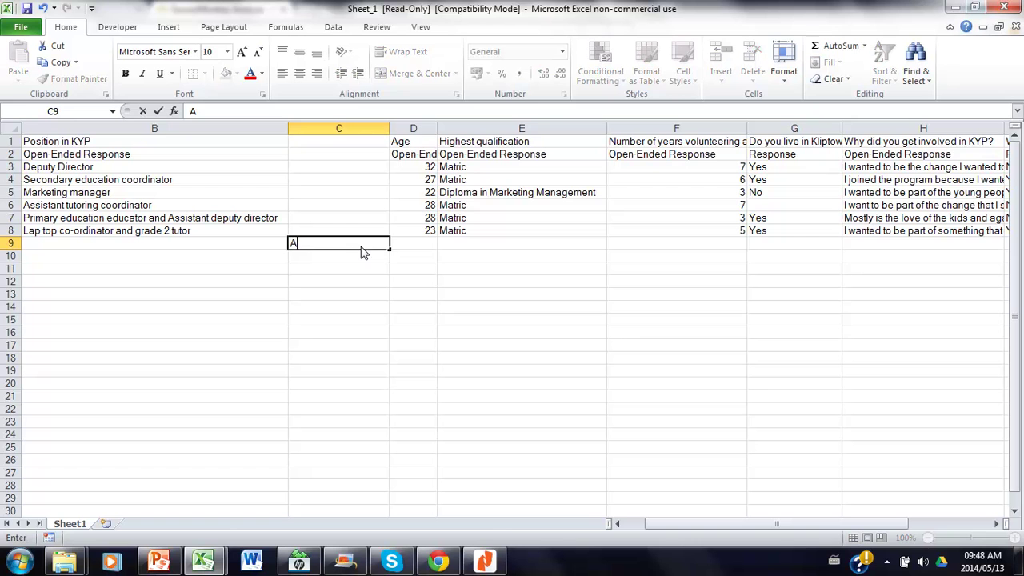
type("verage")
key("Return")
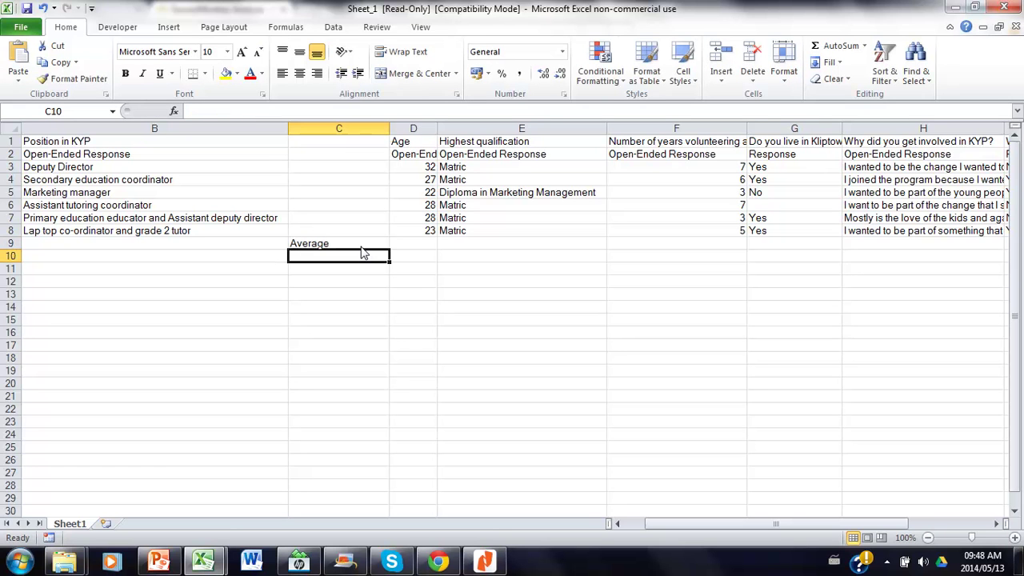
type("Minimu")
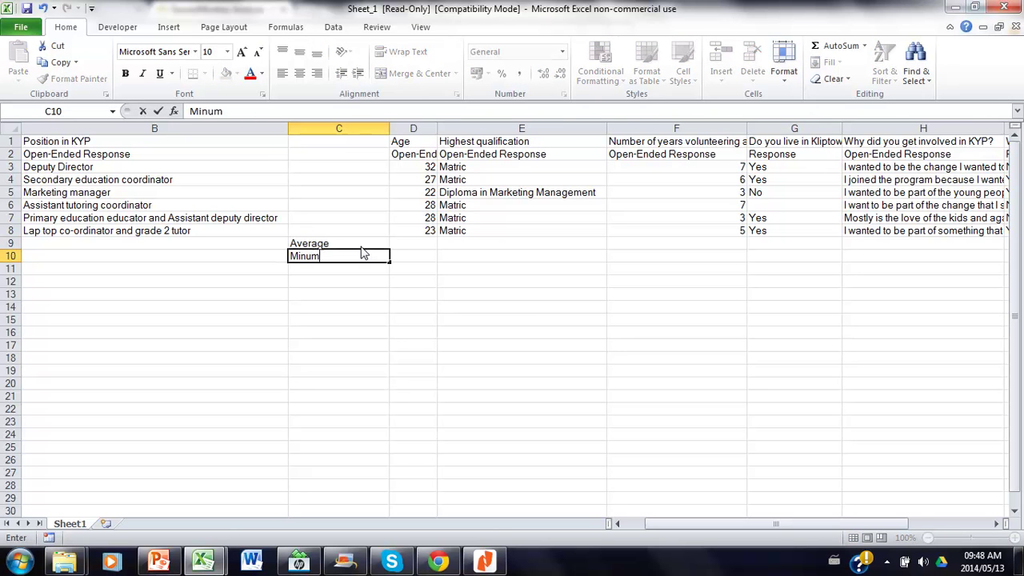
key("BackSpace")
key("BackSpace")
key("BackSpace")
type("im")
type("um")
key("Return")
type("Ma")
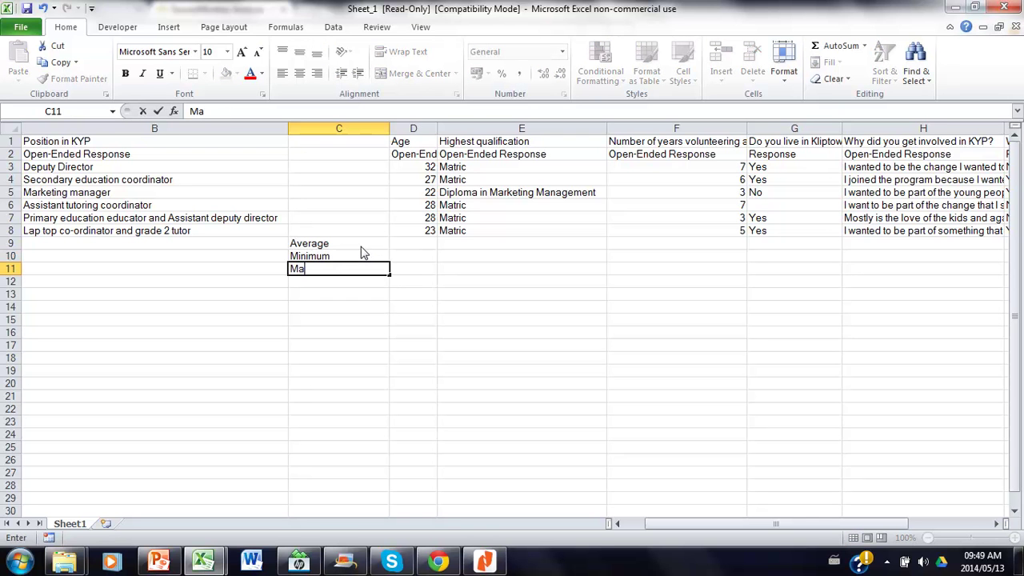
type("ximum")
key("Return")
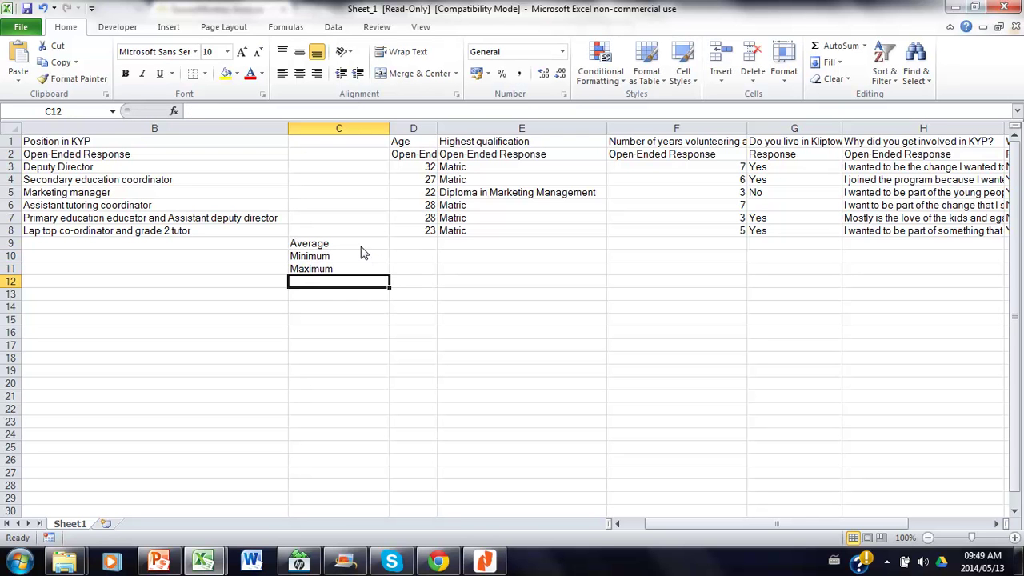
key("Up")
key("Up")
key("Up")
key("Right")
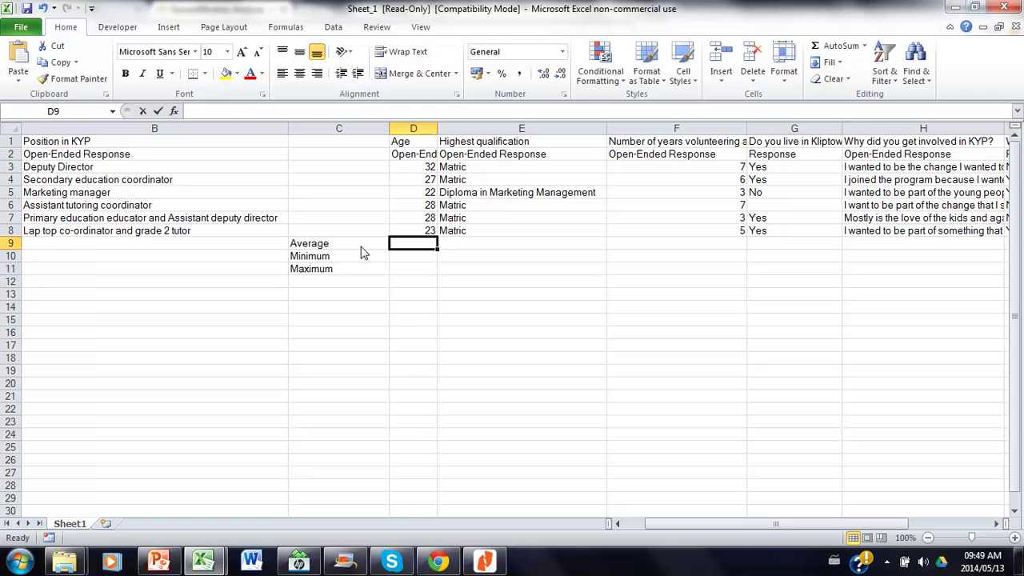
- Enter =AVERAGE(D3:D8) in D9, giving the age average 26.66667
type("=aver")
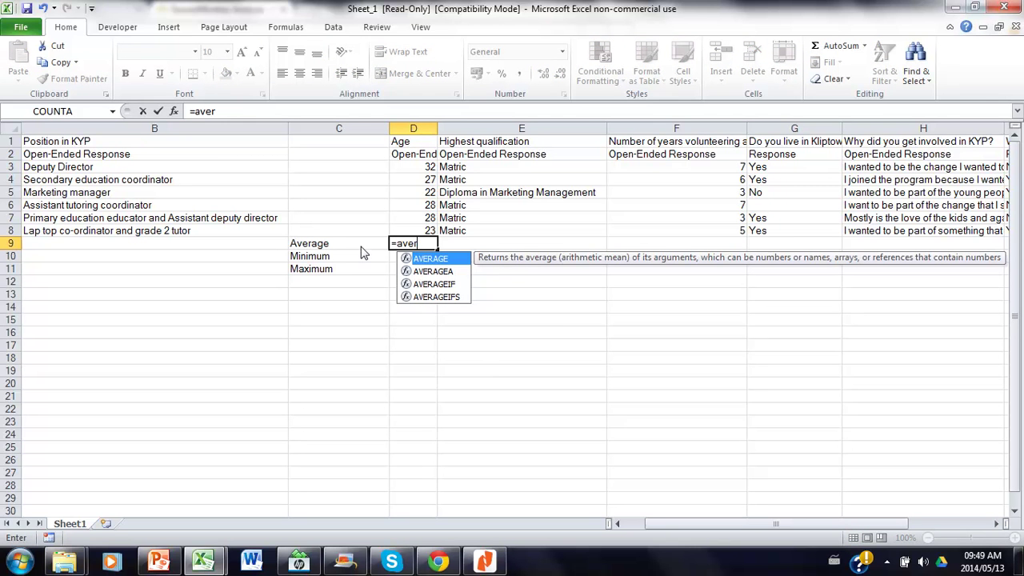
double_click(432, 261)
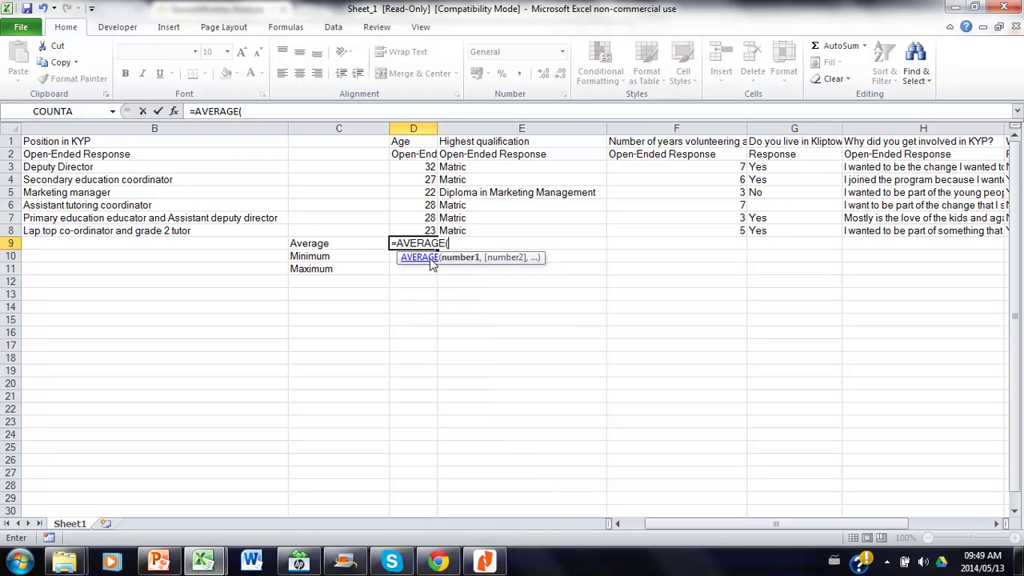
left_click_drag(409, 232, 415, 174)
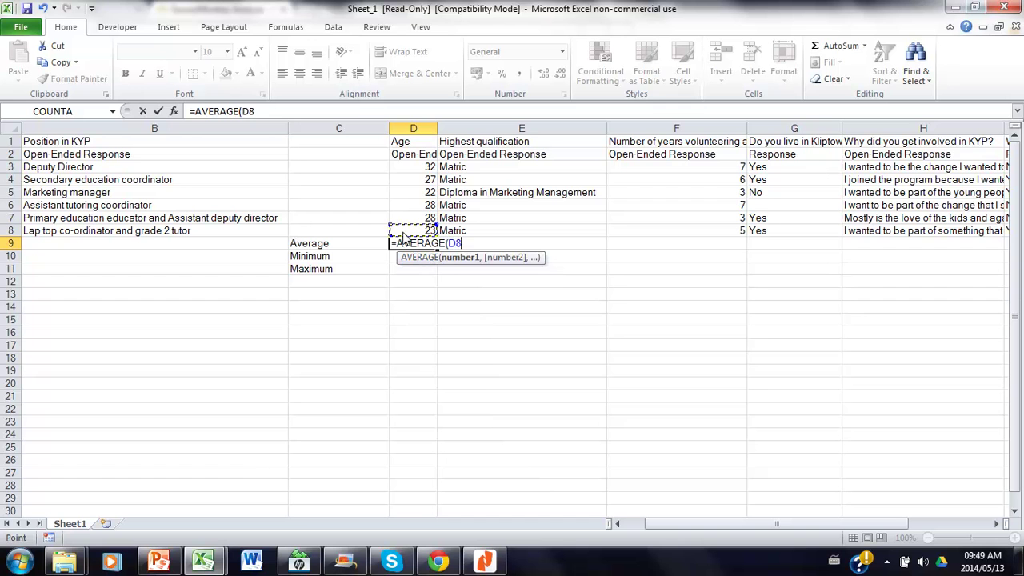
type(")")
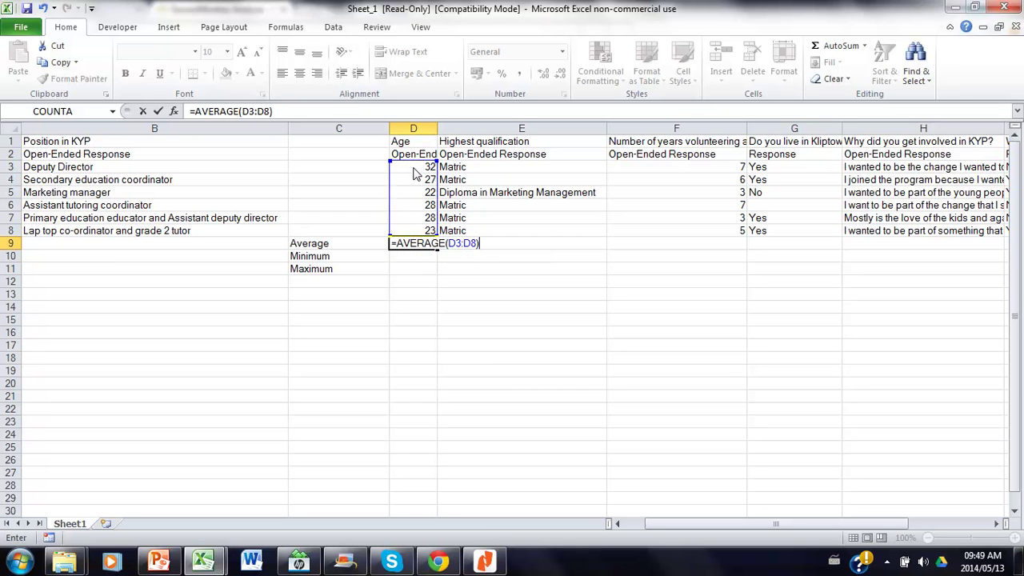
key("Return")
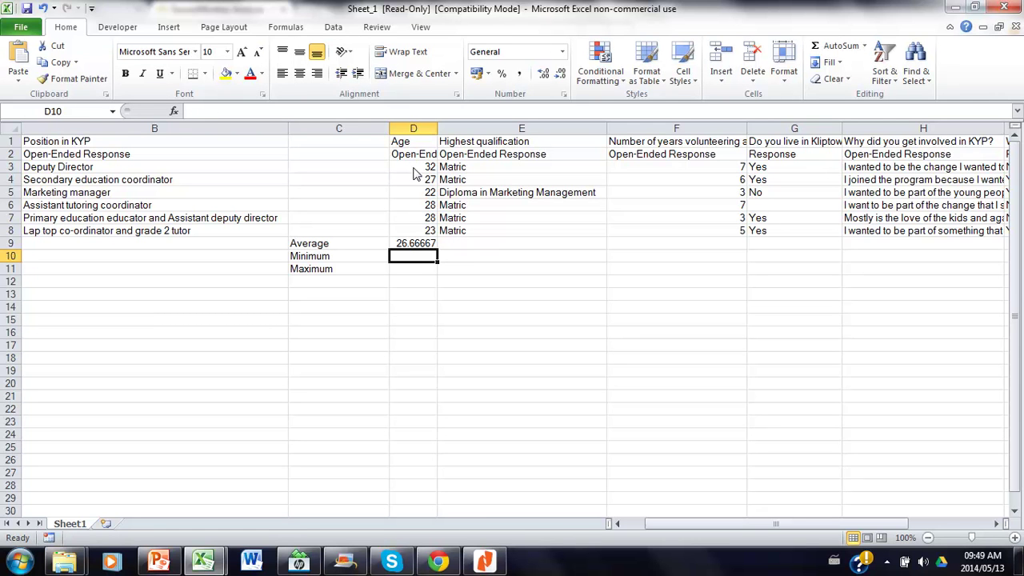
- Enter =MIN(D3:D8) and =MAX(D3:D8) in D10 and D11, giving 22 and 32
type("=min")
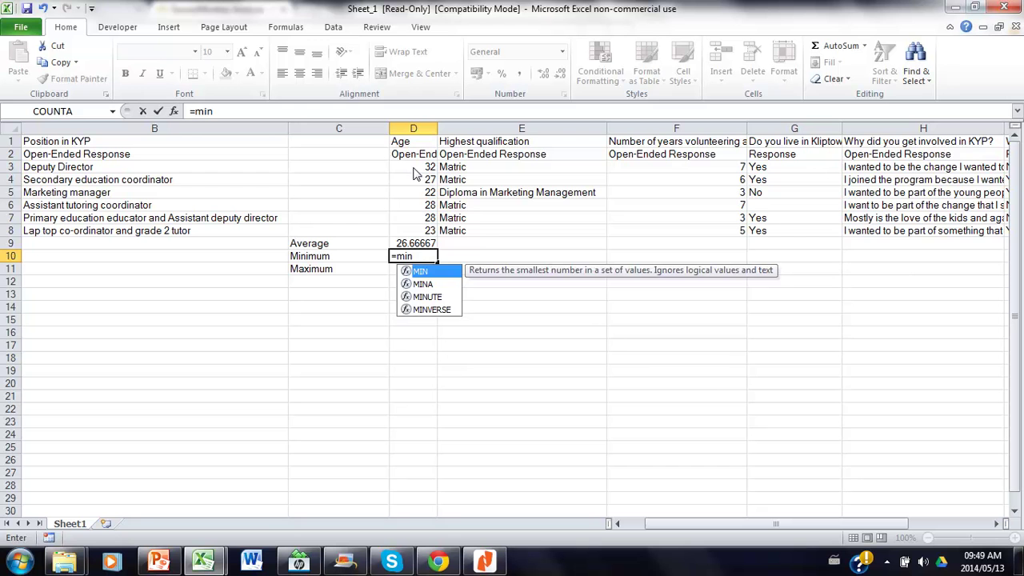
type("(")
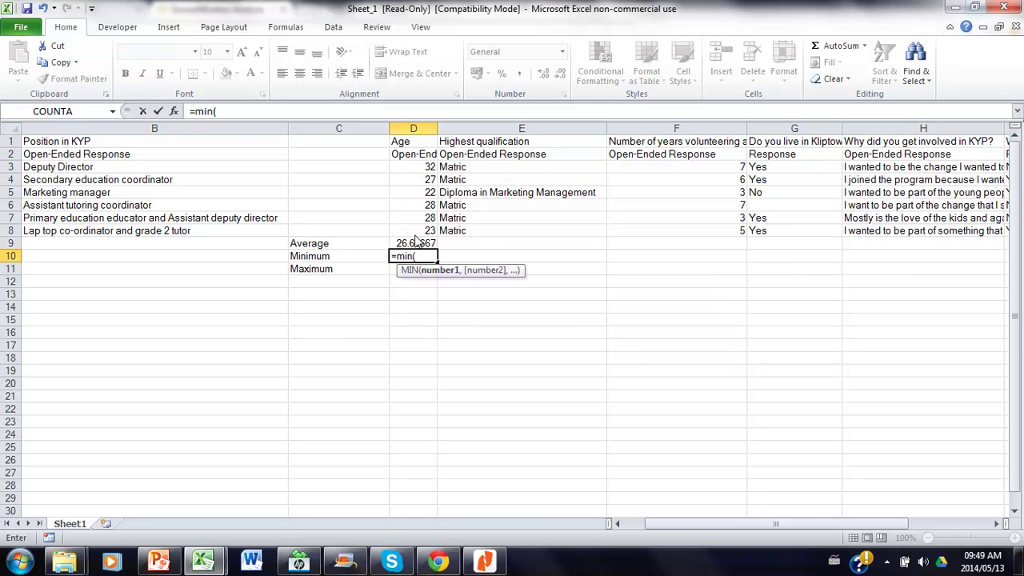
left_click_drag(415, 237, 422, 175)
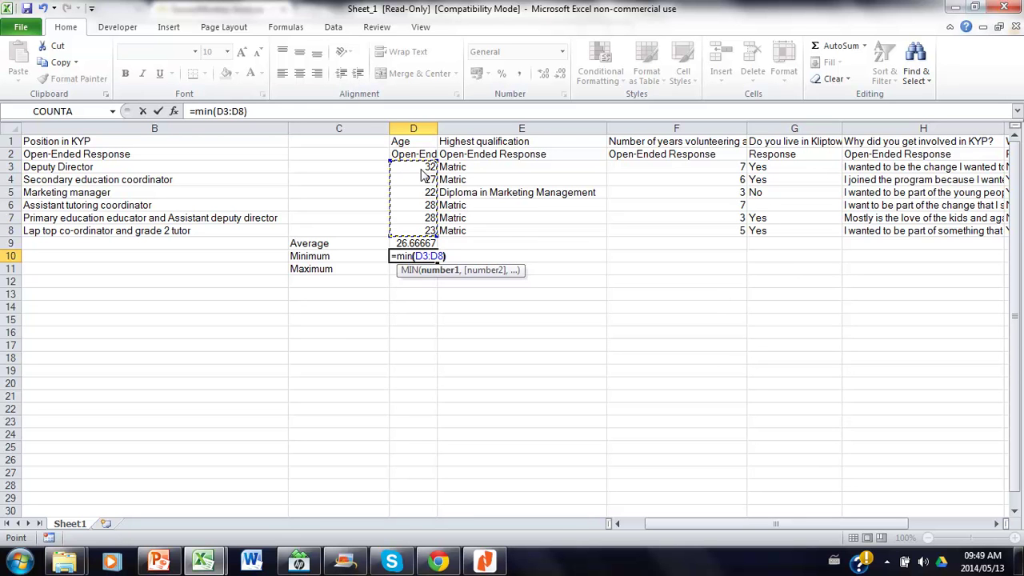
type(")")
key("Return")
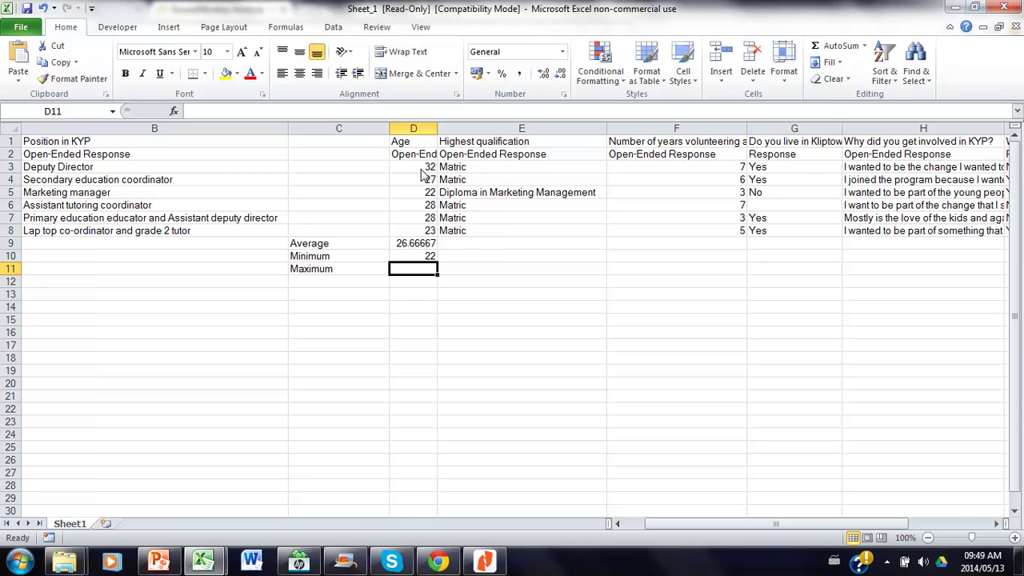
type("=max")
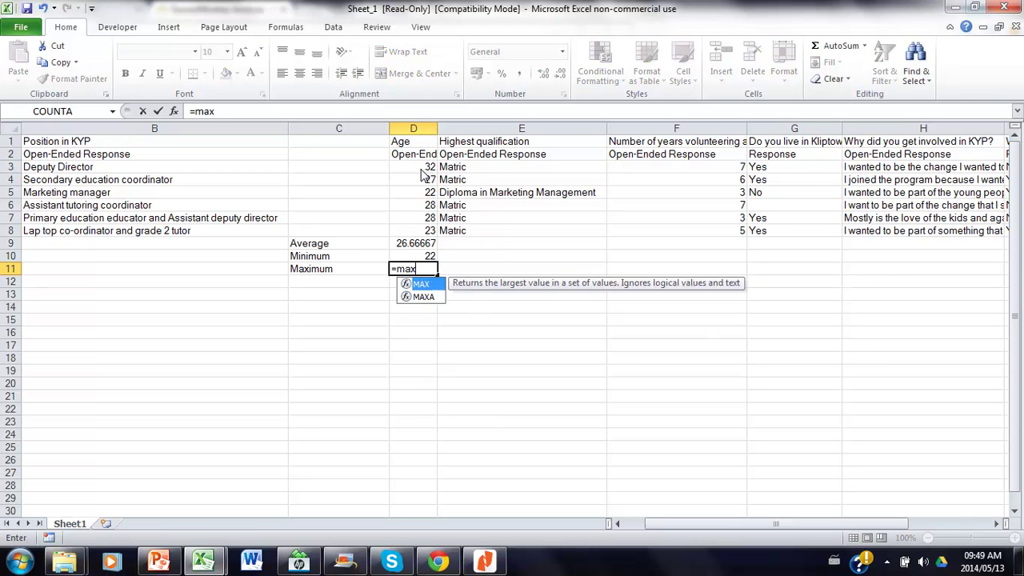
type("(")
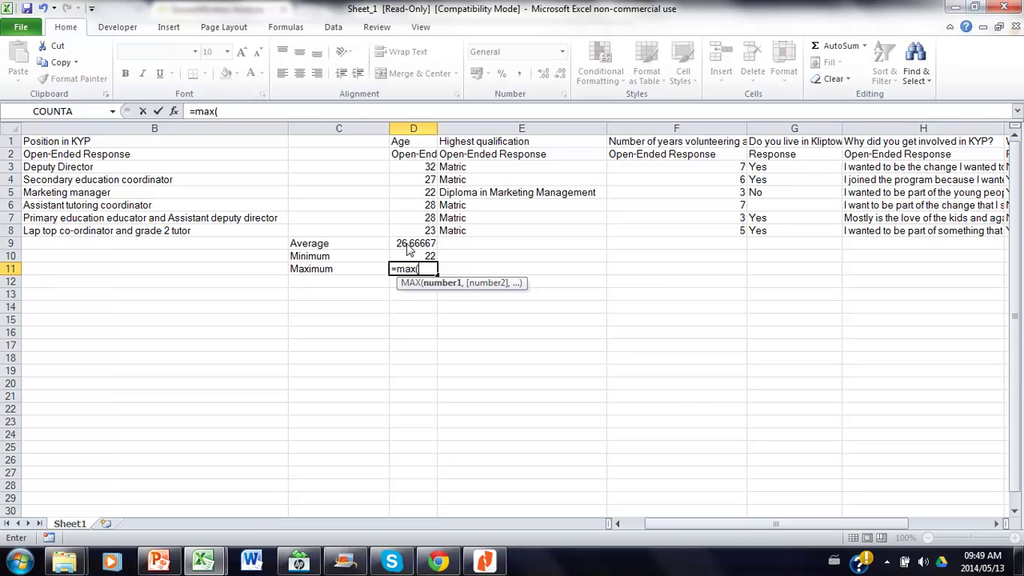
left_click_drag(418, 229, 415, 181)
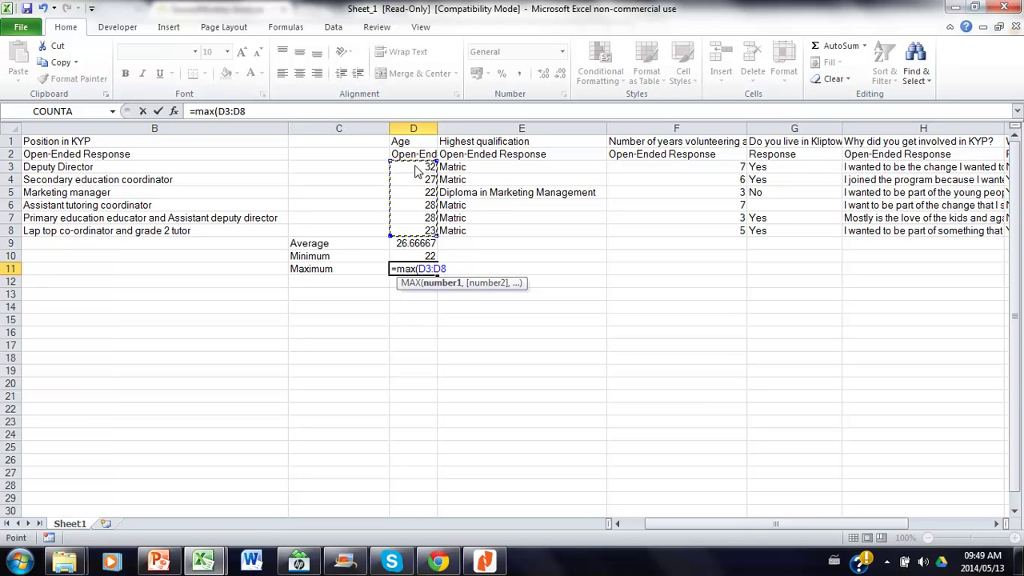
type(")")
key("Return")
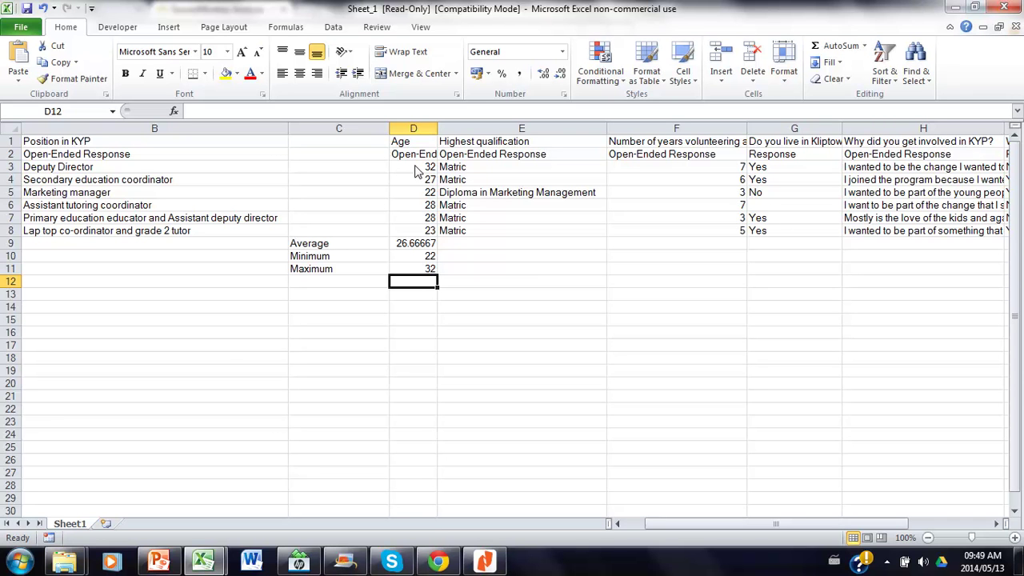
left_click(427, 258)
left_click(426, 272)
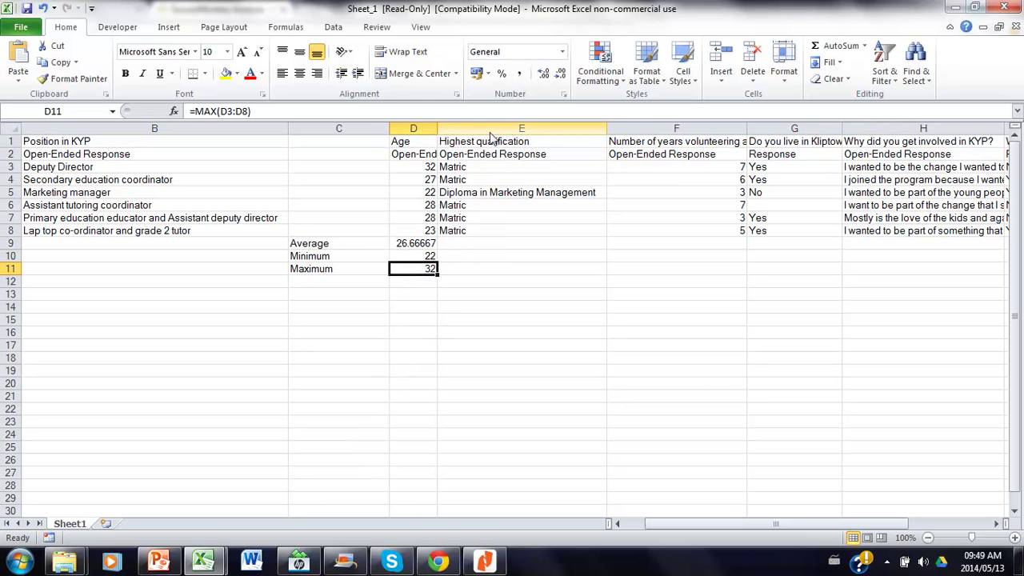
- Insert a wide blank column E before Highest qualification
right_click(491, 132)
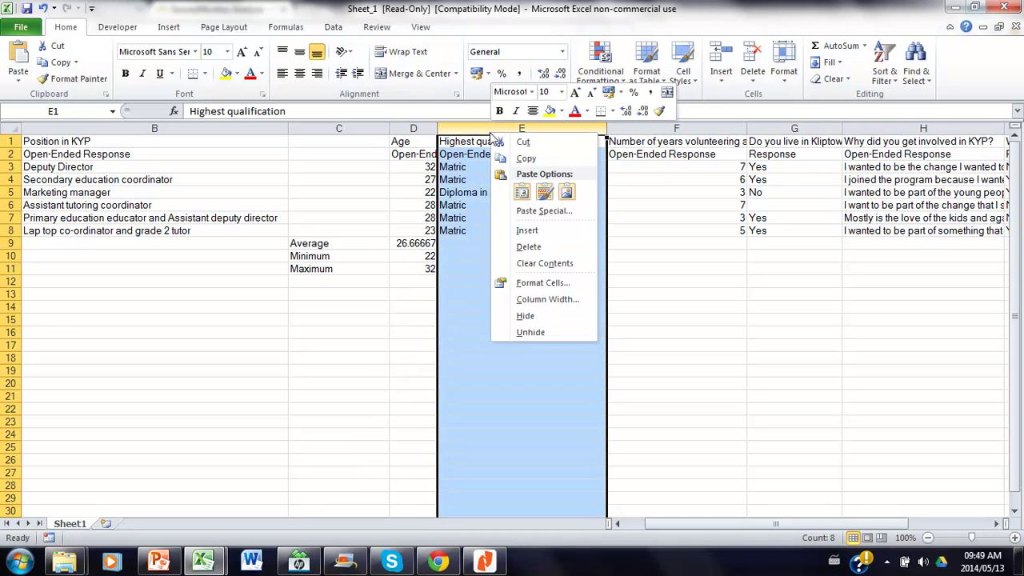
left_click(528, 230)
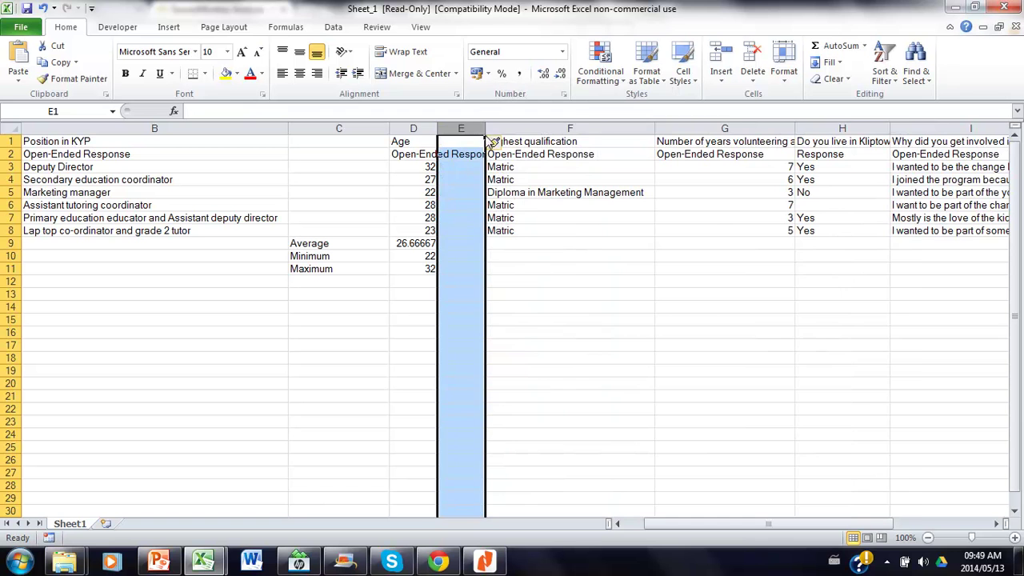
left_click_drag(485, 128, 516, 128)
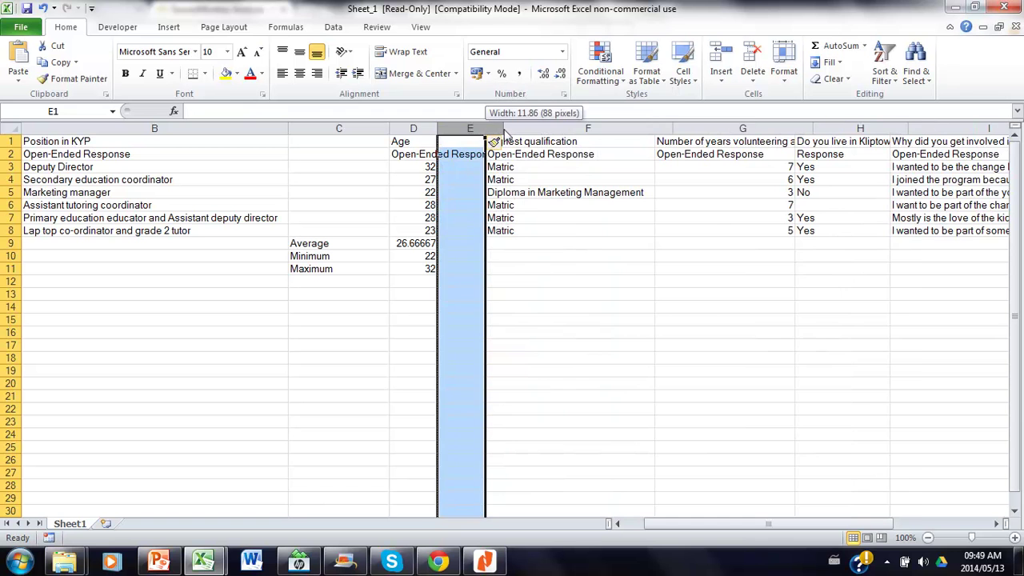
- Copy Matric and Diploma in Marketing Management from column F into E9:E10
left_click_drag(543, 167, 531, 196)
left_click(531, 182)
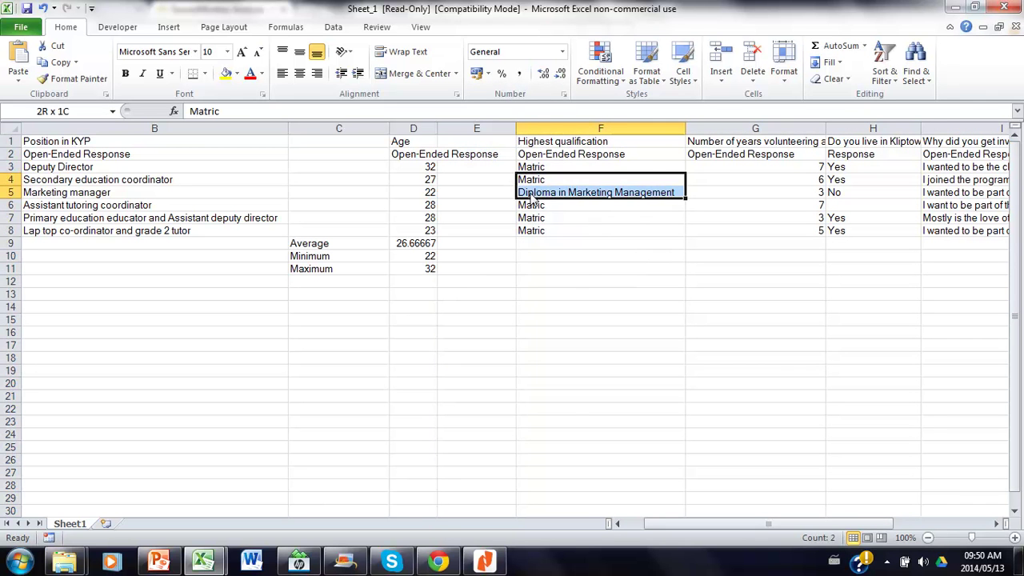
right_click(532, 195)
left_click(565, 219)
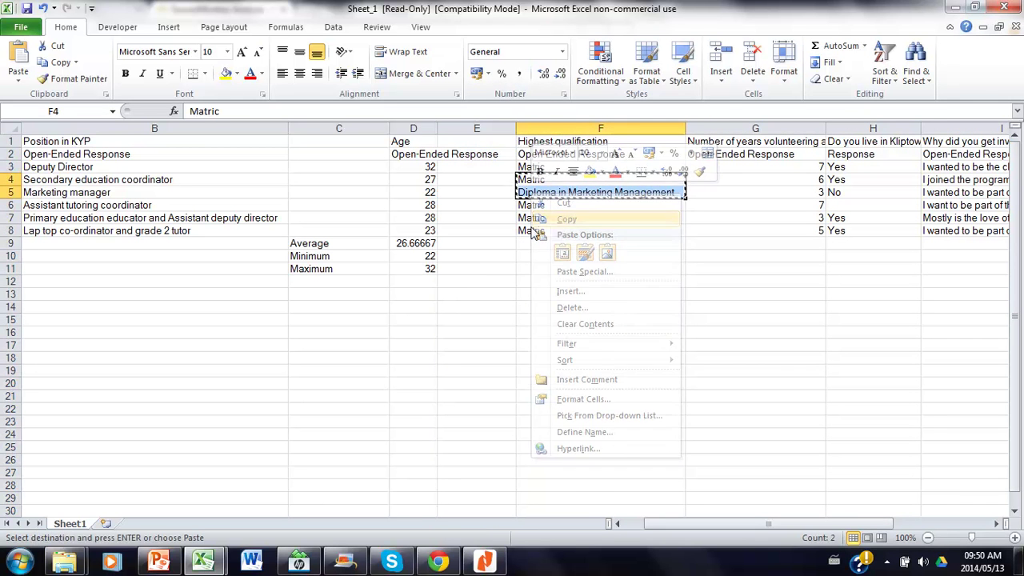
left_click(472, 247)
right_click(470, 250)
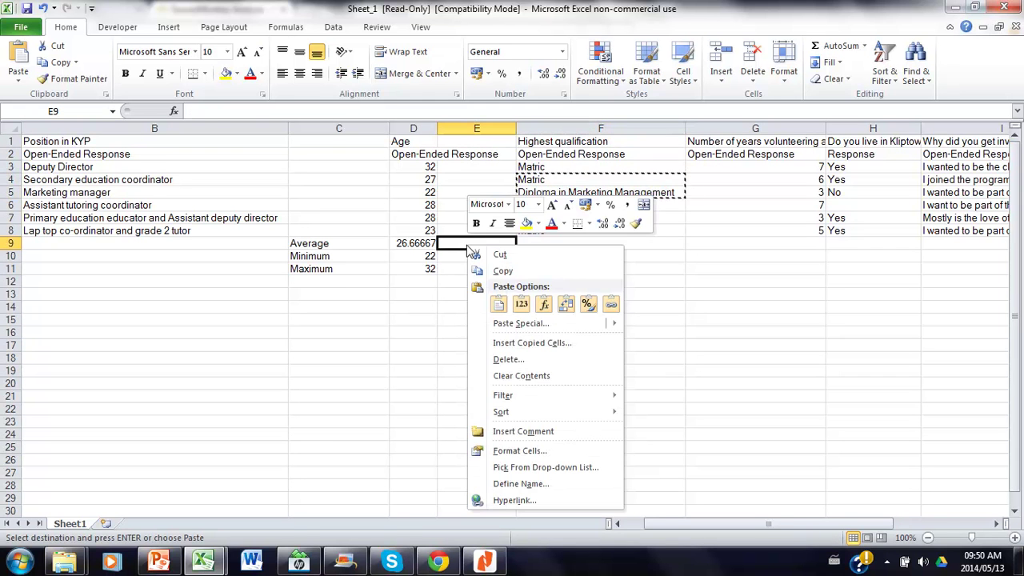
left_click(499, 304)
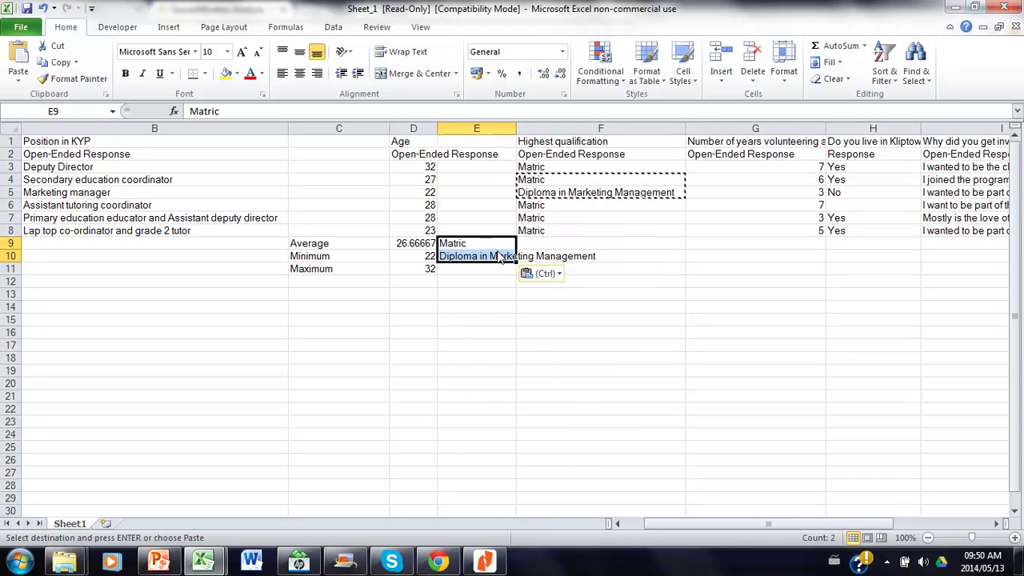
left_click(563, 247)
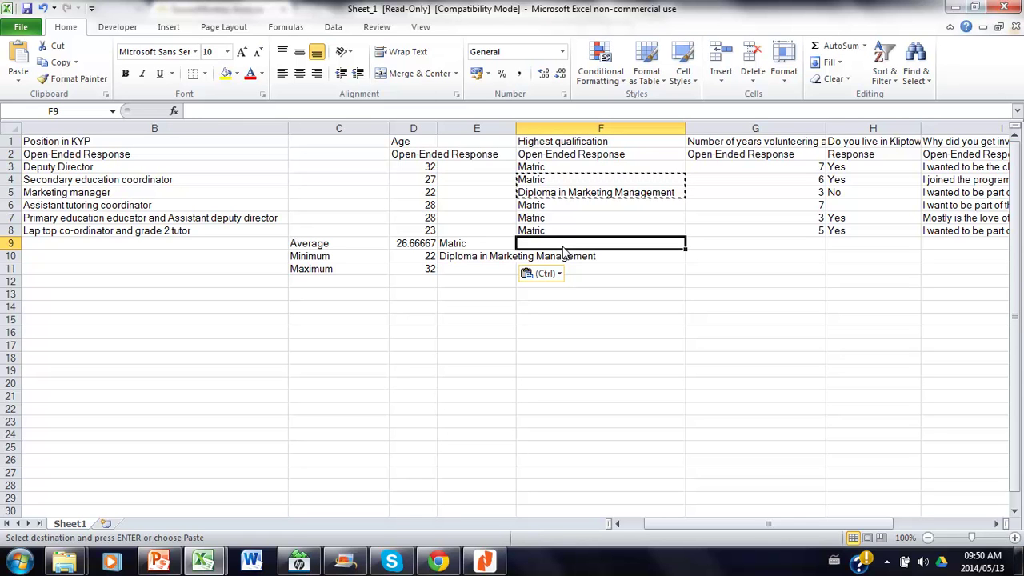
type("cou")
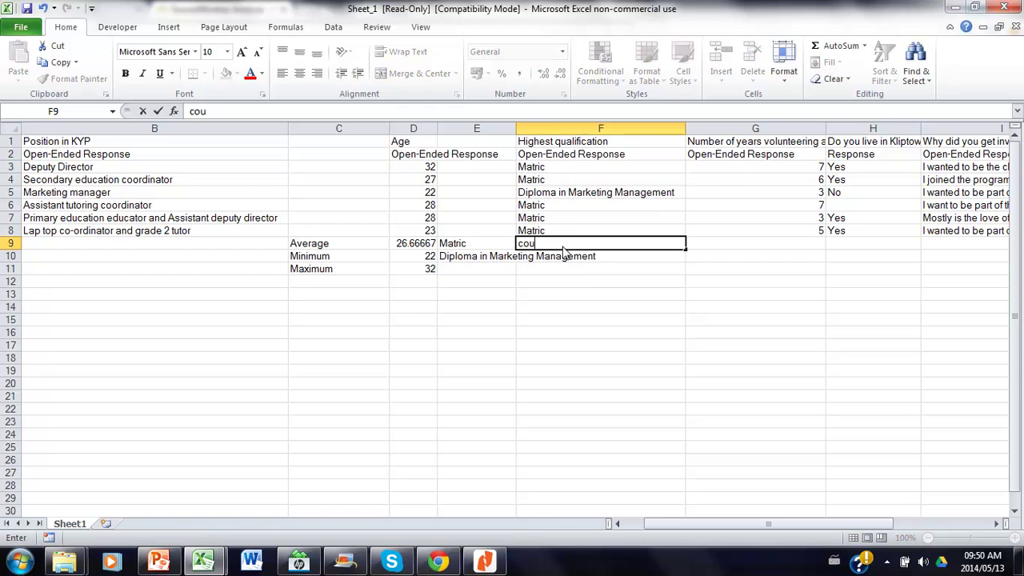
key("BackSpace")
key("BackSpace")
key("BackSpace")
type("=coun")
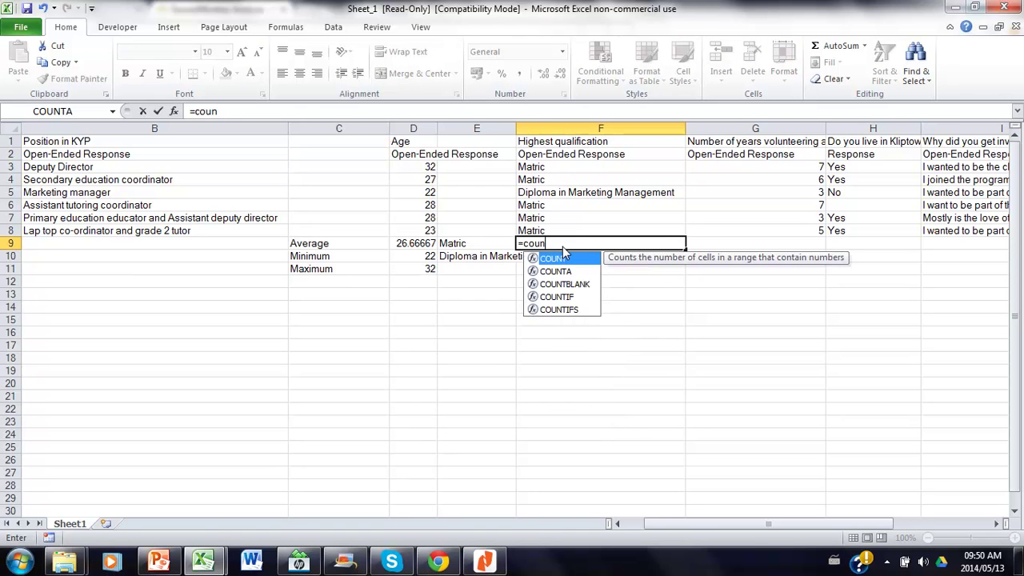
type("tif")
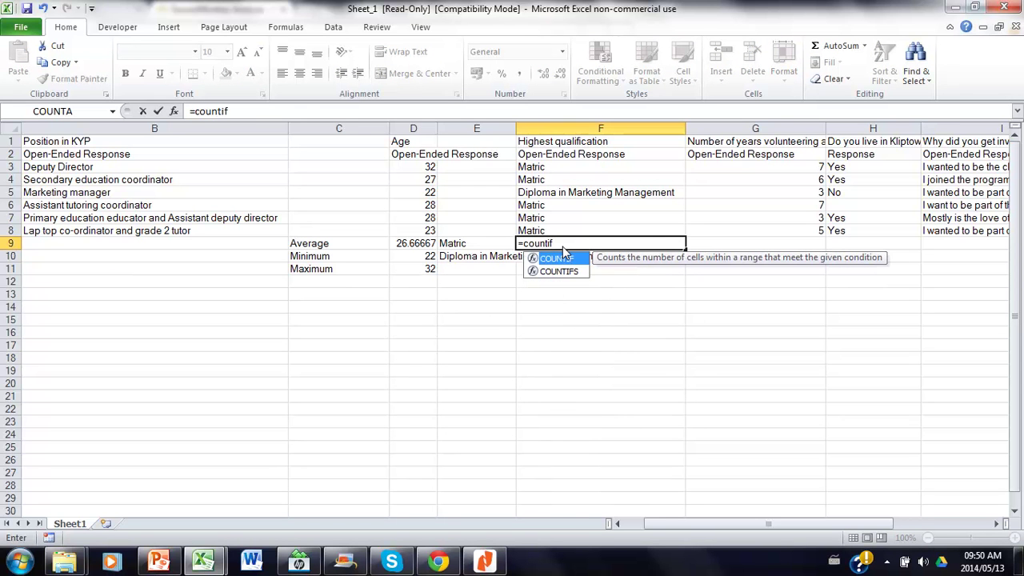
type("(")
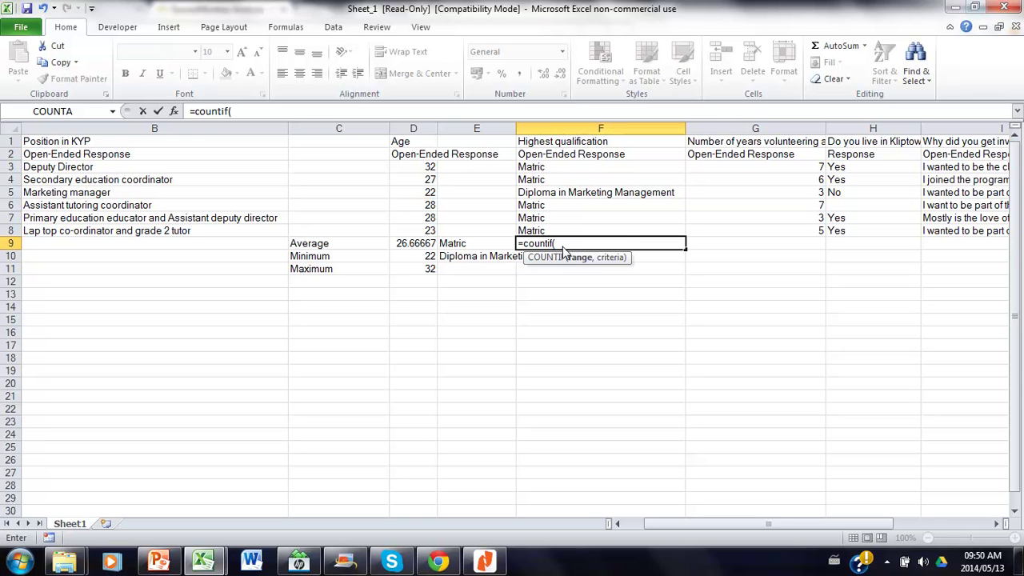
left_click(536, 232)
left_click_drag(536, 234, 541, 172)
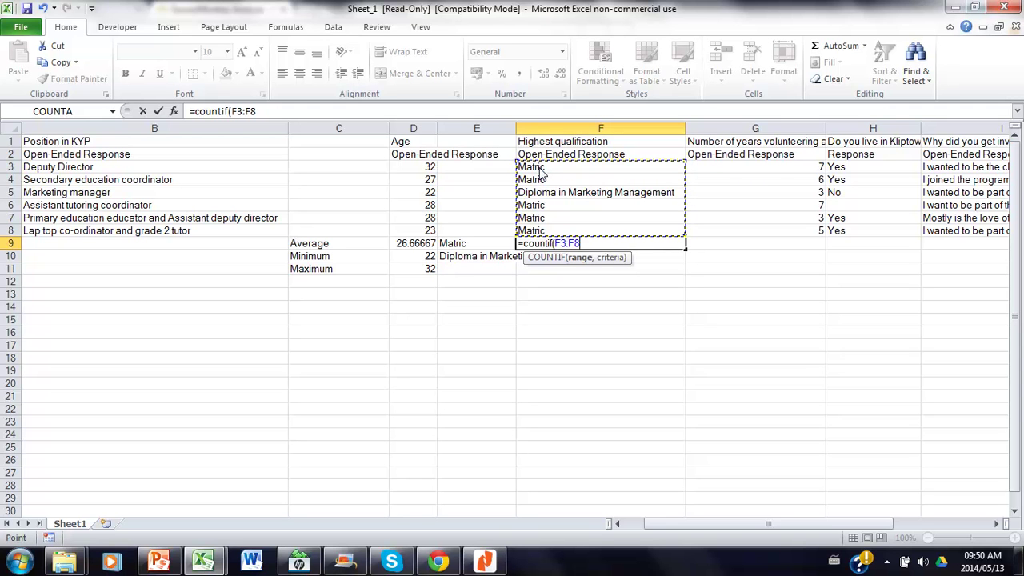
type(",")
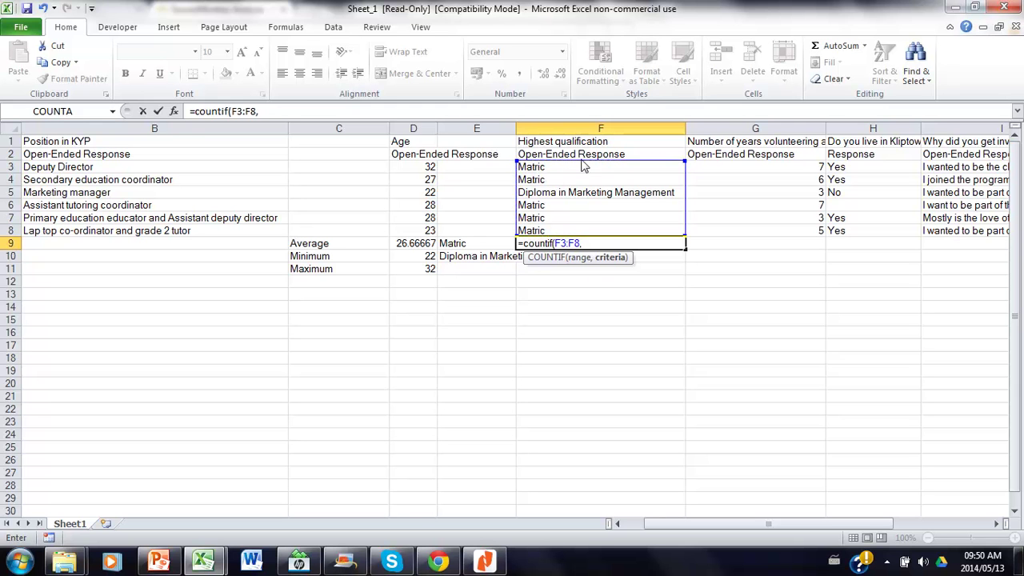
left_click(467, 249)
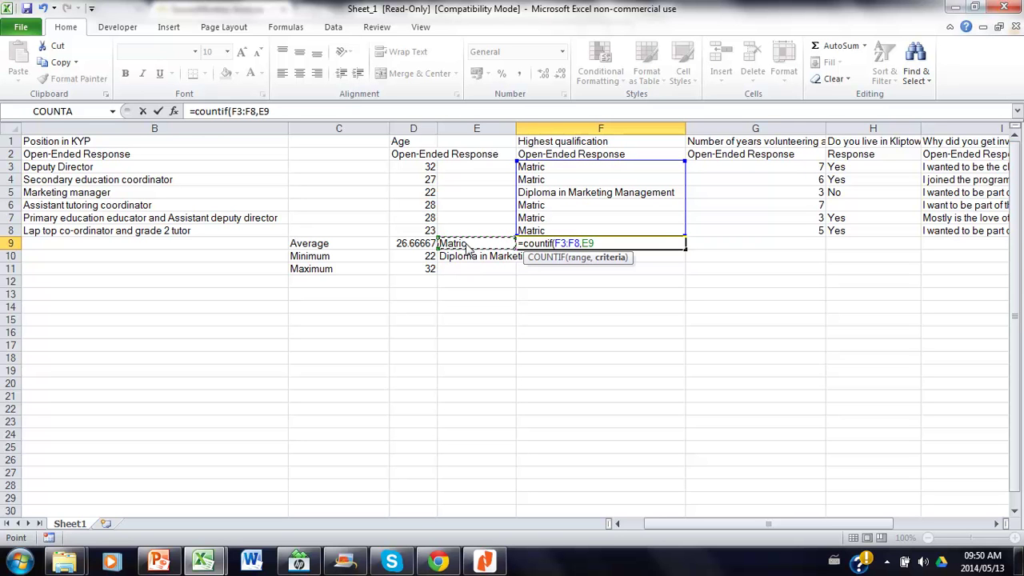
type(")")
key("Return")
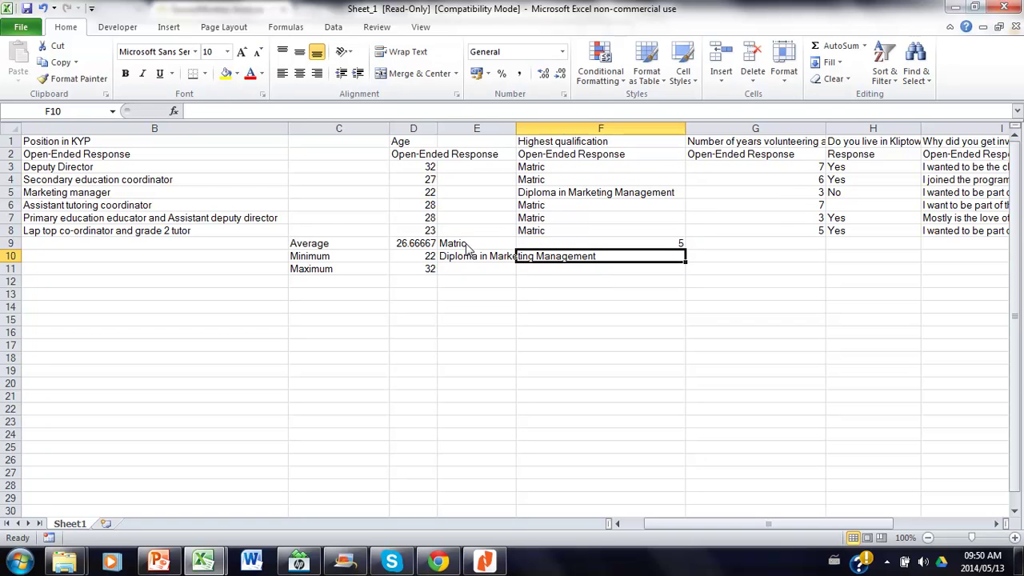
left_click(548, 245)
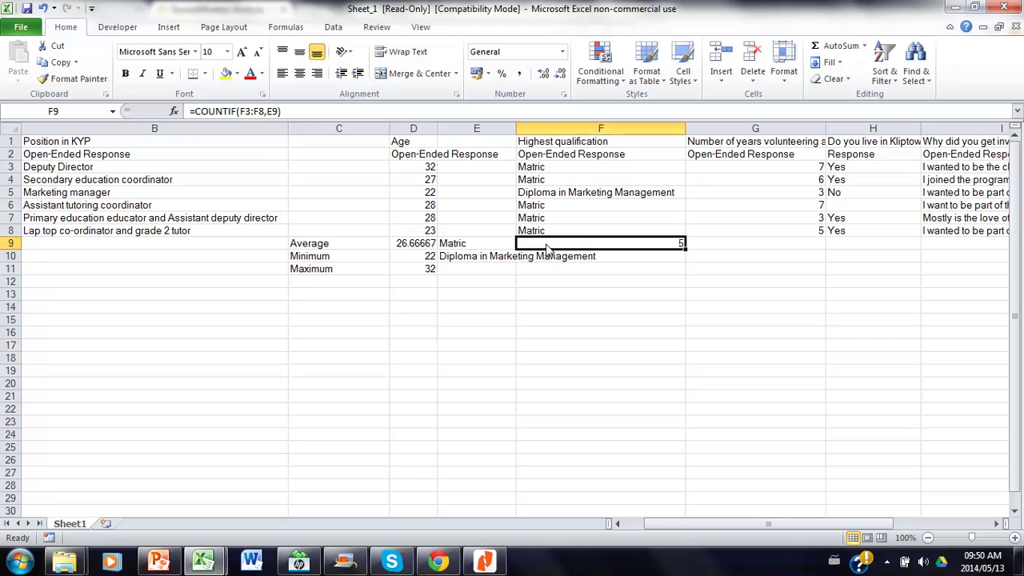
left_click_drag(542, 168, 552, 234)
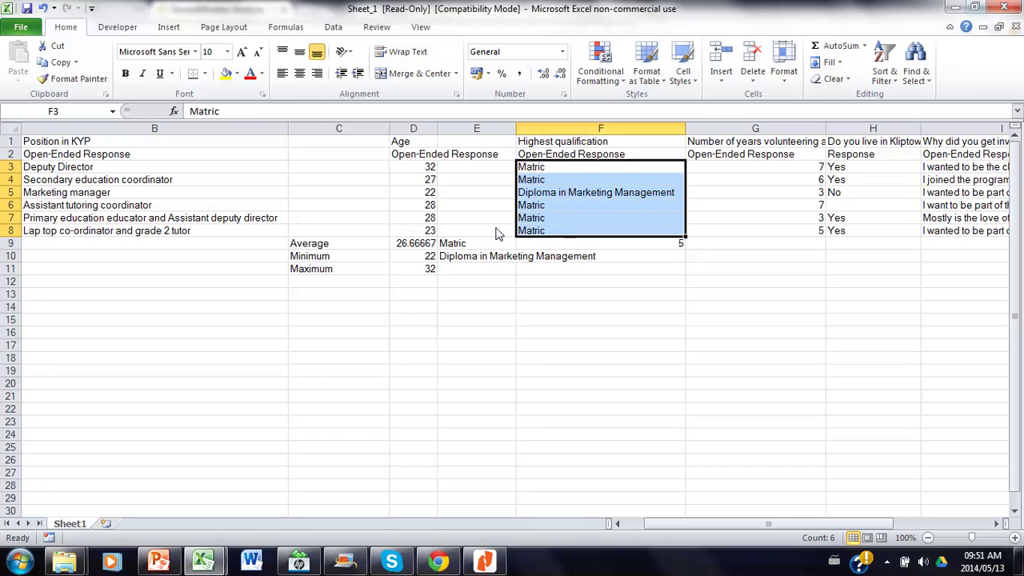
left_click(475, 245)
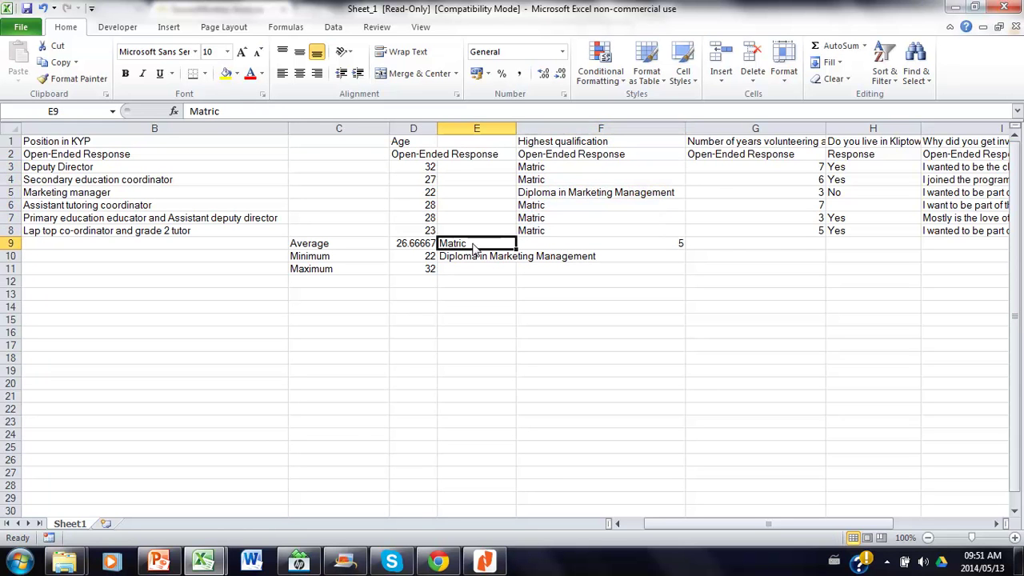
left_click(577, 245)
key("ctrl+c")
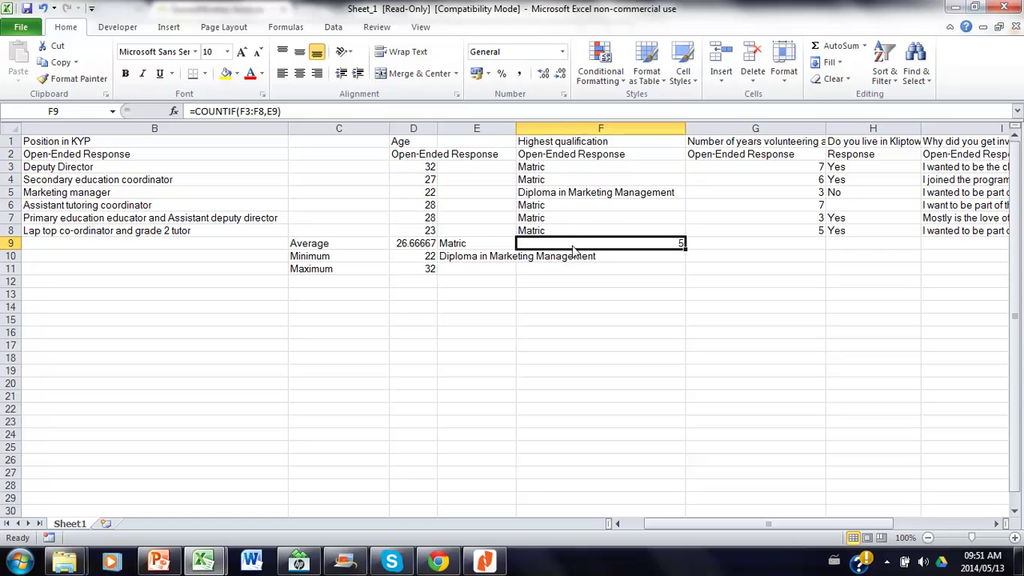
- Enter =COUNTIF(F3:F8,E10) in F10 to count 1 diploma holder, then select E9:F10
left_click(562, 258)
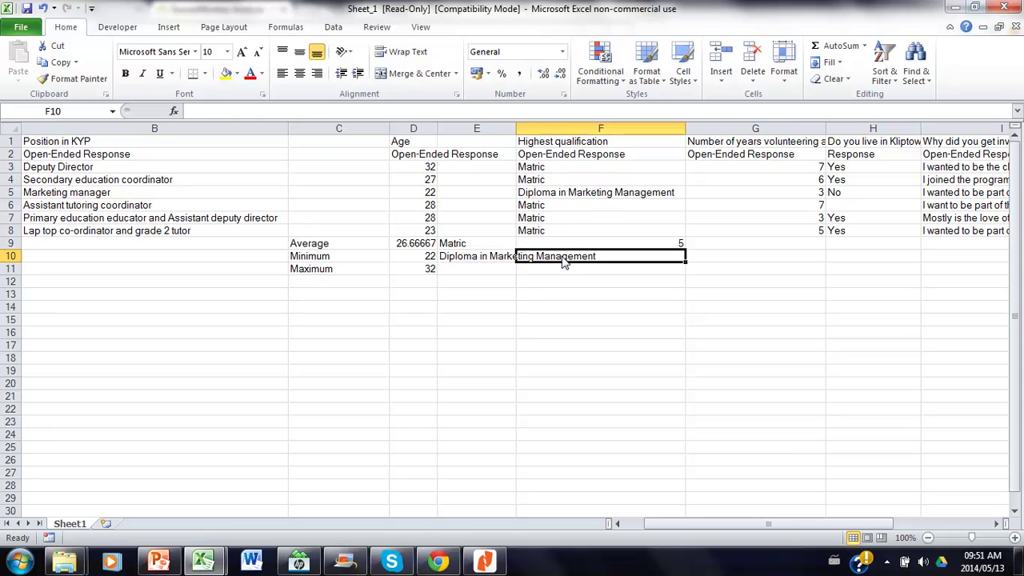
type("=coun")
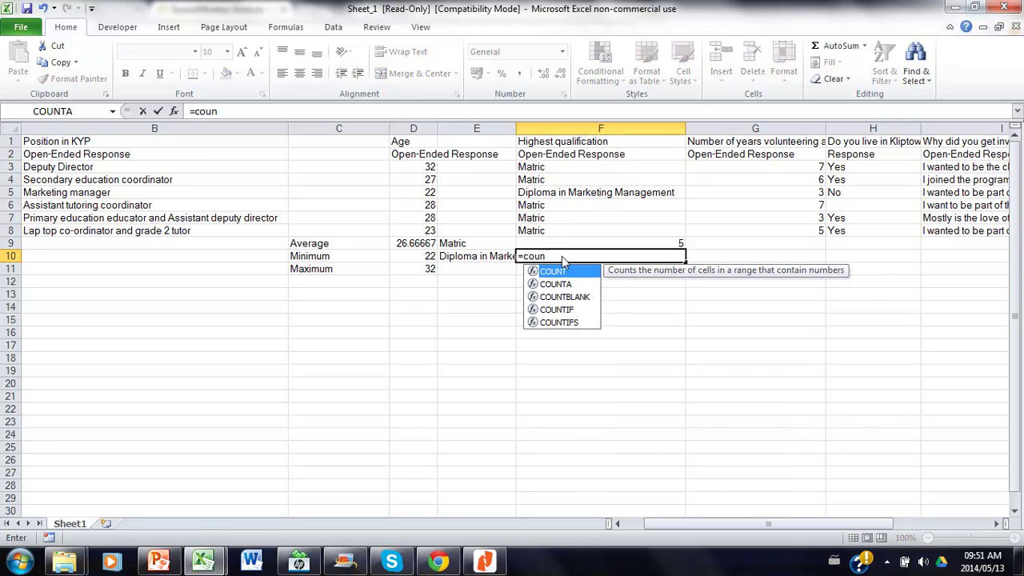
type("tif(")
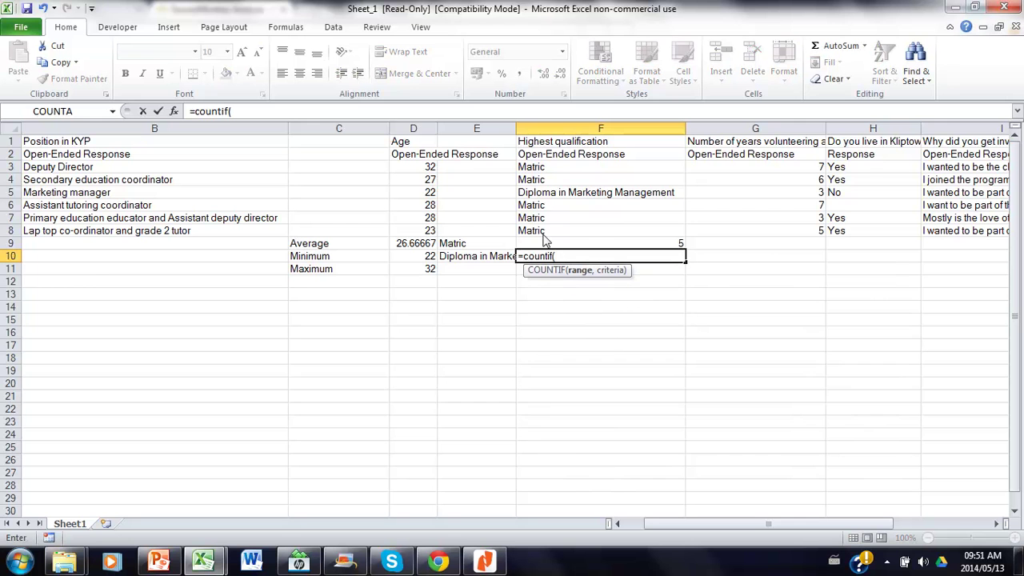
left_click_drag(545, 232, 542, 168)
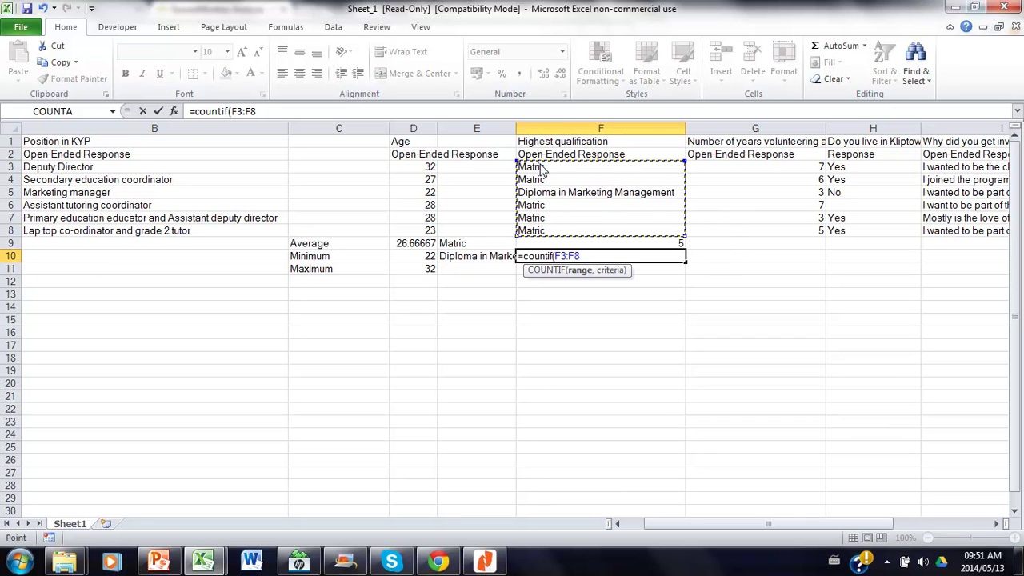
type(",")
left_click(459, 261)
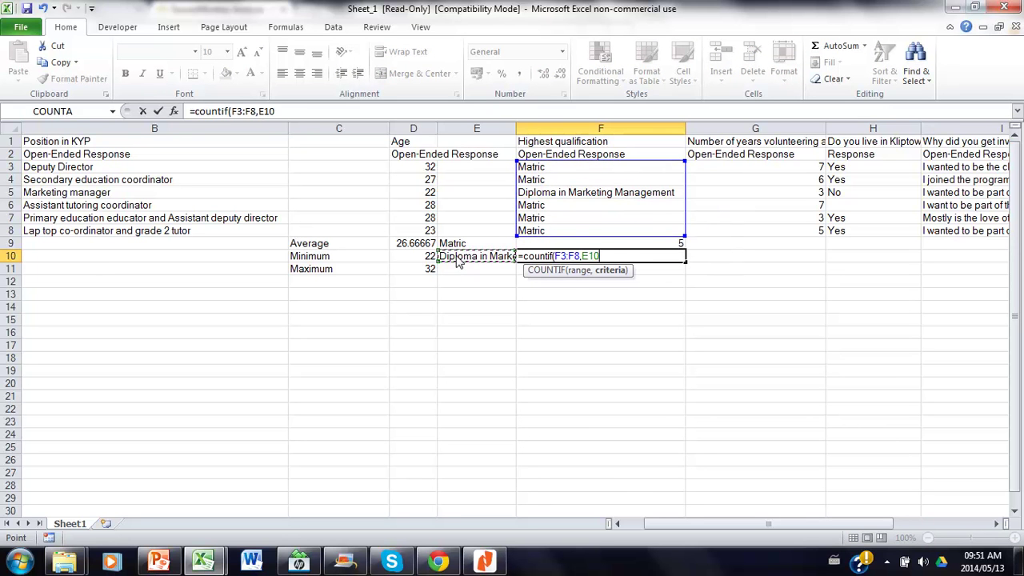
type(")")
key("Return")
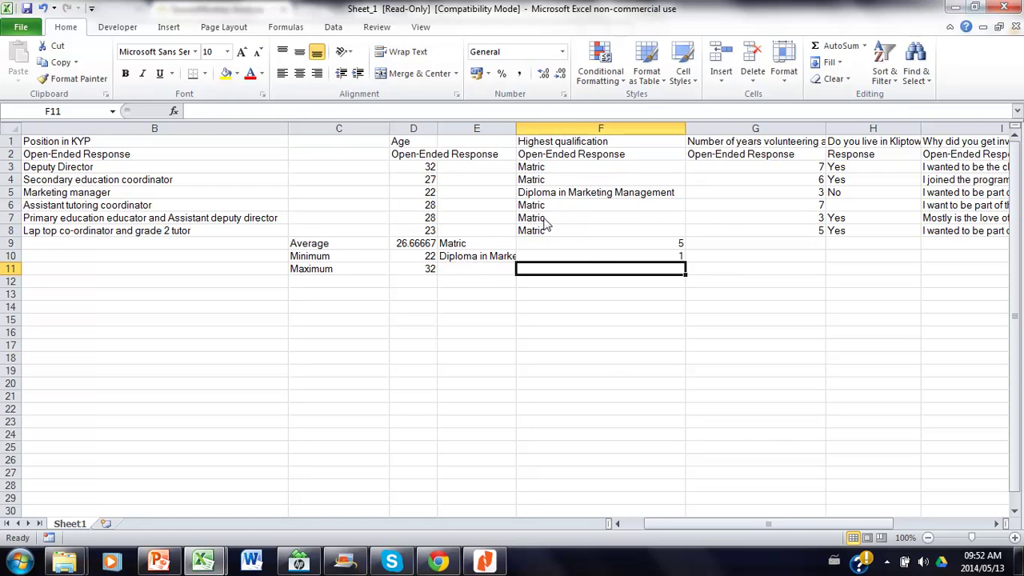
left_click(600, 244)
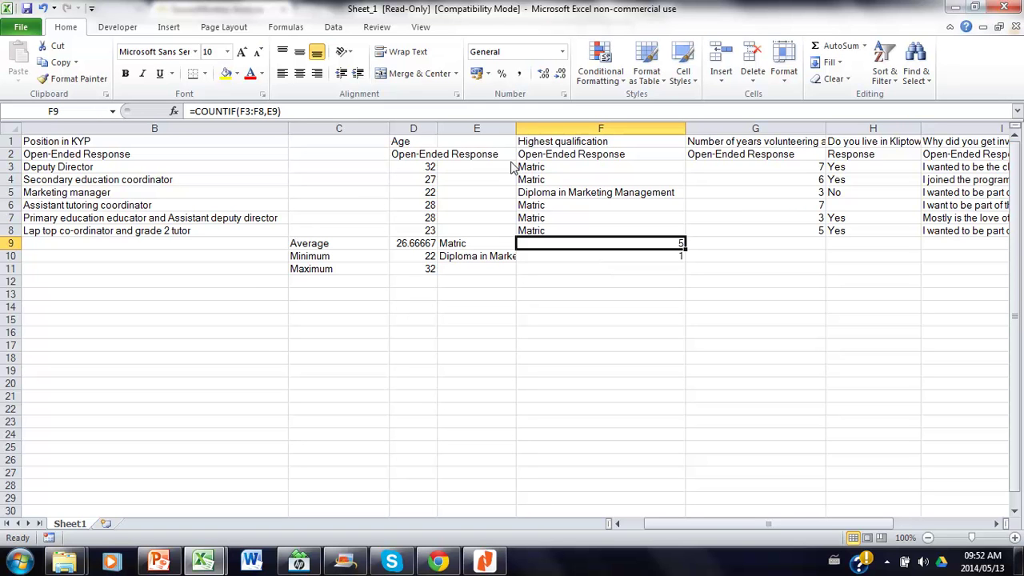
left_click_drag(454, 249, 582, 264)
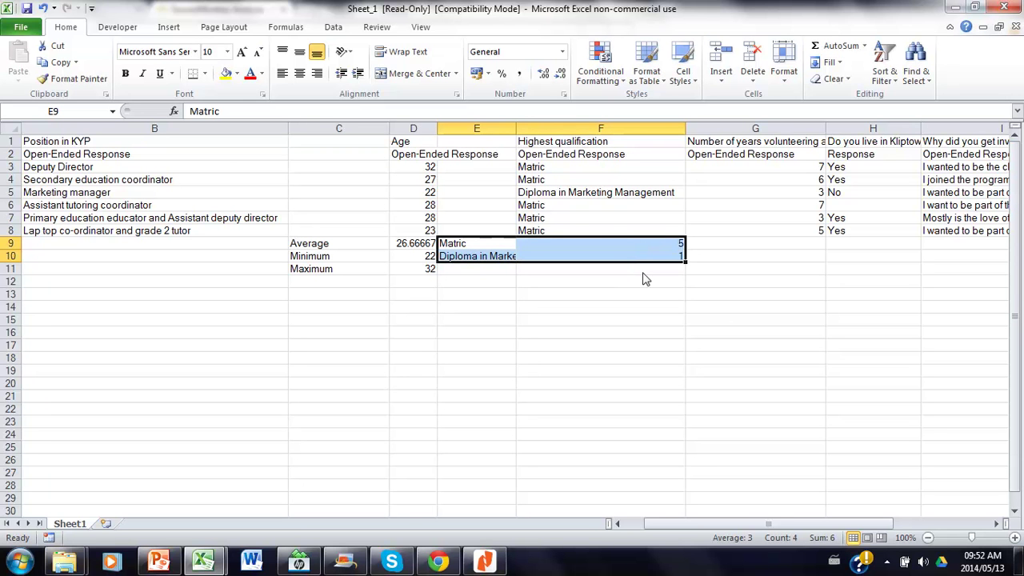
- Insert a 2-D pie chart of the qualification counts below the statistics at lower left
left_click(170, 31)
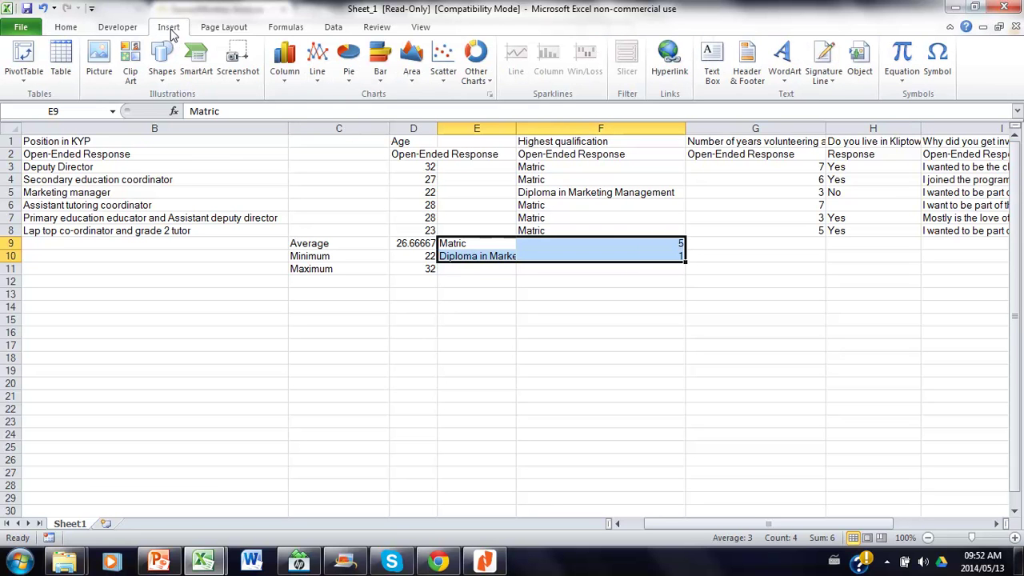
left_click(349, 80)
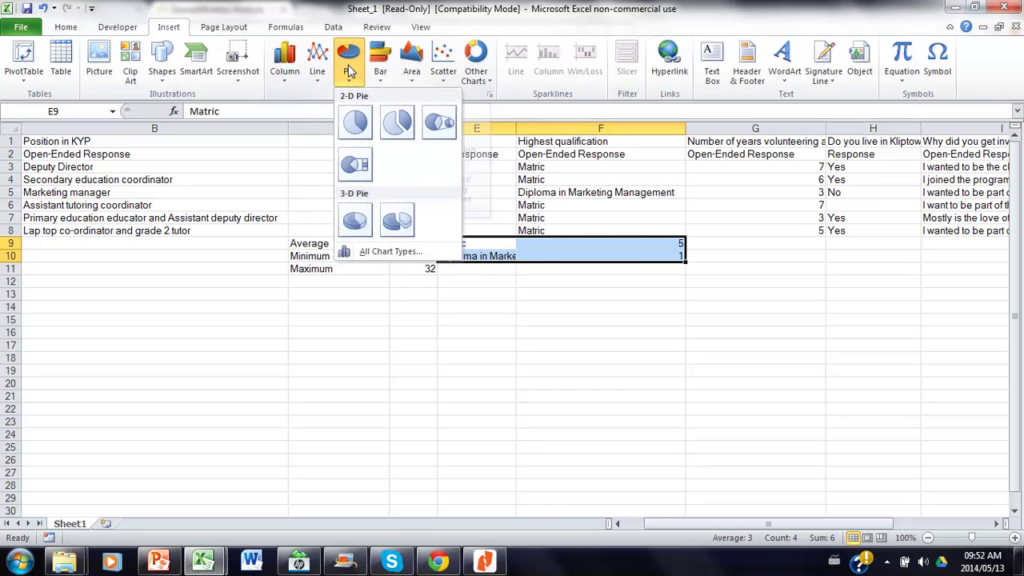
left_click(357, 122)
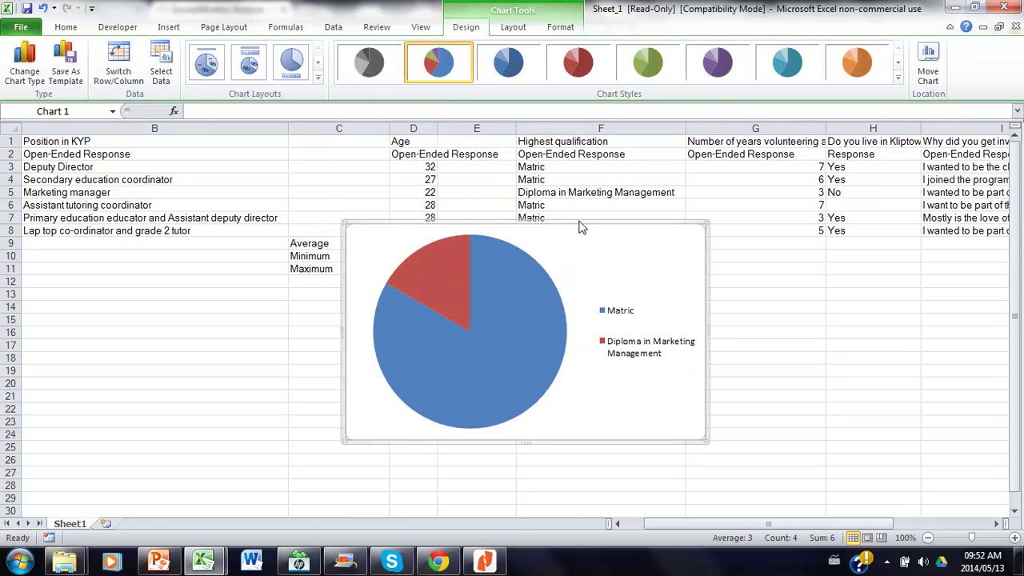
left_click_drag(579, 227, 296, 301)
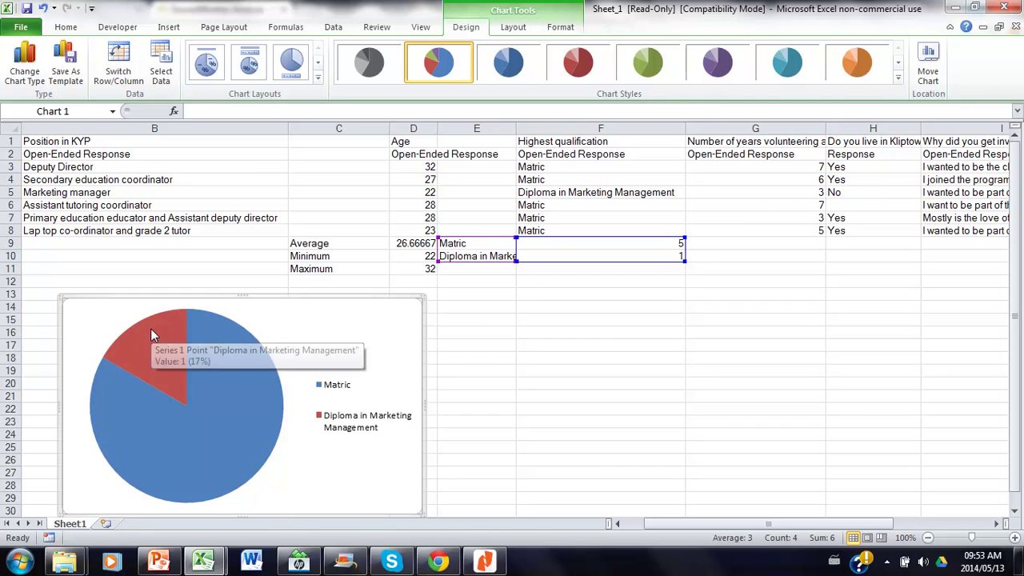
mouse_move(144, 356)
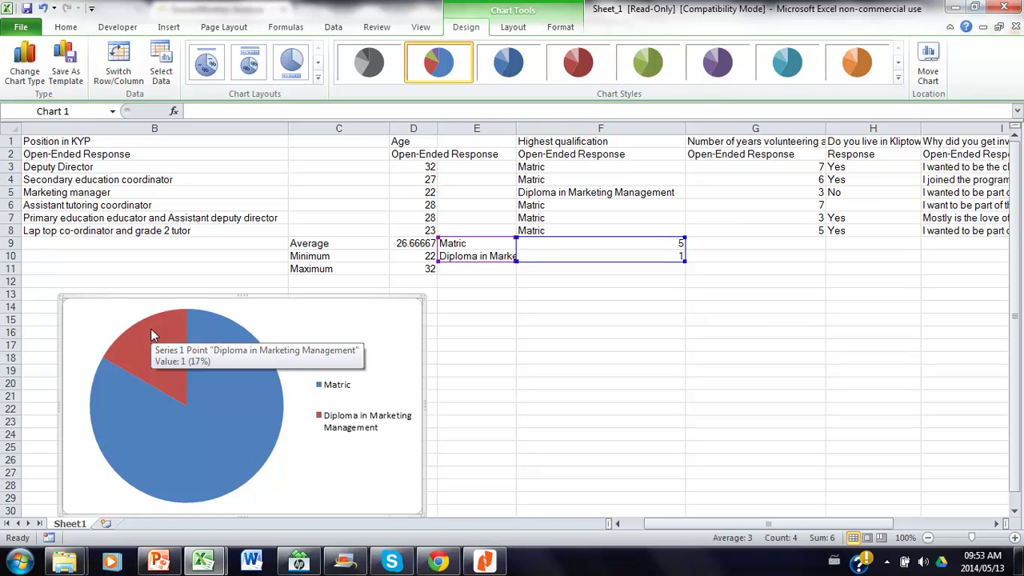
- Add data labels 5 and 1 to the pie slices and open Format Data Series
right_click(151, 334)
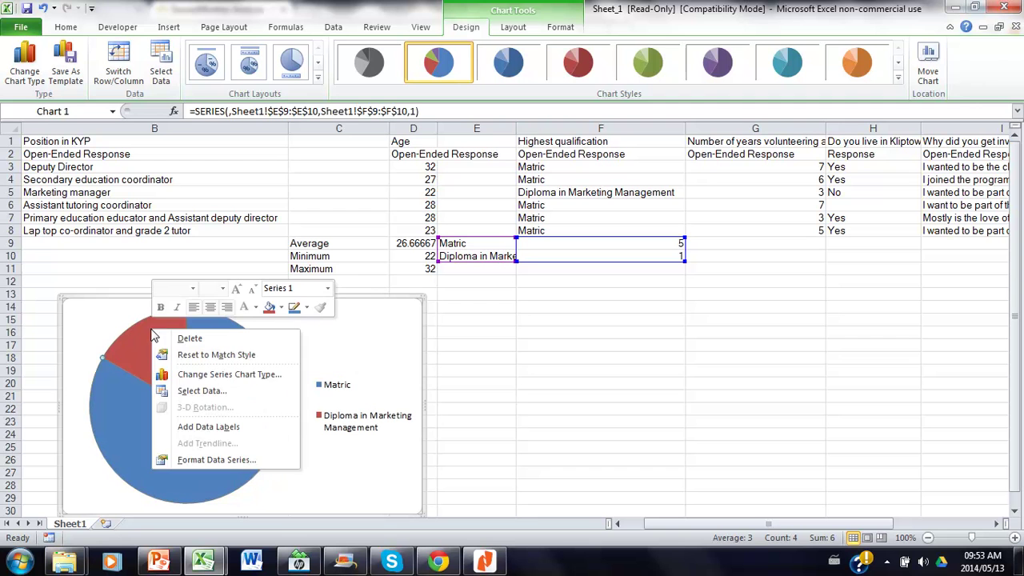
left_click(200, 428)
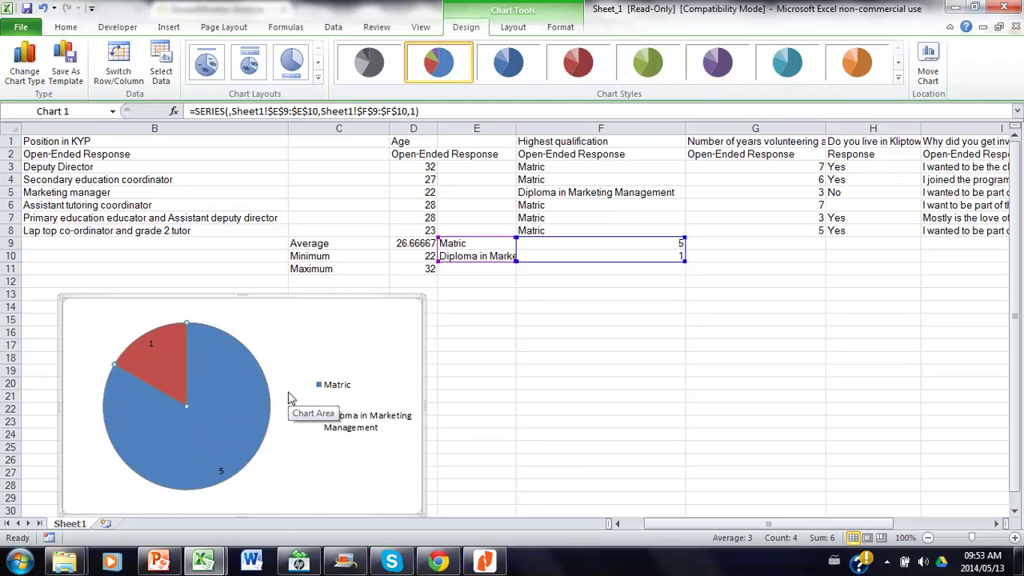
right_click(152, 359)
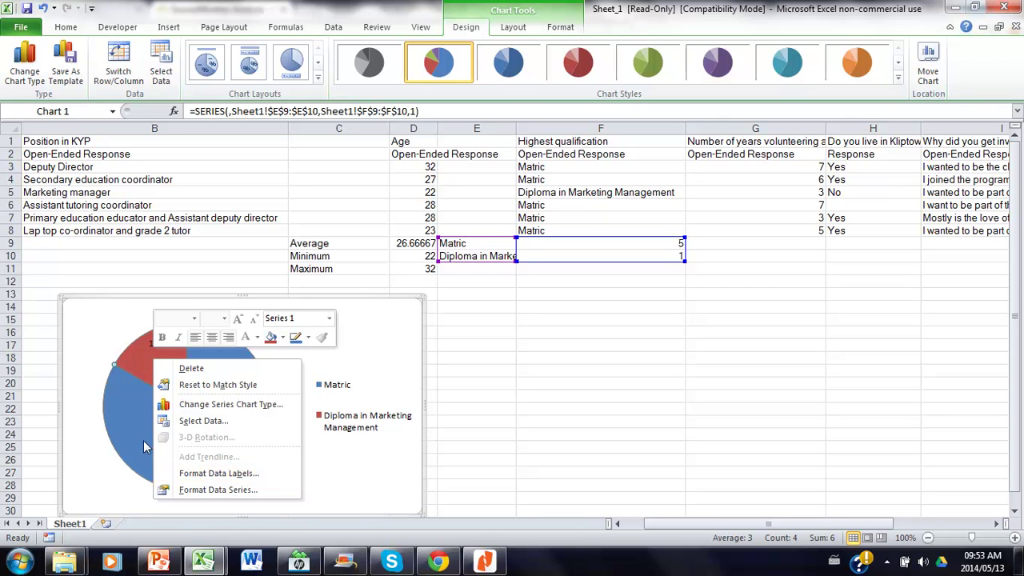
left_click(192, 490)
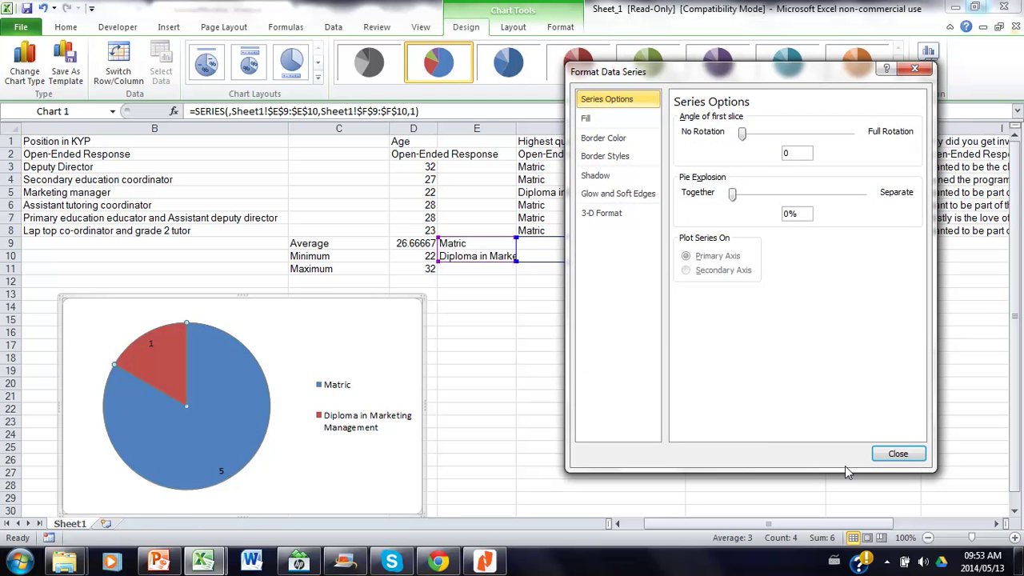
- Close the Format Data Series dialog and select the volunteering-years column G
left_click(898, 454)
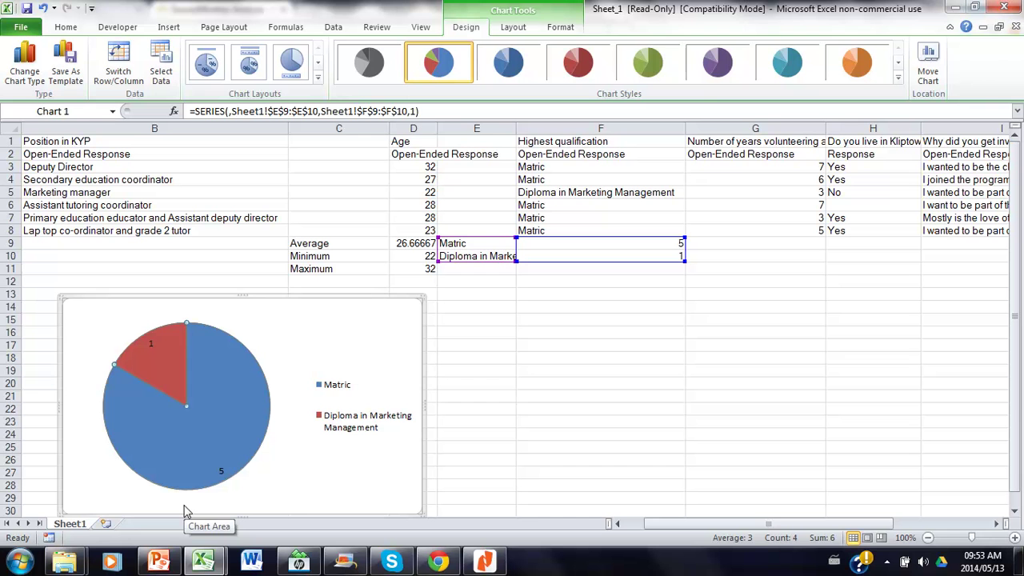
left_click(730, 135)
right_click(730, 135)
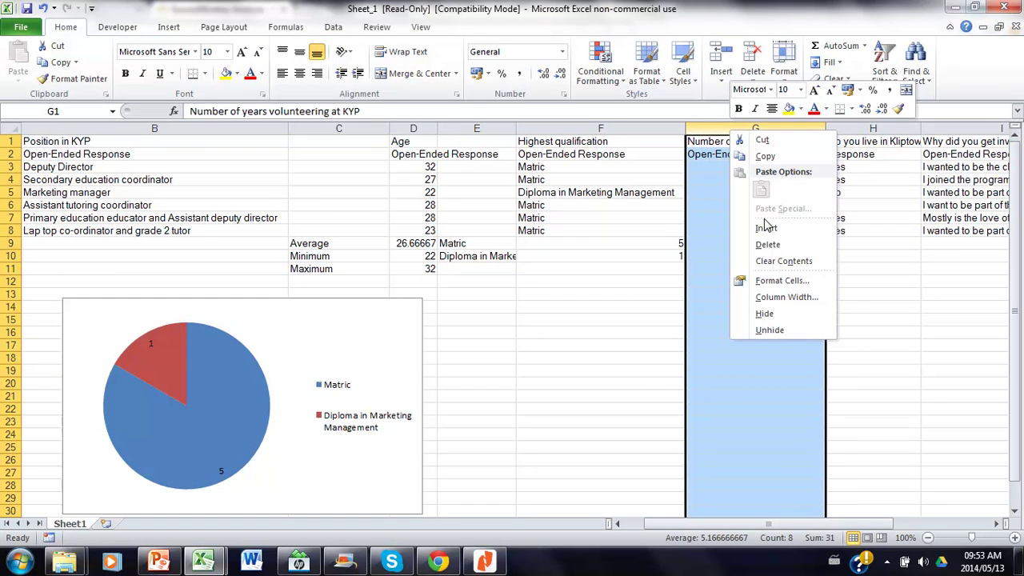
- Insert a narrow blank column G before the volunteering-years column
left_click(770, 227)
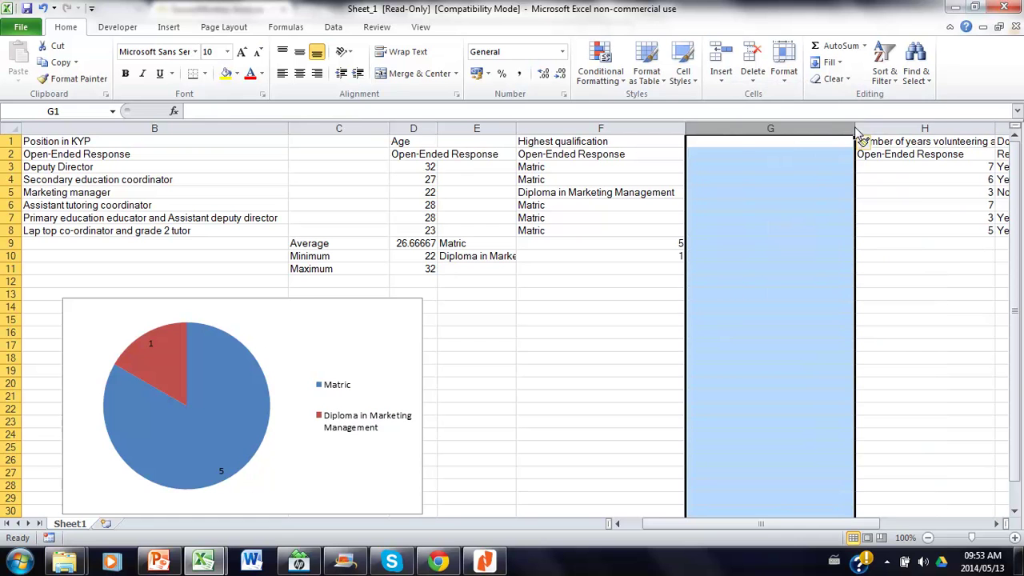
left_click_drag(855, 128, 766, 145)
left_click_drag(767, 149, 766, 149)
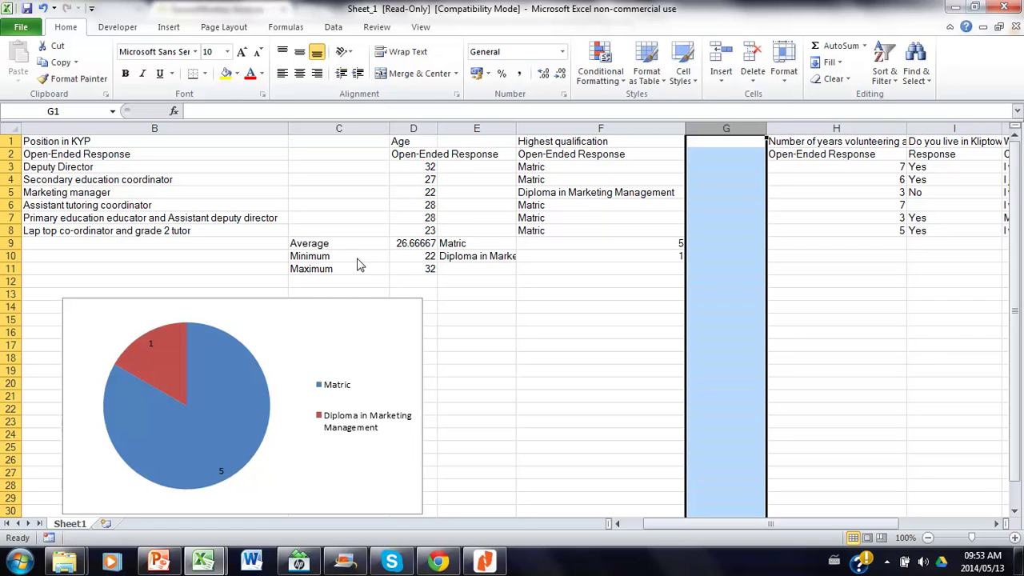
- Copy the Average, Minimum and Maximum labels from C9:C11 into G9:G11
left_click(321, 246)
left_click_drag(323, 250, 321, 272)
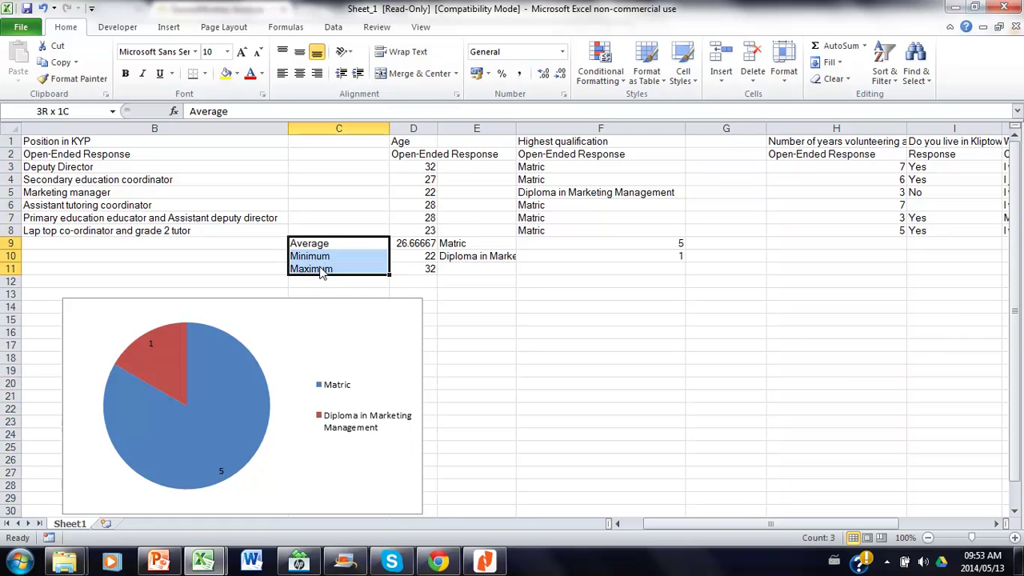
right_click(321, 272)
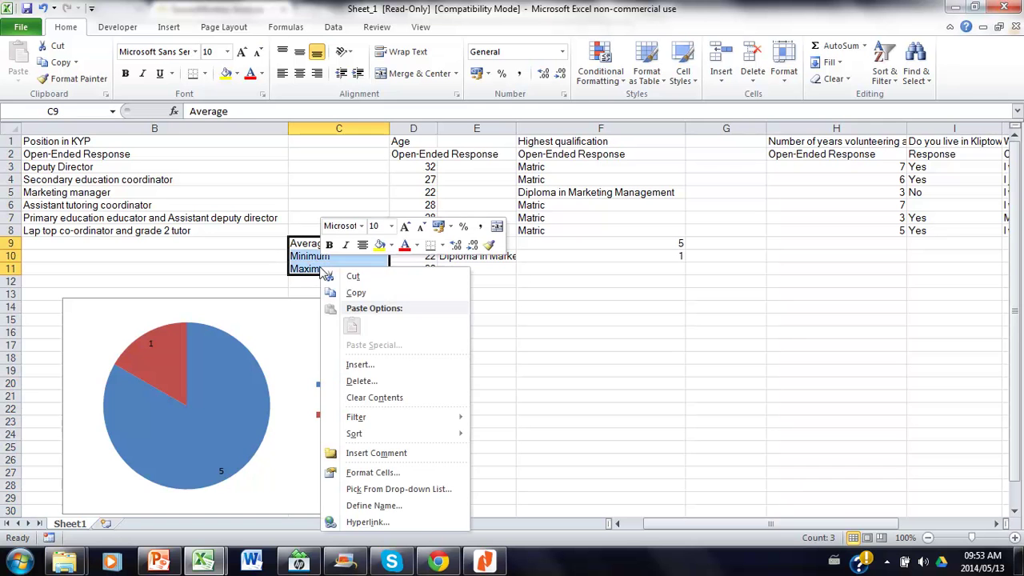
left_click(335, 293)
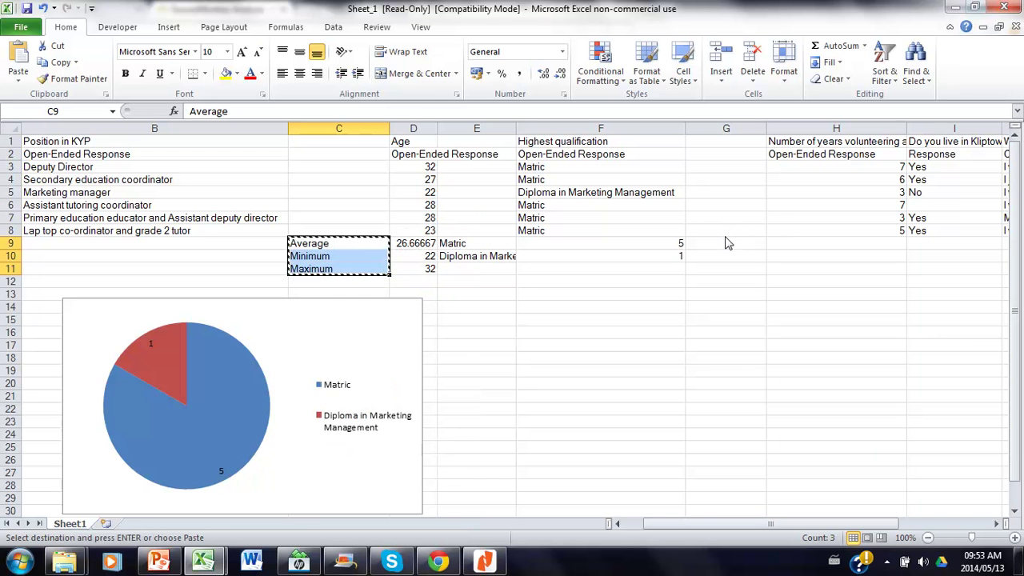
left_click(723, 248)
right_click(723, 247)
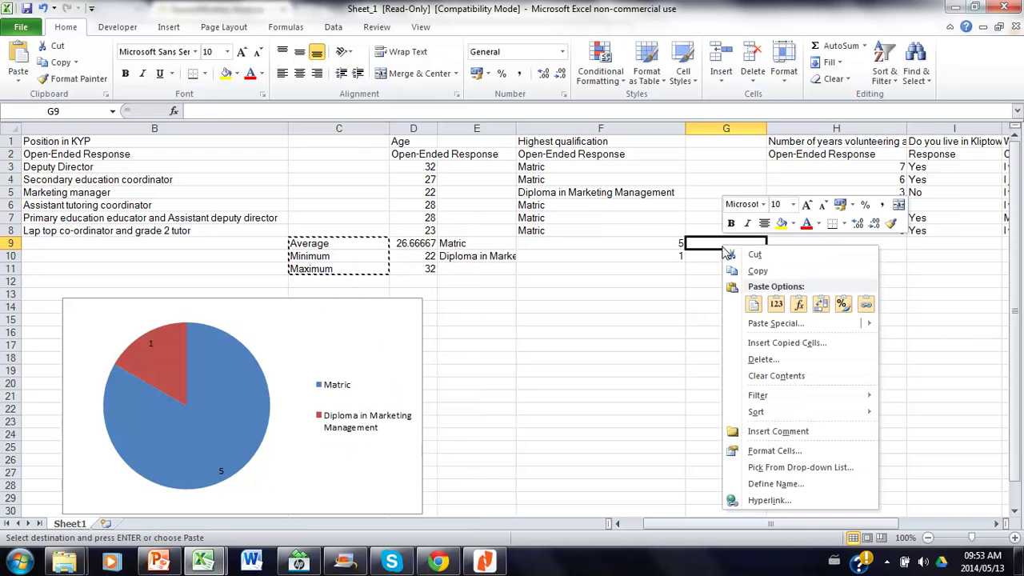
left_click(757, 311)
- Enter =AVERAGE(H3:H8) in H9 (5.166666667) and build =MIN(H3:H8) in H10
left_click(830, 254)
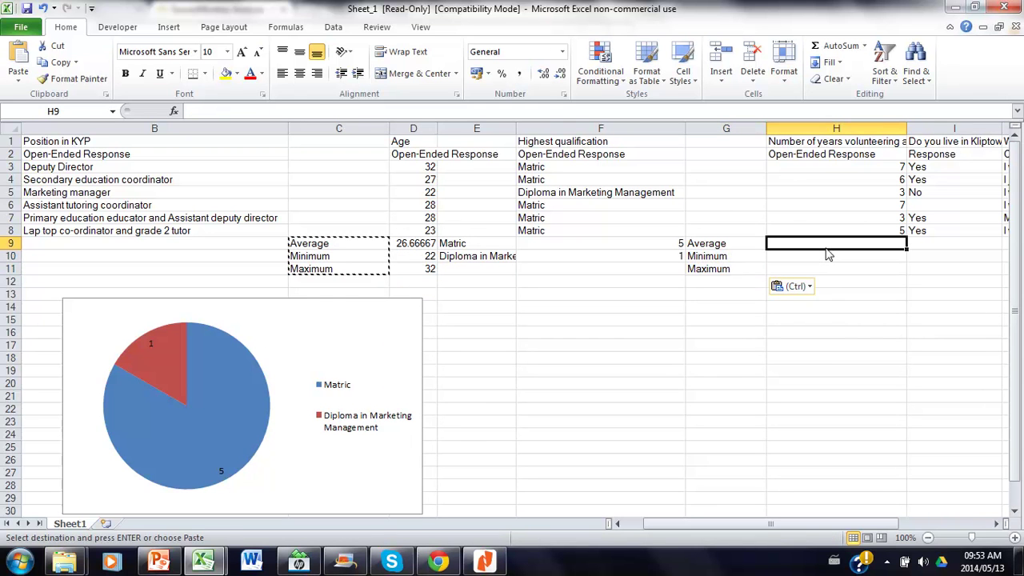
type("=av")
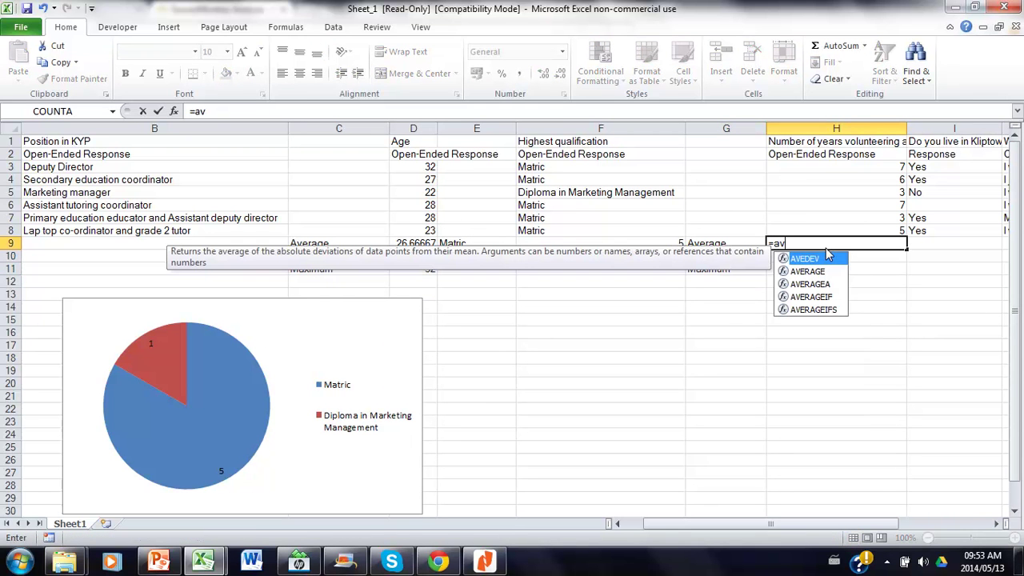
left_click(825, 276)
double_click(824, 273)
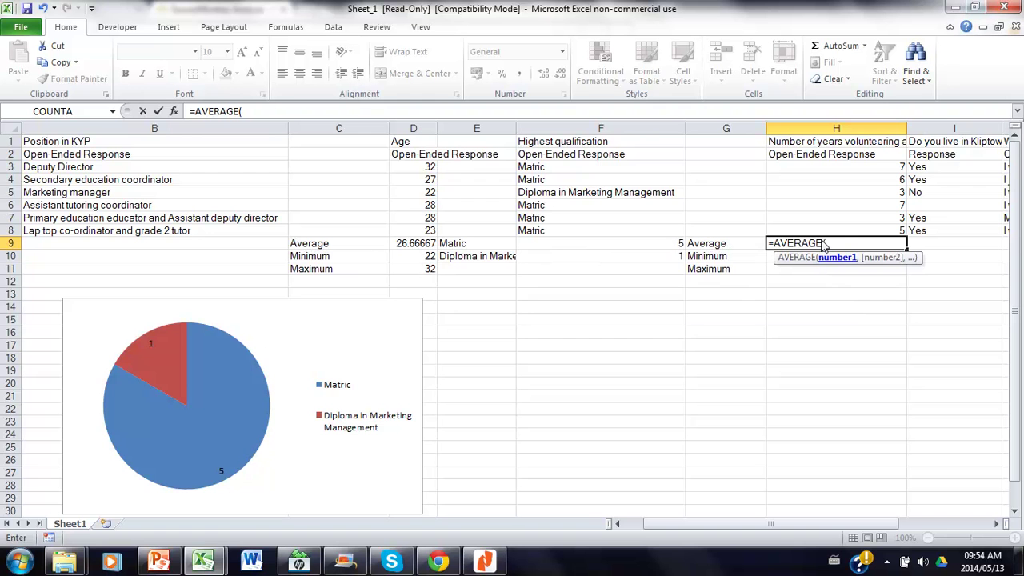
left_click_drag(846, 230, 853, 175)
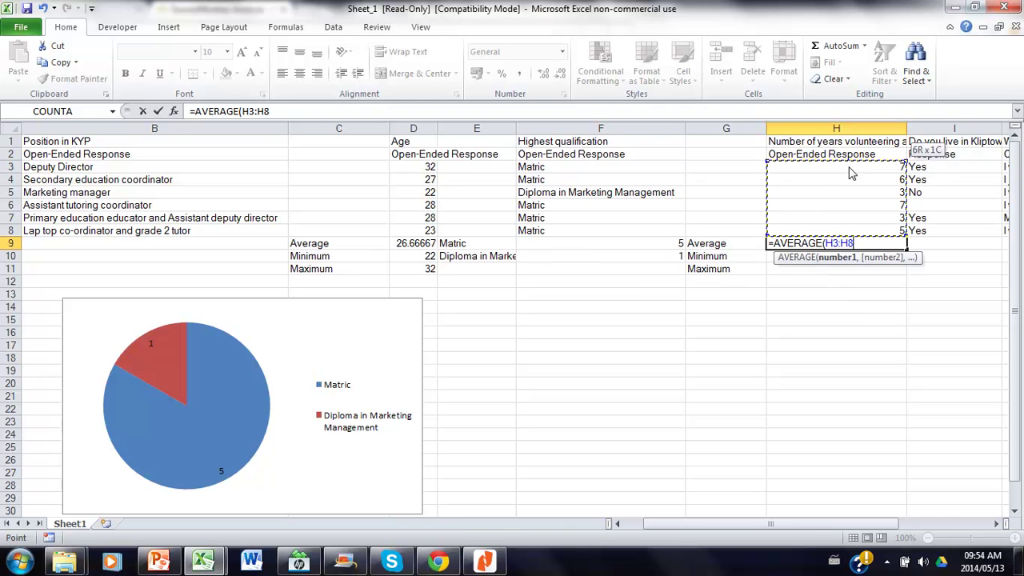
type(")")
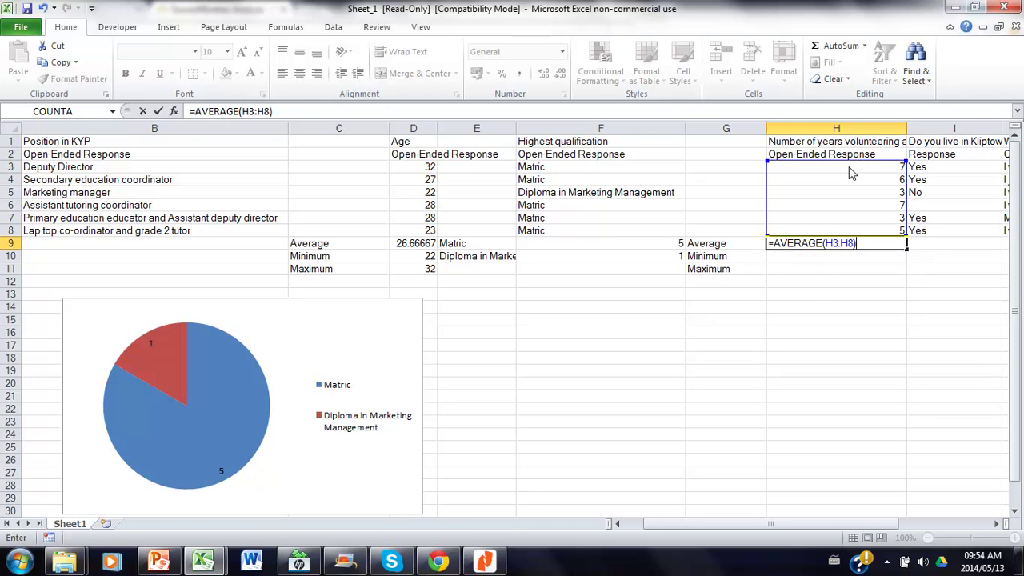
key("Return")
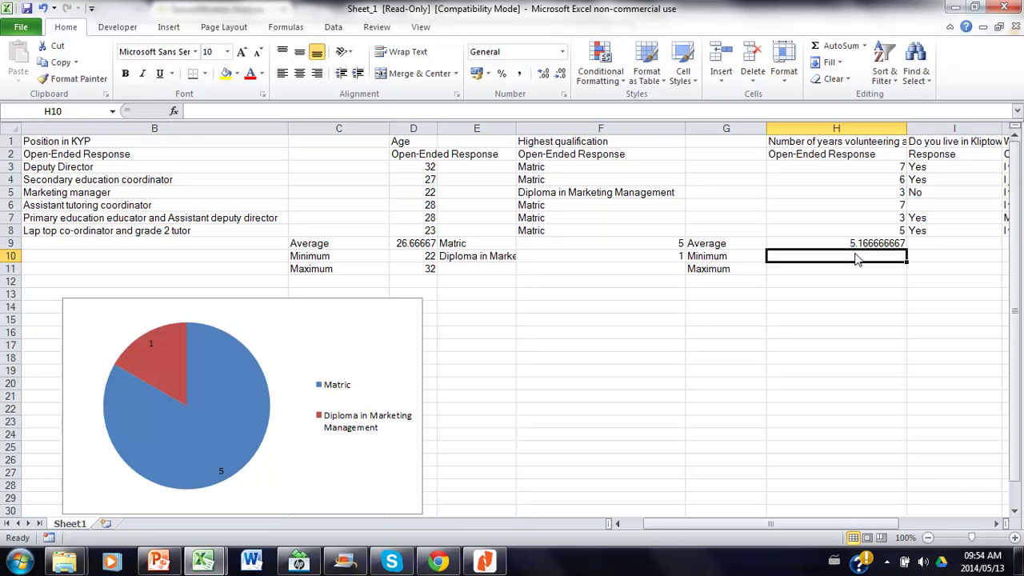
type("=min")
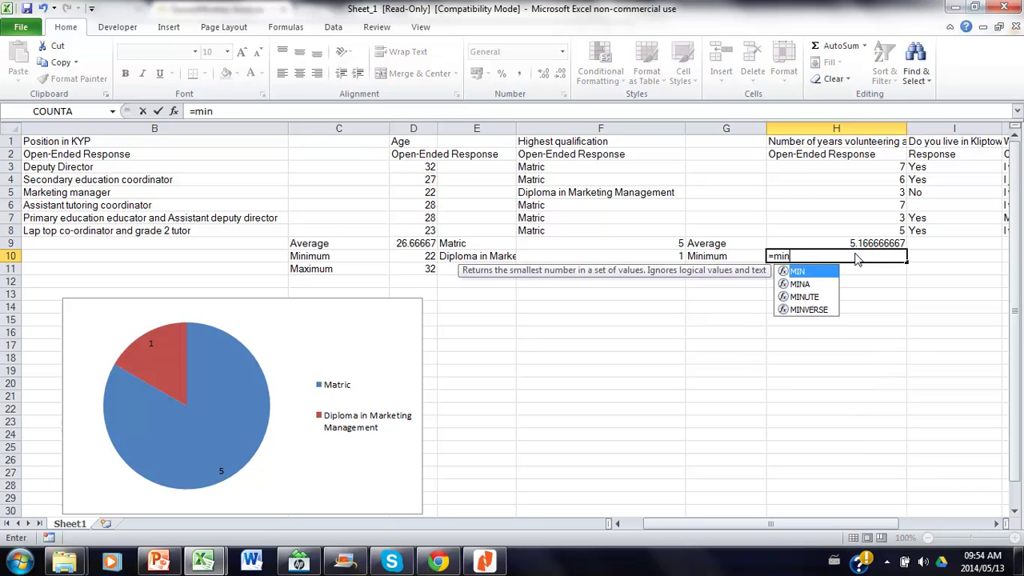
type("(")
left_click_drag(888, 231, 886, 173)
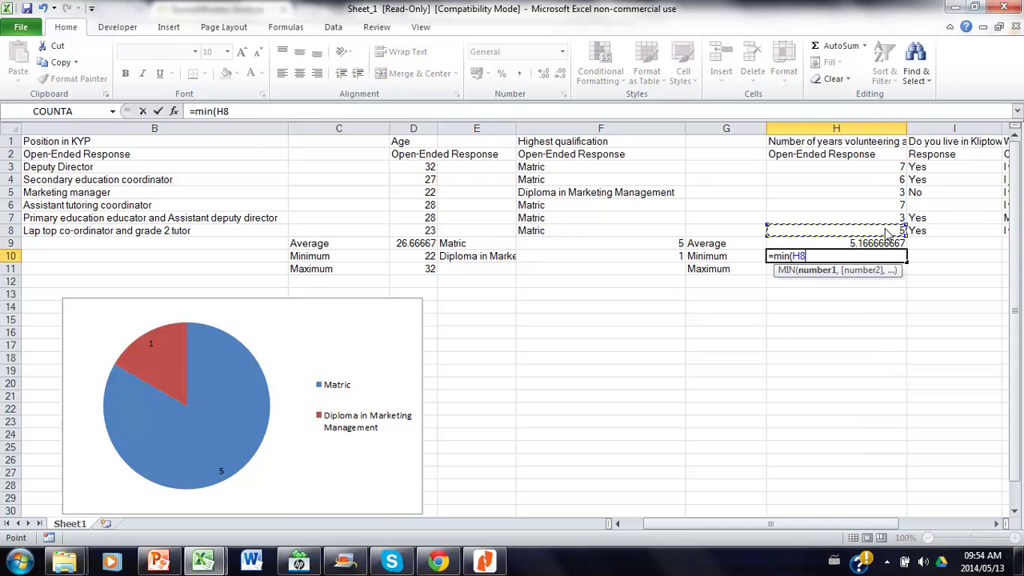
- Finish the MIN formula in H10, then enter =MAX(H3:H8) in H11, showing 7
type(")")
key("Return")
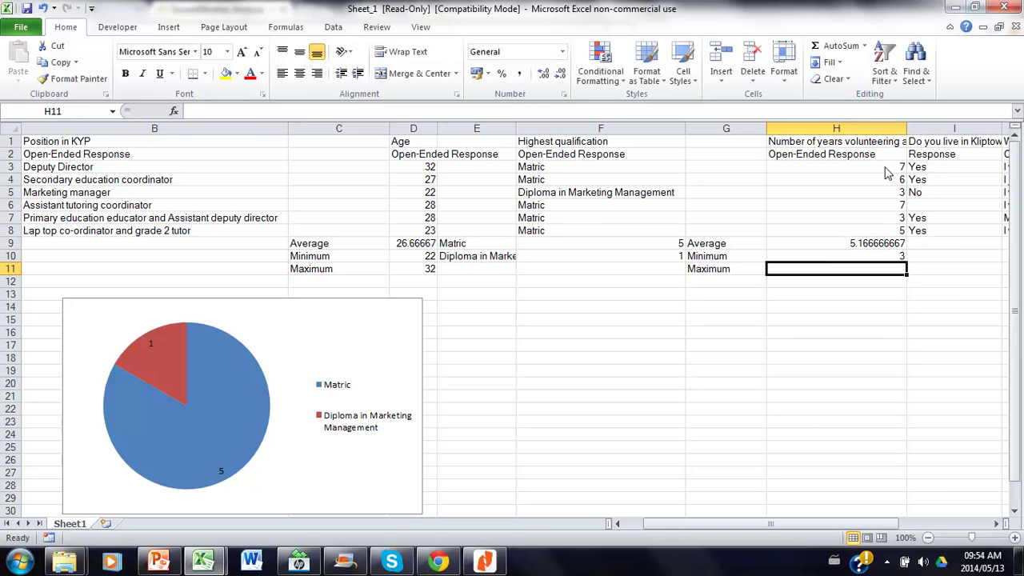
type("=ma")
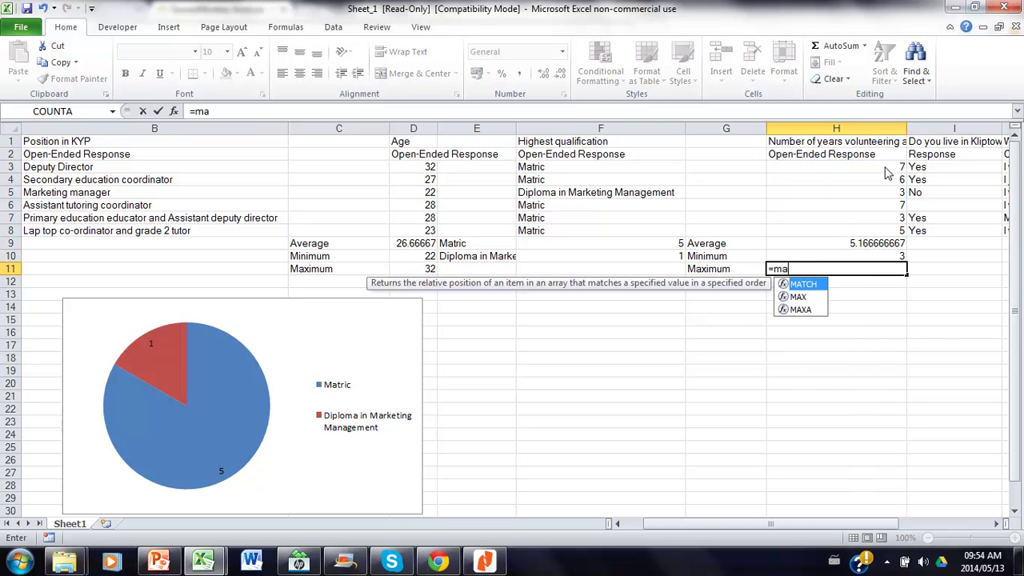
type("x(")
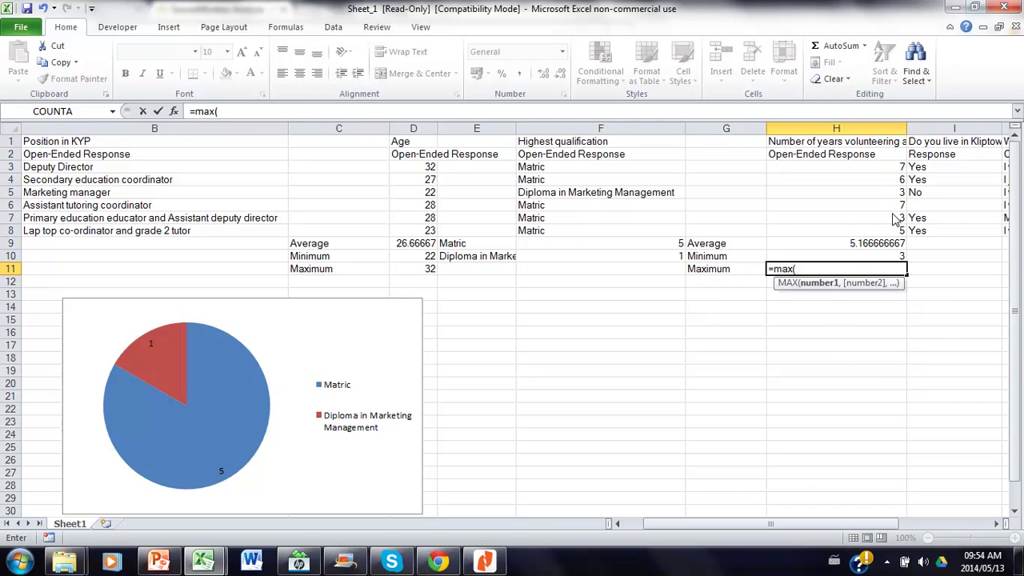
left_click_drag(875, 240, 876, 174)
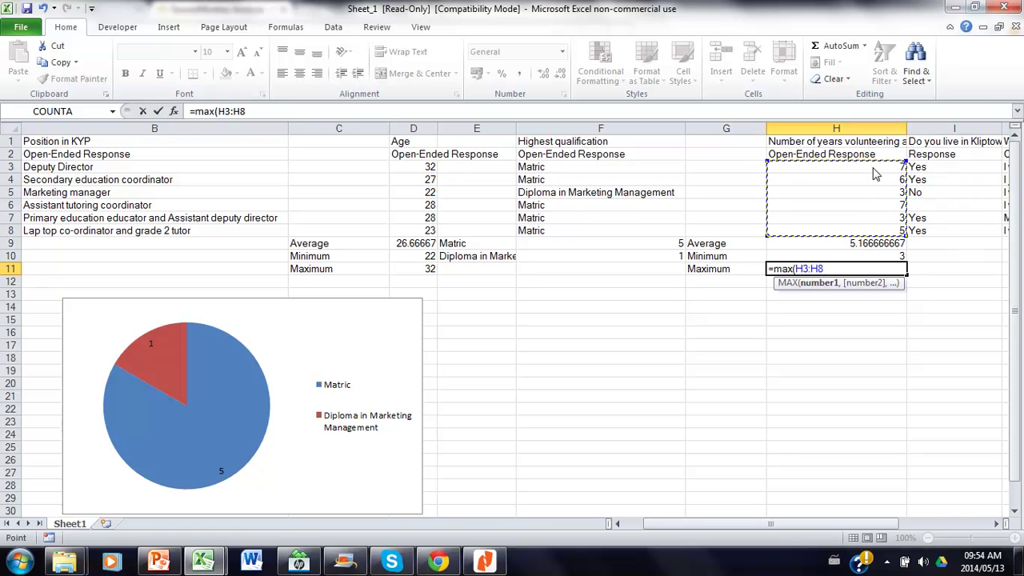
type(")")
key("Return")
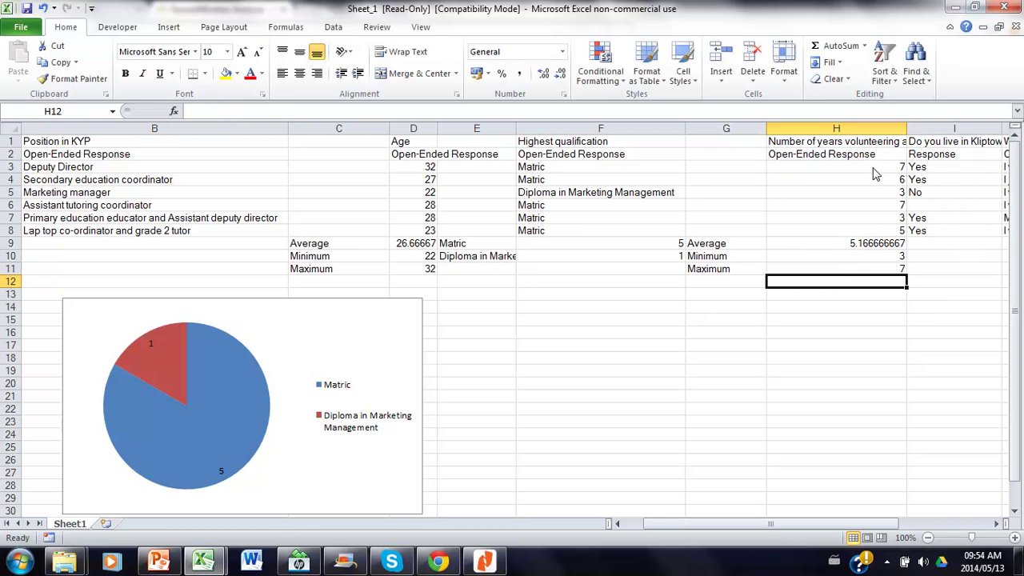
key("Up")
key("Up")
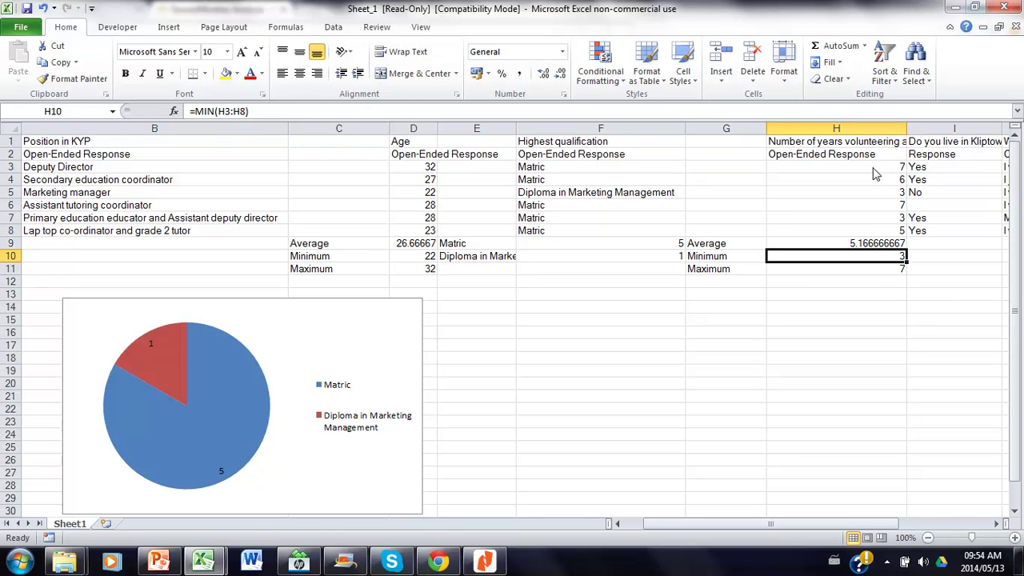
key("Down")
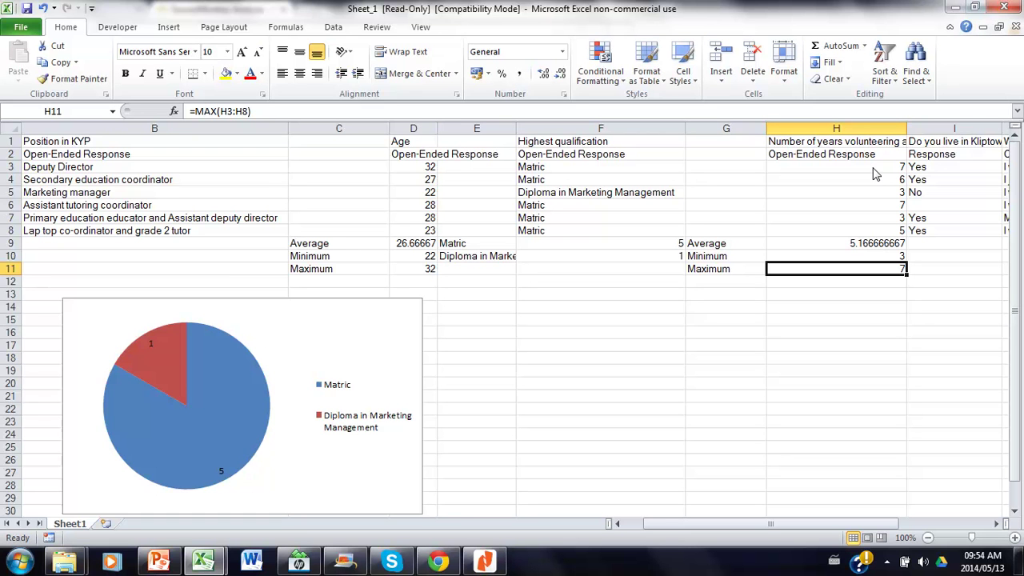
- Check the 7-year entries in H3 and H6 and enter 7 in G12
left_click(874, 168)
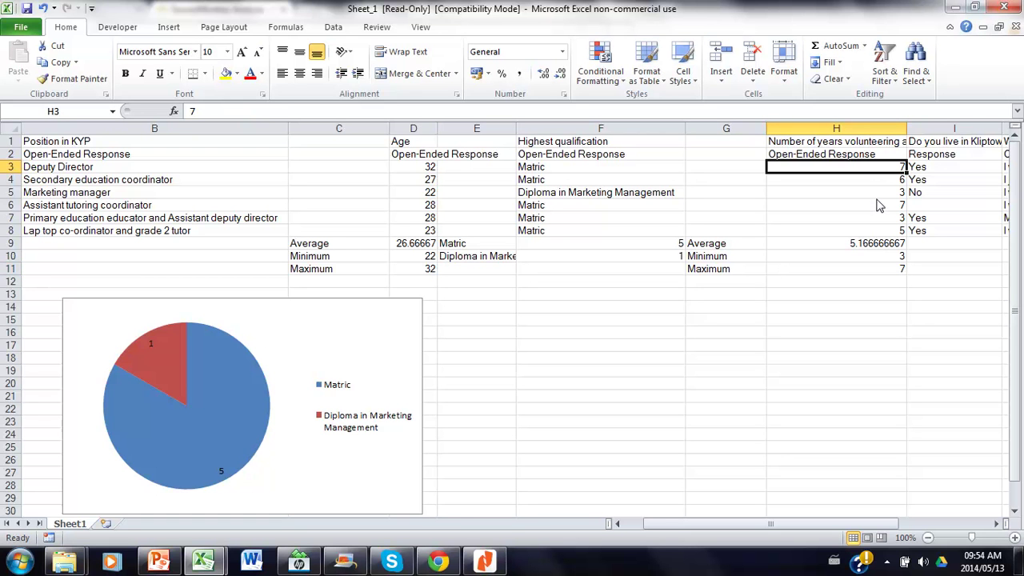
left_click(878, 205)
left_click(865, 172)
left_click(868, 207)
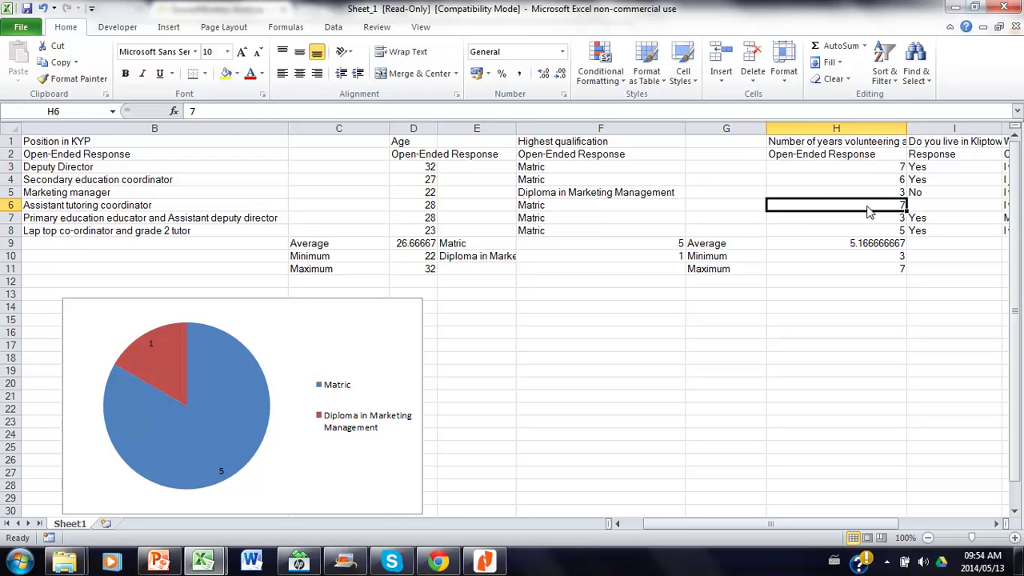
left_click(730, 290)
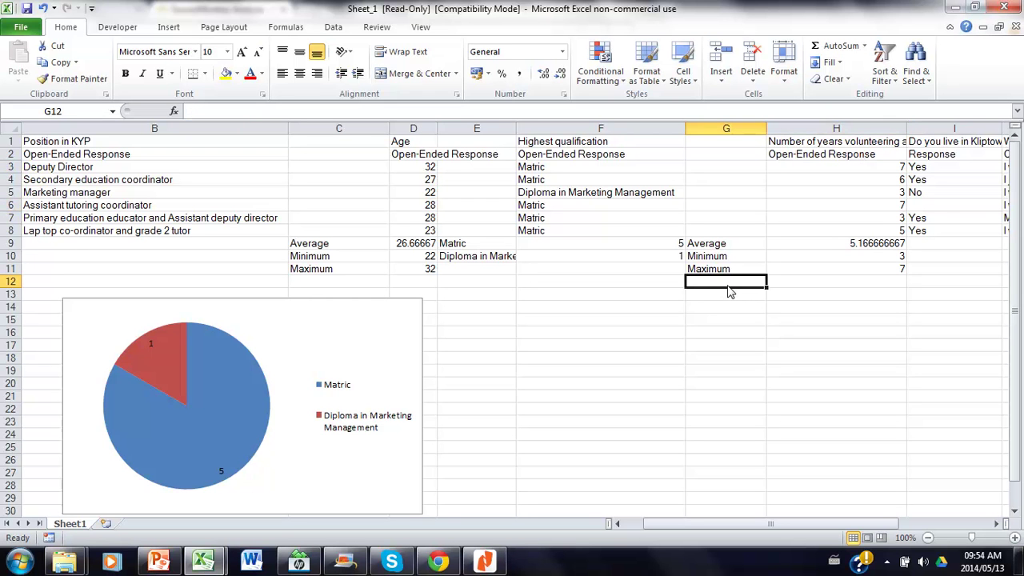
type("7")
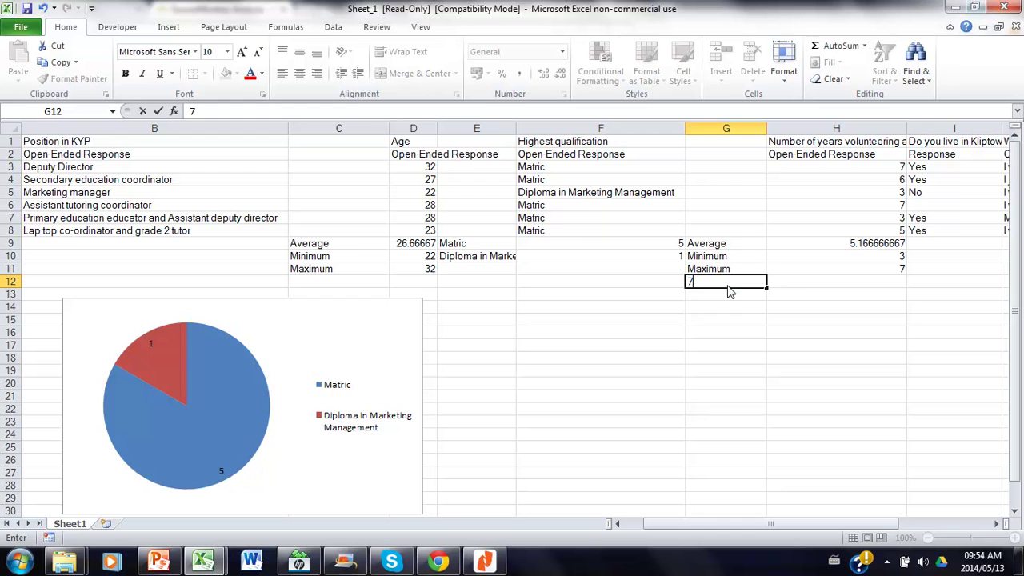
key("Return")
- Enter =COUNTIF(H3:H8,G12) in H12, counting 2 respondents with 7 years
left_click(805, 287)
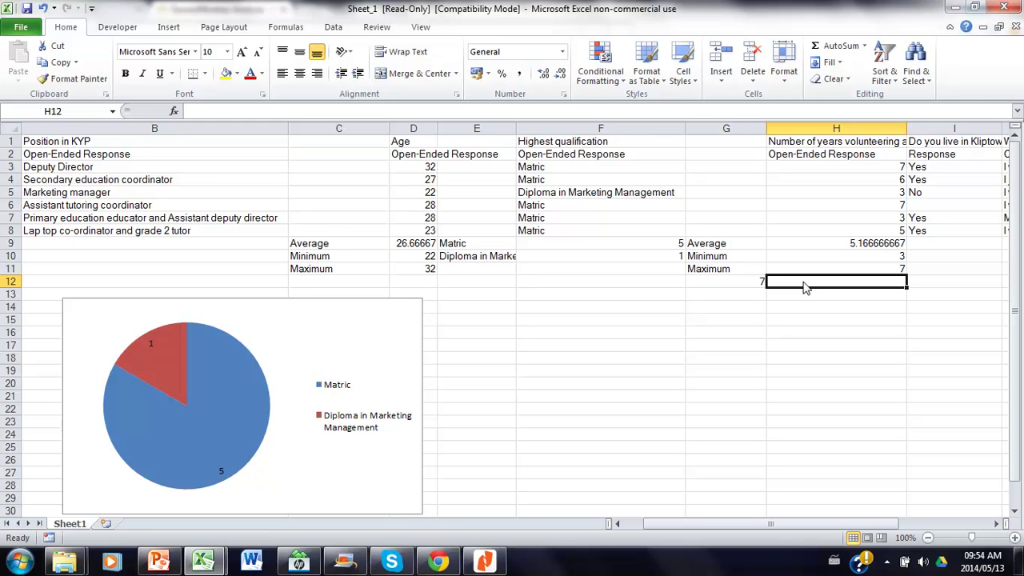
type("=")
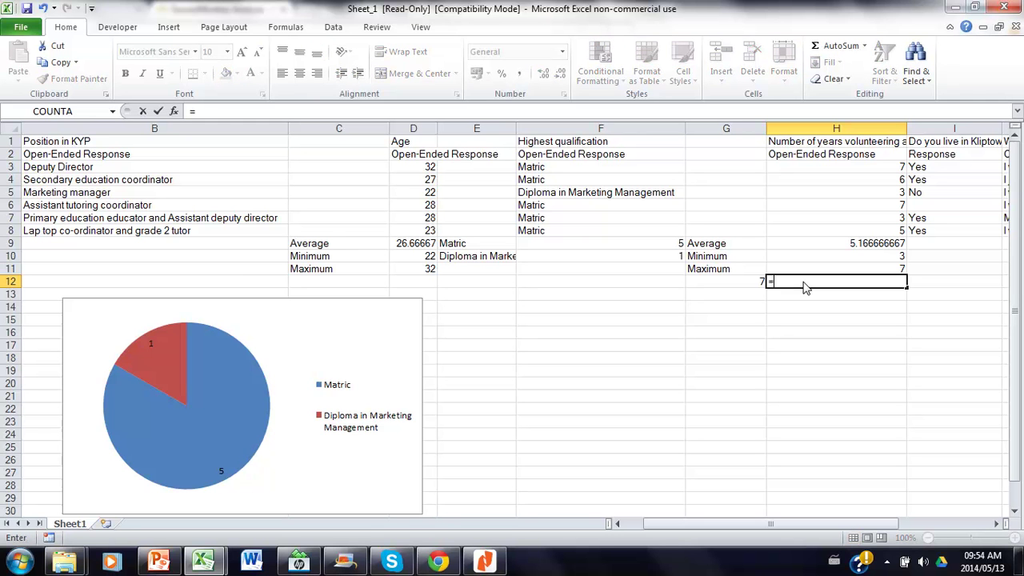
type("c")
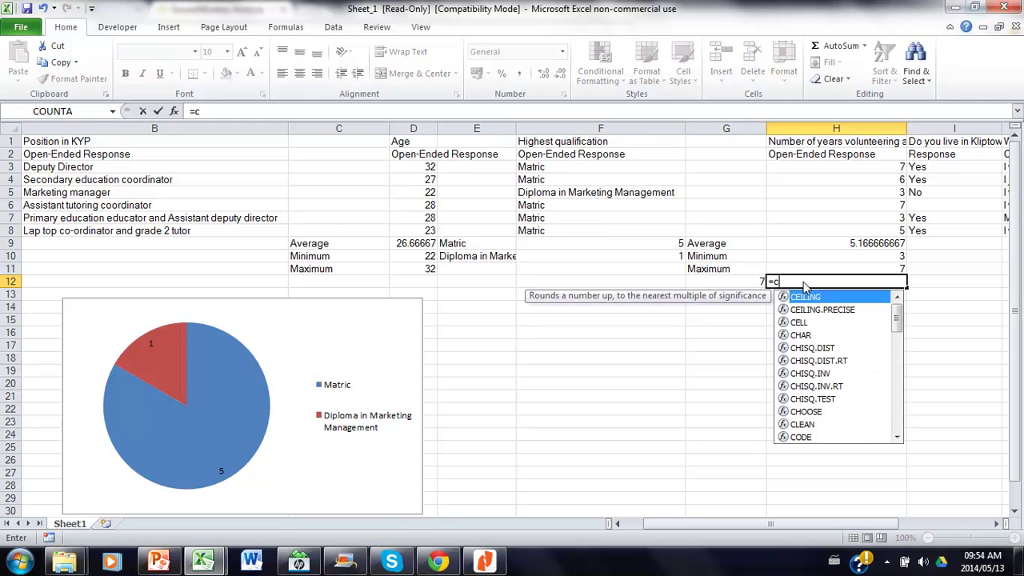
type("ount")
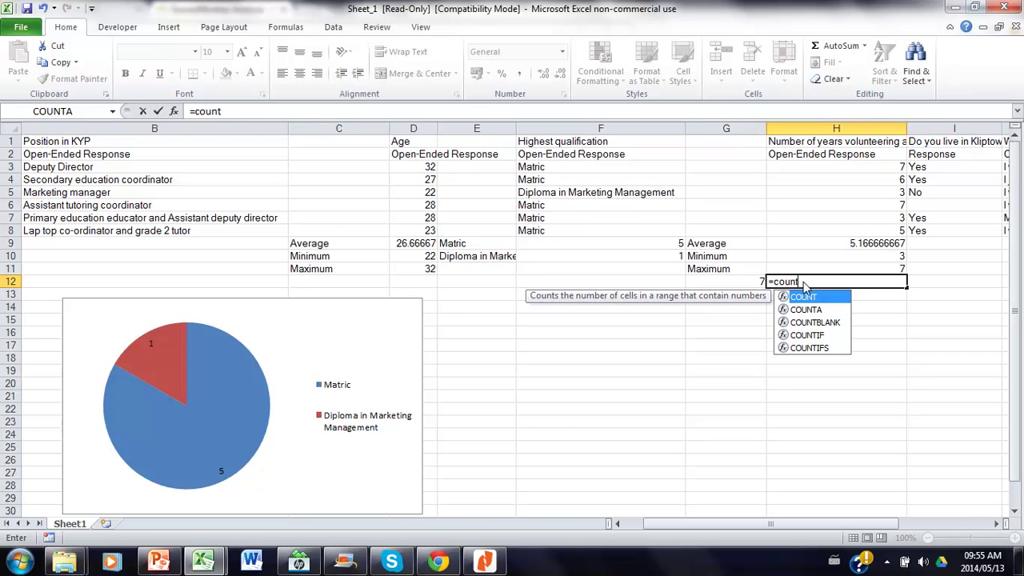
type("if(")
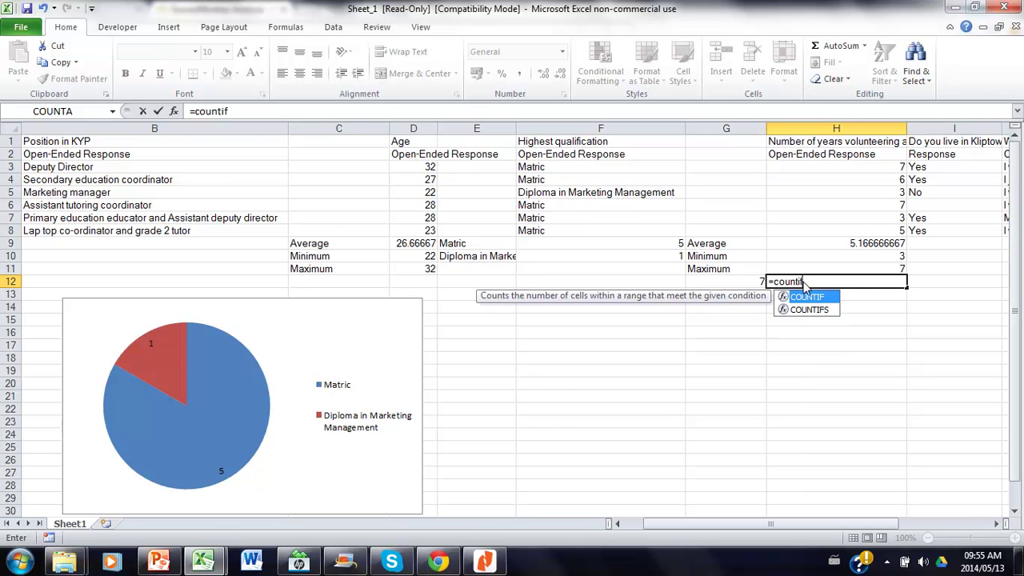
left_click_drag(869, 232, 854, 171)
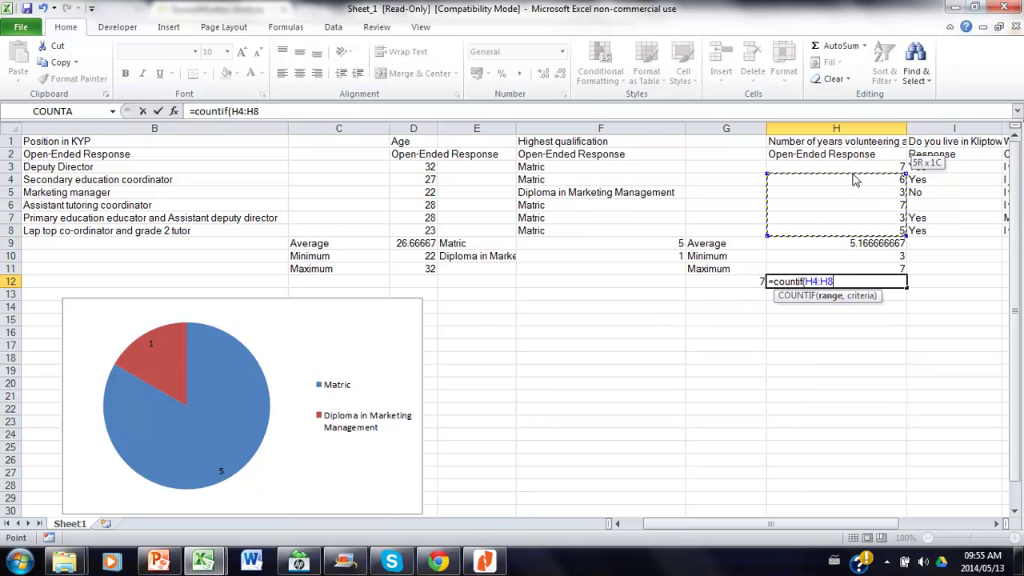
type(",")
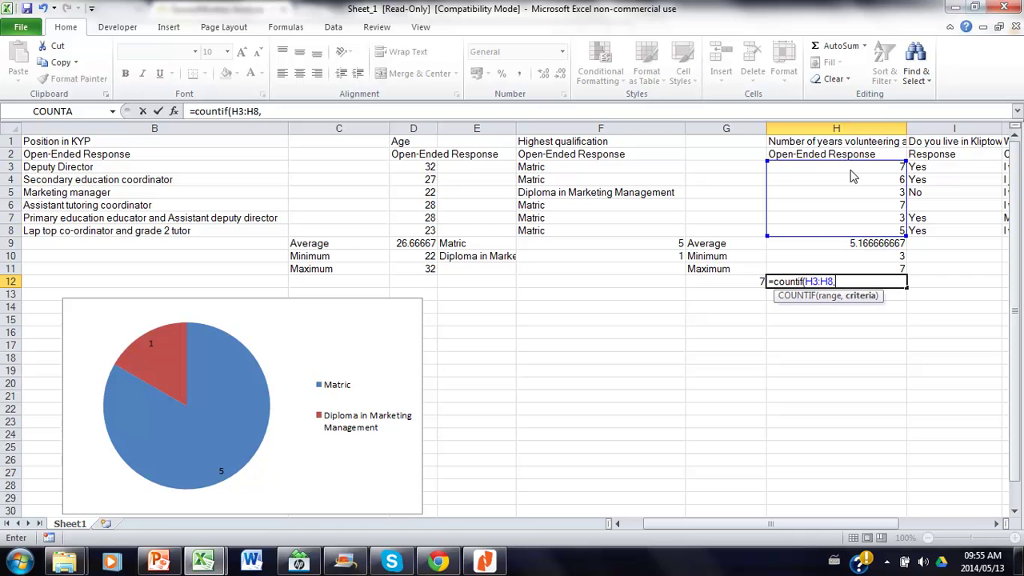
left_click(741, 287)
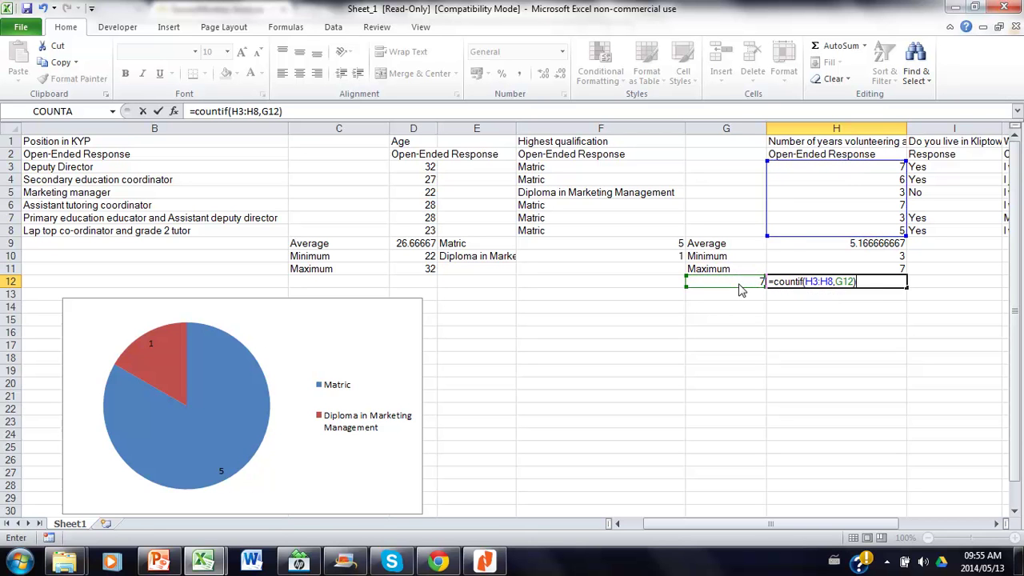
key("Return")
left_click(837, 286)
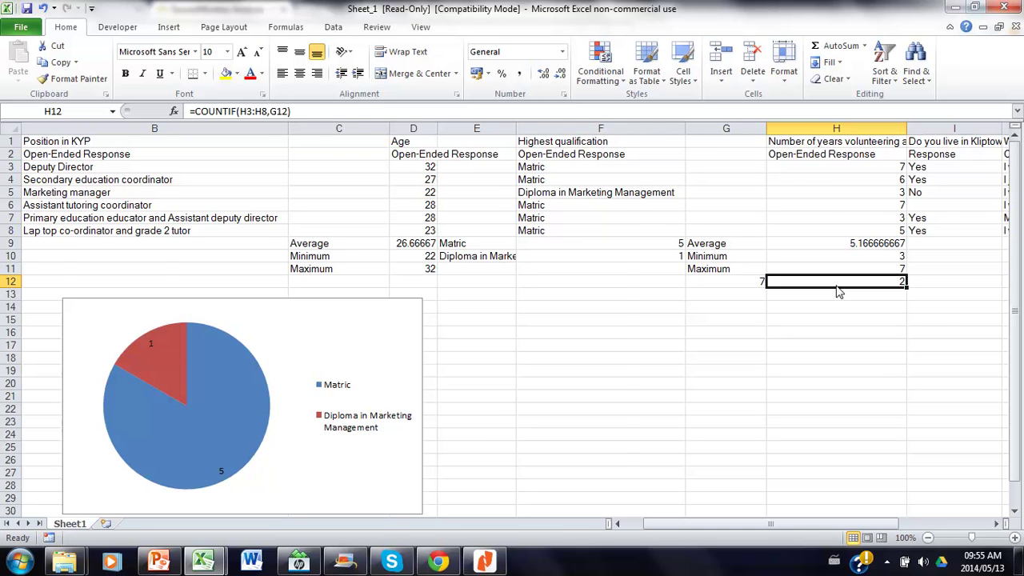
- Insert a blank column I before the Kliptown question column and widen it
key("Right")
key("Right")
key("Right")
key("Left")
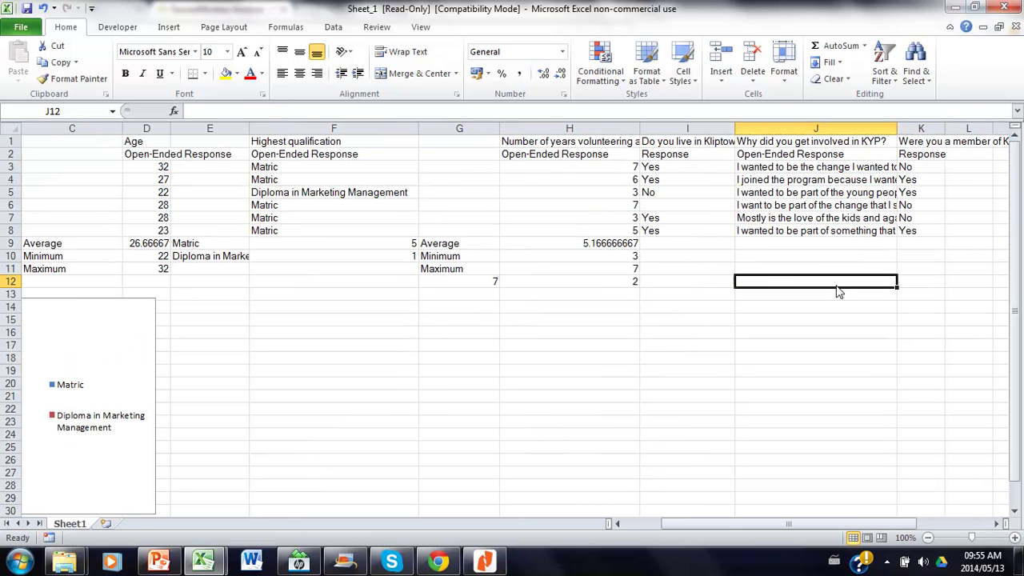
key("Left")
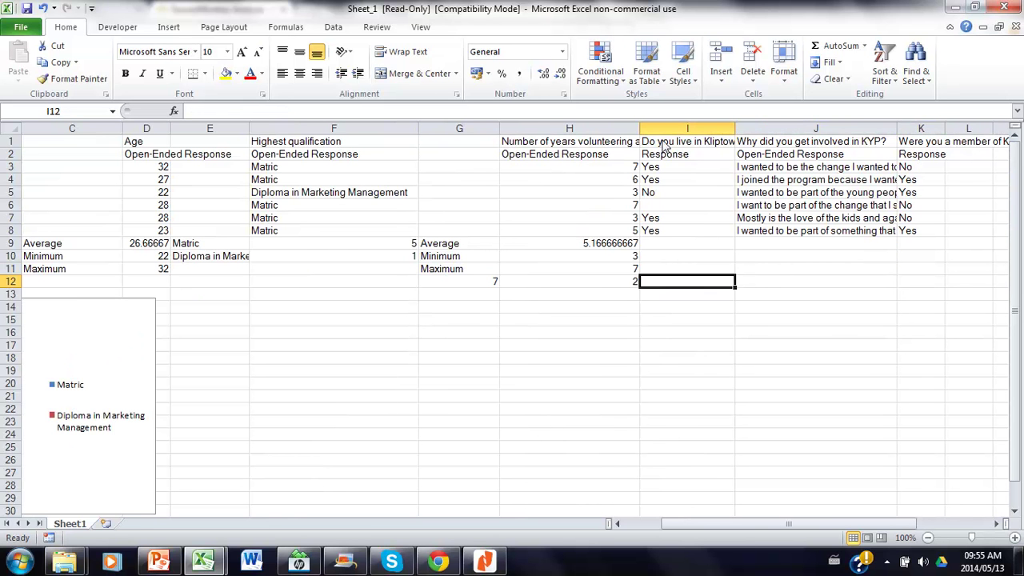
left_click(663, 132)
right_click(663, 137)
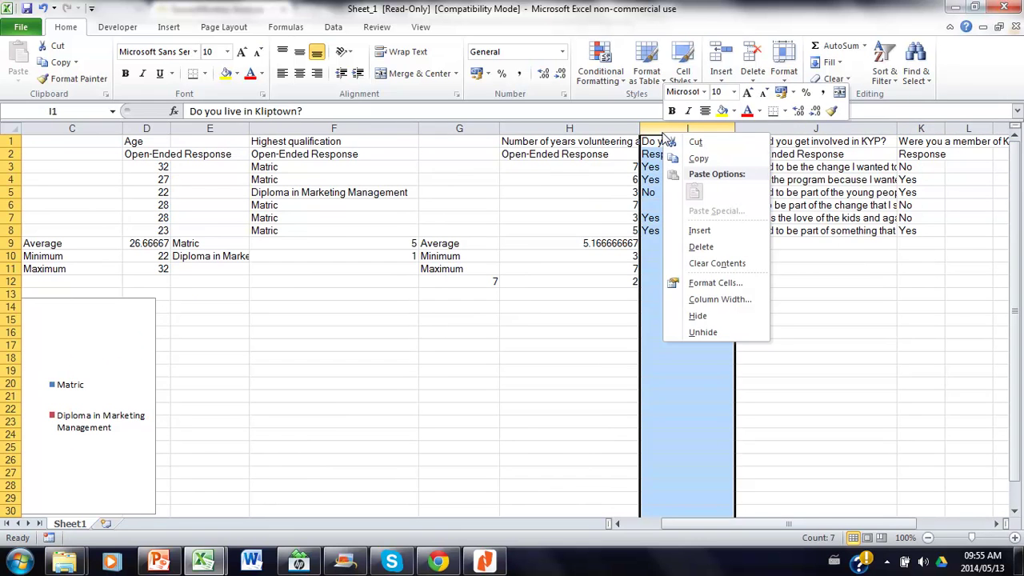
left_click(708, 228)
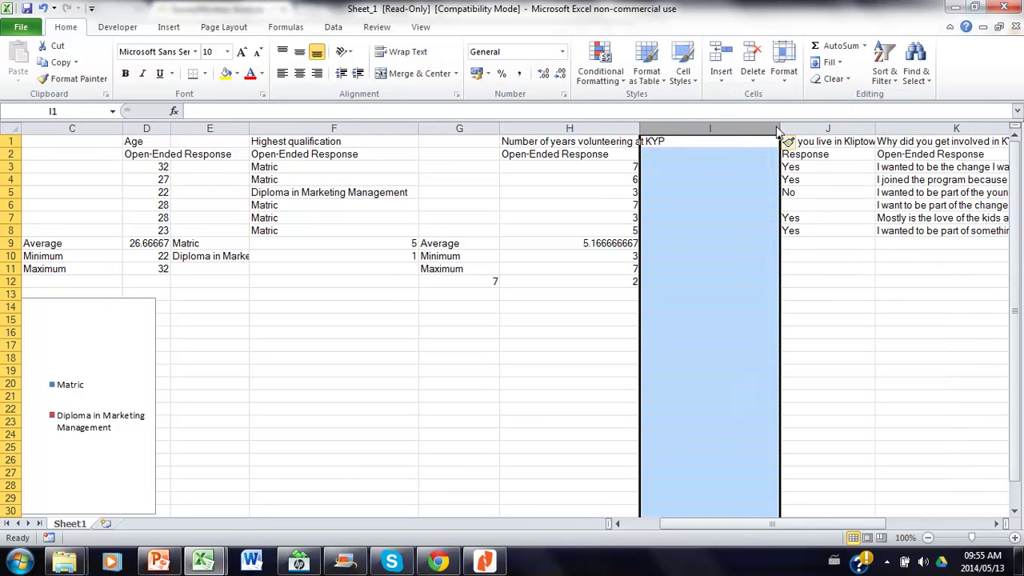
left_click_drag(781, 132, 724, 132)
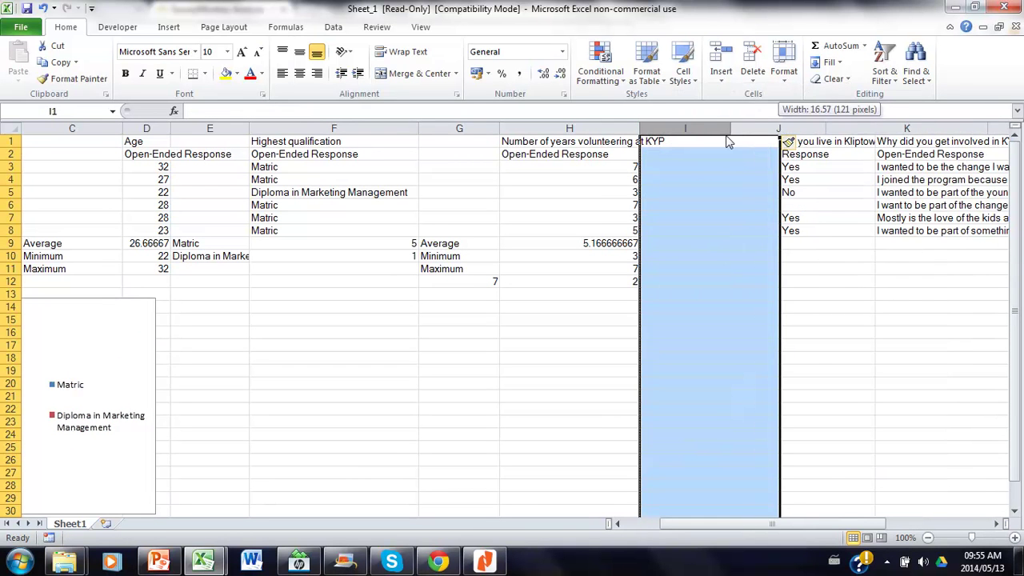
- Type the labels Yes and No in I9 and I10
left_click(676, 248)
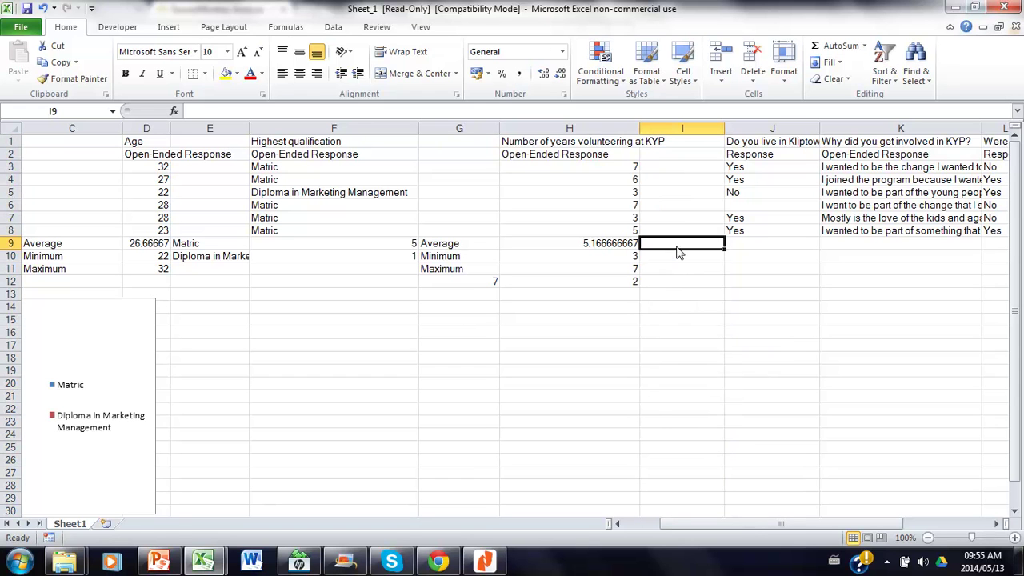
type("Yes")
key("Return")
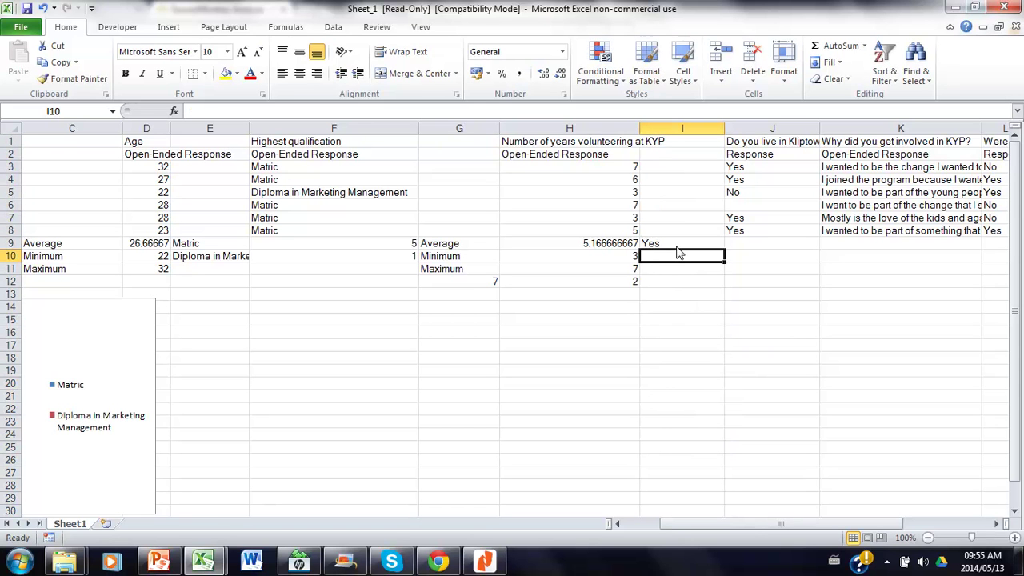
type("No")
key("Return")
- Enter =COUNTIF(J3:J8,I9) in J9, giving a Yes count of 4
key("Up")
key("Right")
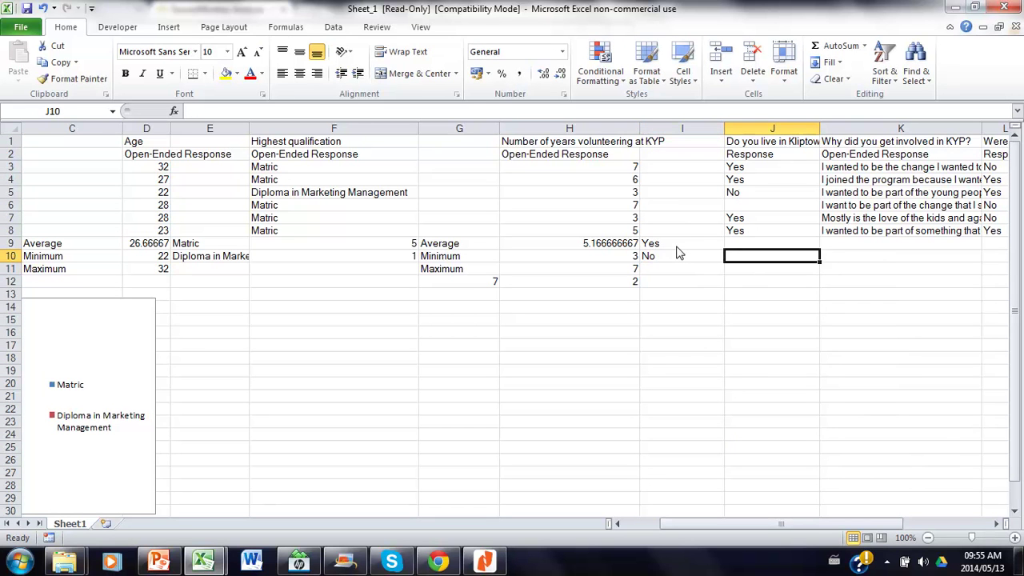
key("Up")
type("=")
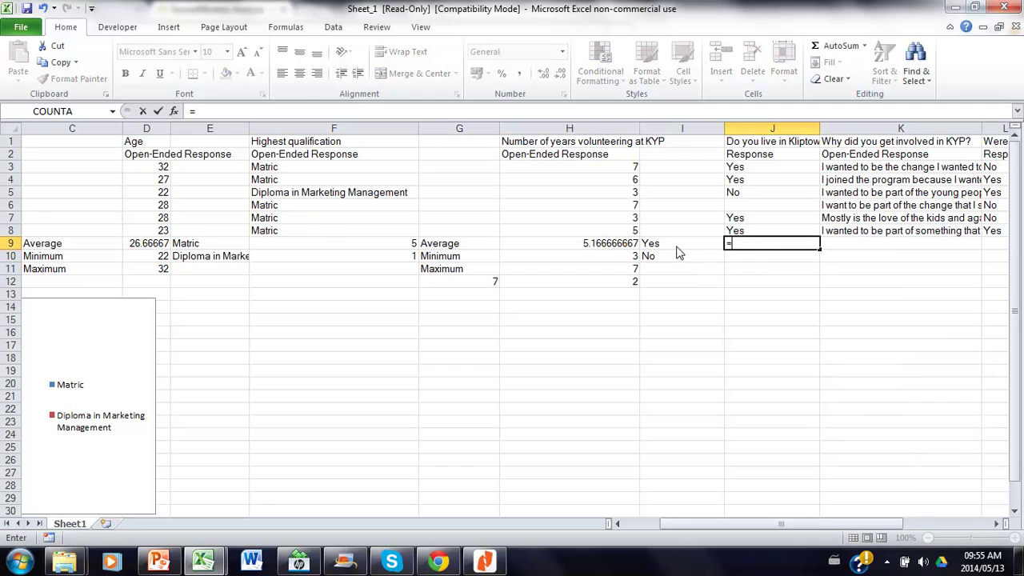
type("counti")
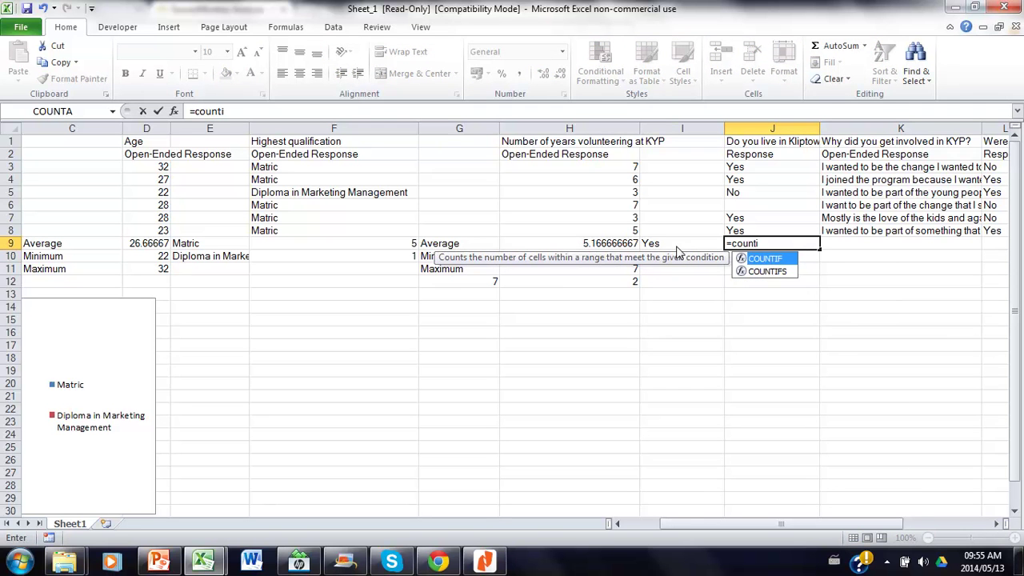
type("f(")
left_click_drag(741, 230, 745, 170)
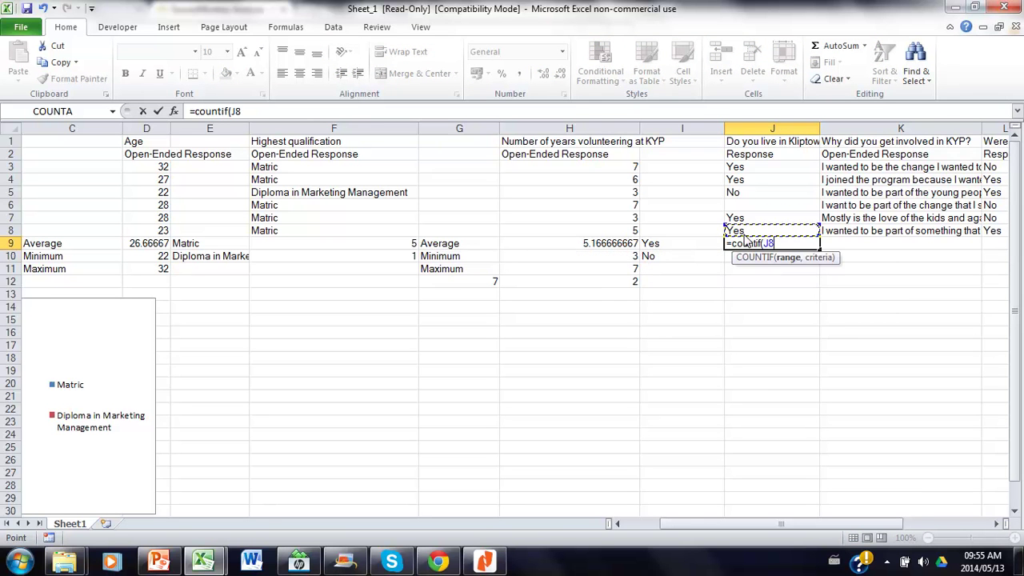
type("3:J8,")
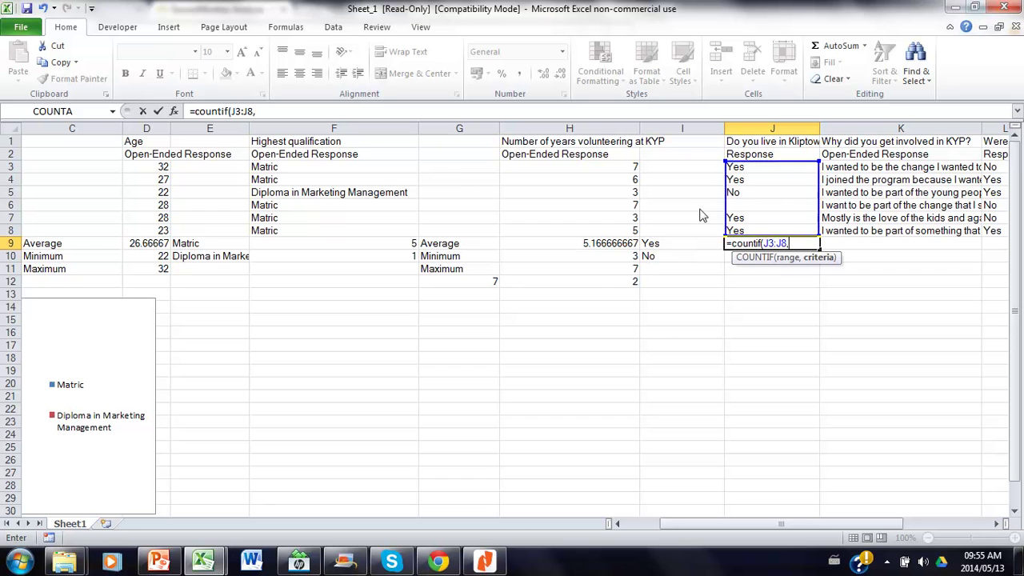
left_click(676, 246)
type(")")
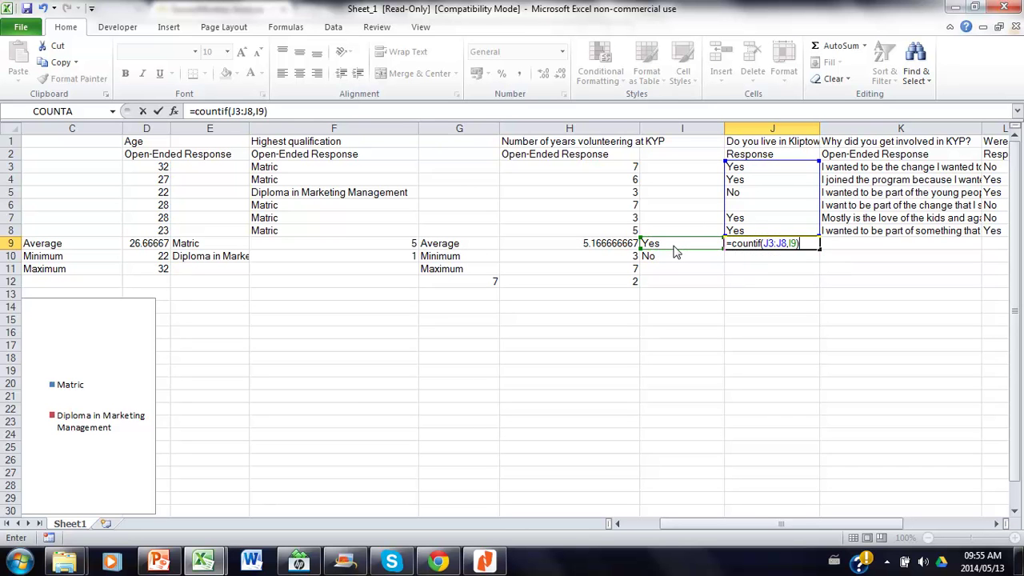
key("Return")
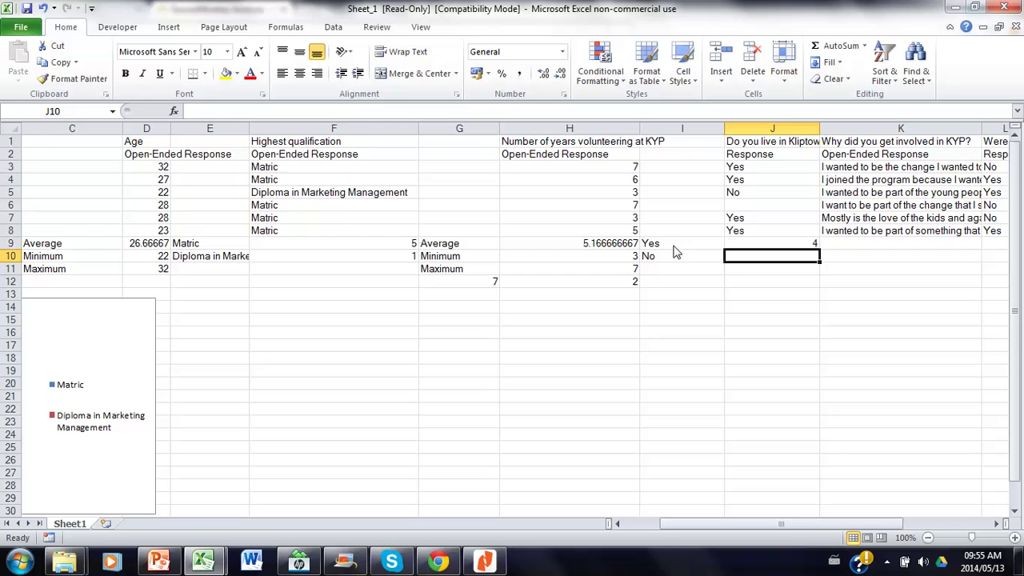
- Enter =COUNTIF(J3:J8,I10) in J10, giving a No count of 1
type("=")
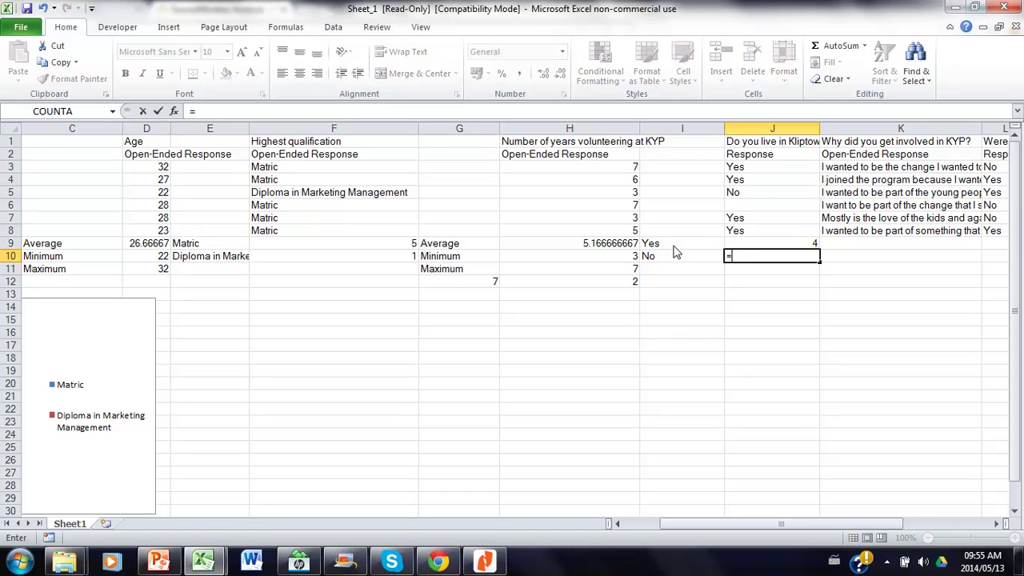
type("couni")
key("BackSpace")
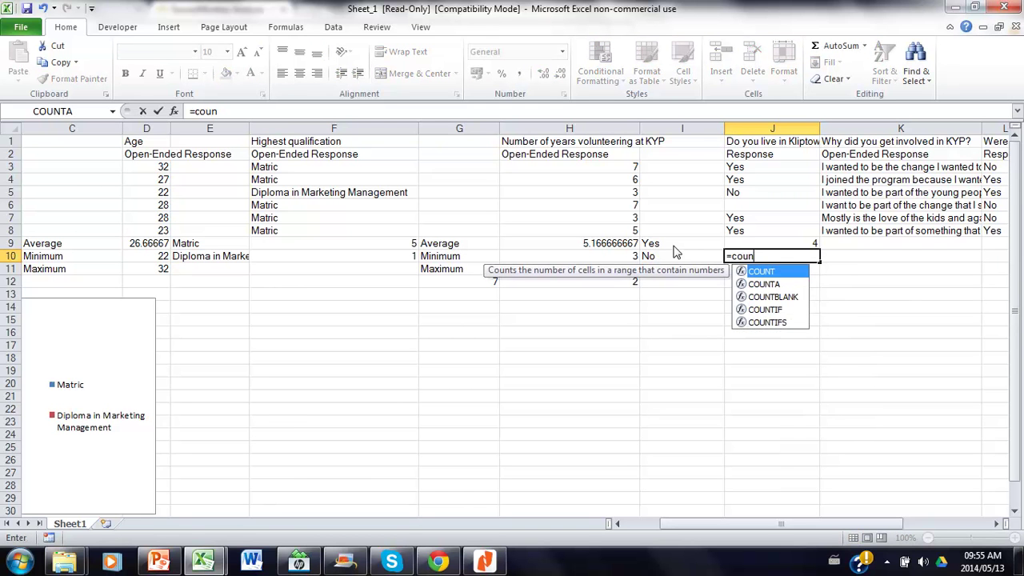
type("tif(")
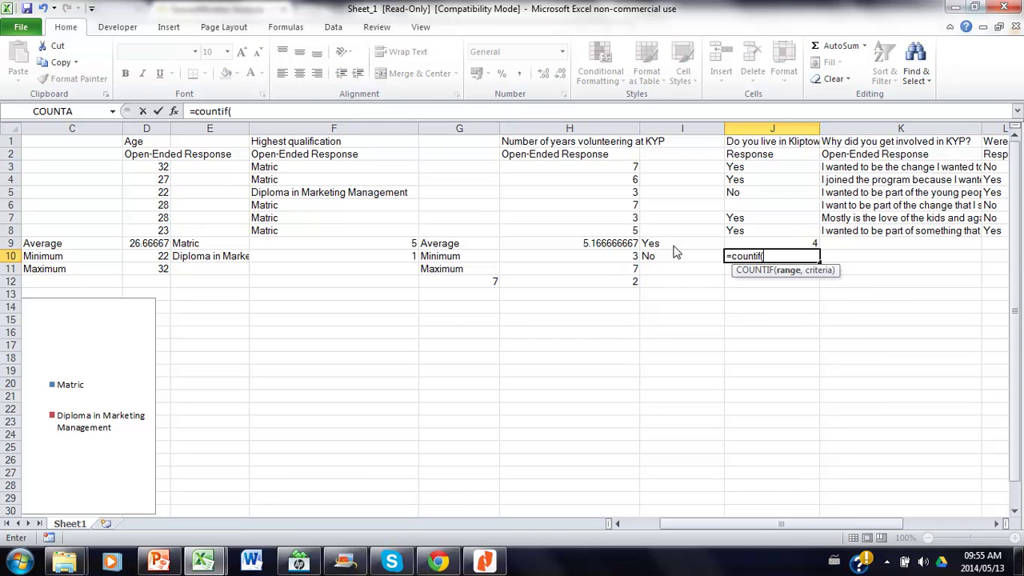
left_click(752, 232)
left_click_drag(752, 231, 752, 167)
type(",")
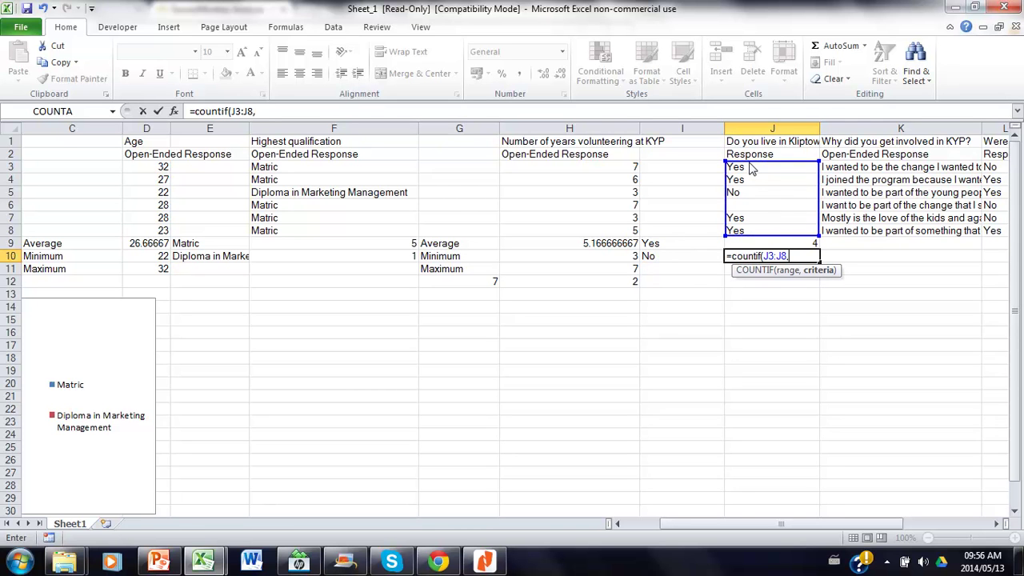
left_click(649, 259)
type(")")
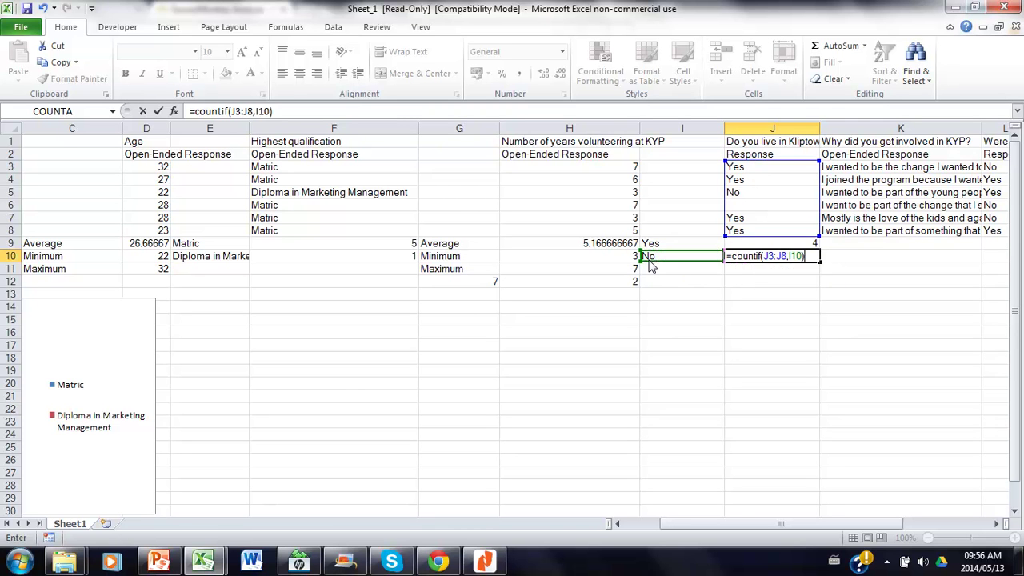
key("Return")
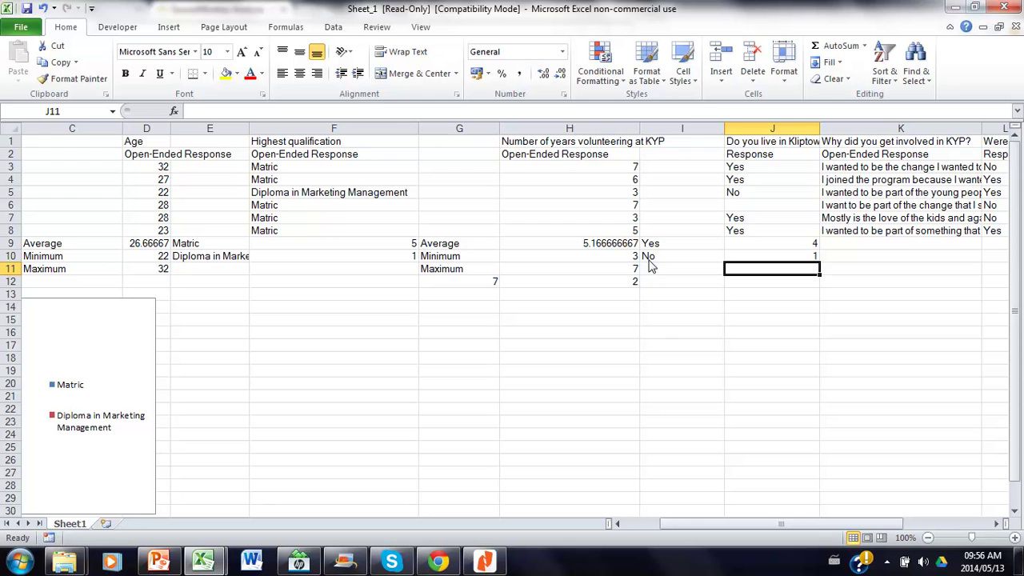
- Label I11 'Non respondents', correcting a typo, and enter 1 in J11
left_click(650, 266)
type("Non")
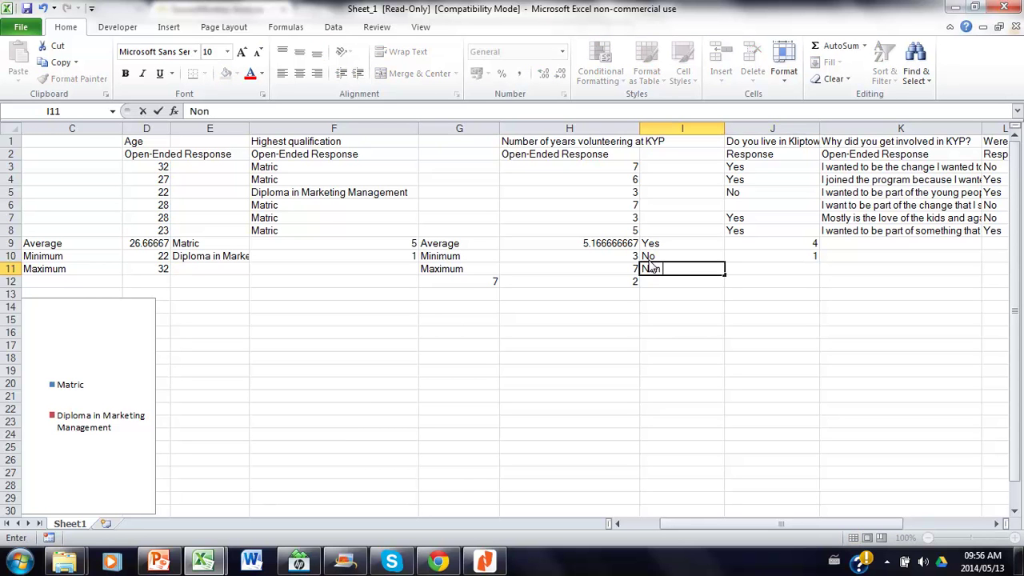
type(" respondent")
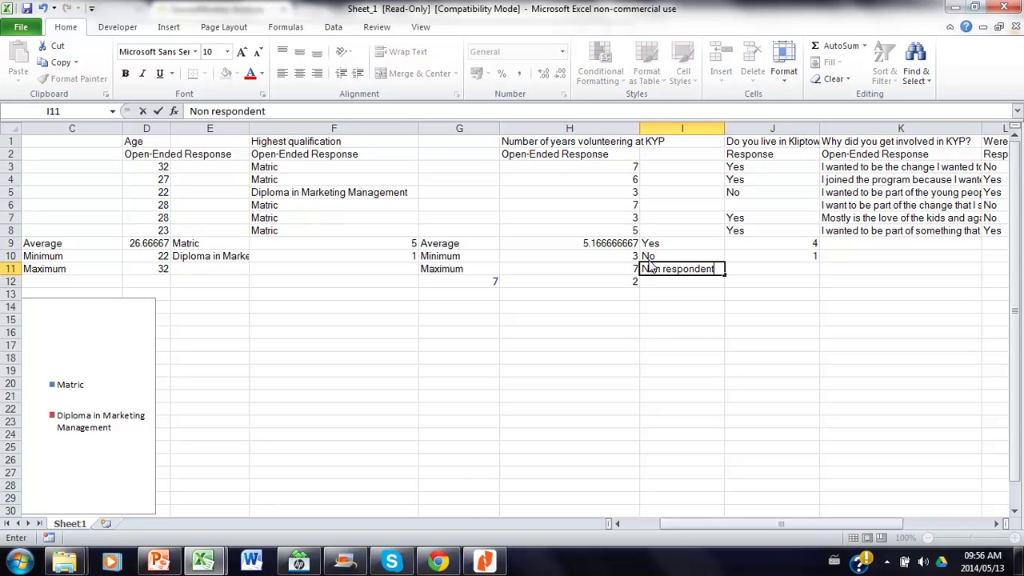
type("ss")
key("Tab")
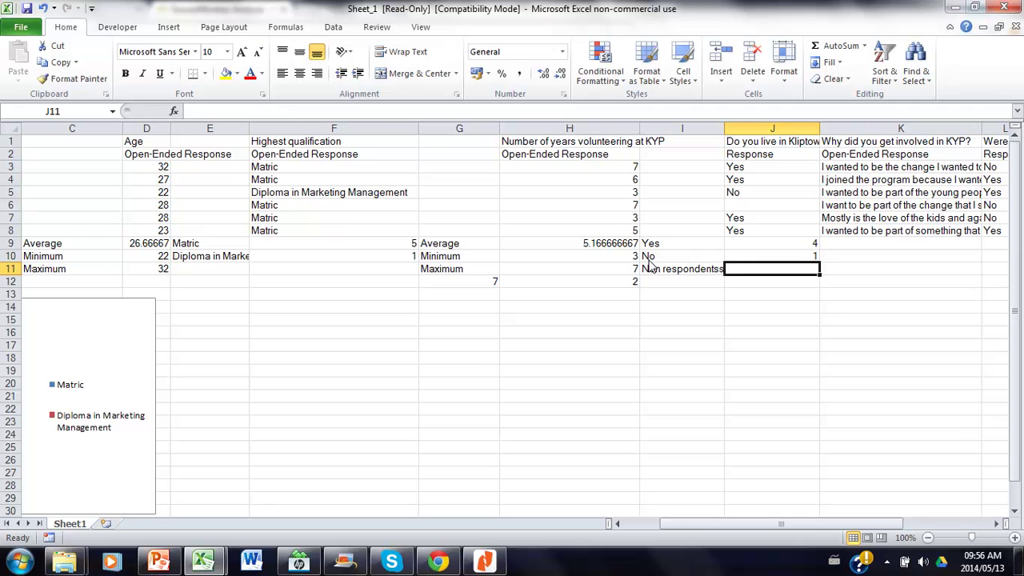
left_click(649, 265)
left_click(286, 111)
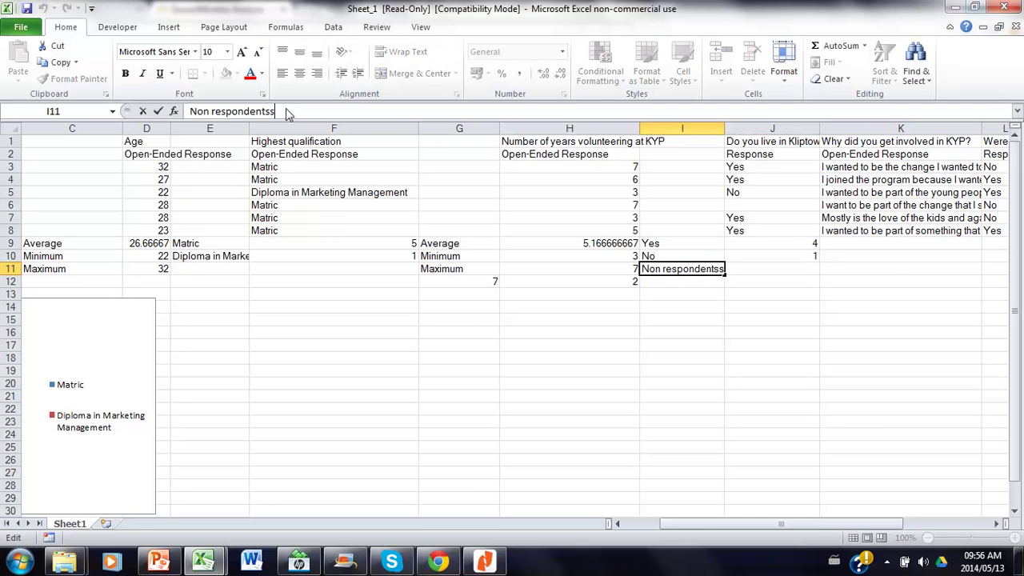
key("BackSpace")
key("Tab")
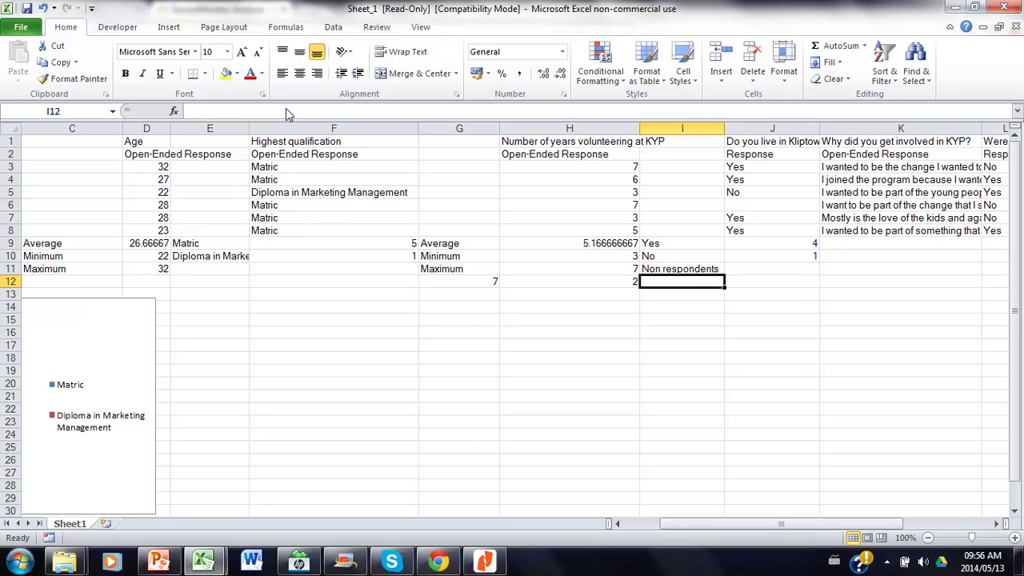
type("1")
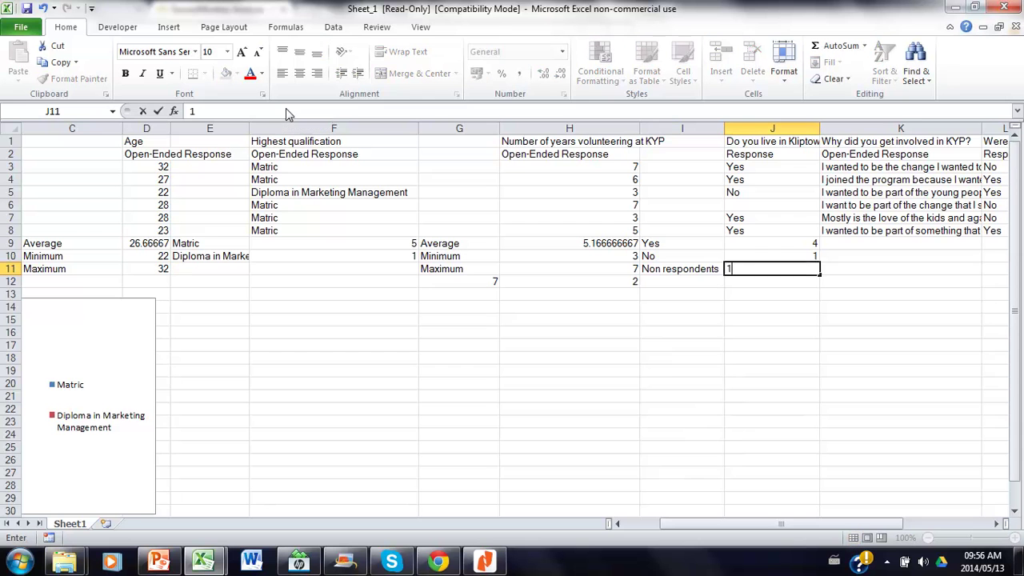
key("Tab")
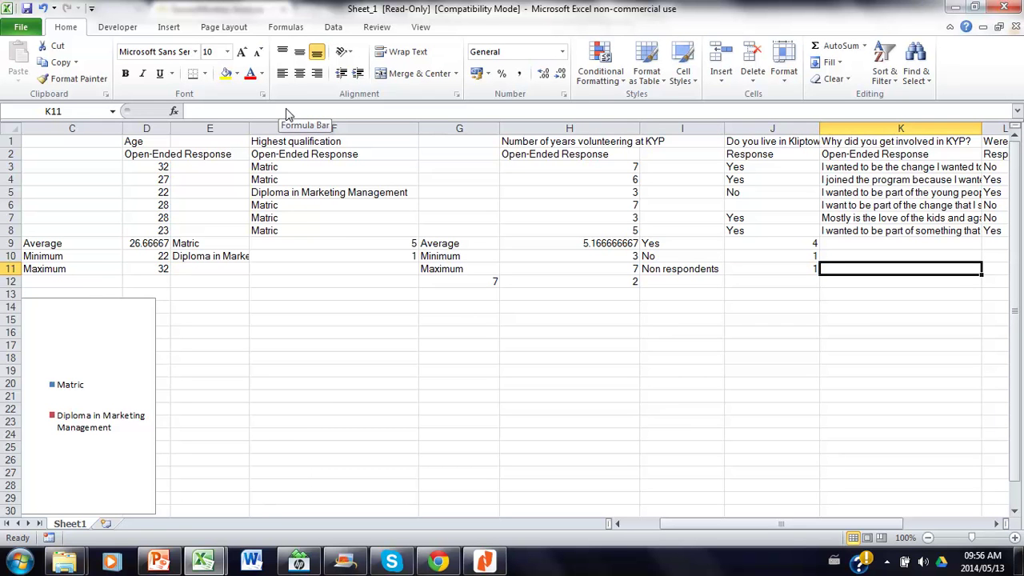
- Insert a blank column L before the KYP membership question and narrow it to 16.86
left_click(999, 523)
left_click(1000, 524)
left_click(1000, 524)
left_click(674, 170)
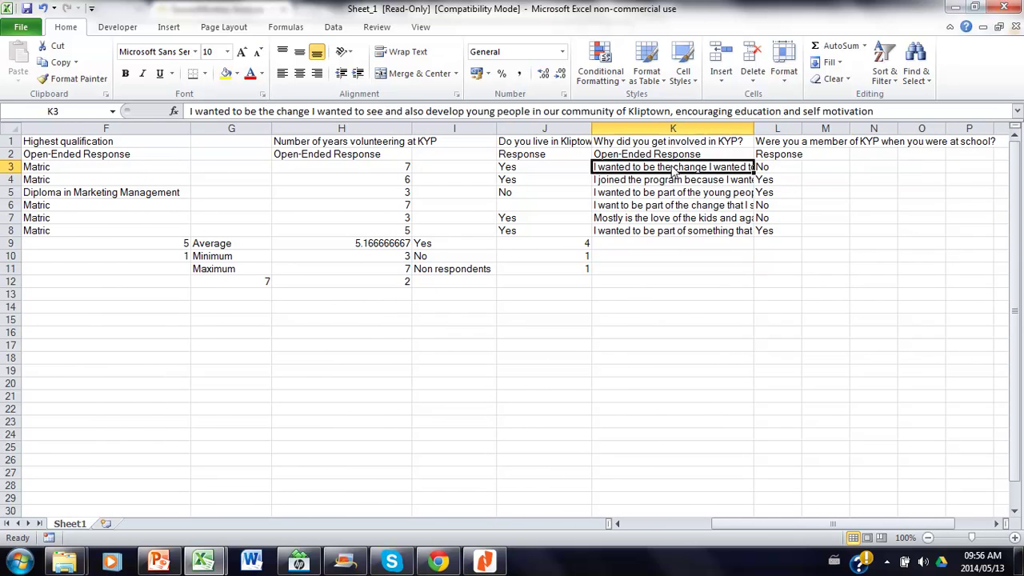
left_click_drag(675, 170, 674, 243)
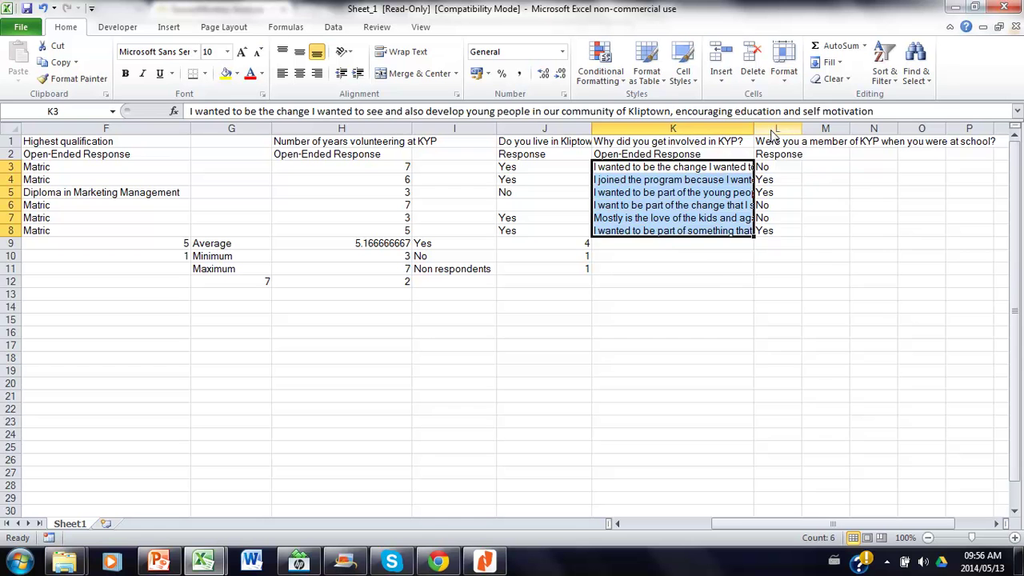
left_click(775, 128)
right_click(776, 132)
left_click(810, 226)
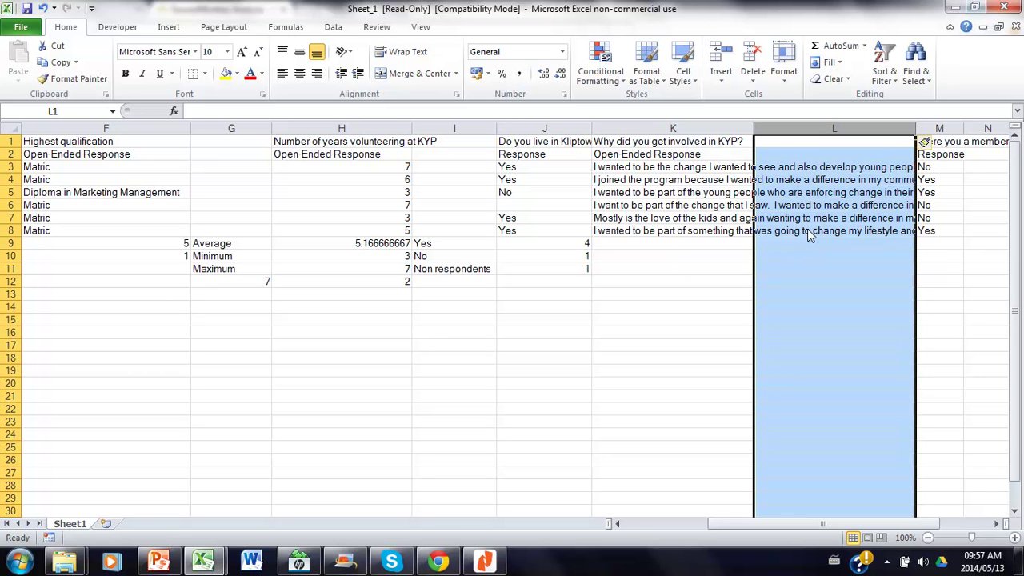
left_click_drag(915, 128, 819, 144)
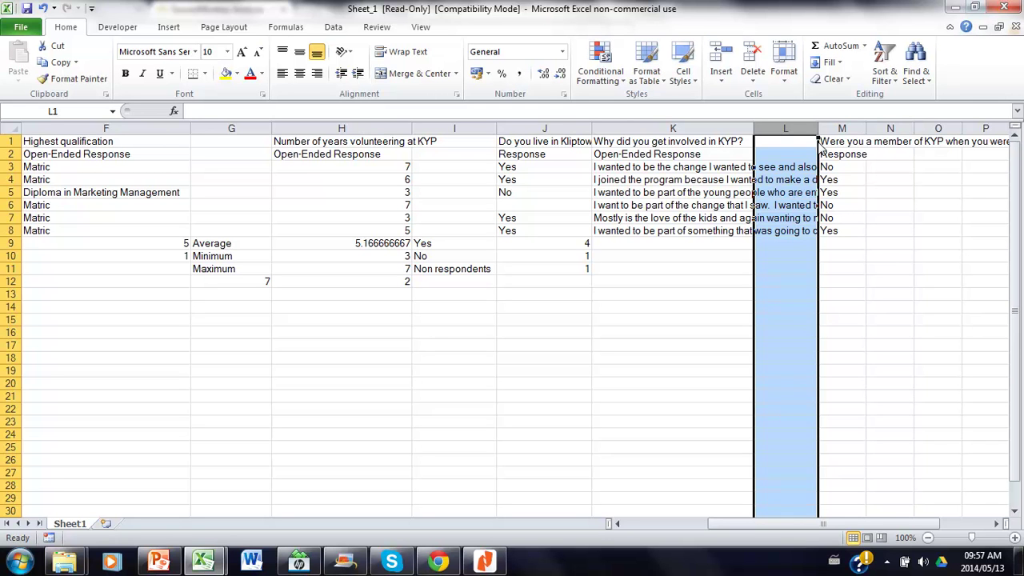
- Type the labels Yes and No in L9 and L10
left_click(769, 248)
type("Yr")
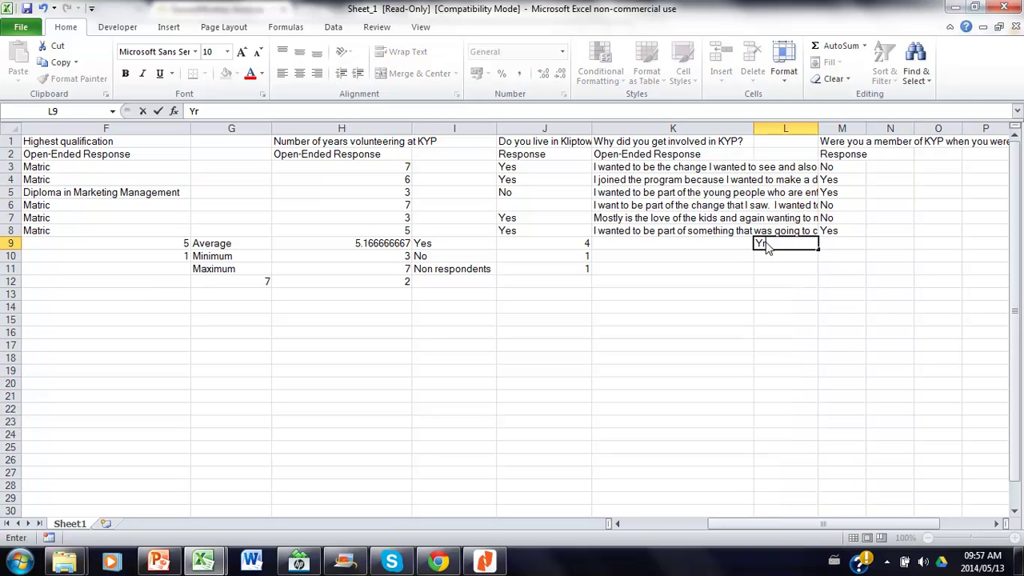
key("BackSpace")
type("e")
type("s")
key("Return")
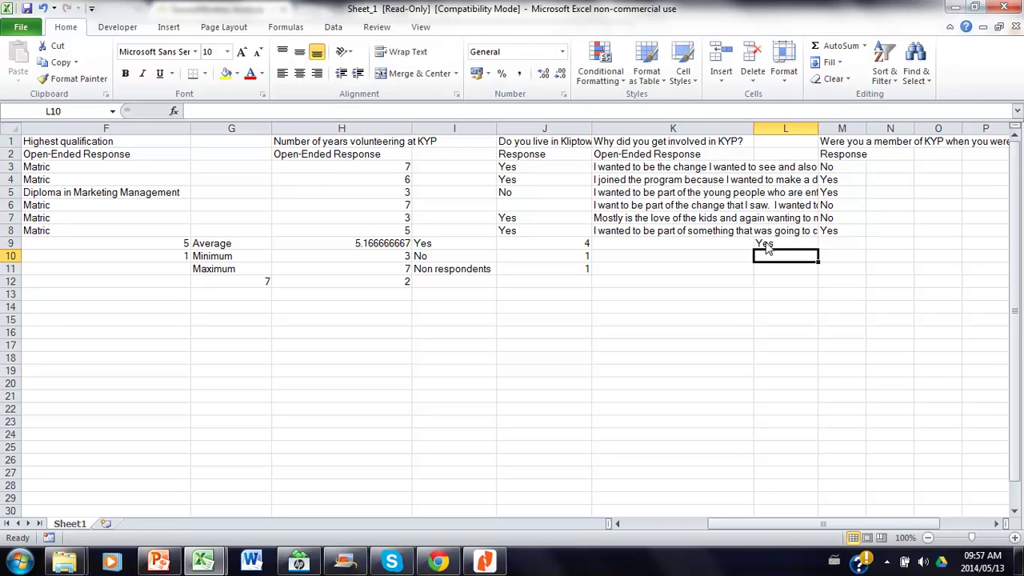
type("No")
key("Return")
- Enter =COUNTIF(M3:M8,L9) in M9, giving a Yes count of 3
left_click(848, 250)
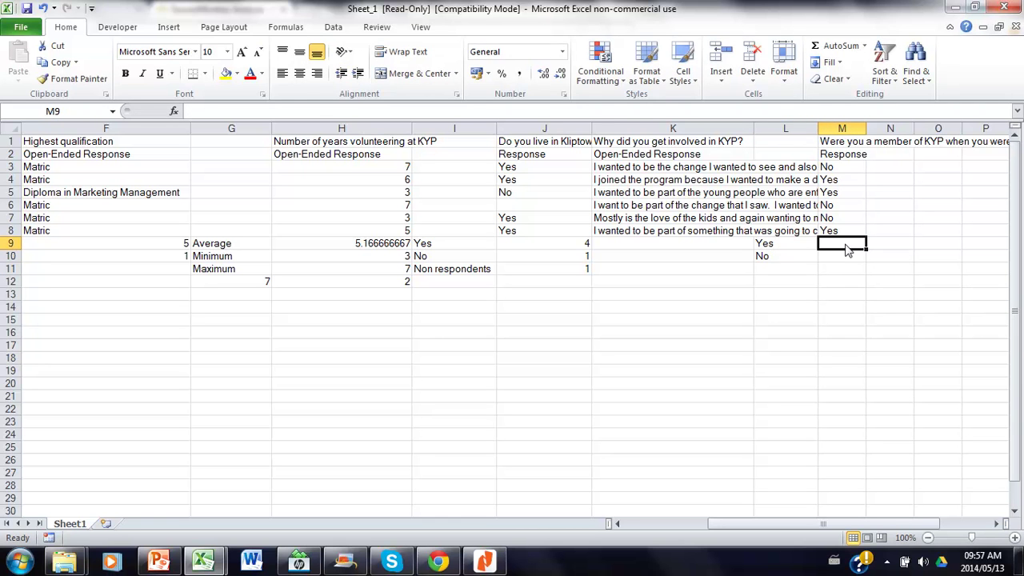
type("=co")
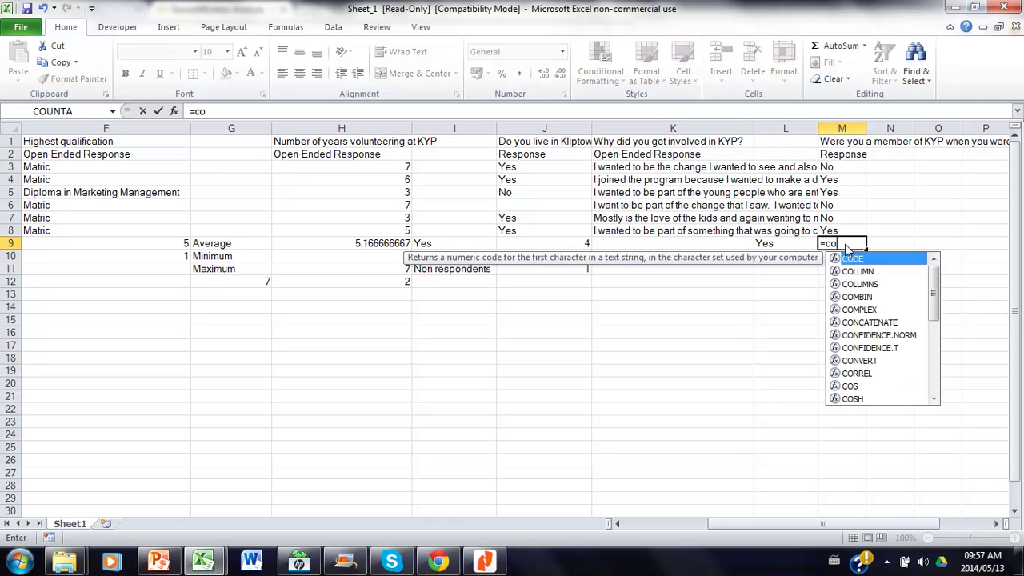
type("untif")
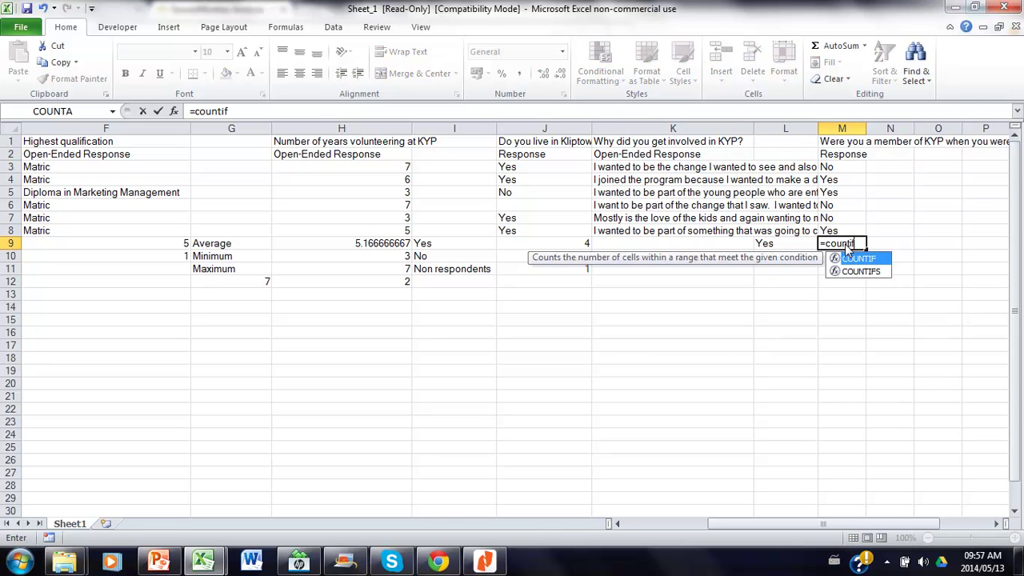
type("(")
left_click_drag(853, 232, 840, 172)
type(",")
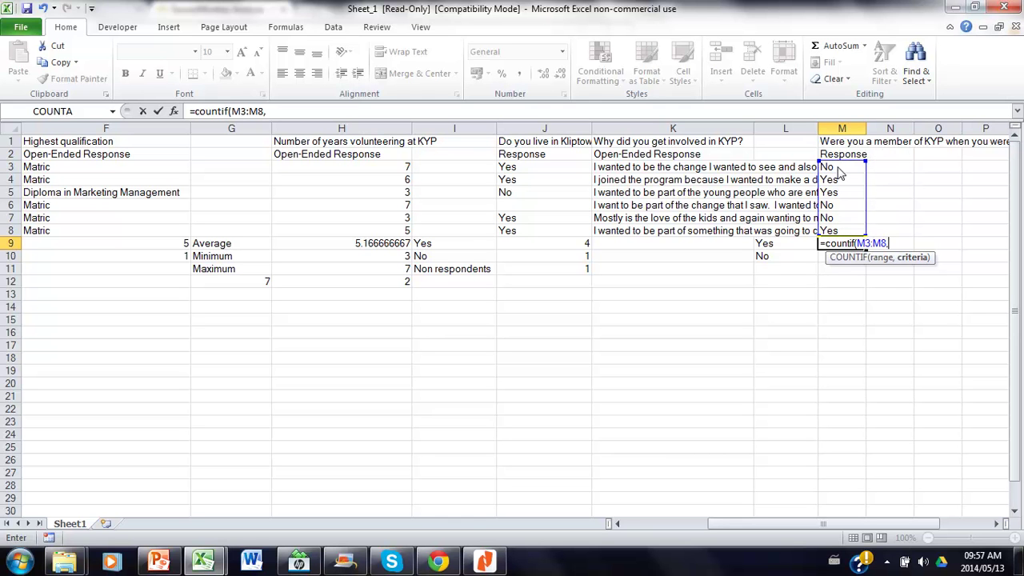
left_click(767, 247)
type(")")
key("Return")
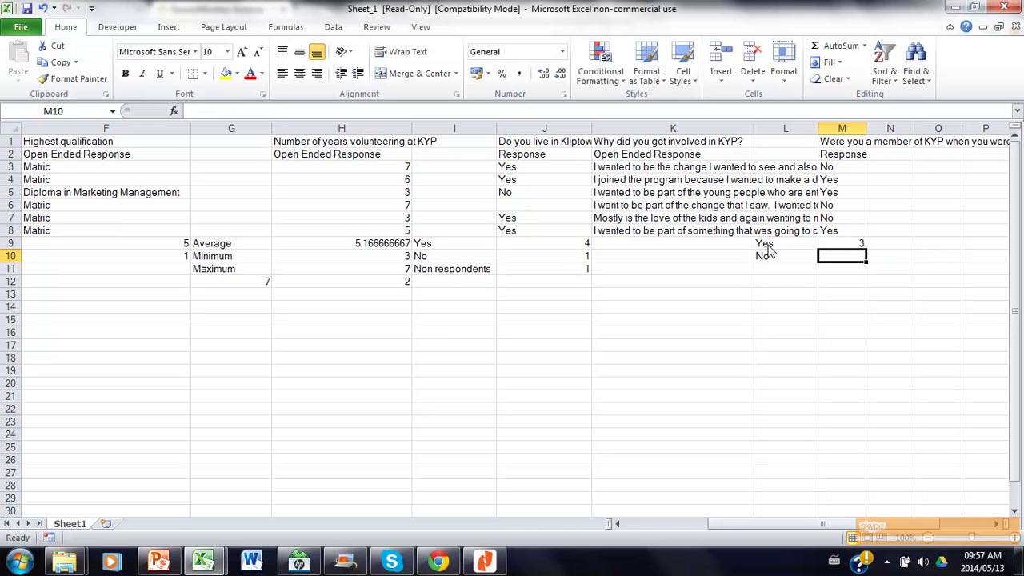
- Enter =COUNTIF(M3:M8,L10) in M10 for the No count, then select L9:M10
type("=co")
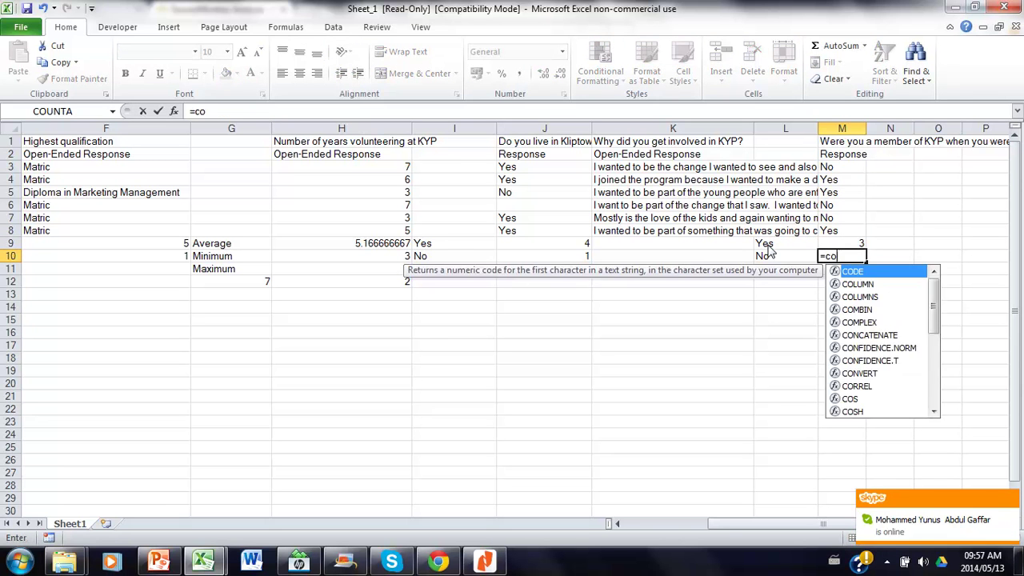
type("untif")
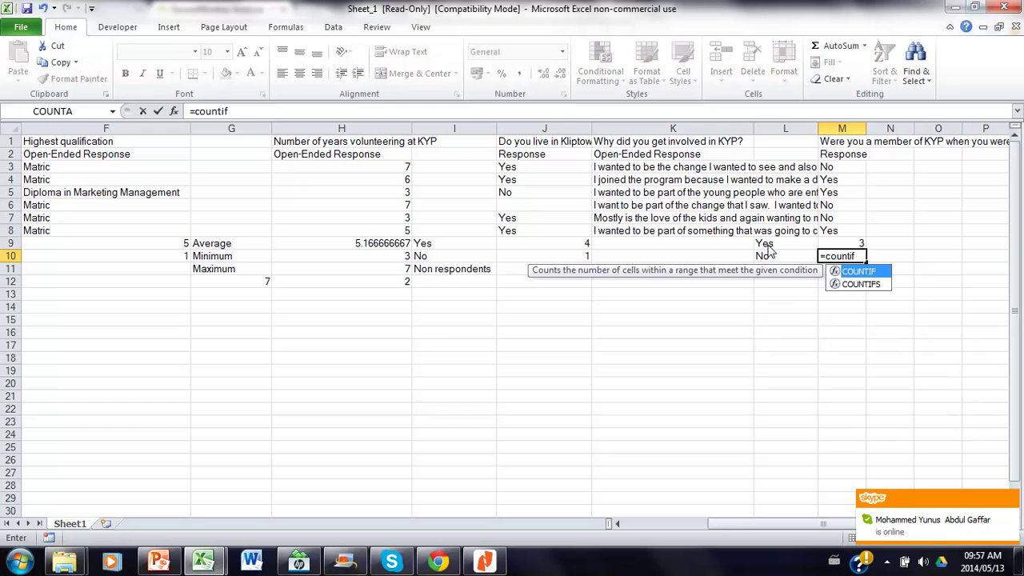
type("(")
left_click_drag(840, 232, 840, 171)
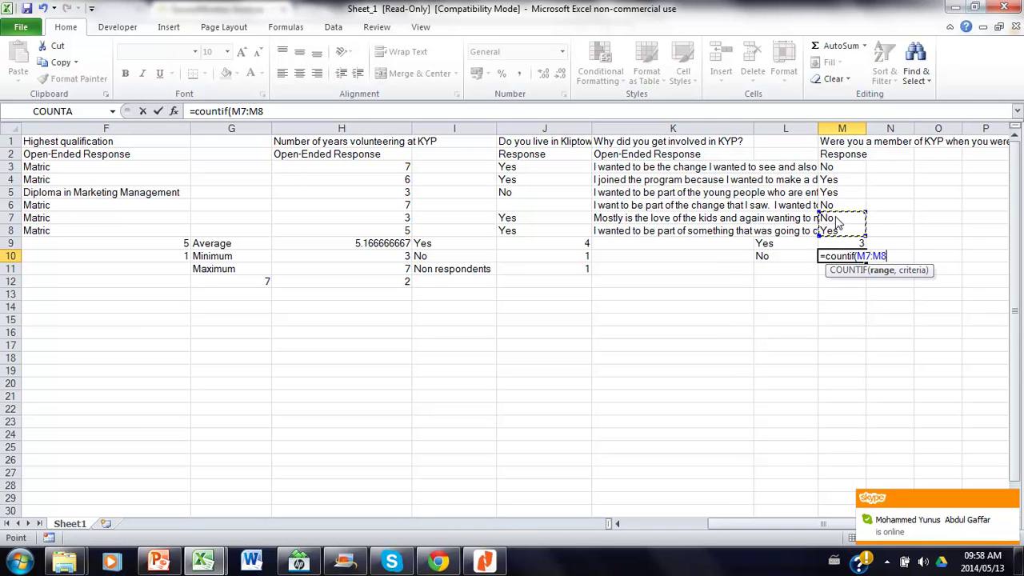
type(",")
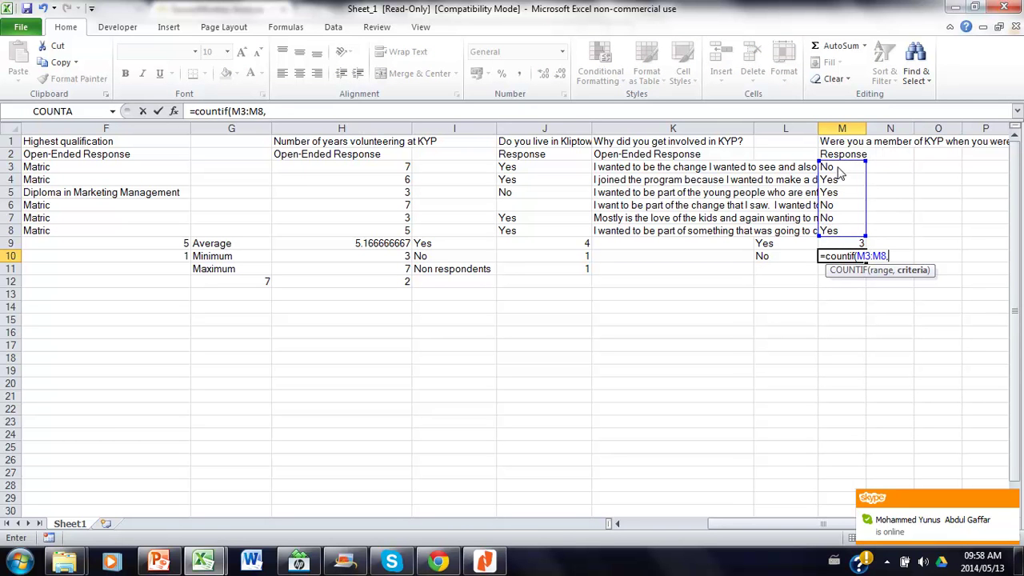
left_click(772, 258)
type(")")
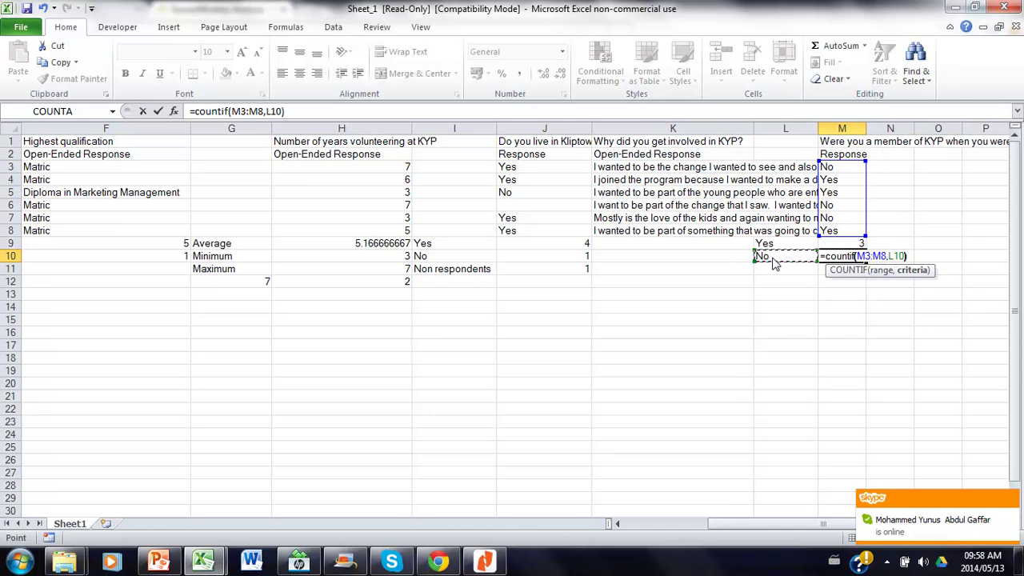
key("Return")
left_click(840, 257)
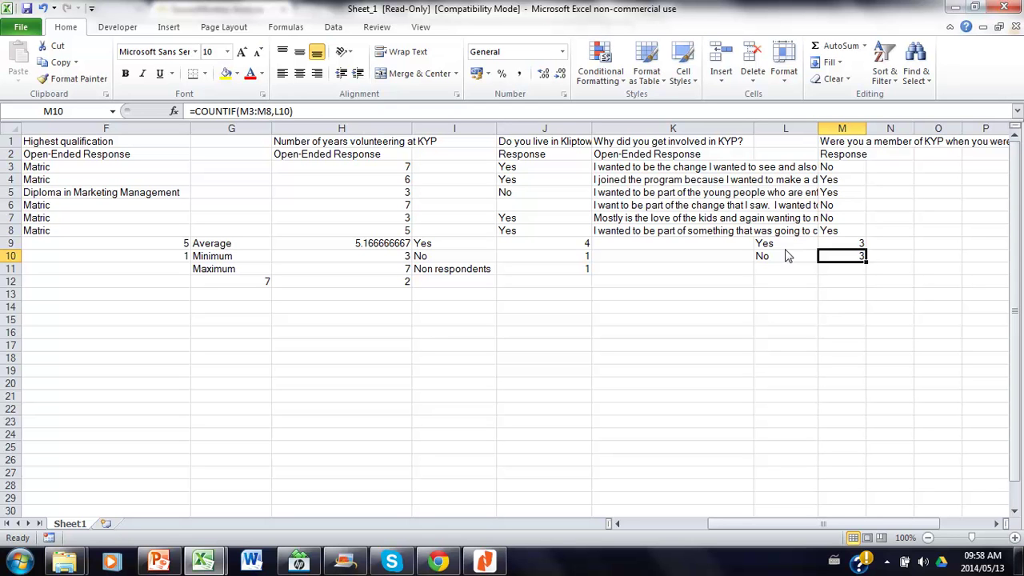
left_click_drag(775, 246, 831, 262)
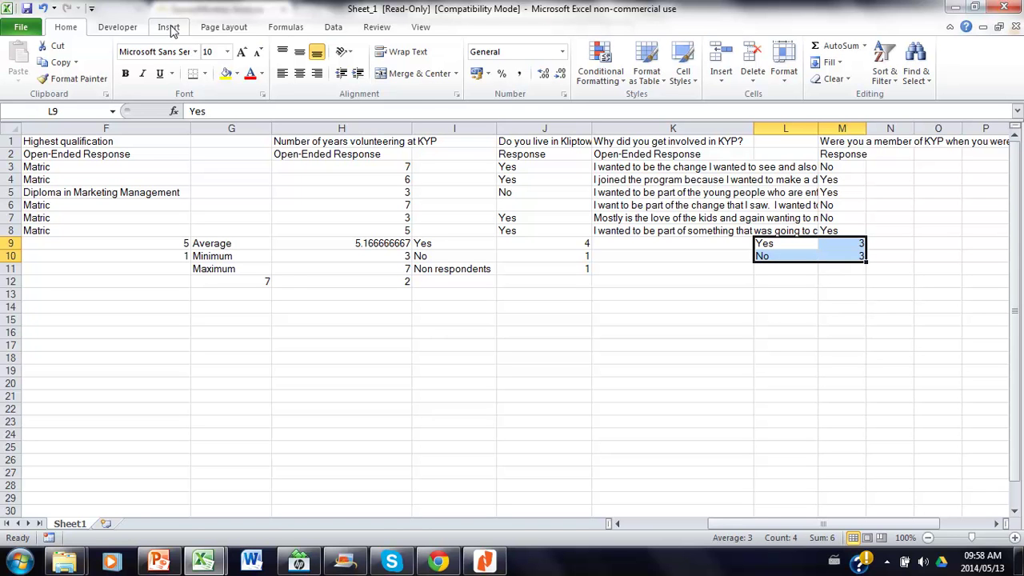
- Review the Yes/No count formulas and reselect the L9:M10 tally
left_click(786, 248)
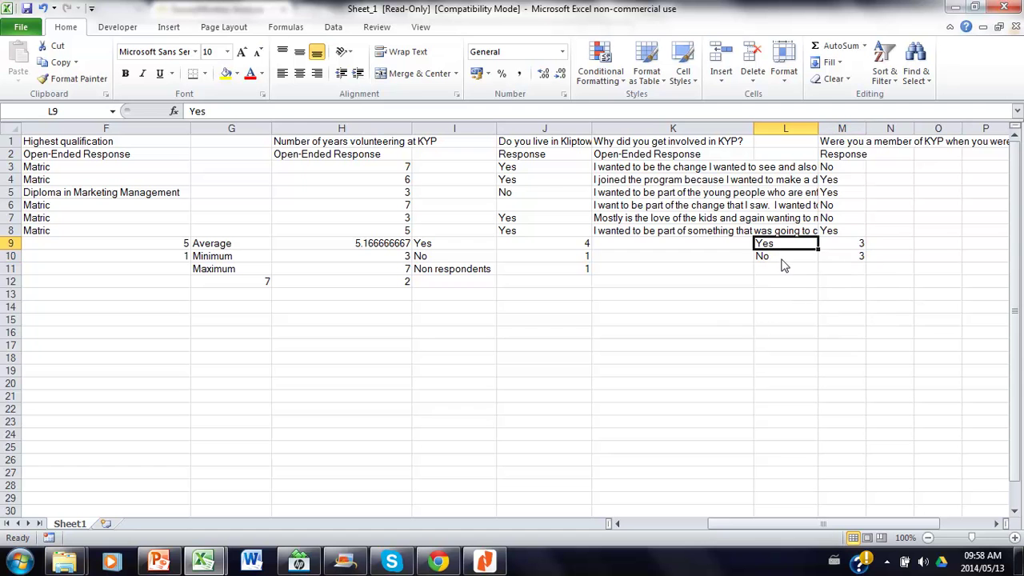
left_click(783, 257)
left_click(853, 245)
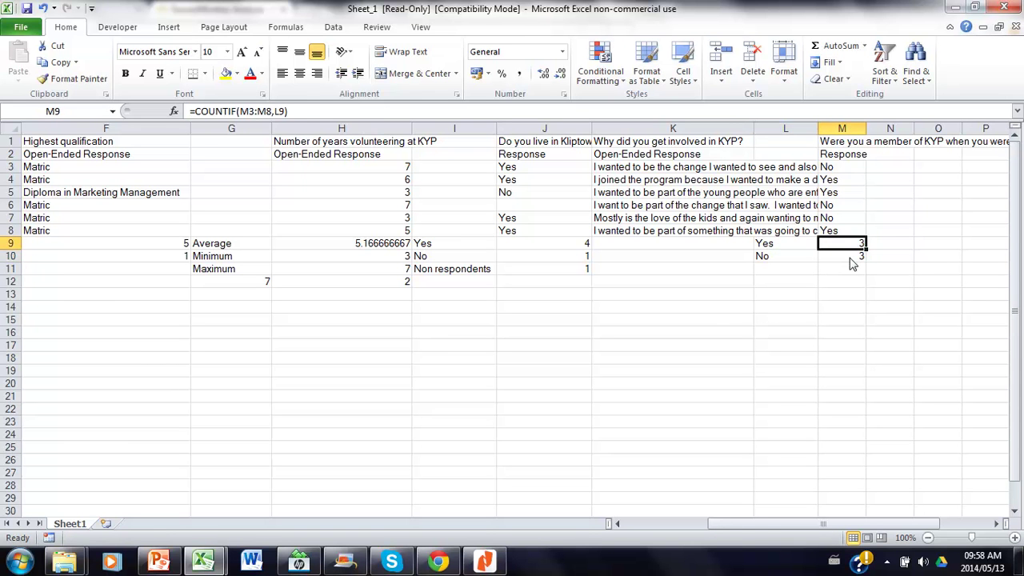
left_click(853, 264)
left_click_drag(777, 247, 842, 258)
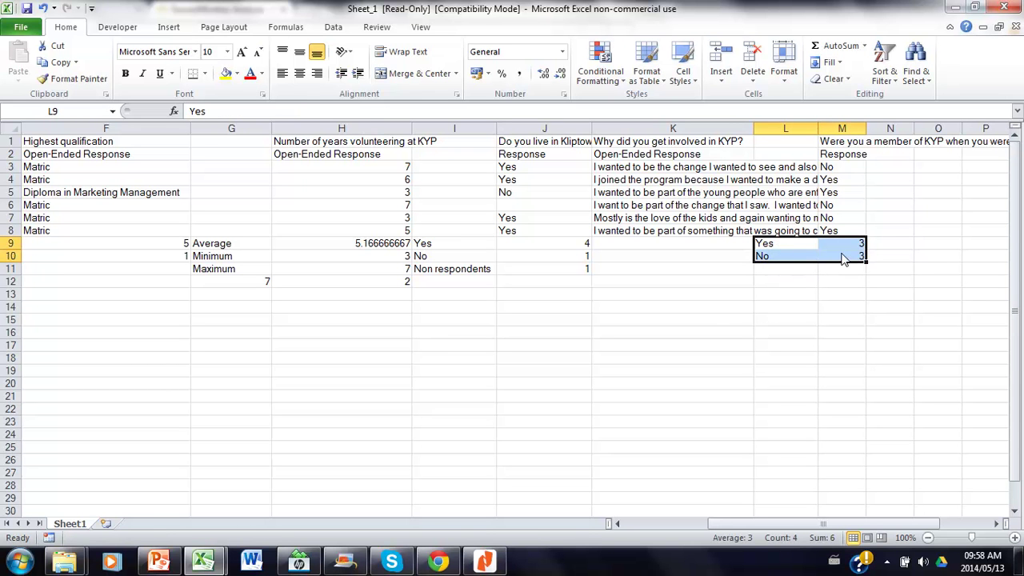
- Insert a clustered column chart of L9:M10 below the tally and delete its Series1 legend
left_click(170, 29)
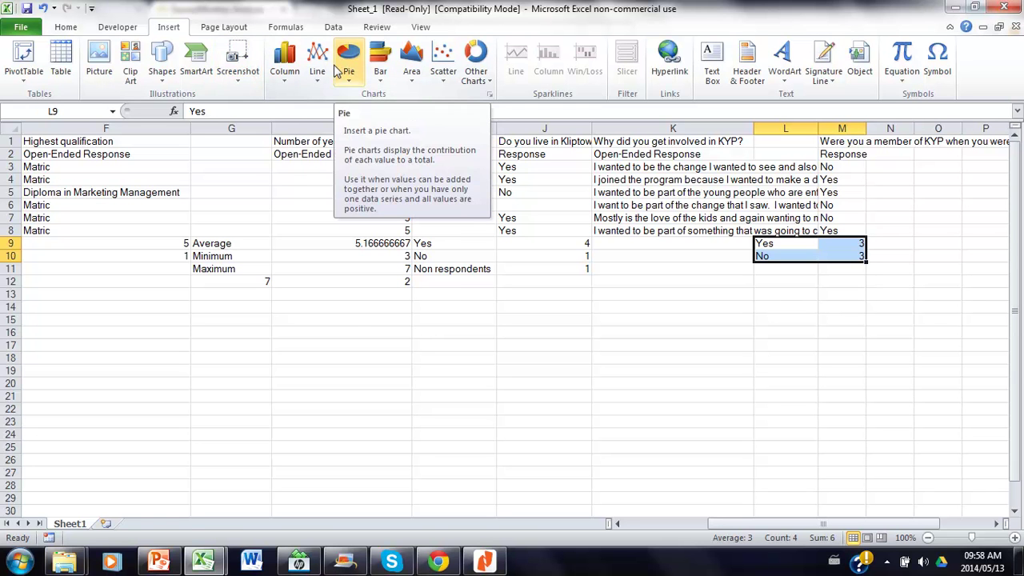
left_click(292, 51)
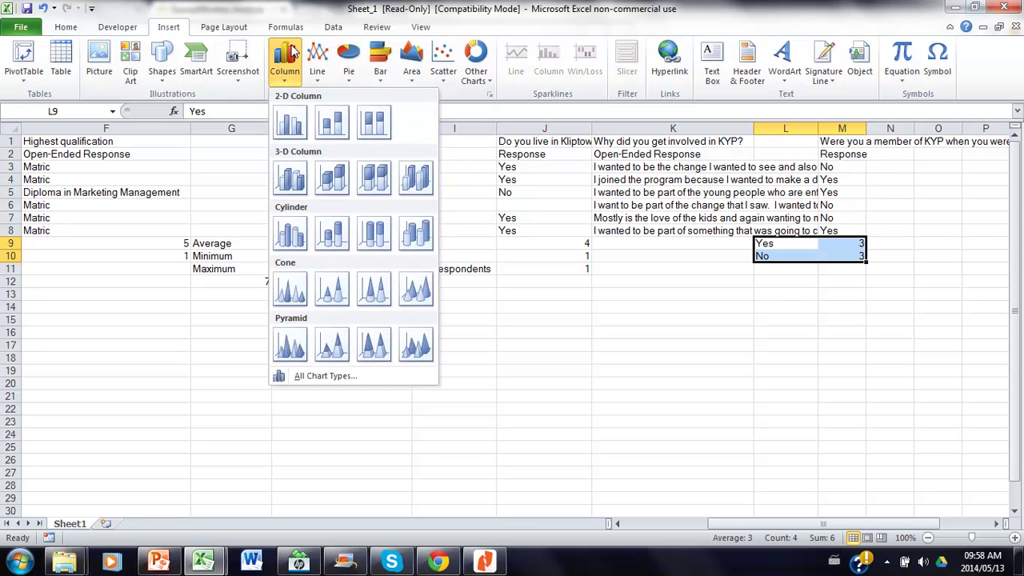
left_click(288, 121)
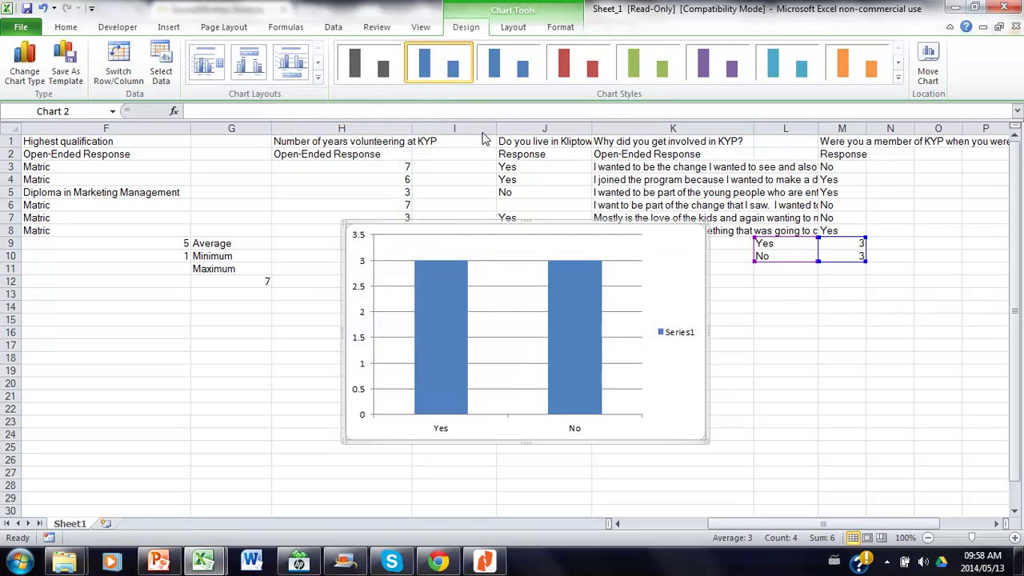
mouse_move(580, 230)
left_mouse_down()
mouse_move(761, 286)
mouse_move(816, 284)
left_mouse_up()
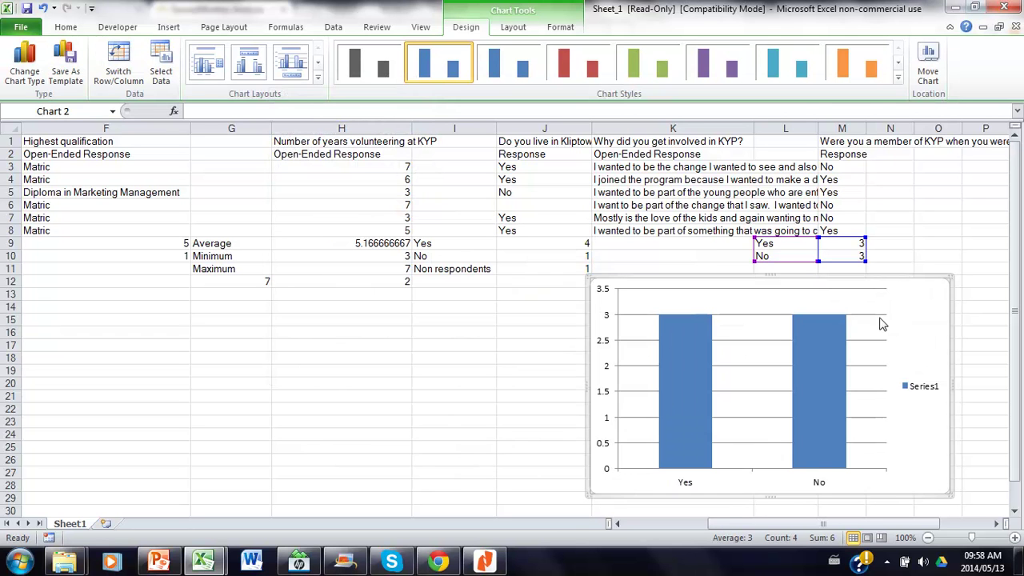
left_click(920, 389)
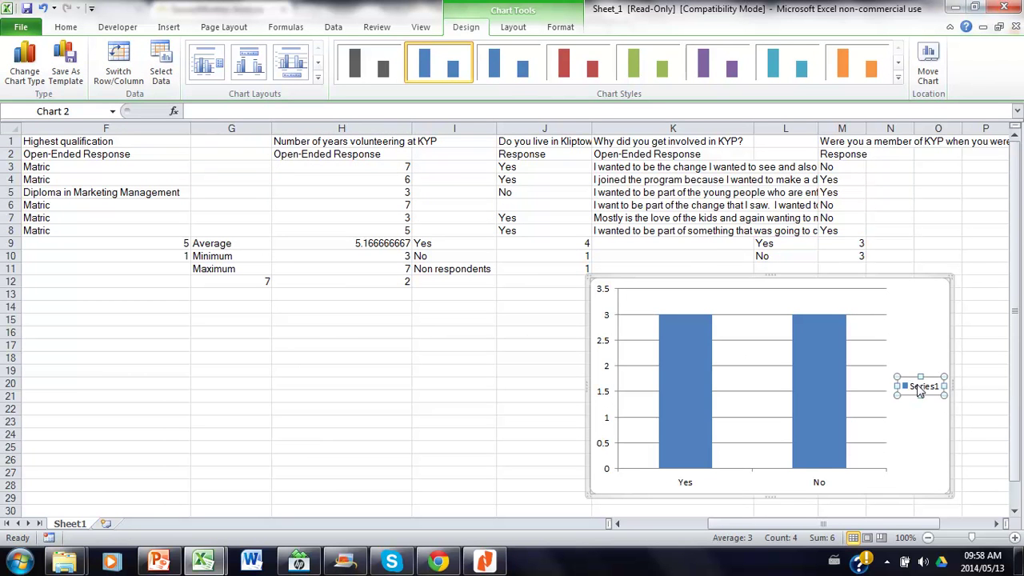
key("Delete")
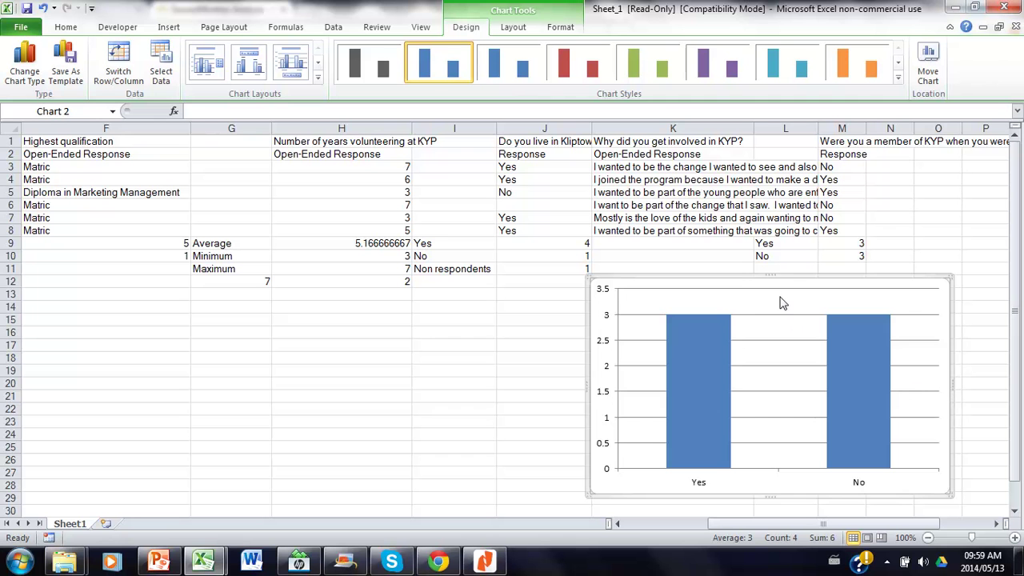
left_click_drag(739, 282, 738, 297)
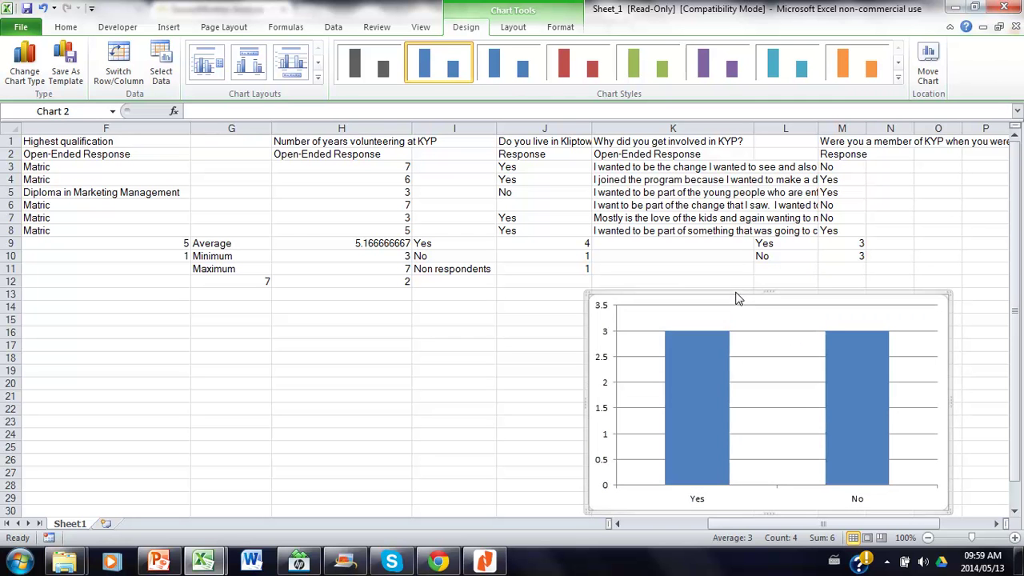
- In Save As, browse to G:\Data\TUT\B Tech PM\PJR401T\2014\proposal
left_click(26, 29)
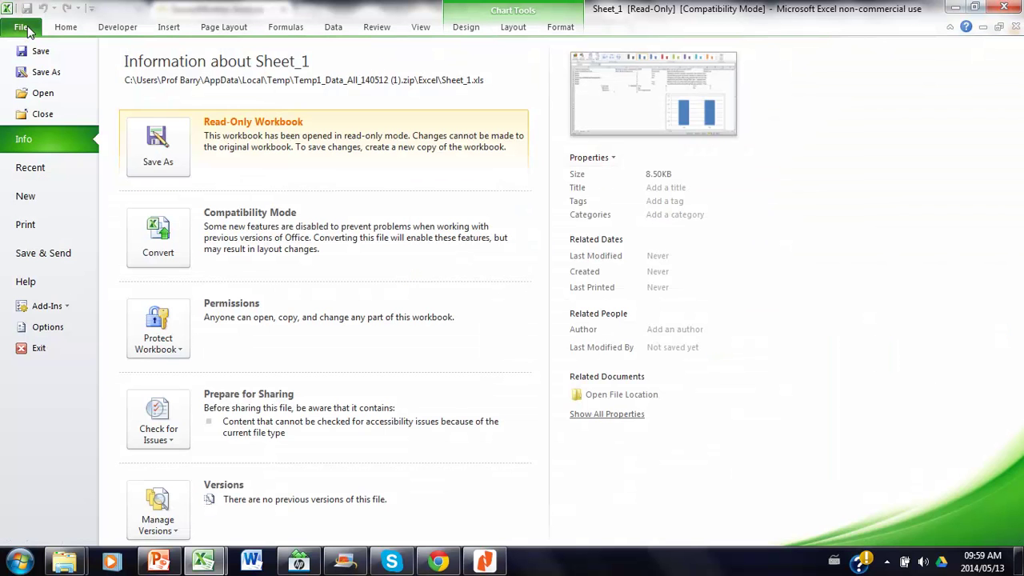
left_click(36, 72)
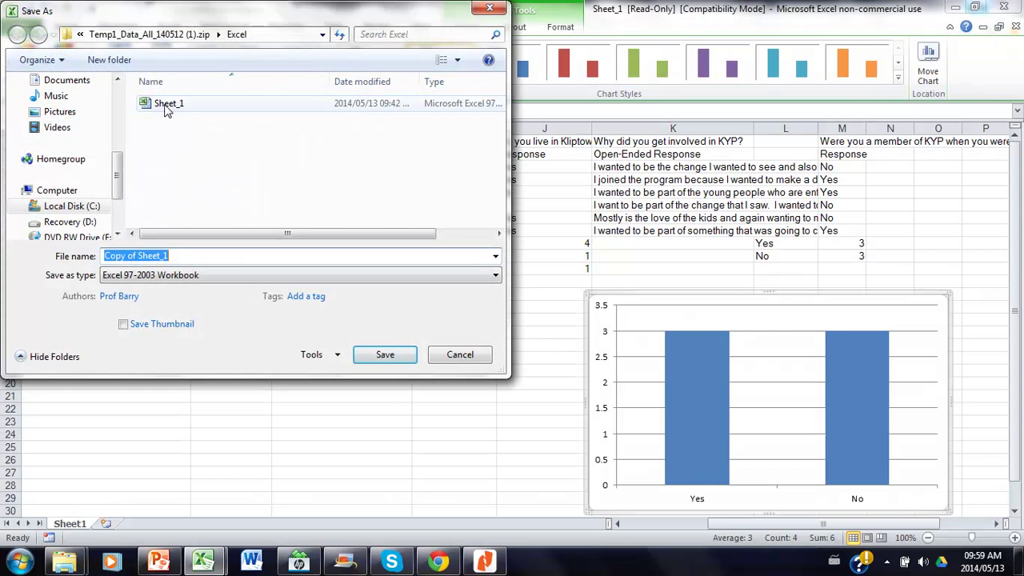
scroll(120, 216, "down", 3)
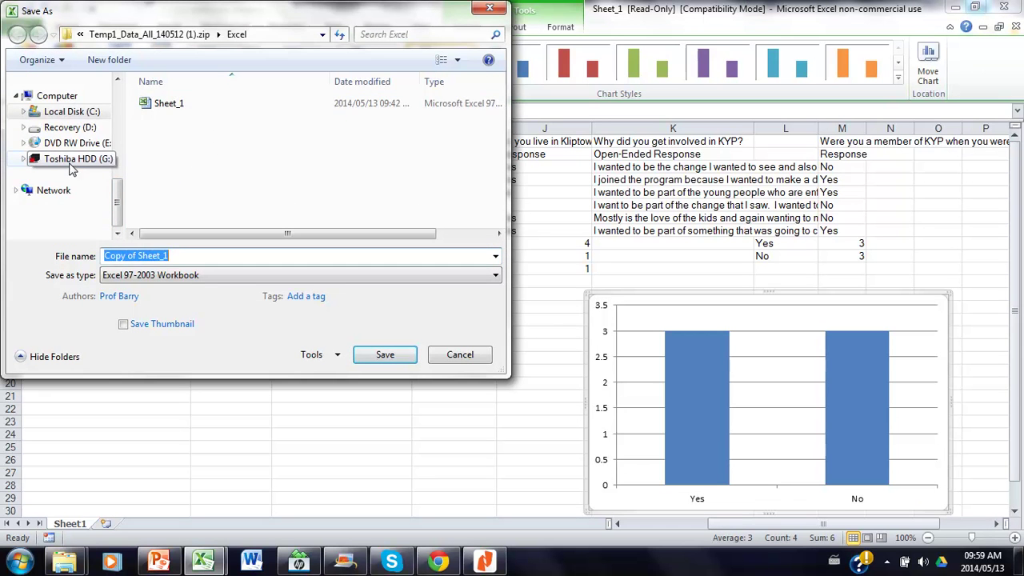
left_click(71, 158)
double_click(160, 105)
double_click(164, 150)
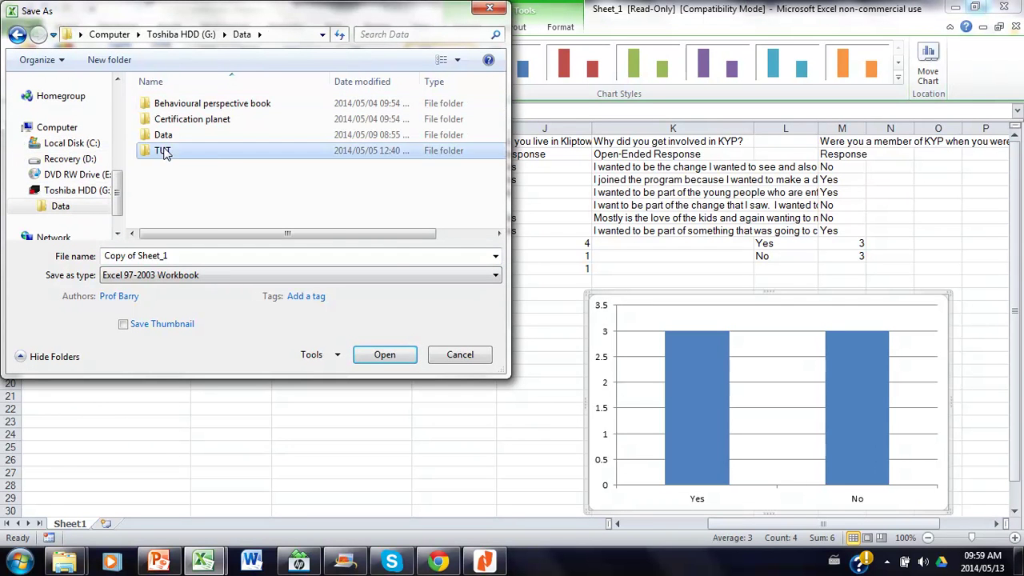
double_click(176, 182)
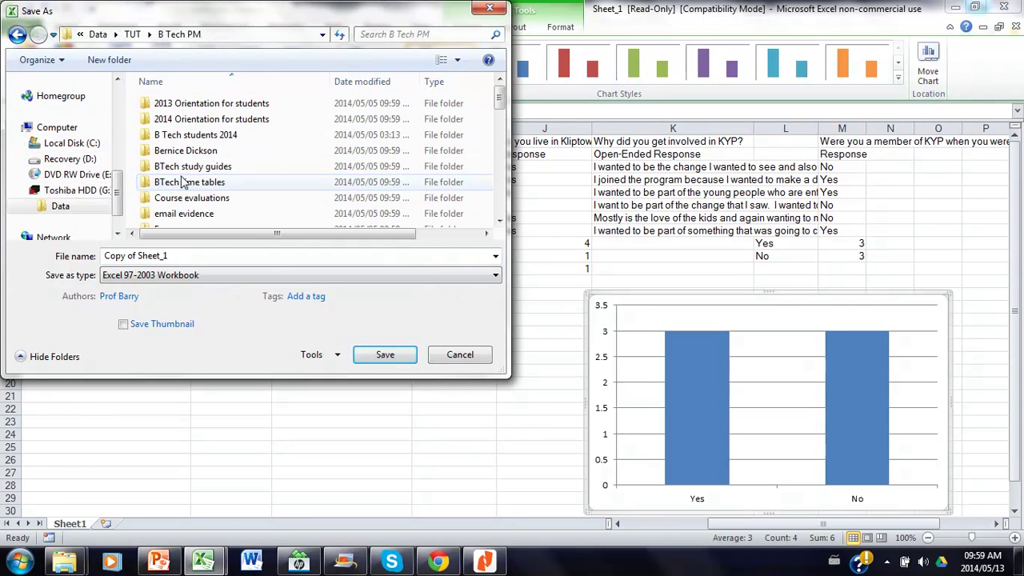
left_click(500, 203)
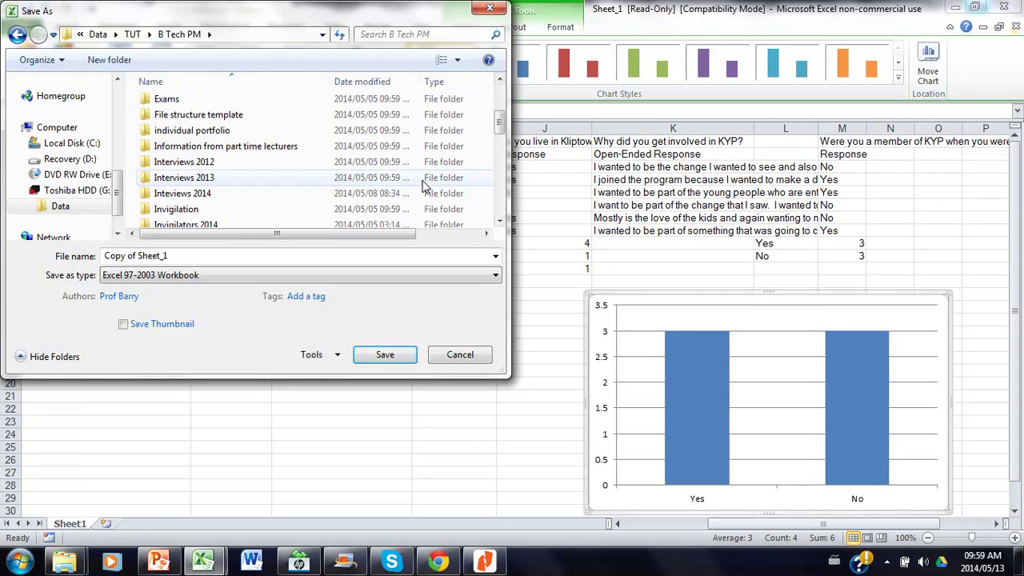
left_click(503, 199)
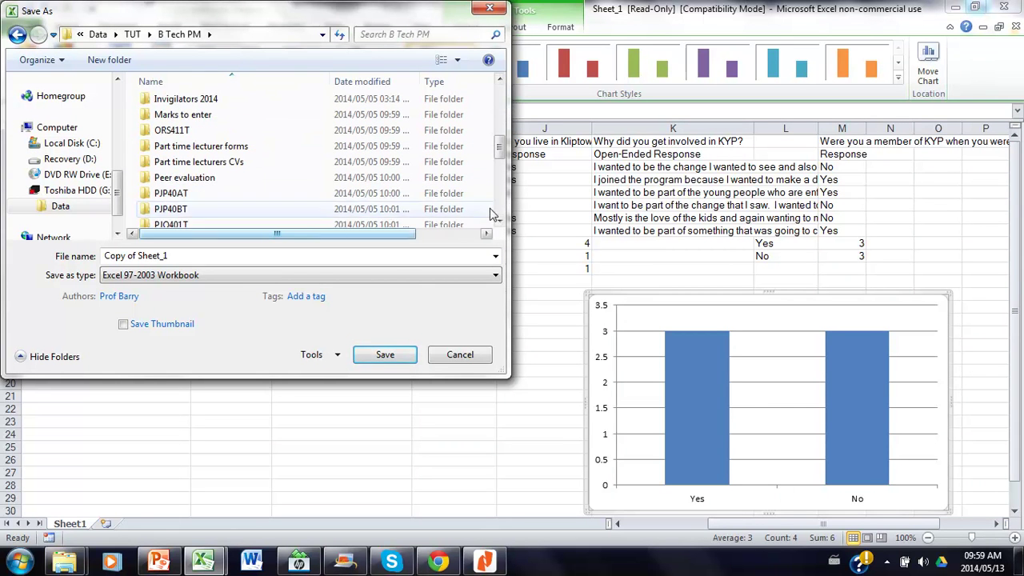
left_click(499, 221)
left_click(500, 221)
double_click(220, 204)
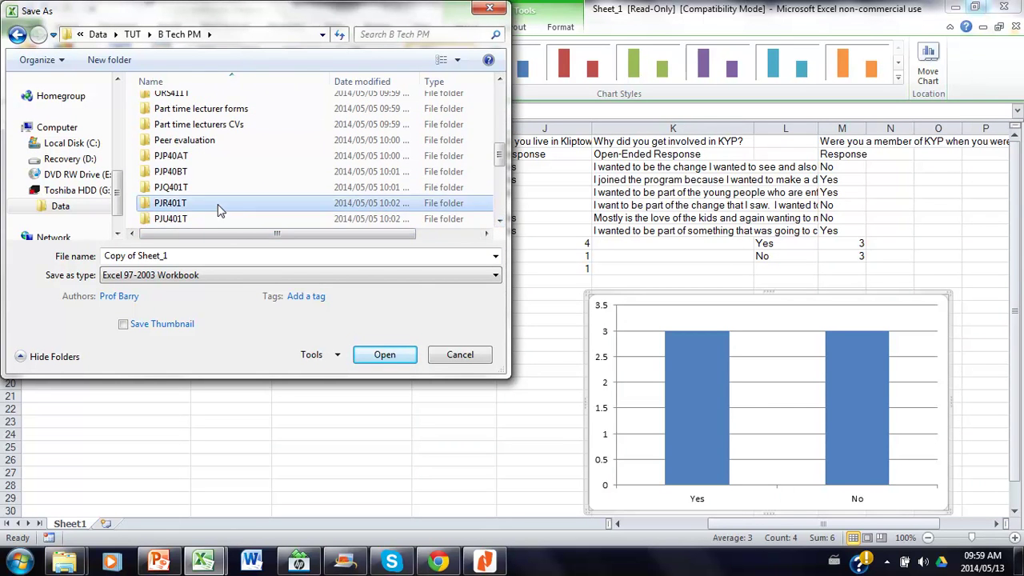
left_click(172, 136)
double_click(170, 138)
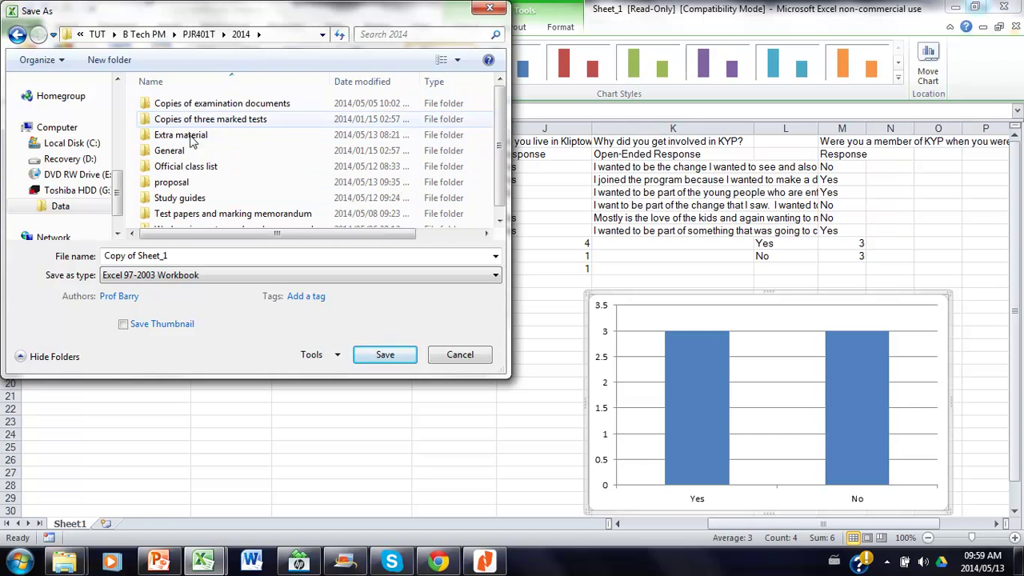
left_click(499, 220)
mouse_move(172, 171)
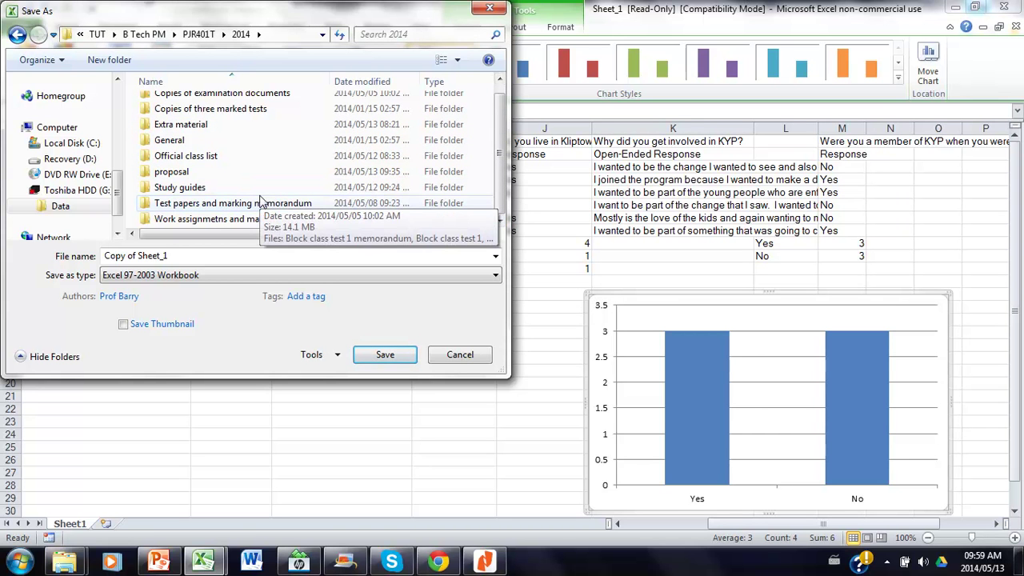
double_click(181, 172)
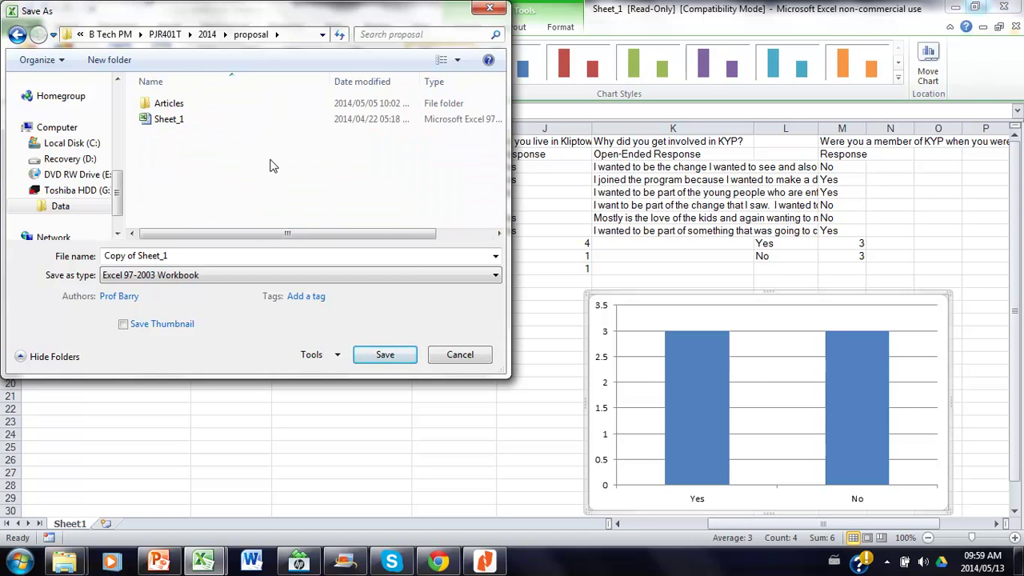
- Name the file 'Focus group demographic data' and choose the Excel Workbook format
left_click(181, 256)
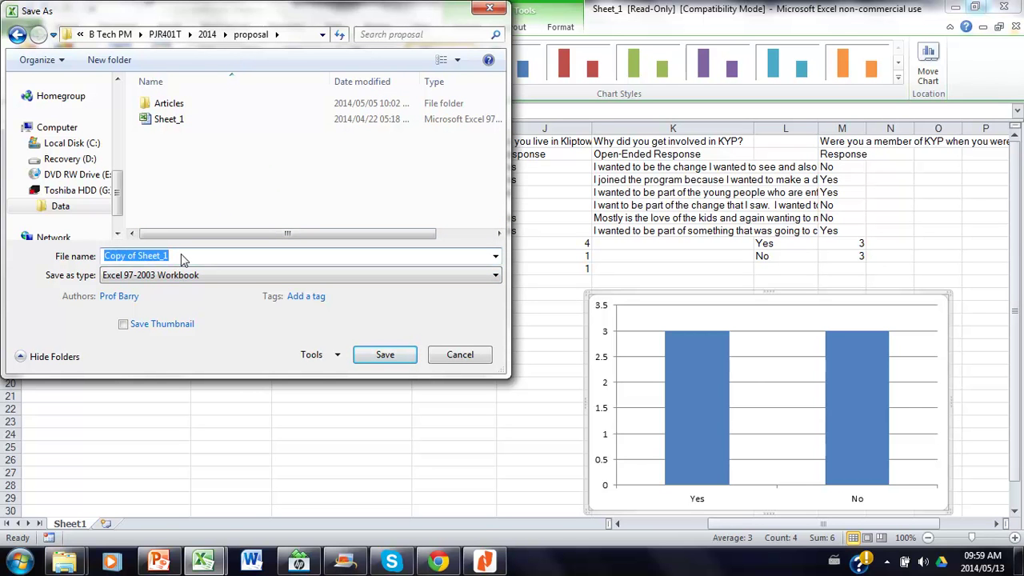
type("Foc")
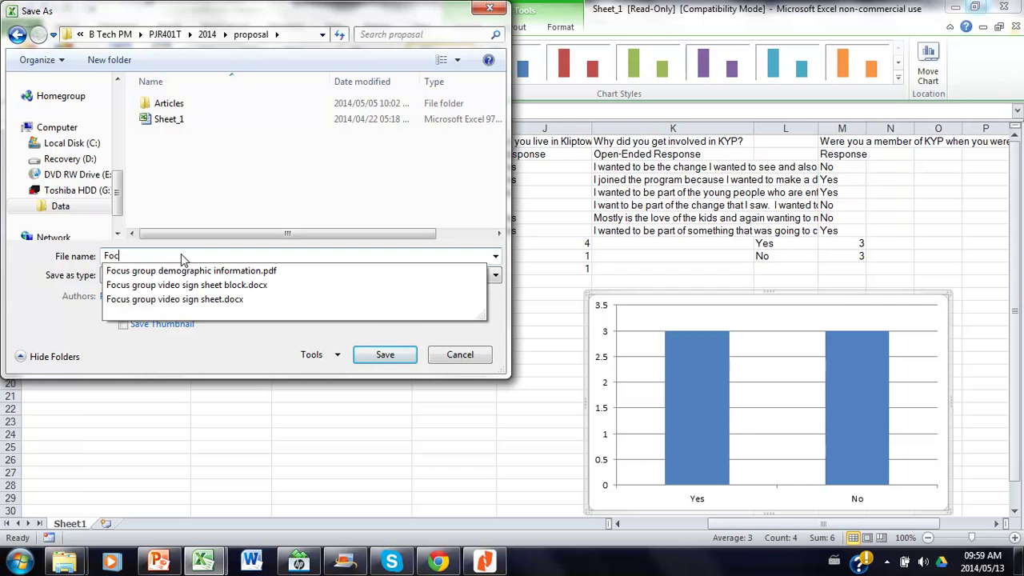
type("us group demo")
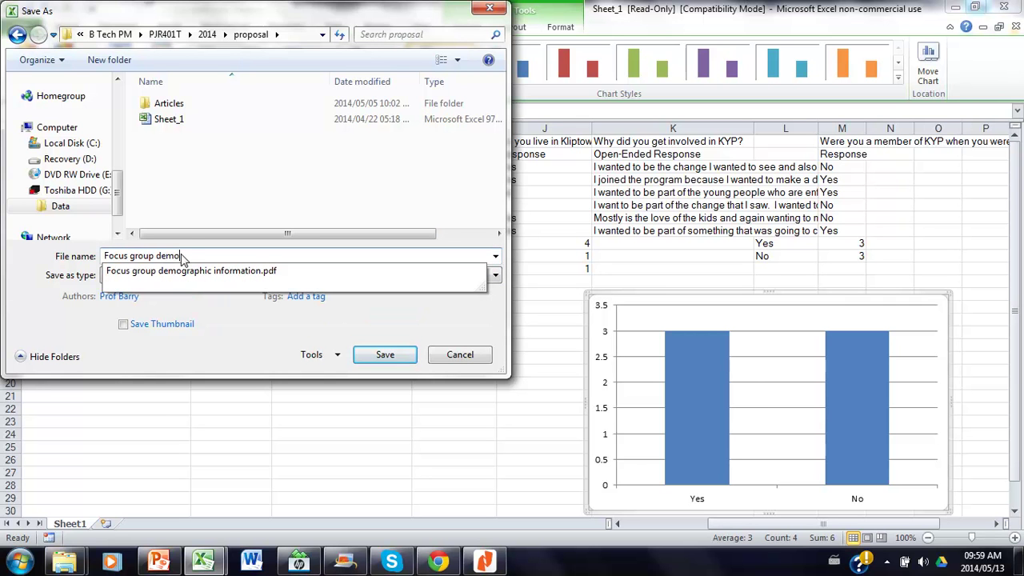
type("graphi")
type("c ")
type("data")
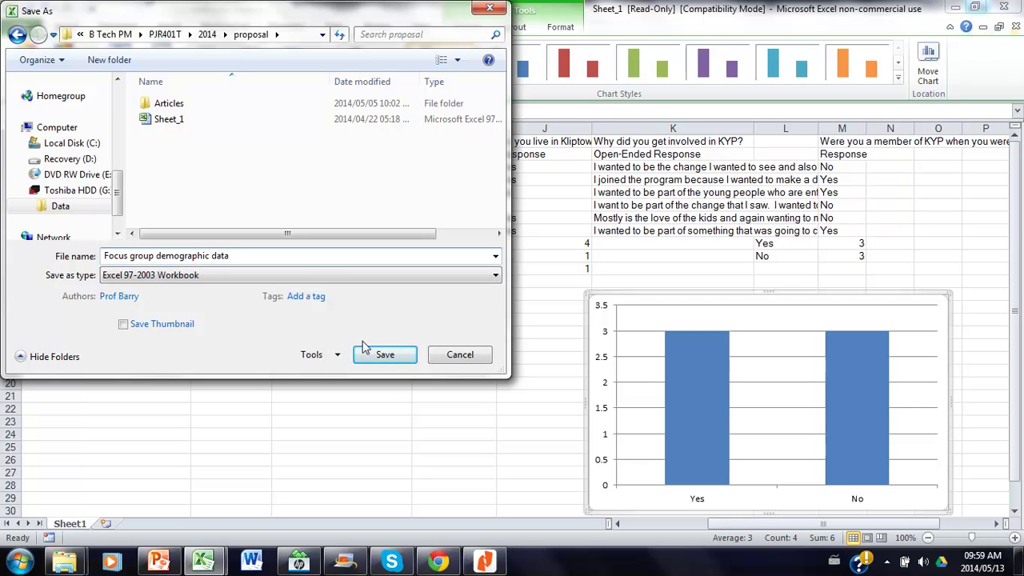
left_click(312, 276)
left_click(208, 6)
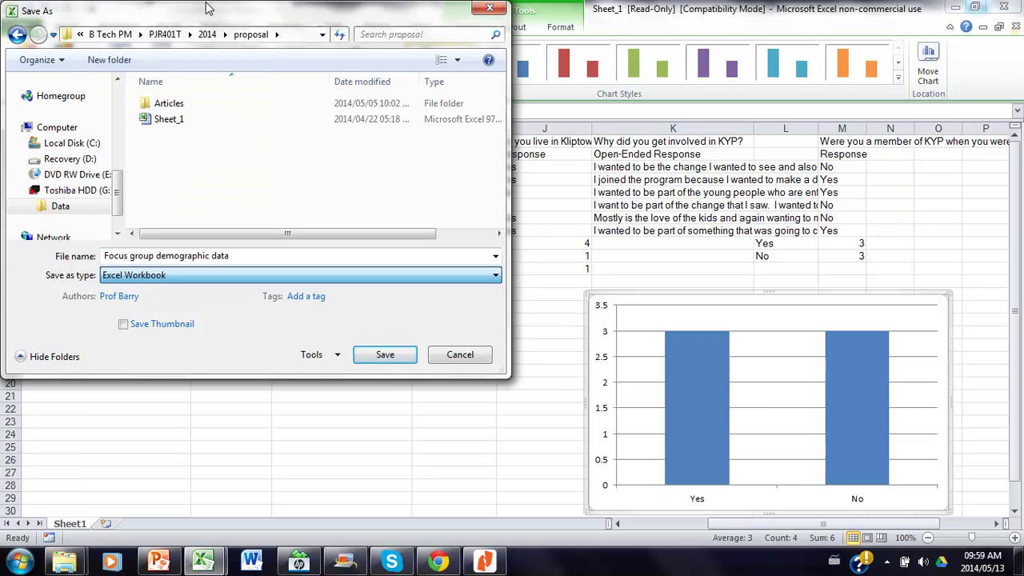
left_click(402, 359)
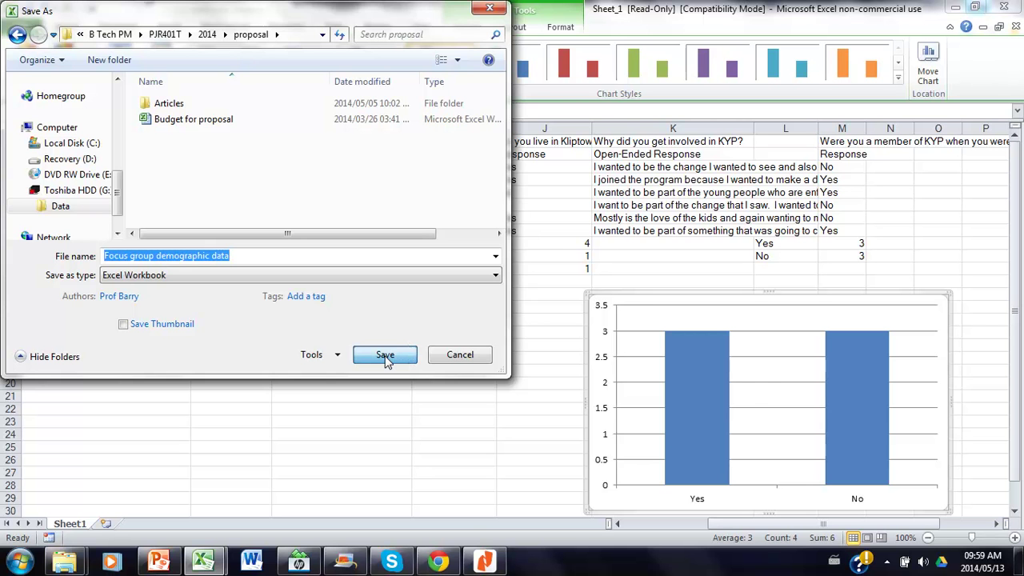
- Save the workbook, scroll back to the pie chart, and shrink the Excel window
left_click(387, 360)
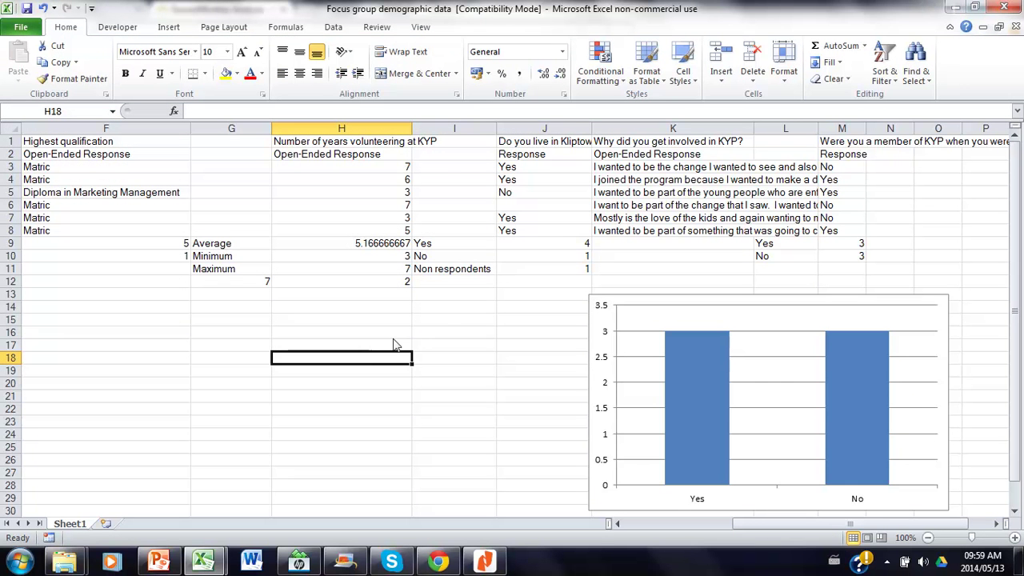
left_click(661, 221)
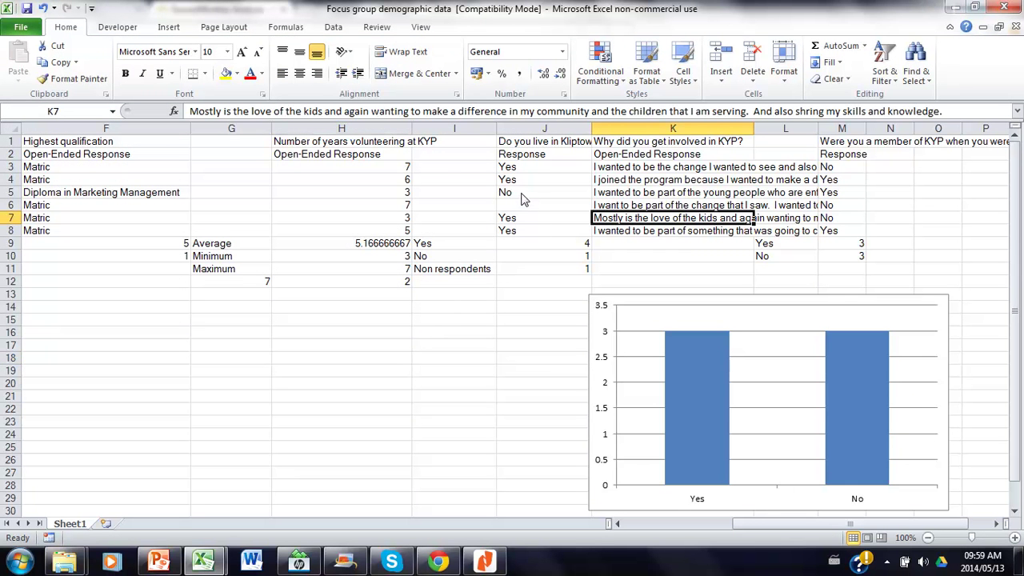
left_click(635, 518)
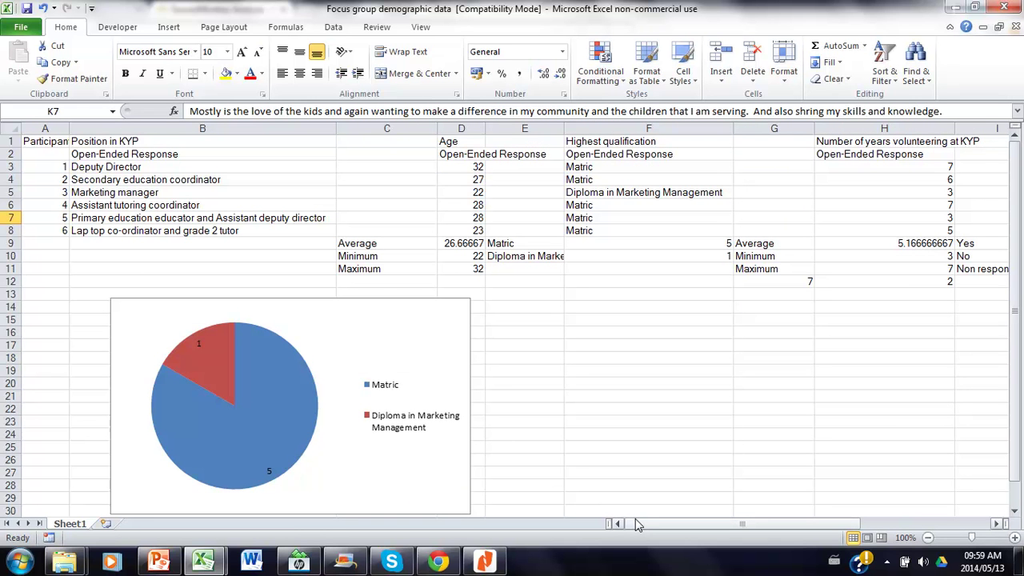
left_click(975, 7)
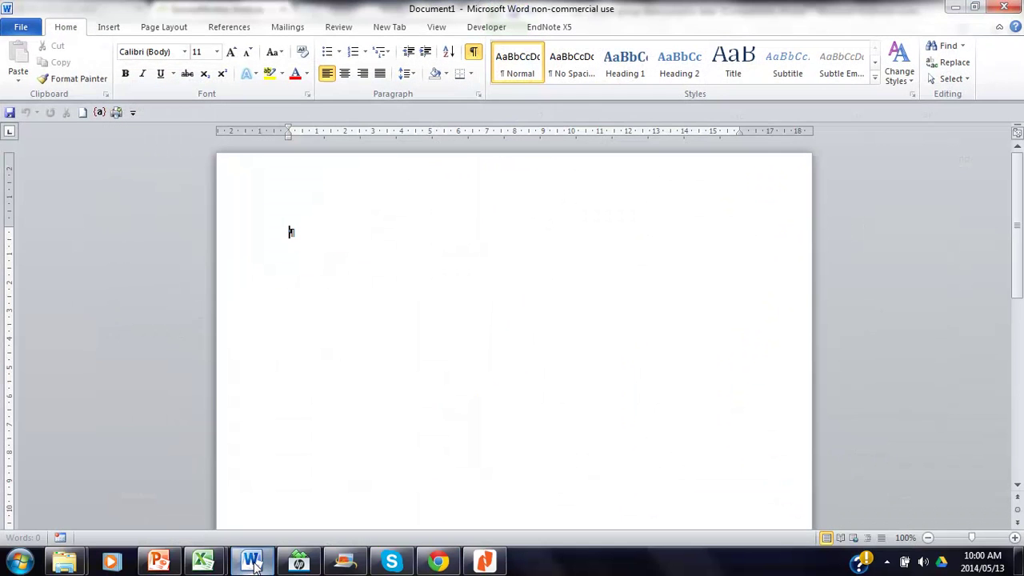
- Open the focus group demographic report from Recent and zoom to page width
left_click(16, 29)
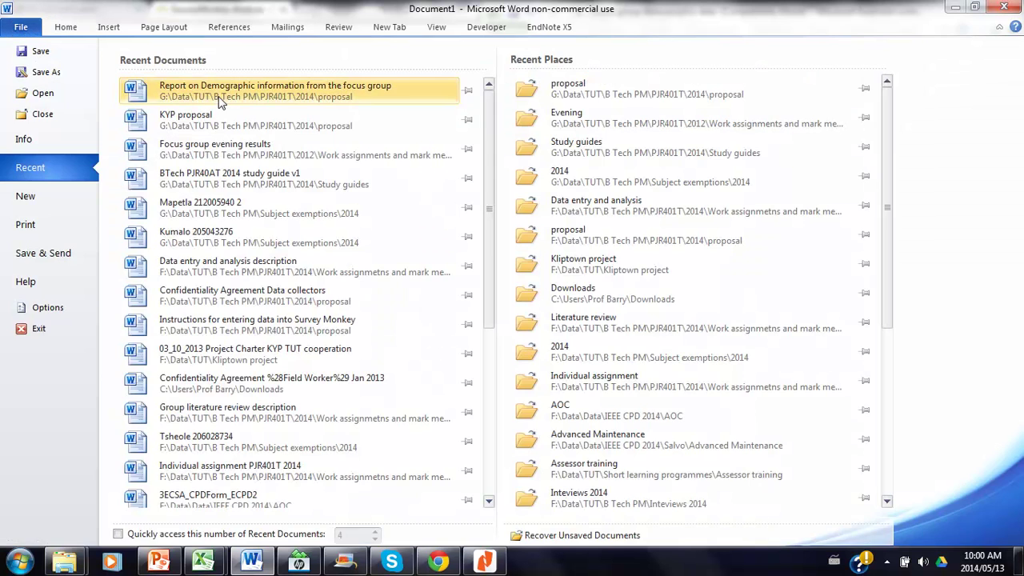
left_click(220, 97)
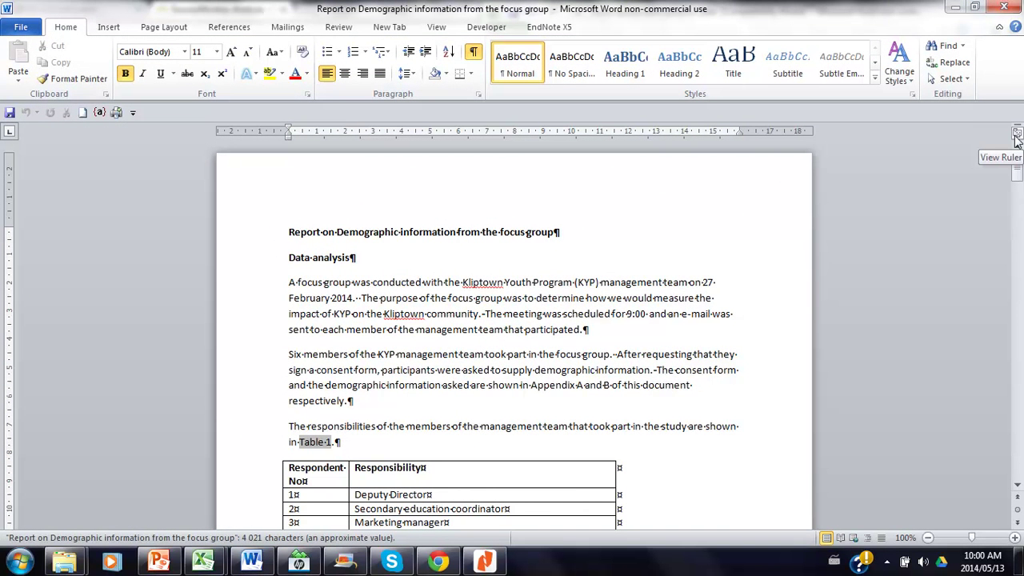
left_click(436, 27)
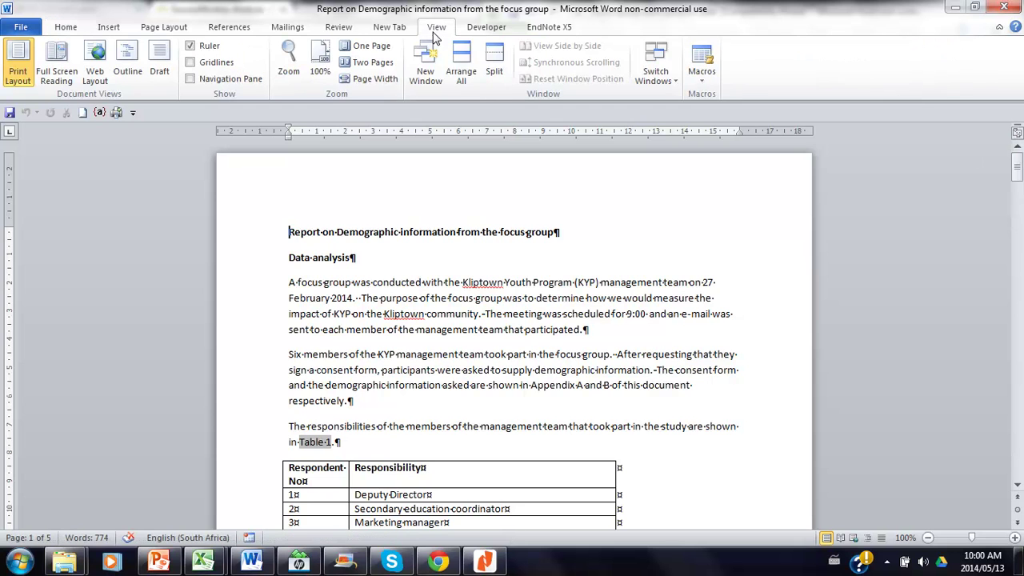
left_click(374, 78)
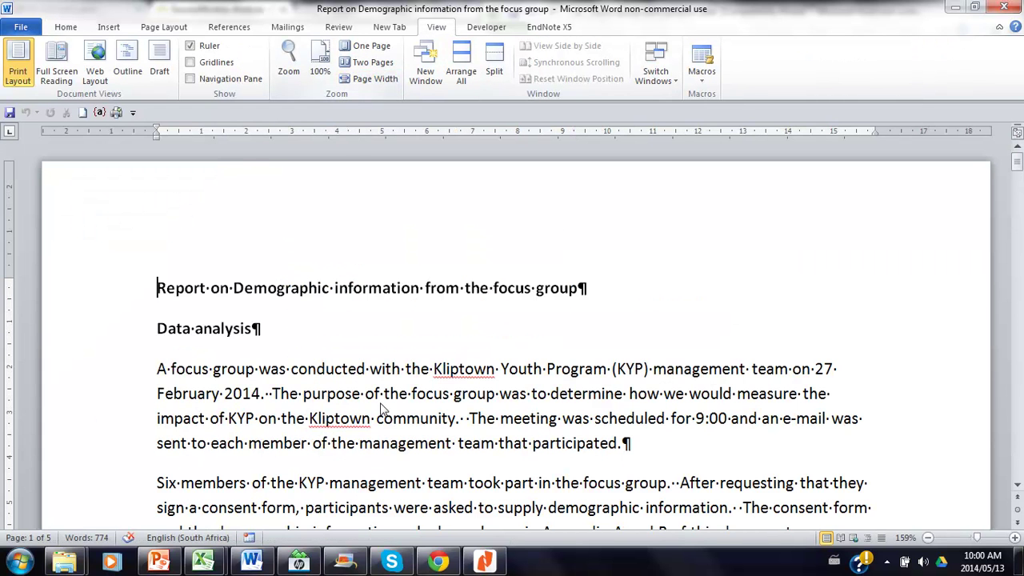
- Move the Data analysis heading below the report's first paragraph
left_click(1017, 485)
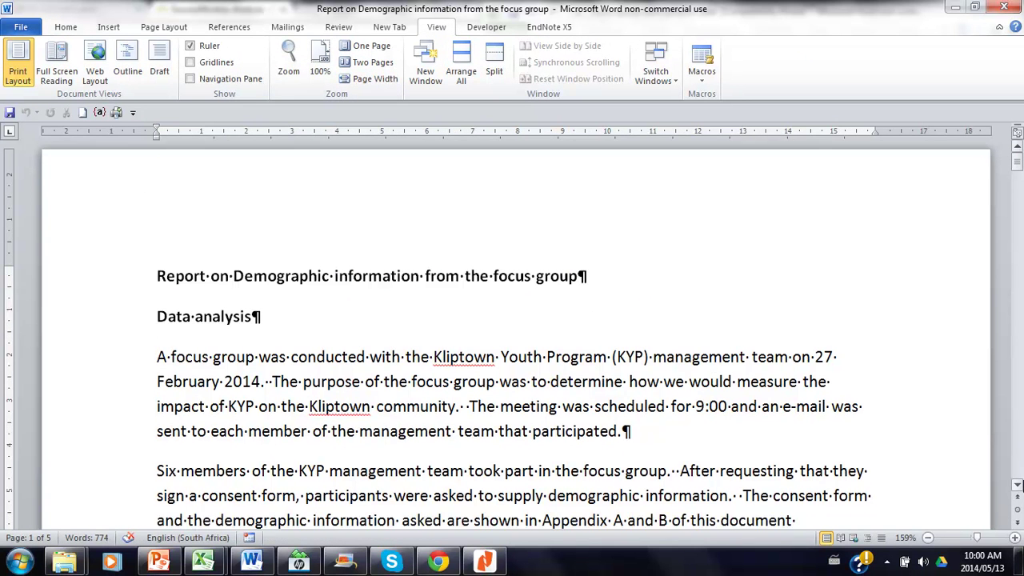
left_click_drag(1018, 485, 1018, 485)
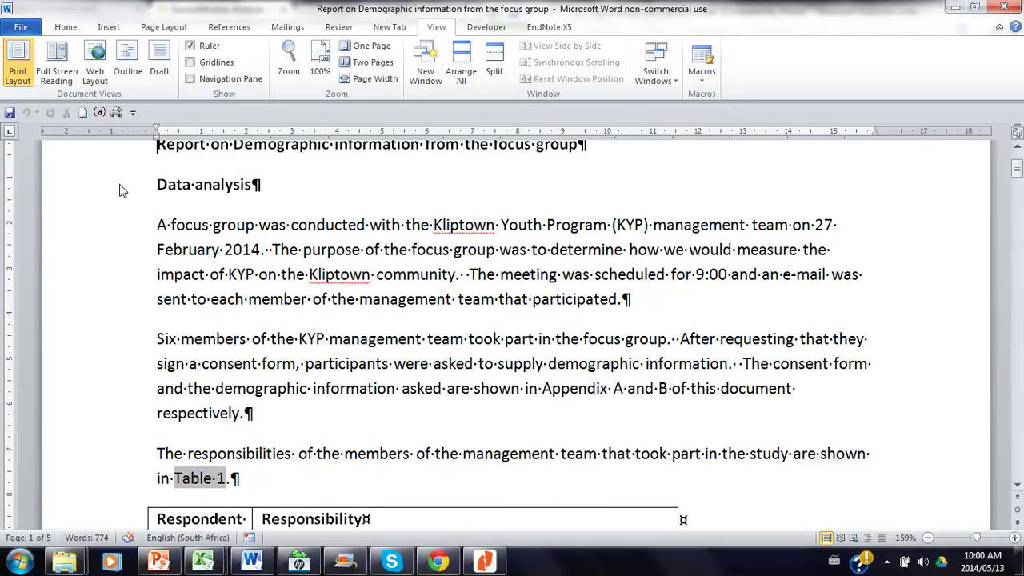
left_click(132, 187)
mouse_move(188, 192)
left_mouse_down()
mouse_move(157, 298)
mouse_move(159, 340)
left_mouse_up()
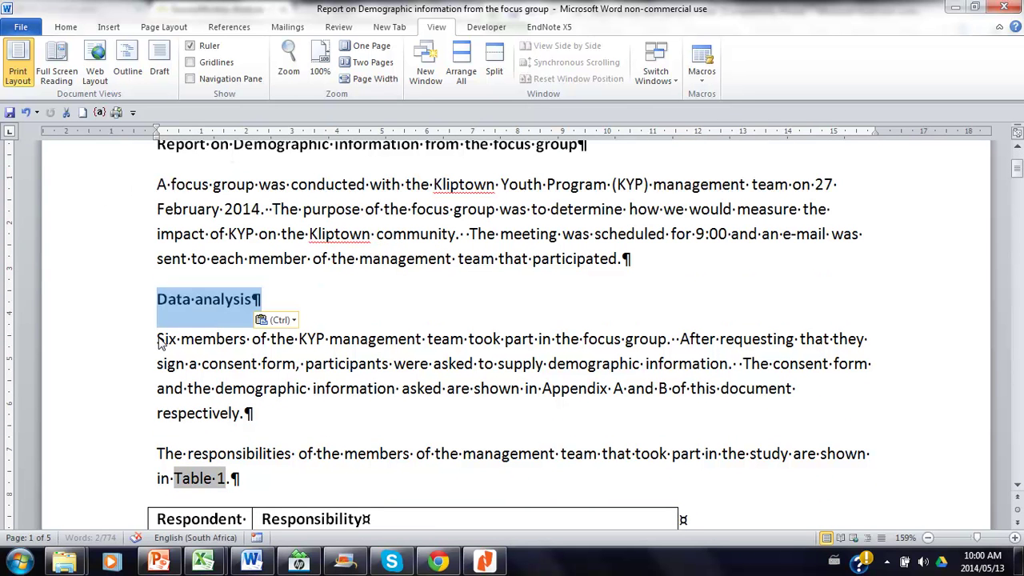
- Add a bold 'Introduction' heading above the first paragraph
left_click(157, 184)
key("Return")
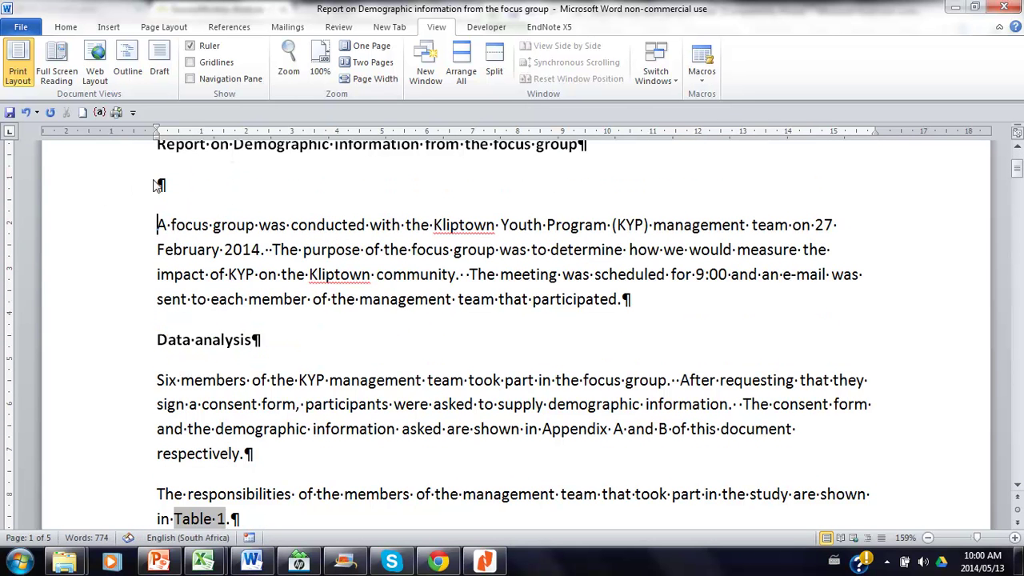
type("Intro")
type("duction")
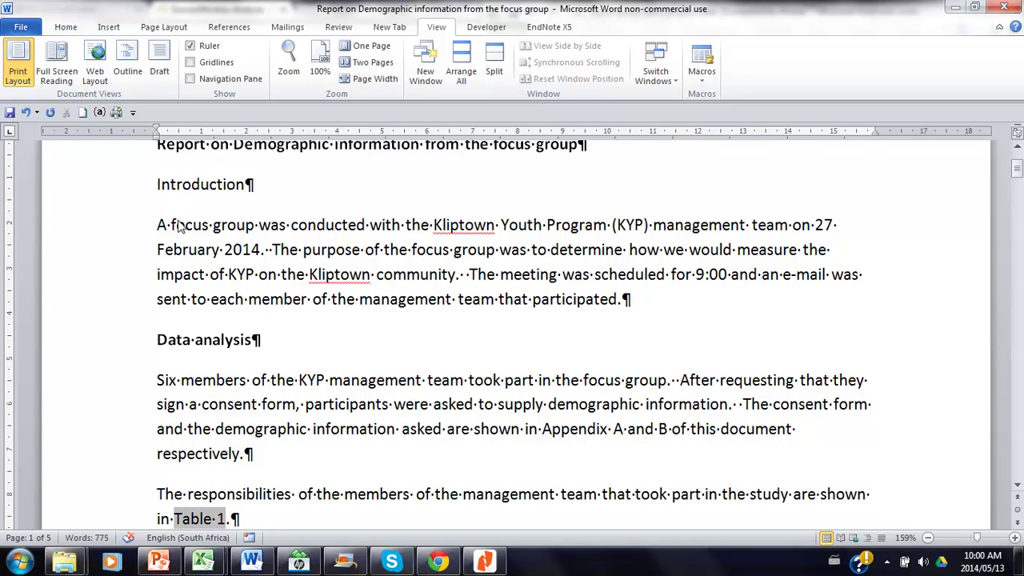
left_click(136, 200)
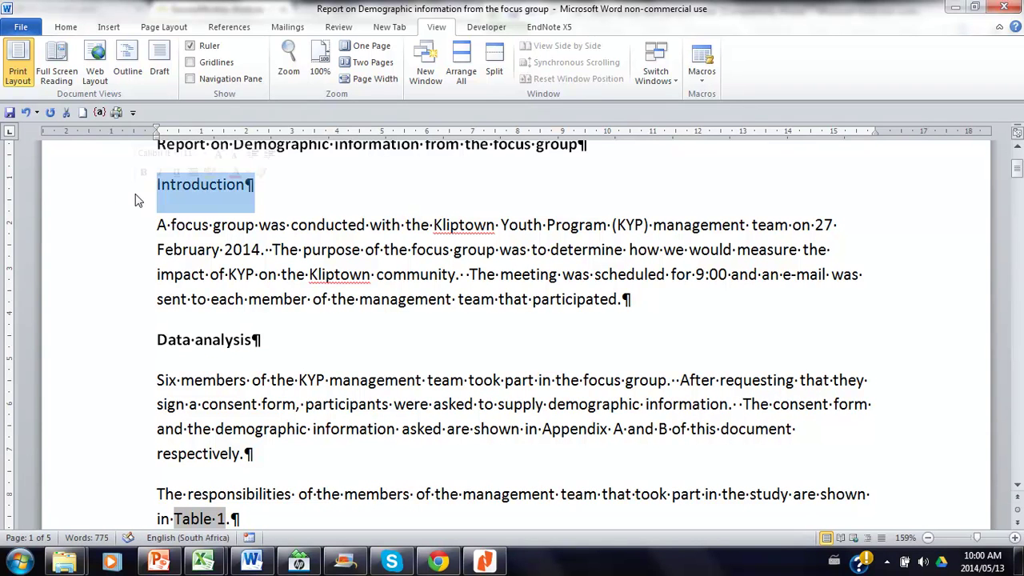
left_click(66, 27)
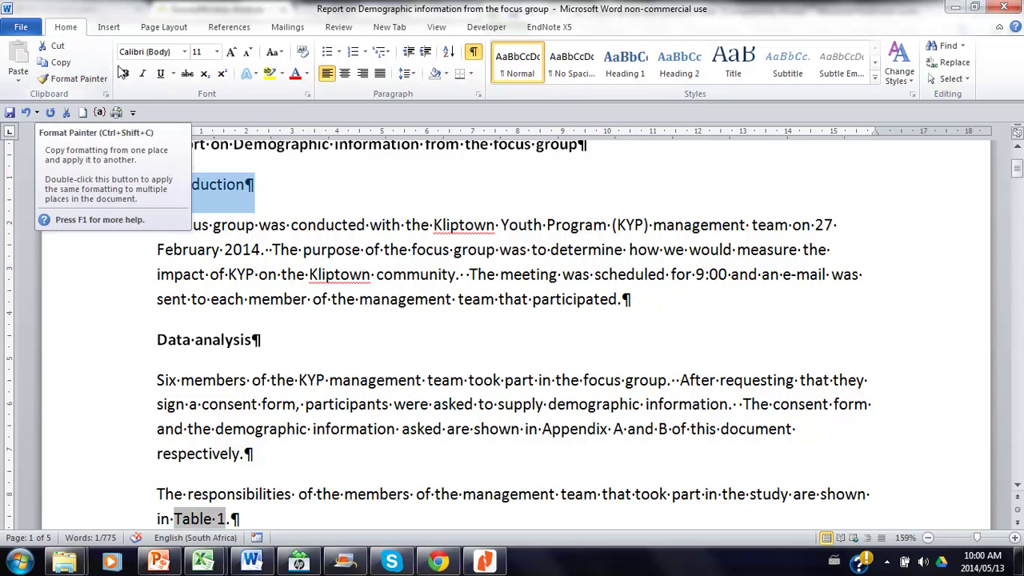
left_click(304, 275)
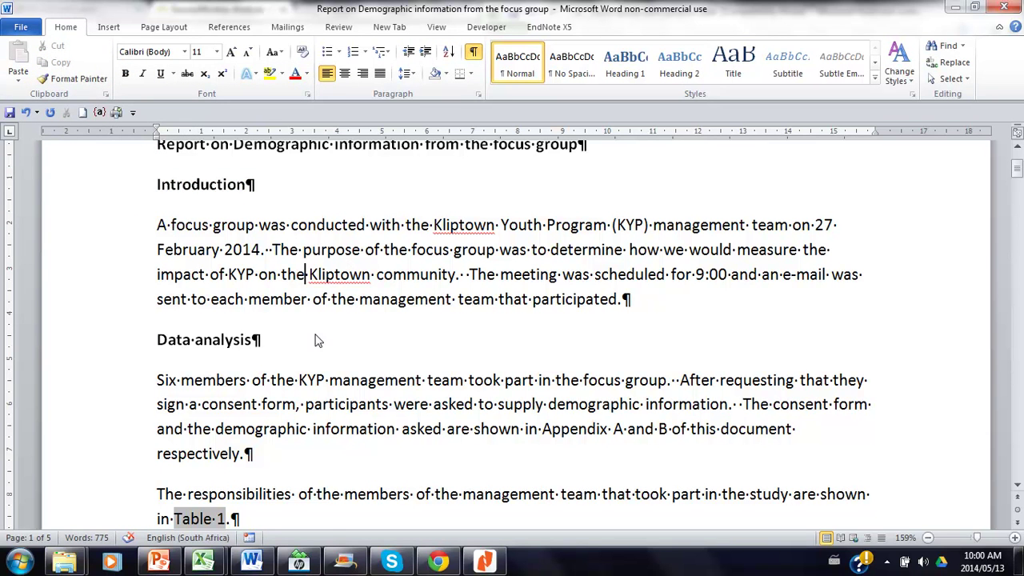
- Rename the Data analysis heading to 'Data collection and analysis'
left_click(155, 355)
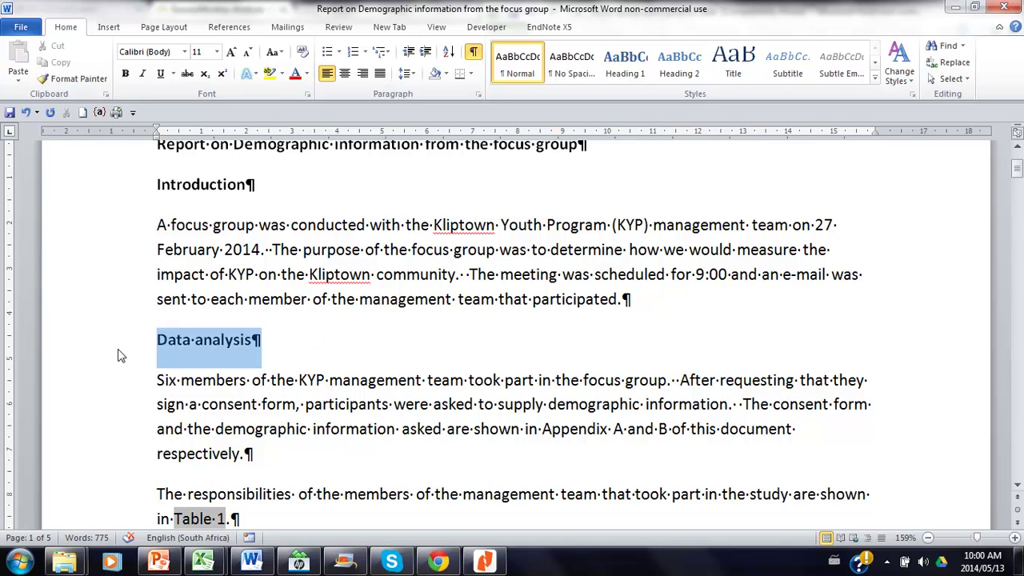
left_click(195, 381)
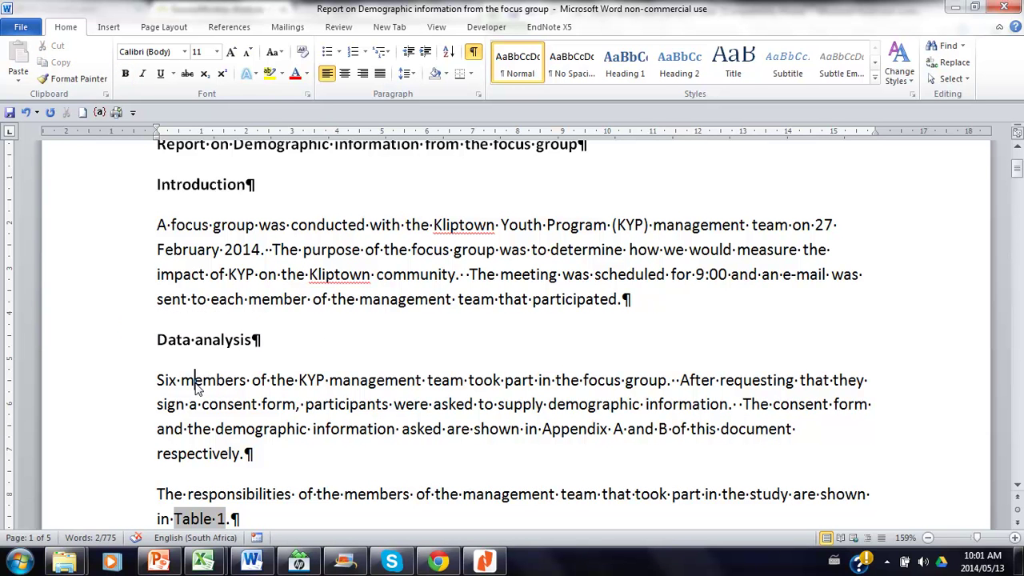
left_click(1018, 487)
left_click(1018, 488)
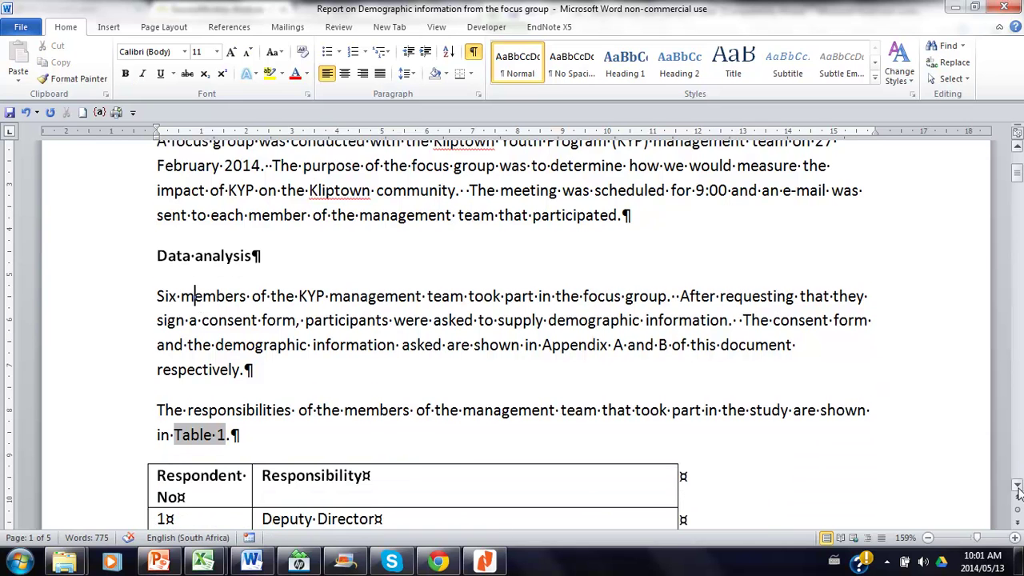
left_click(1018, 488)
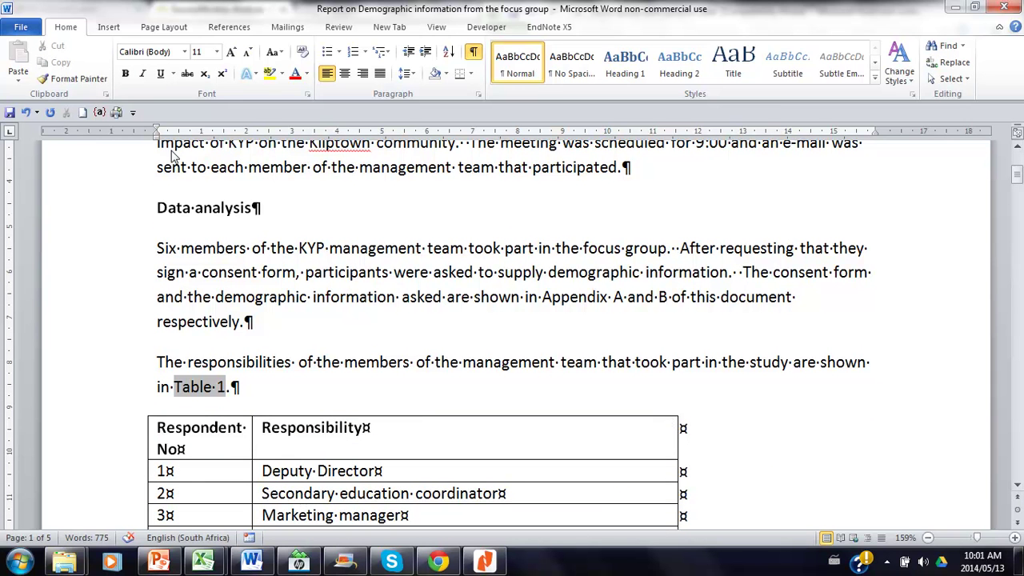
left_click(195, 208)
type("c")
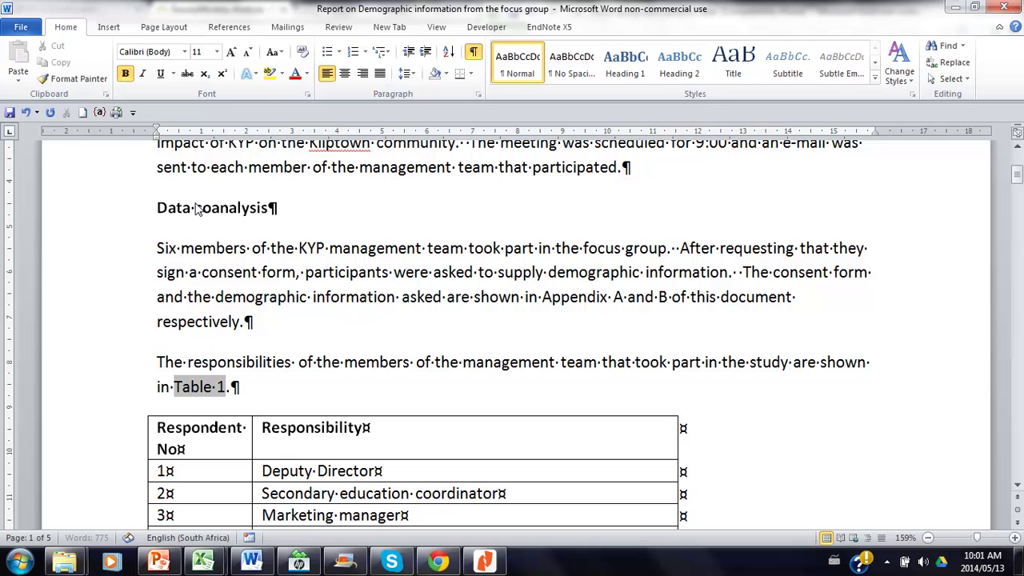
type("ollection and")
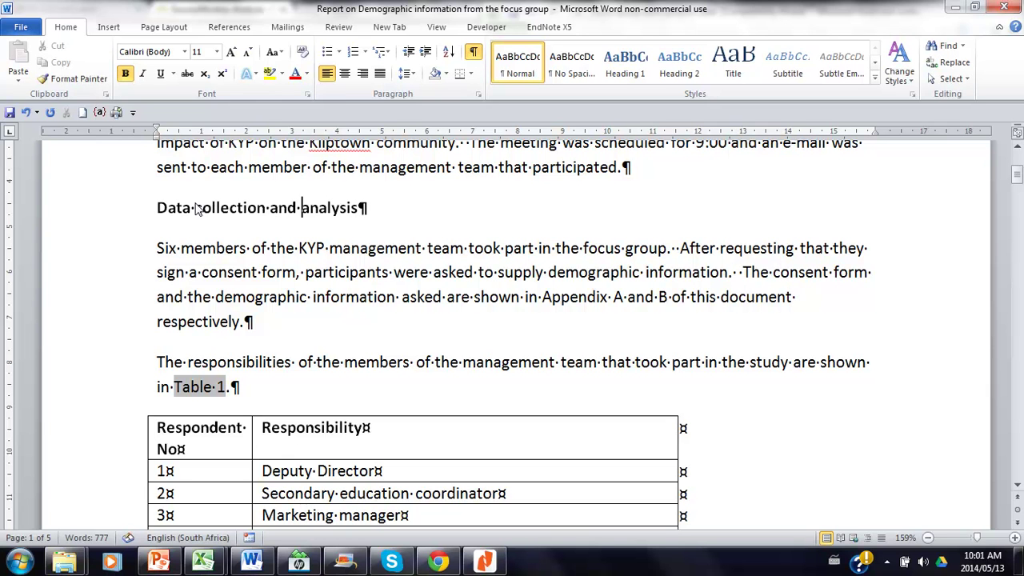
left_click(133, 249)
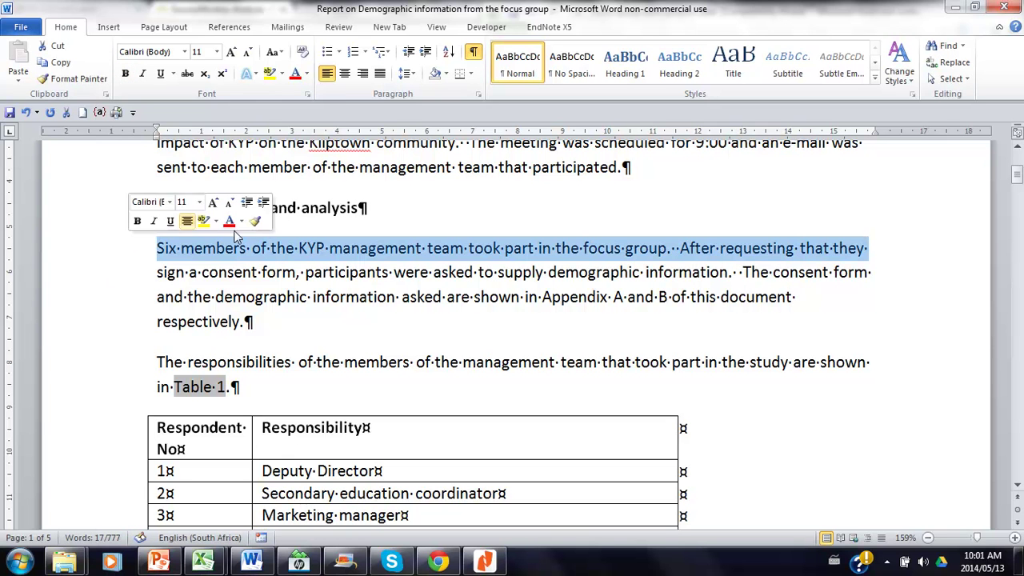
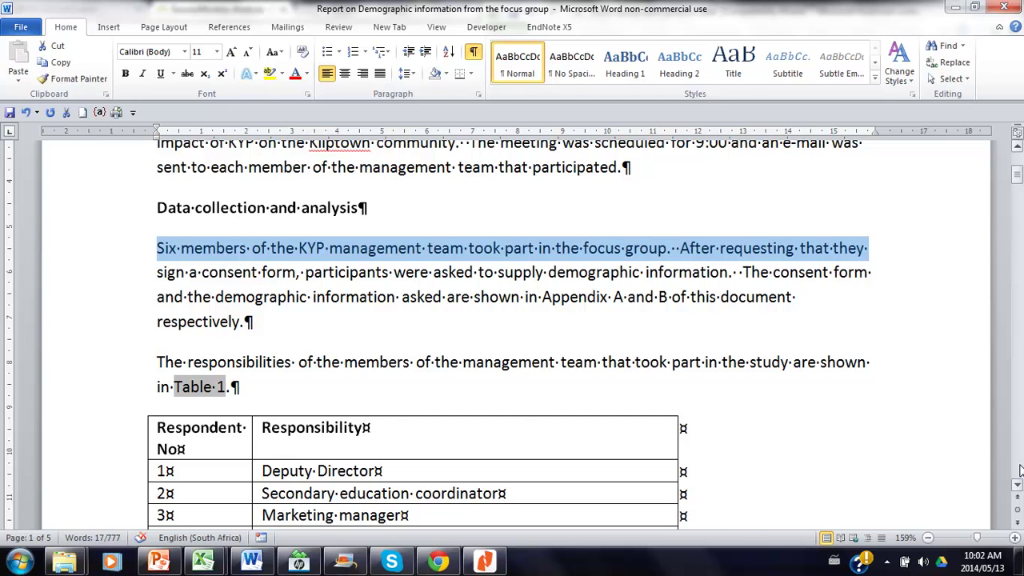
- Scroll down to the Appendix A consent form heading
scroll(1021, 470, "down", 5)
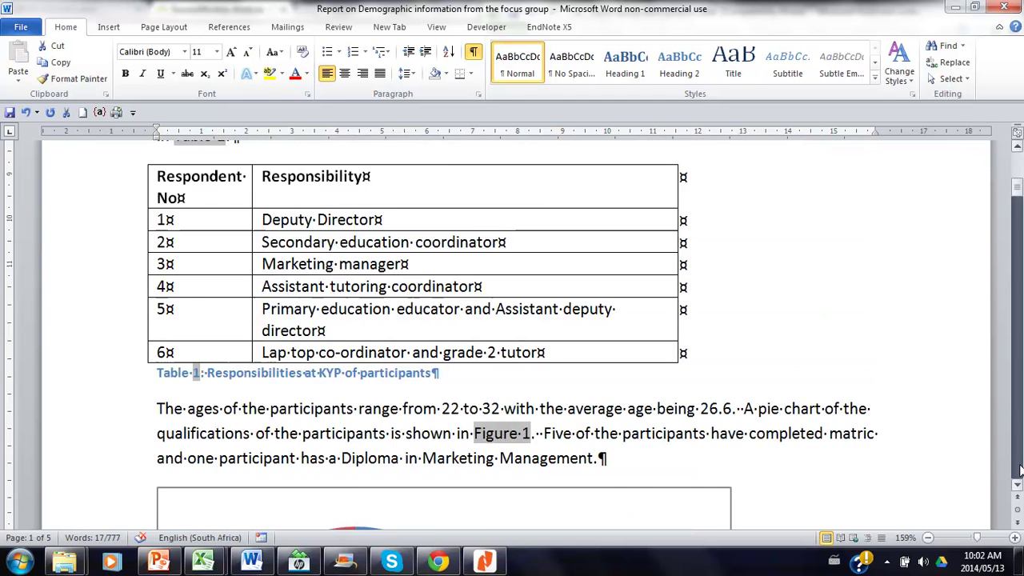
scroll(1021, 471, "down", 5)
scroll(1021, 471, "down", 5)
scroll(1021, 471, "down", 5)
scroll(1021, 471, "down", 5)
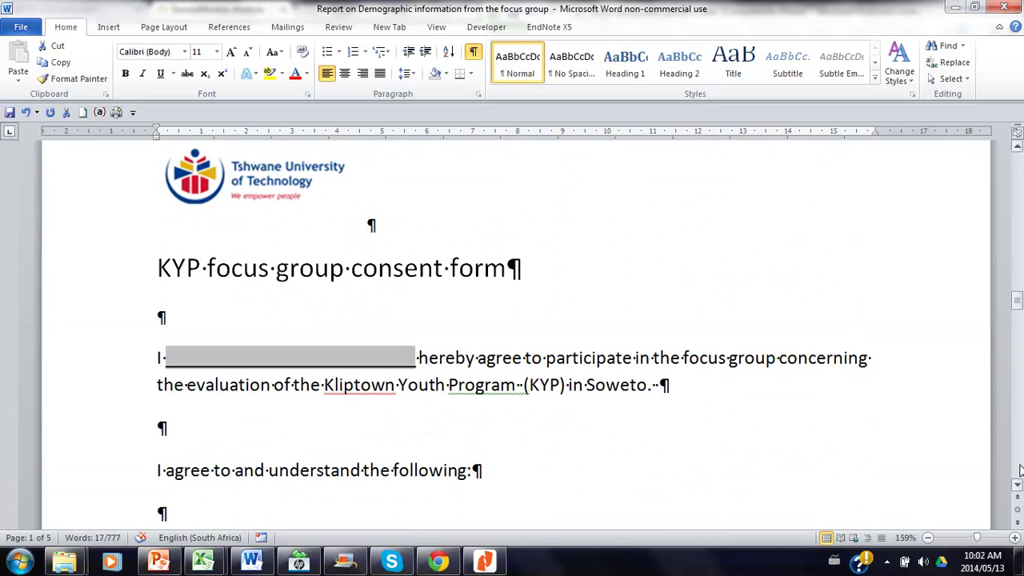
left_click(1018, 148)
left_click(1018, 148)
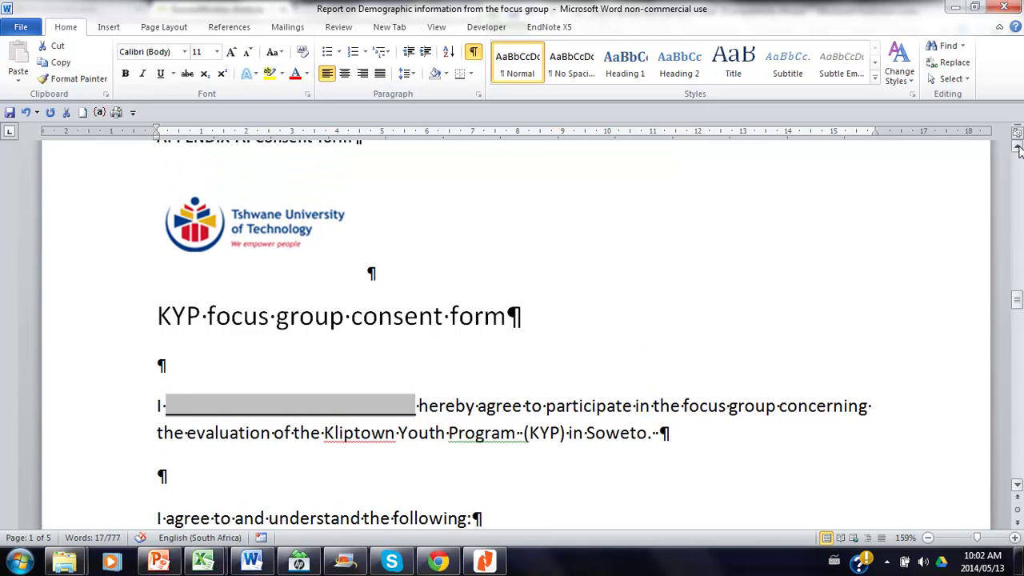
left_click(1018, 148)
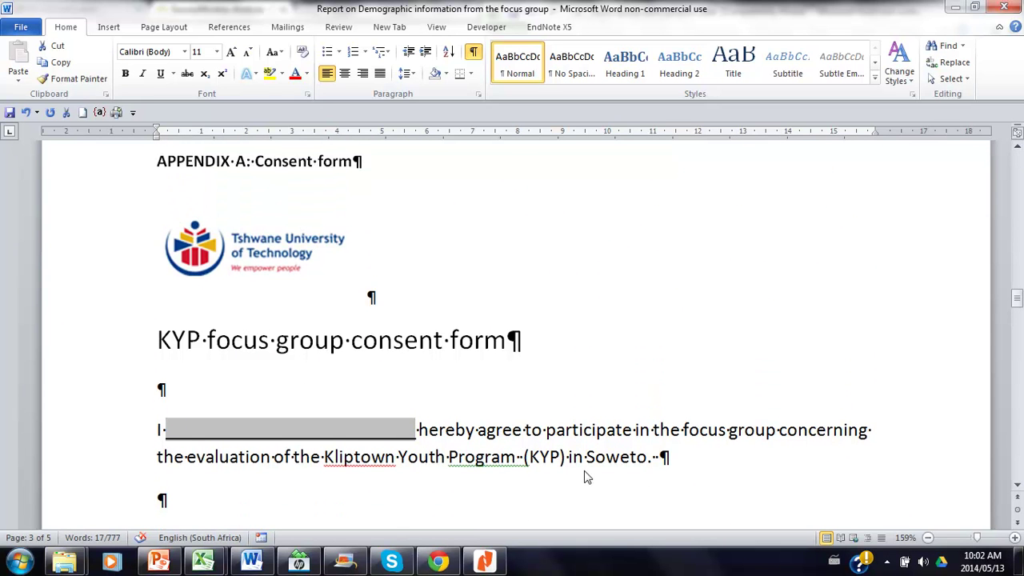
left_click(1018, 487)
- Select 'will be filmed', 'study may be published', 'only contain summarized information' and 'my personal views' in items 1–3
scroll(1018, 488, "down", 1)
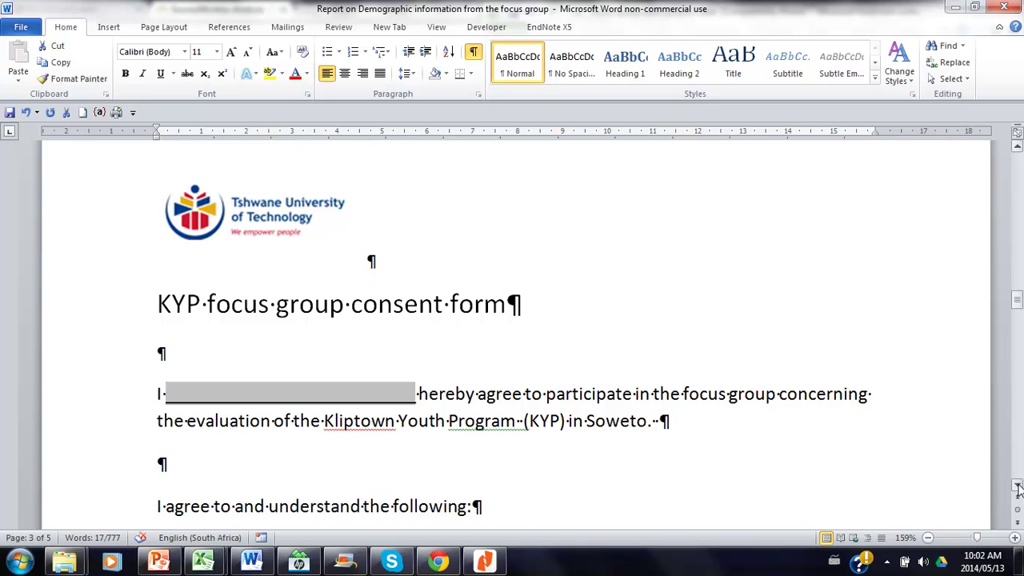
scroll(1018, 488, "down", 1)
scroll(1018, 489, "down", 1)
scroll(1017, 488, "down", 1)
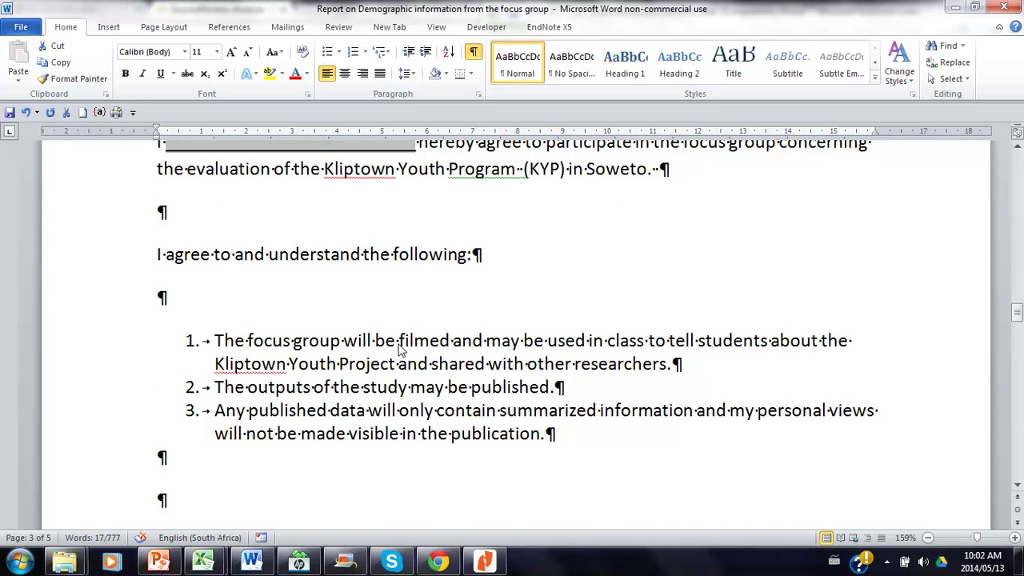
left_click_drag(349, 342, 450, 343)
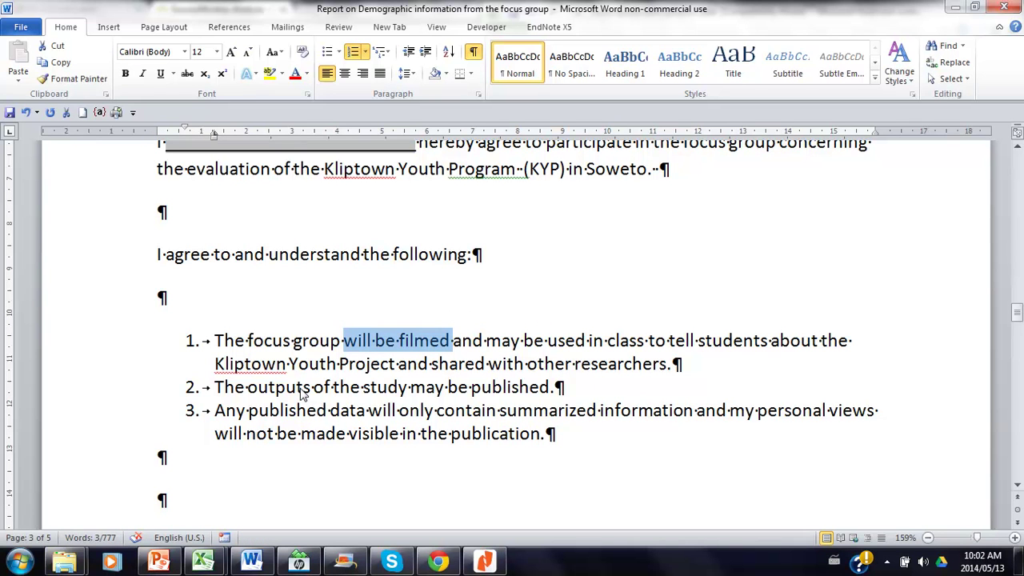
left_click_drag(364, 389, 564, 387)
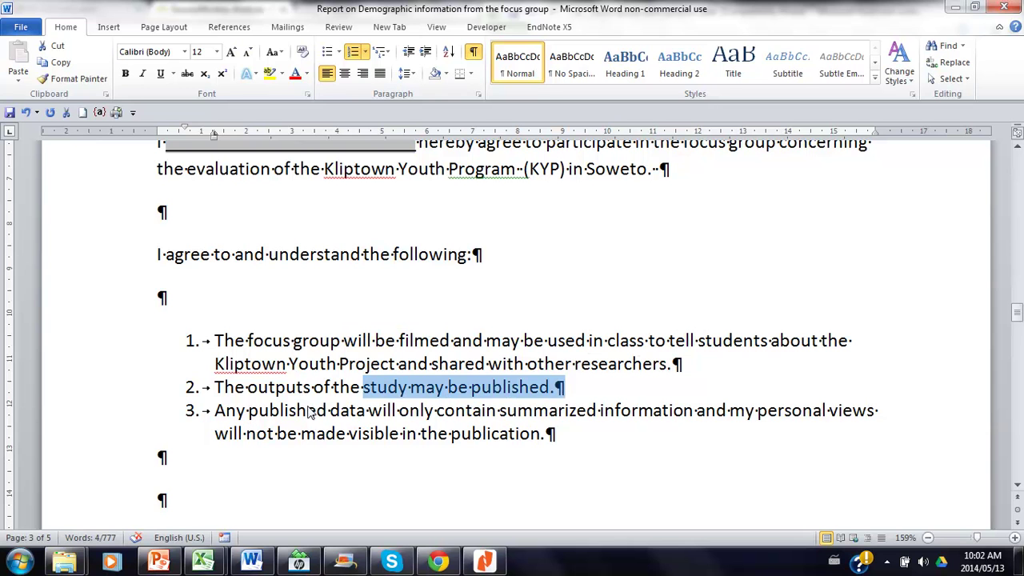
left_click_drag(413, 417, 656, 410)
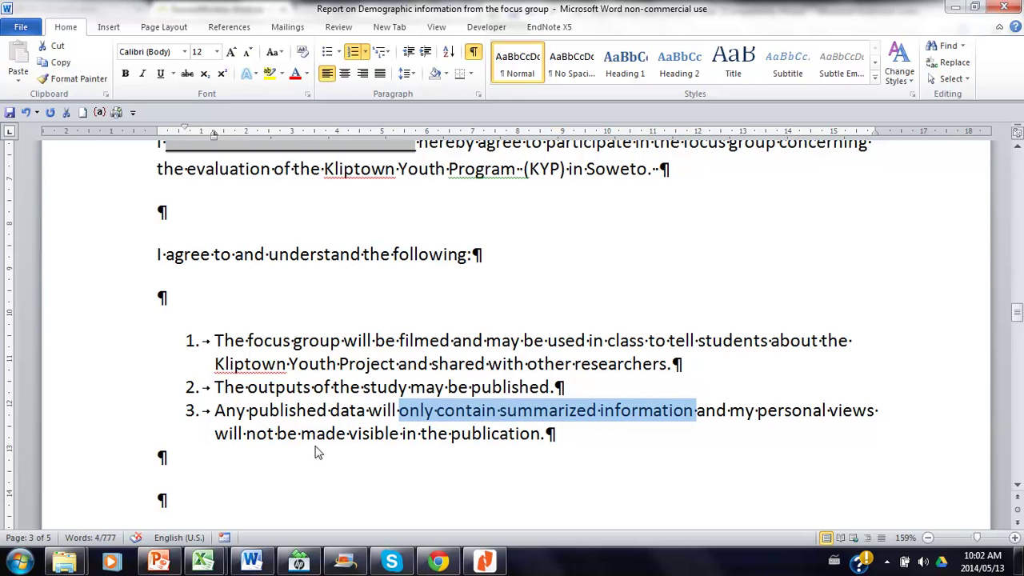
left_click_drag(730, 411, 873, 409)
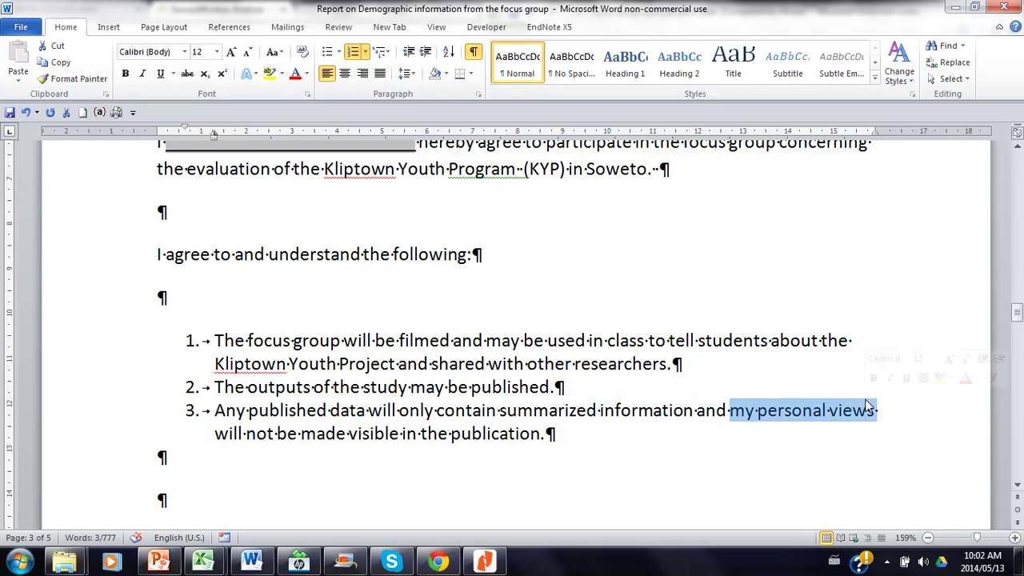
left_click(1018, 175)
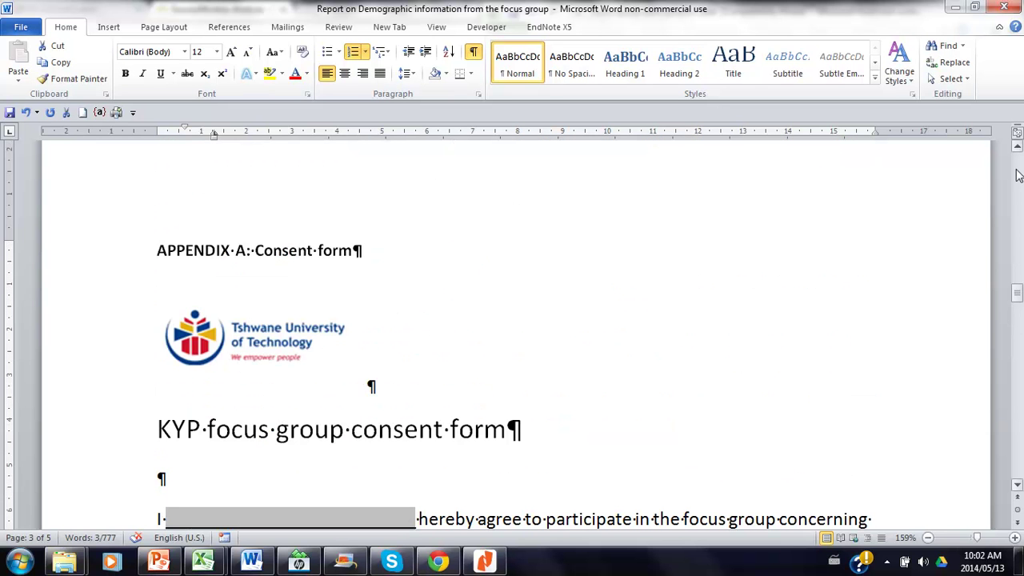
- Page down to the Appendix C table and select respondents 1–6's reasons for joining KYP
left_click(1019, 428)
left_click(1019, 429)
left_click(1018, 428)
left_click(1019, 428)
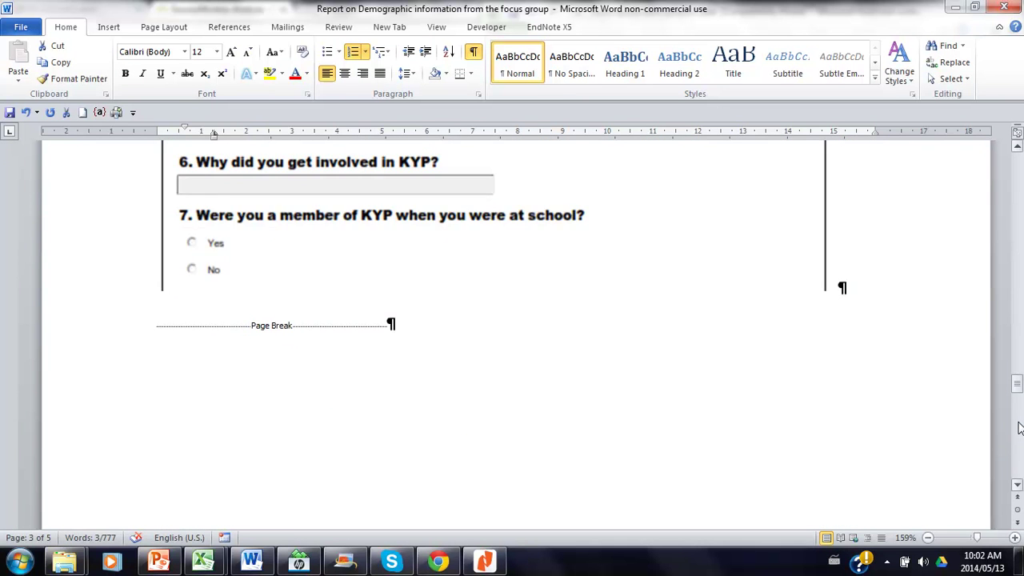
left_click(1019, 428)
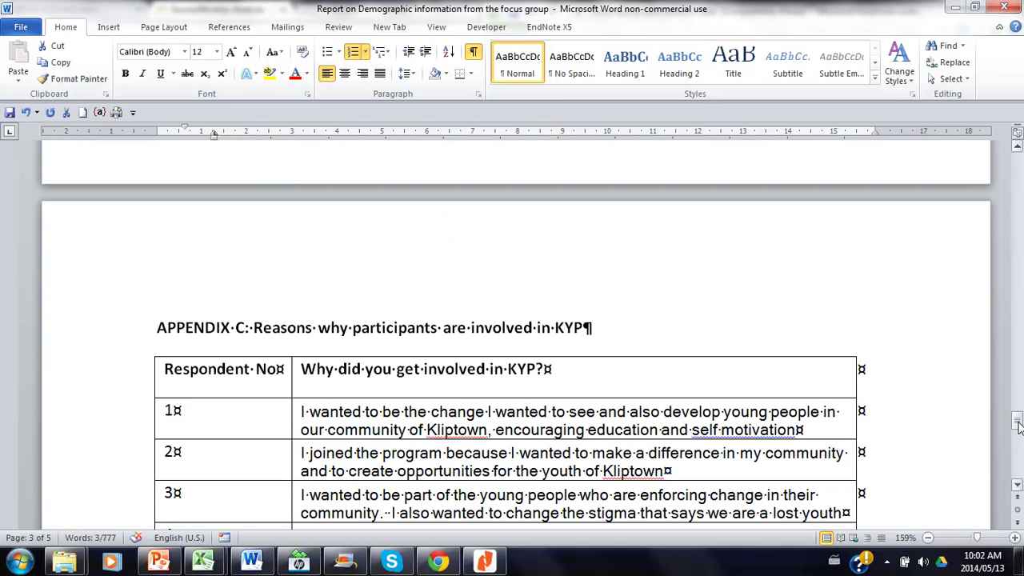
left_click(376, 369)
left_click(1017, 484)
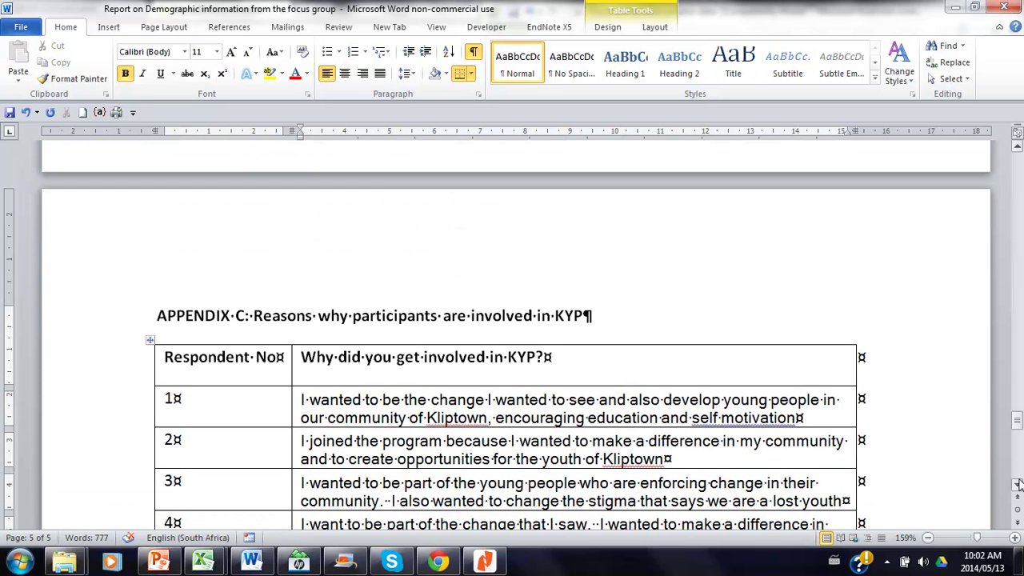
left_click(1018, 484)
left_click(1018, 484)
left_click(1017, 485)
left_click(1018, 484)
left_click(1018, 484)
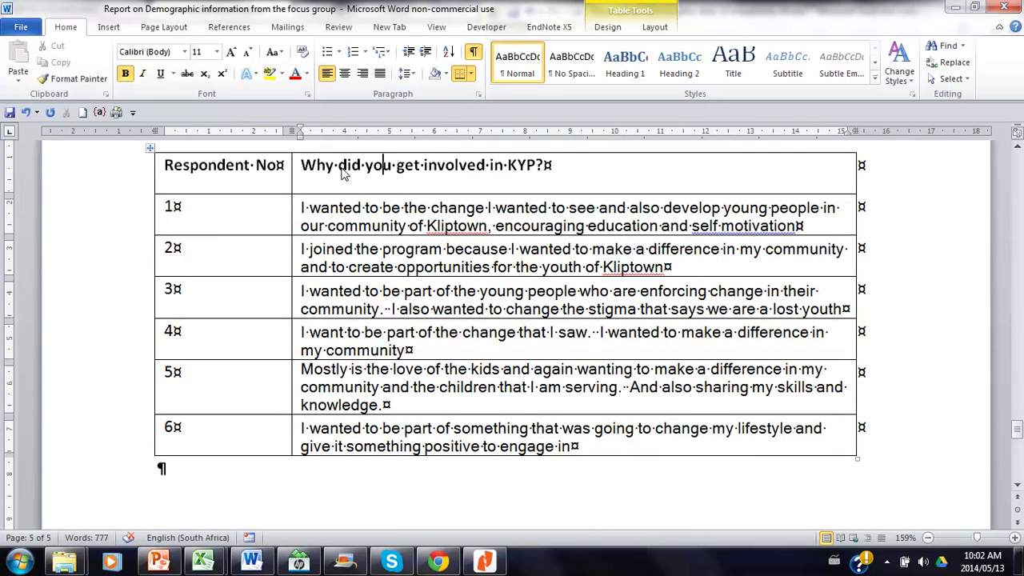
mouse_move(304, 212)
left_mouse_down()
mouse_move(496, 280)
mouse_move(560, 396)
mouse_move(594, 429)
left_mouse_up()
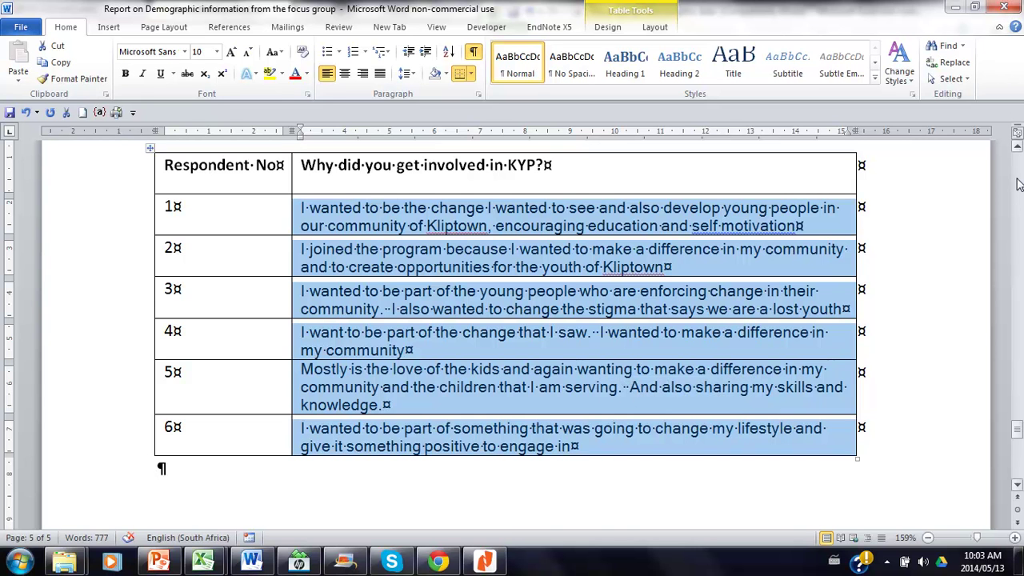
- Scroll back up to the numbered consent items in Appendix A
scroll(1018, 184, "up", 3)
scroll(1018, 184, "up", 5)
scroll(1018, 185, "up", 5)
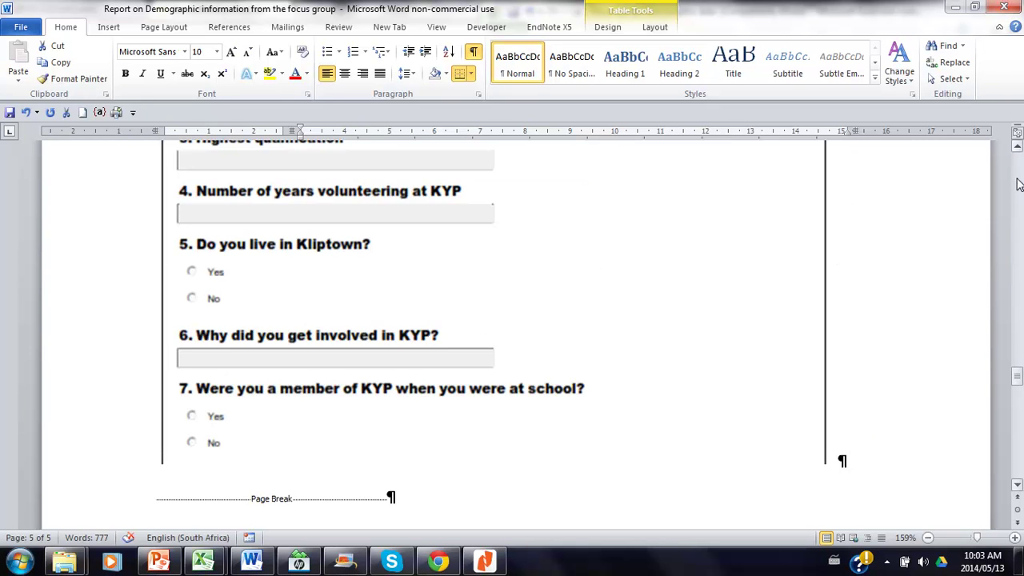
scroll(1018, 184, "up", 5)
scroll(1018, 184, "up", 5)
scroll(1018, 185, "up", 5)
scroll(1018, 184, "up", 5)
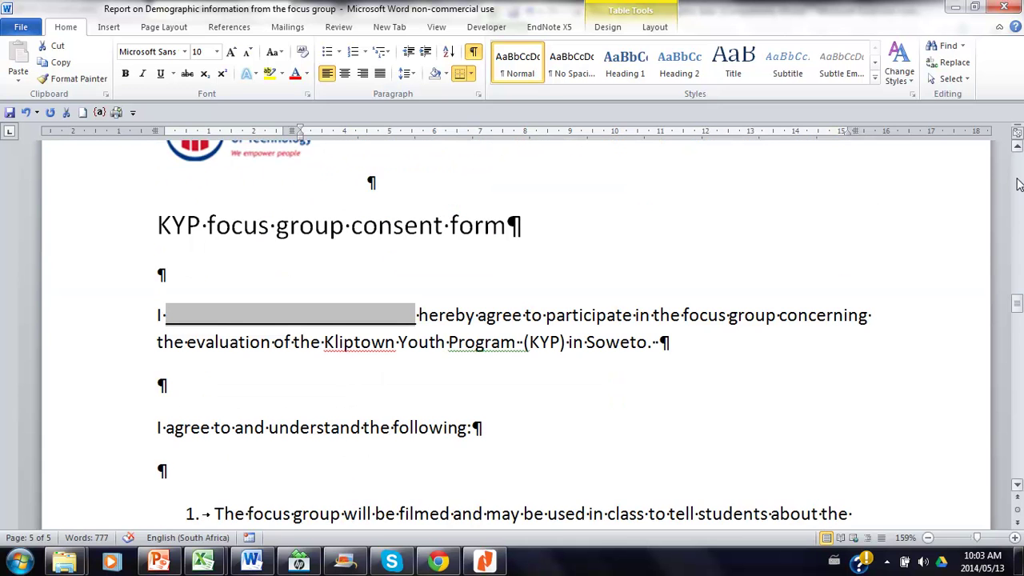
left_click(1017, 486)
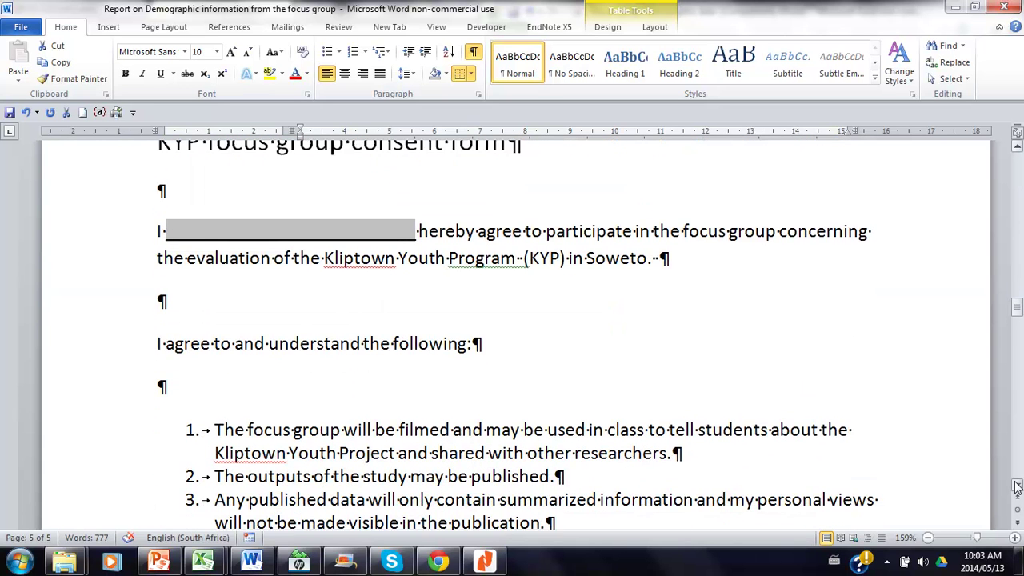
- Read through the Appendix B demographics form, questions 1 to 7
scroll(1018, 486, "down", 1)
scroll(1017, 485, "down", 1)
scroll(1017, 485, "down", 1)
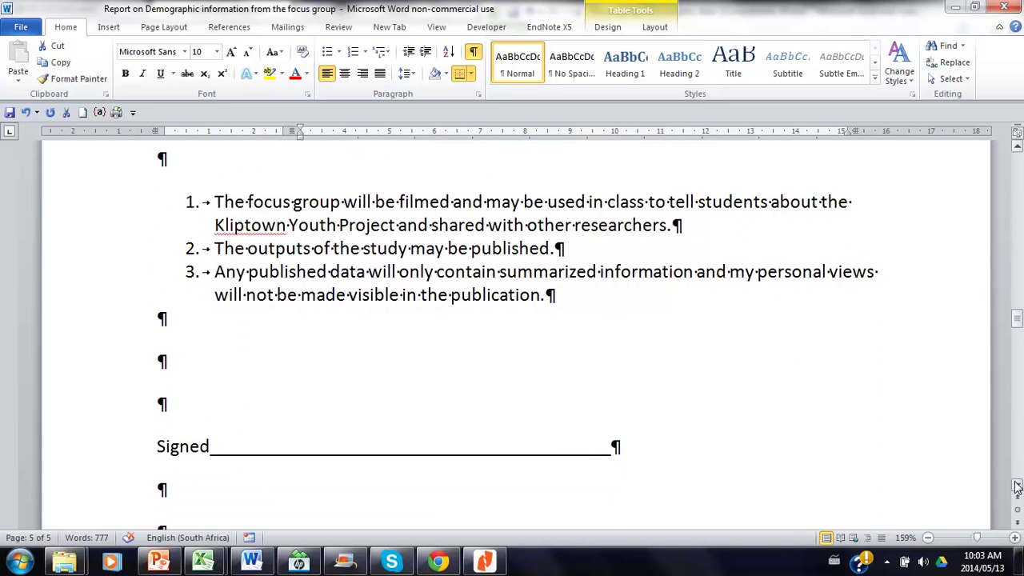
scroll(1017, 486, "down", 1)
scroll(1017, 485, "down", 1)
scroll(1017, 485, "down", 1)
scroll(1017, 486, "down", 1)
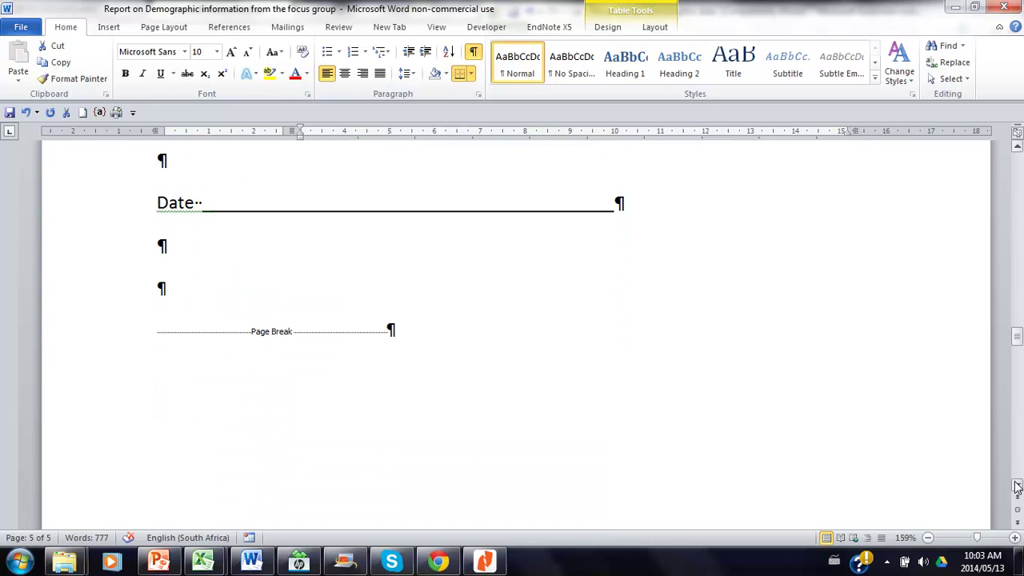
scroll(1018, 479, "down", 3)
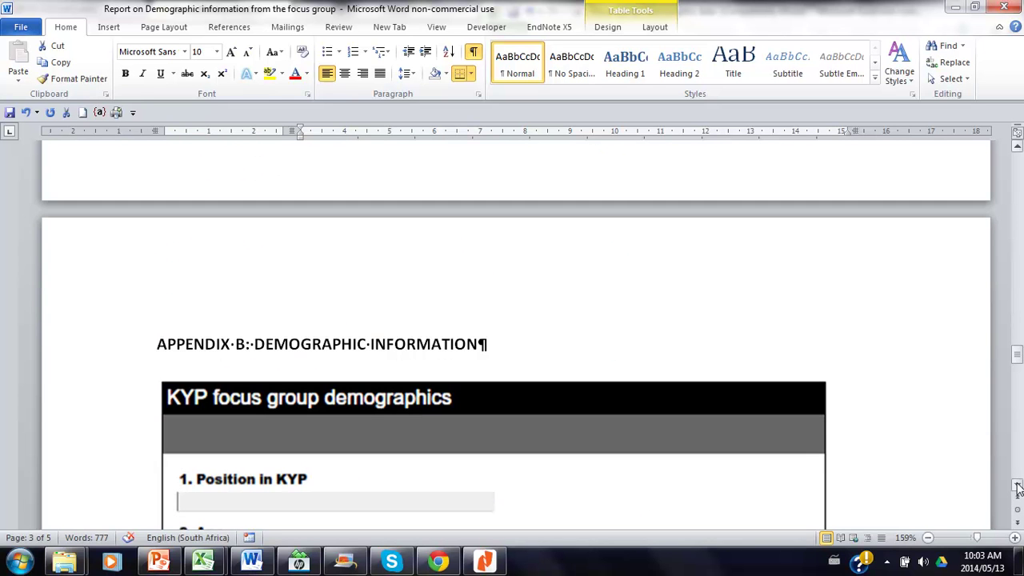
left_click(1018, 488)
left_click(1018, 486)
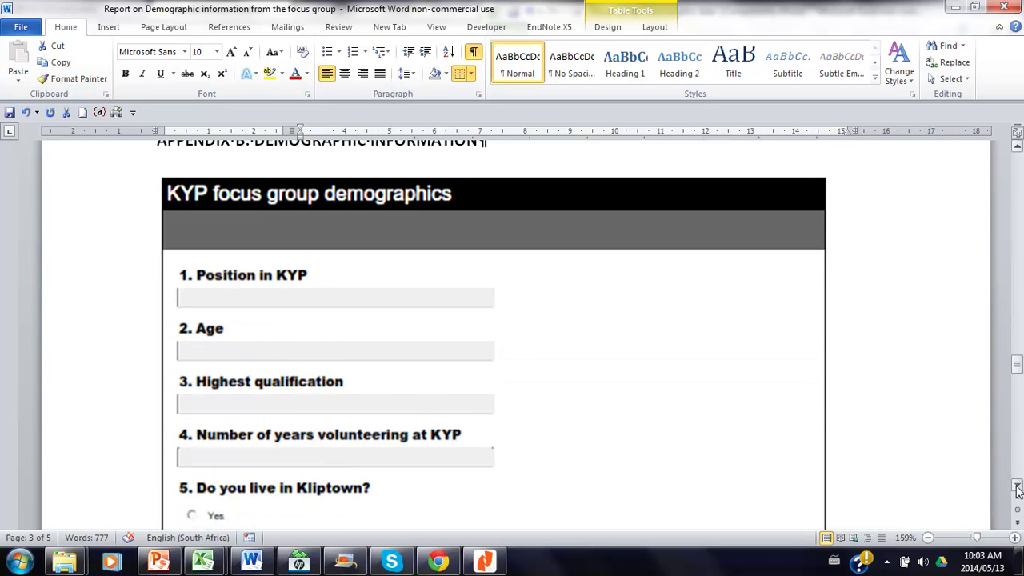
left_click(1018, 486)
left_click(1018, 485)
left_click(1018, 486)
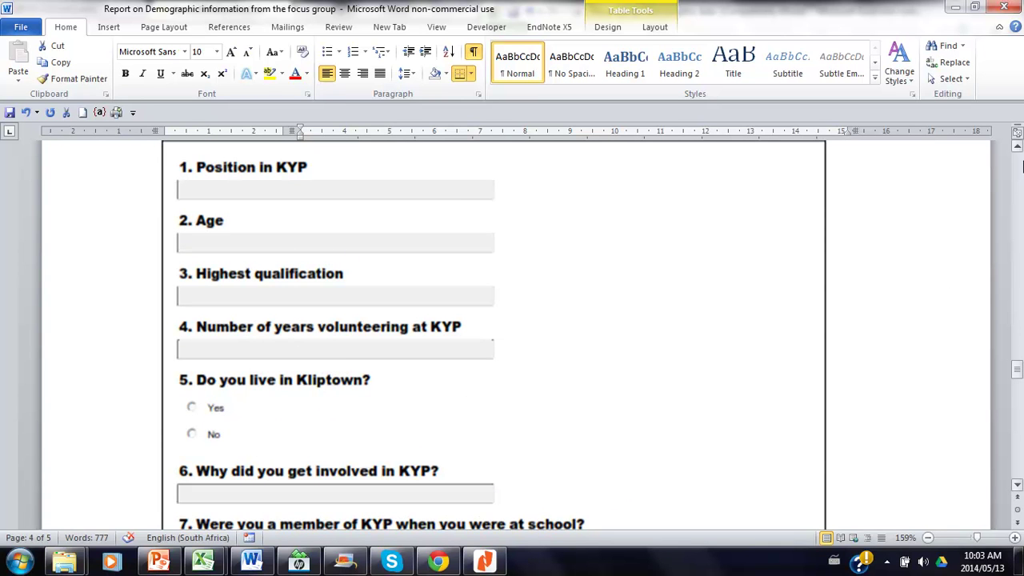
- Return to Table 1 in the Introduction and select the Responsibility entries for respondents 1–6
left_click(1020, 168)
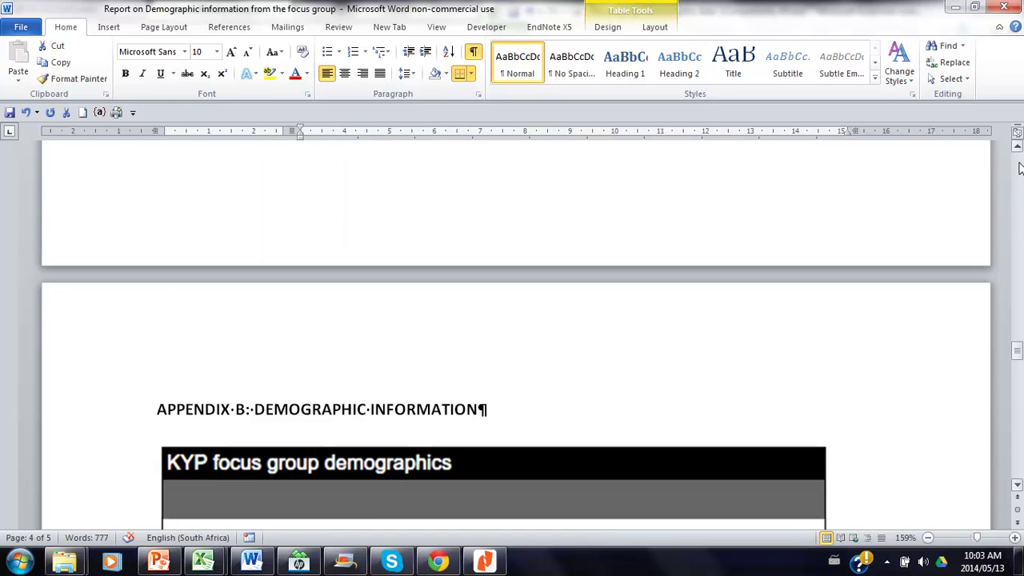
left_click(1020, 168)
left_click(1020, 168)
left_click(1020, 168)
left_click(1020, 168)
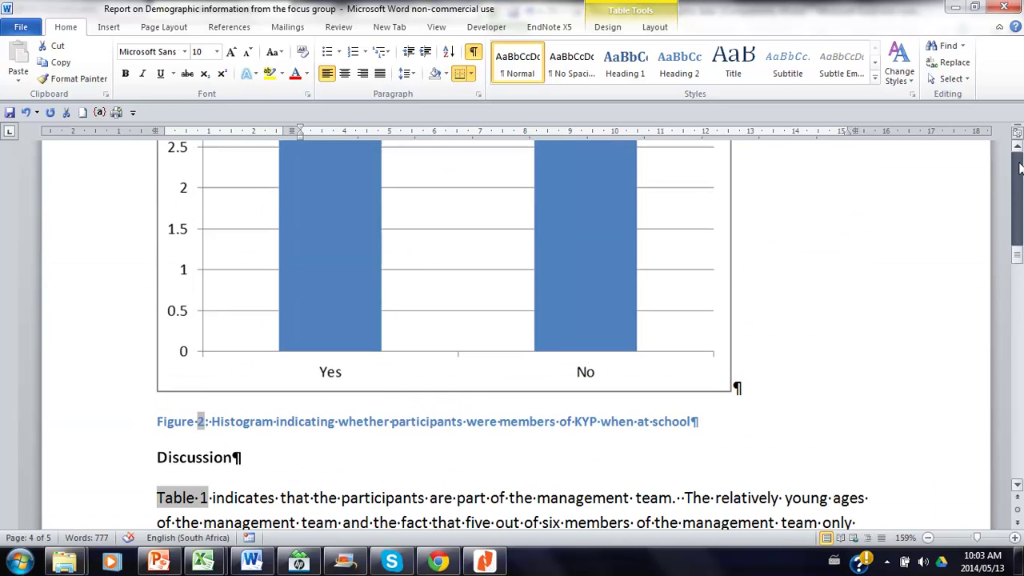
left_click(1021, 168)
left_click(1021, 168)
left_click(1020, 168)
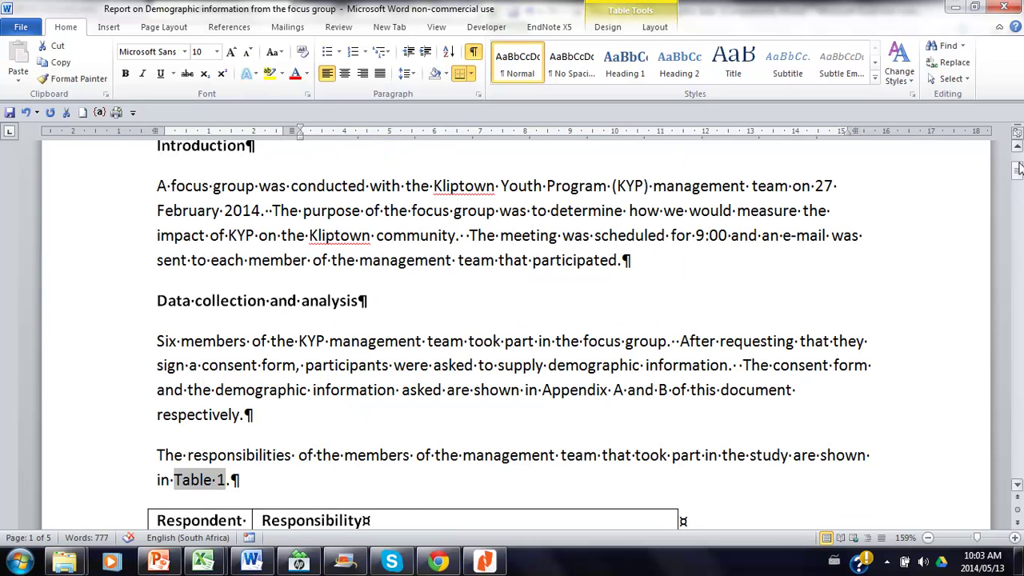
left_click(325, 461)
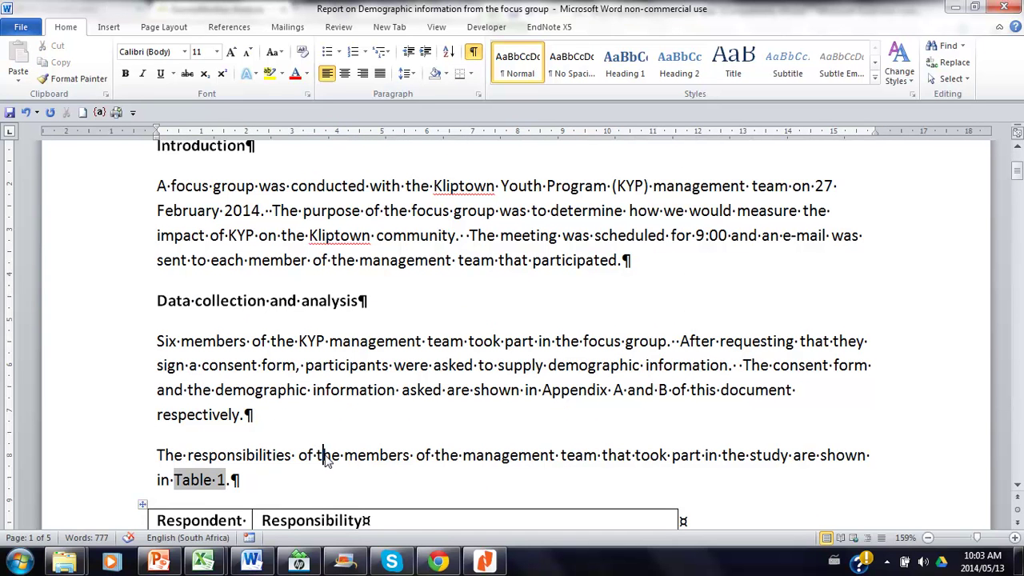
left_click(1018, 486)
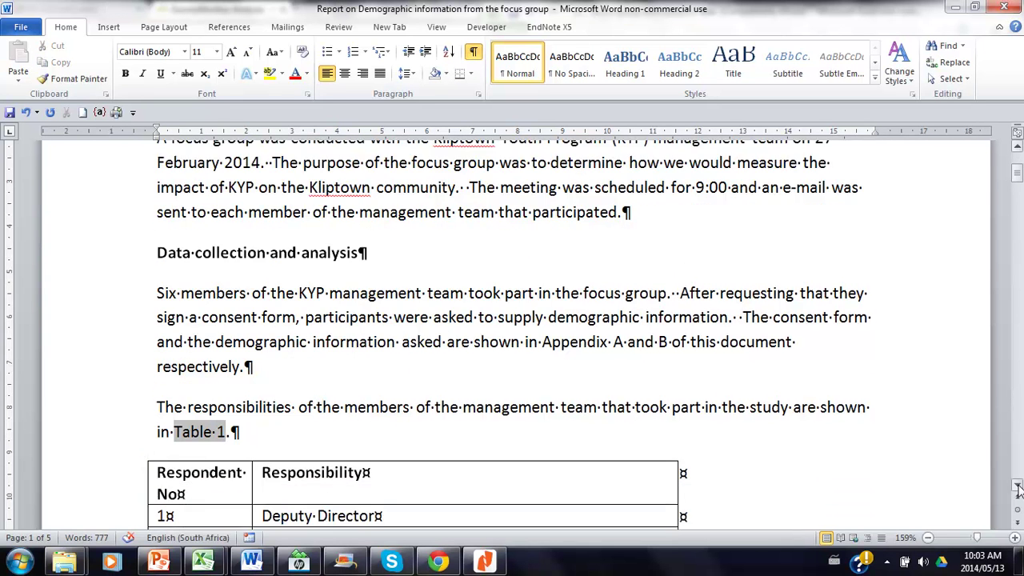
left_click(1018, 486)
left_click(1017, 486)
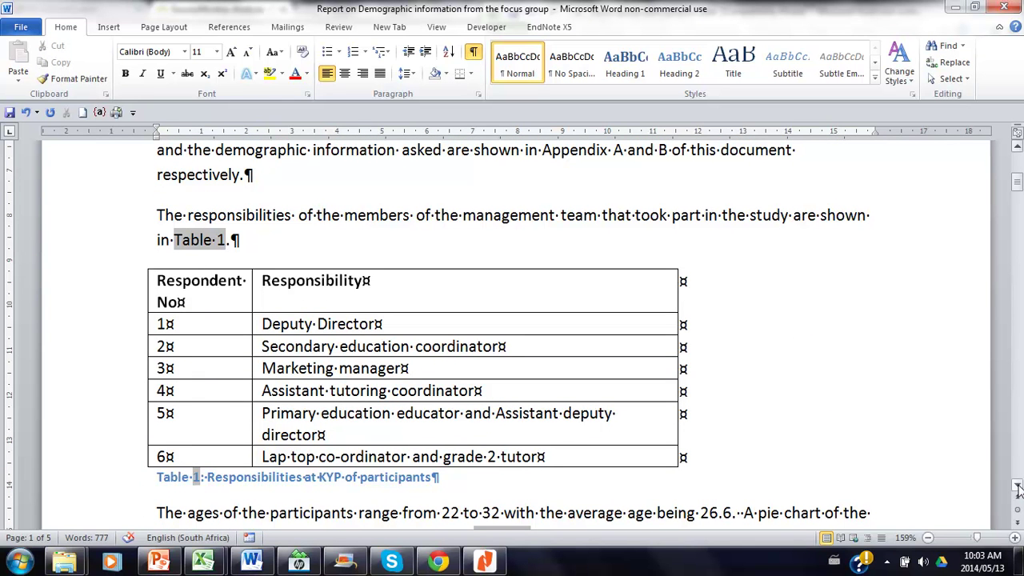
mouse_move(412, 368)
left_click_drag(263, 330, 372, 464)
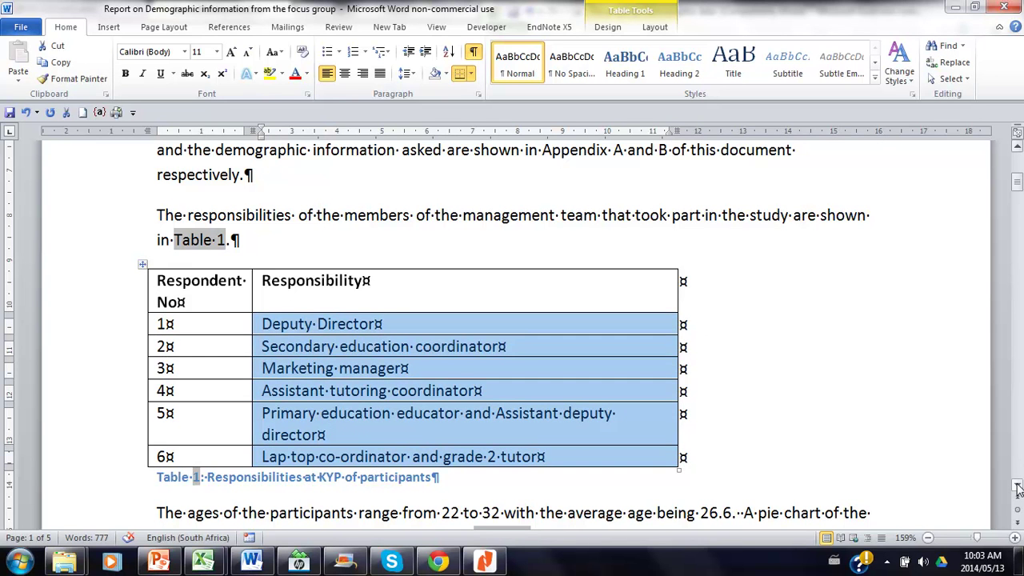
- Scroll down to the participant ages paragraph above the Figure 1 pie chart
scroll(1019, 490, "down", 2)
scroll(1019, 490, "down", 1)
scroll(1018, 489, "down", 2)
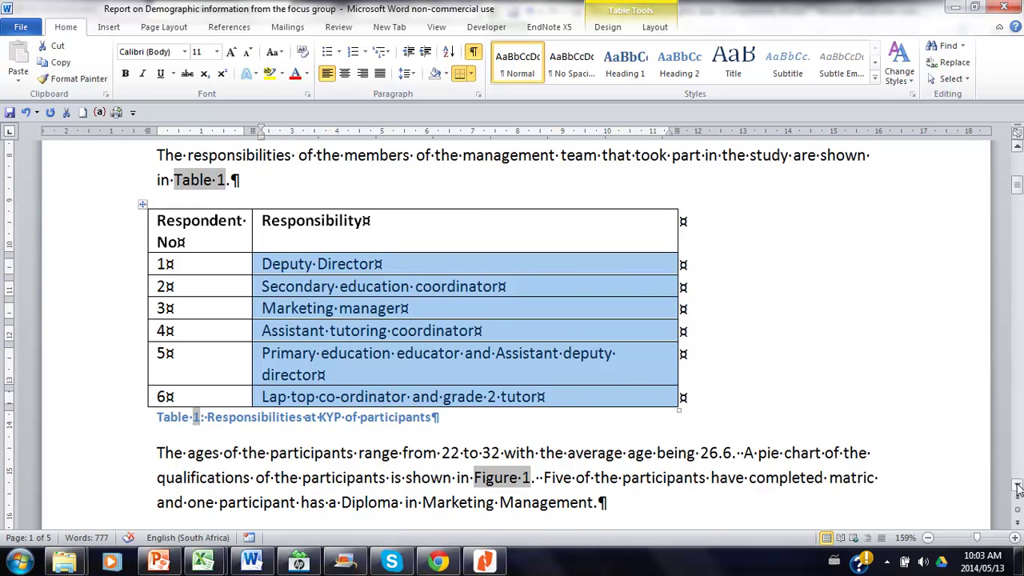
scroll(1019, 490, "down", 1)
scroll(1019, 490, "down", 1)
scroll(1018, 490, "down", 1)
scroll(1018, 490, "down", 1)
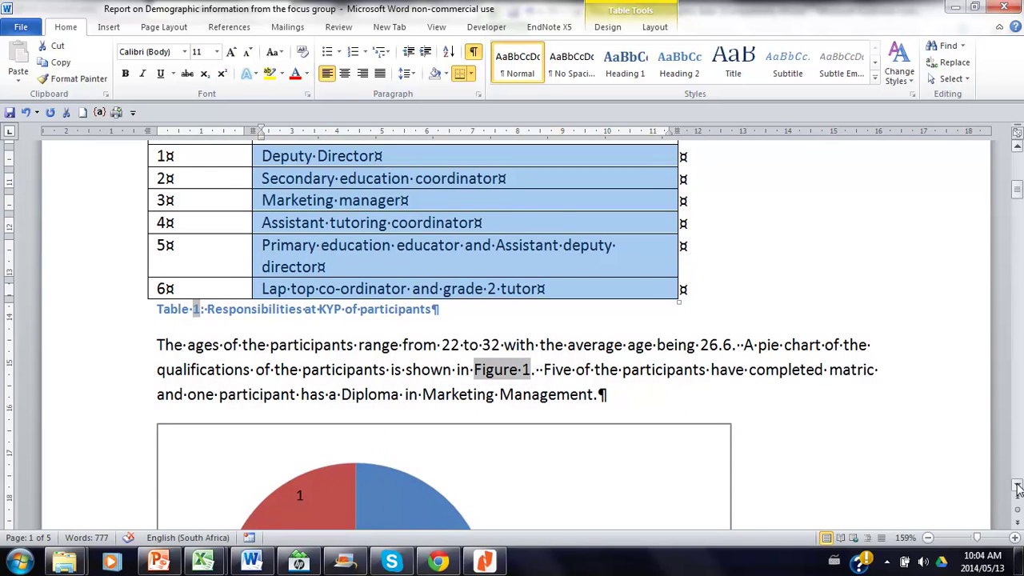
scroll(1019, 490, "down", 1)
scroll(1019, 489, "down", 1)
scroll(1019, 490, "down", 2)
scroll(1019, 490, "down", 1)
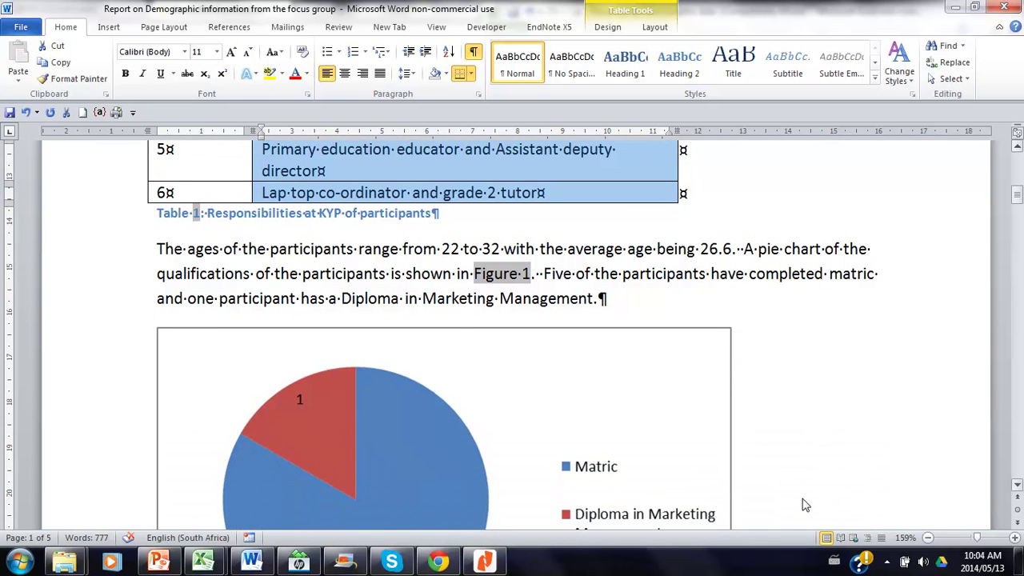
left_click(160, 252)
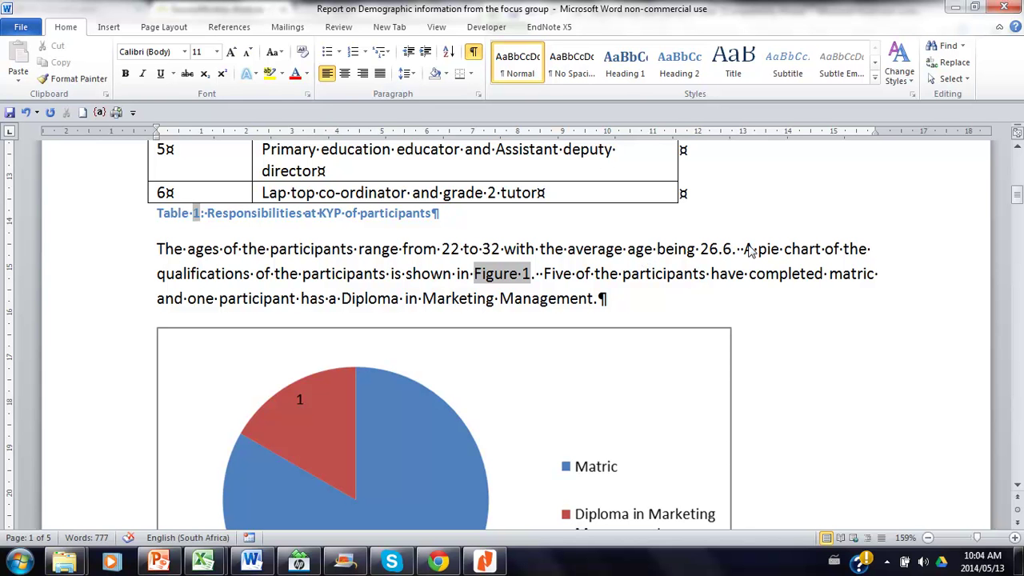
- Put Excel beside Word and check cells C9, D9, C10, C11: average age 26.67, minimum 22, maximum 32
left_click(976, 7)
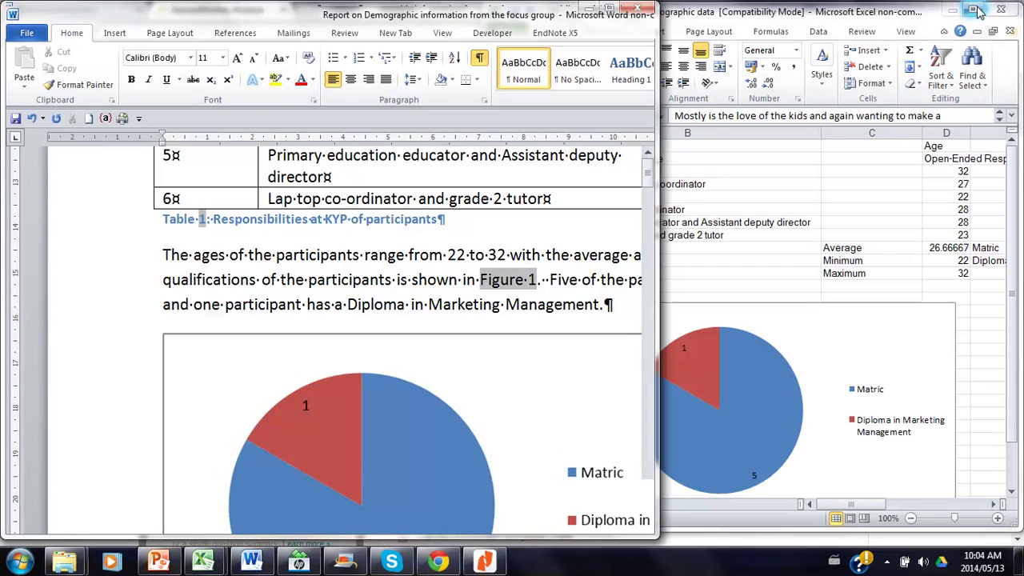
left_click(973, 9)
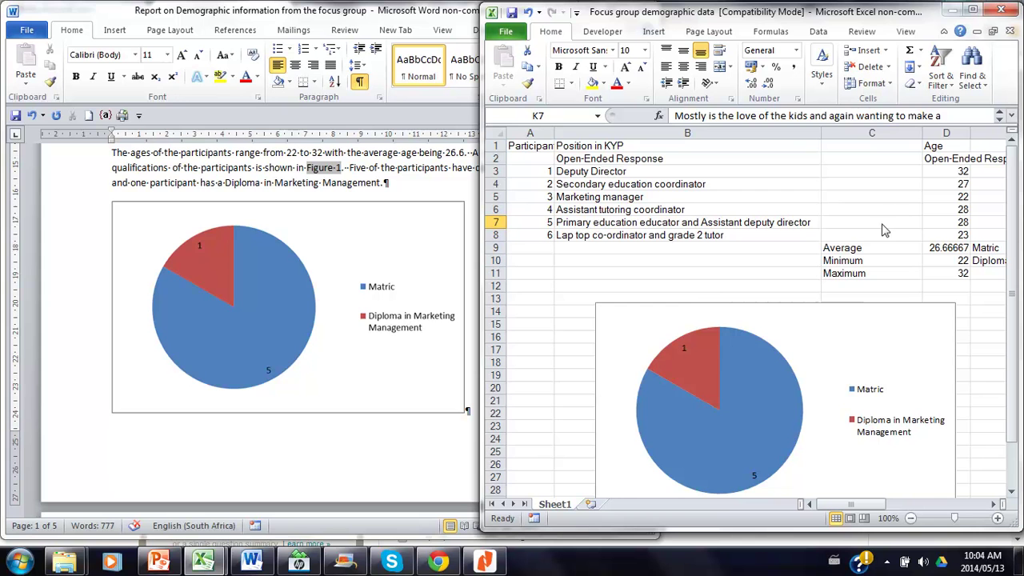
left_click(852, 248)
left_click(966, 248)
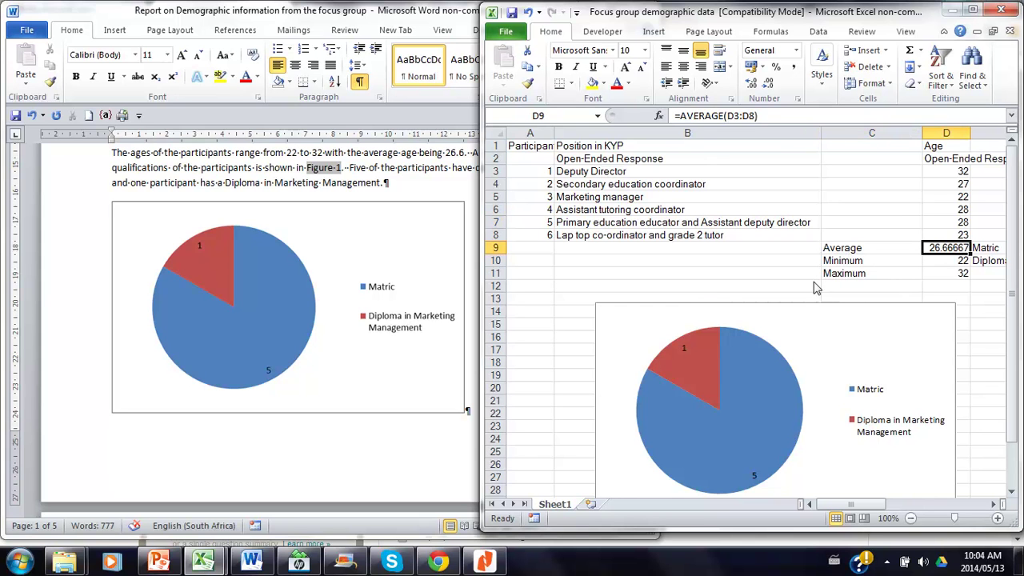
left_click(842, 265)
left_click(842, 279)
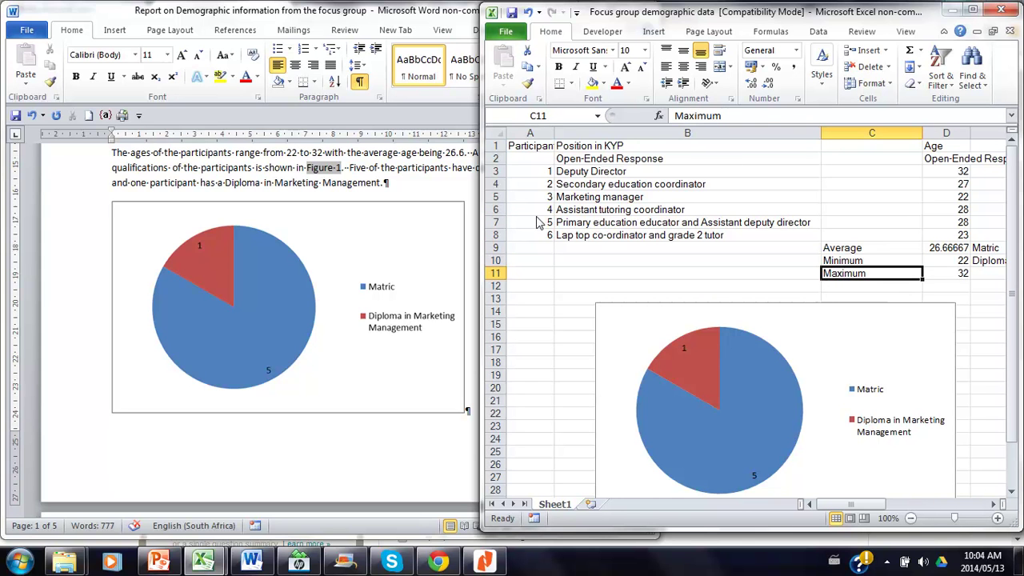
left_click(206, 158)
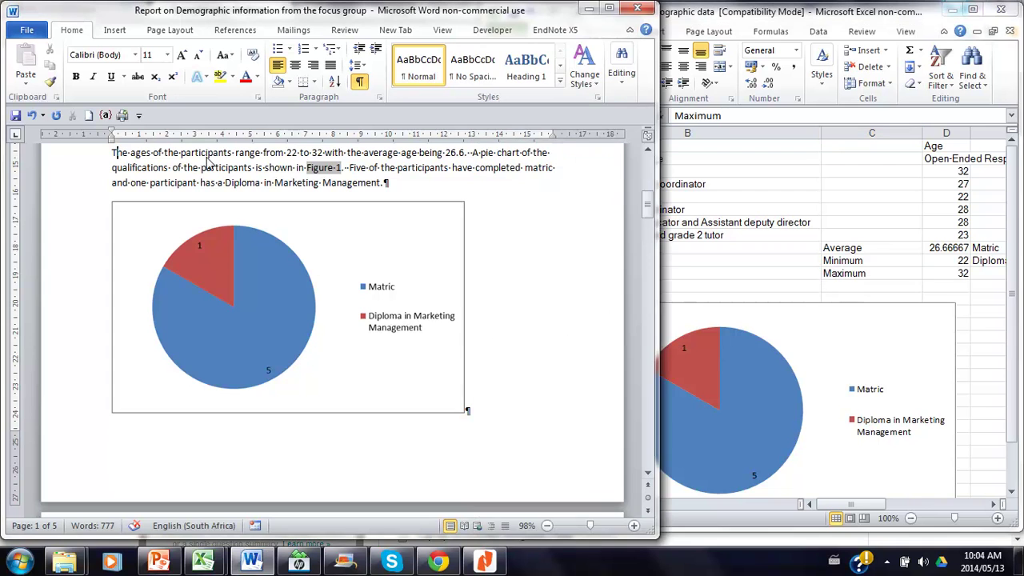
- Maximize the report and view the ages paragraph (22 to 32, average 26.6) above the Figure 1 pie
double_click(610, 13)
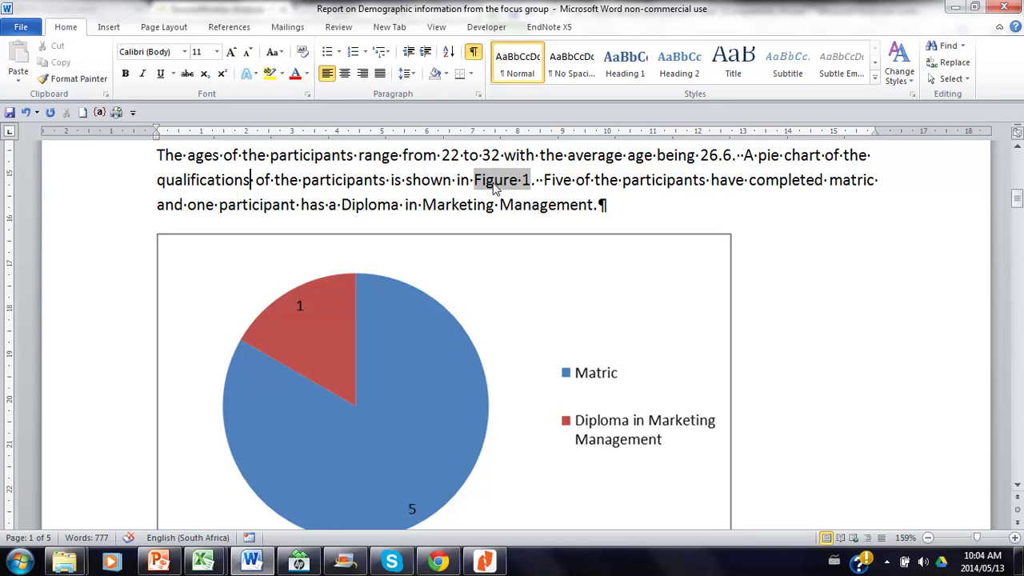
left_click(1017, 484)
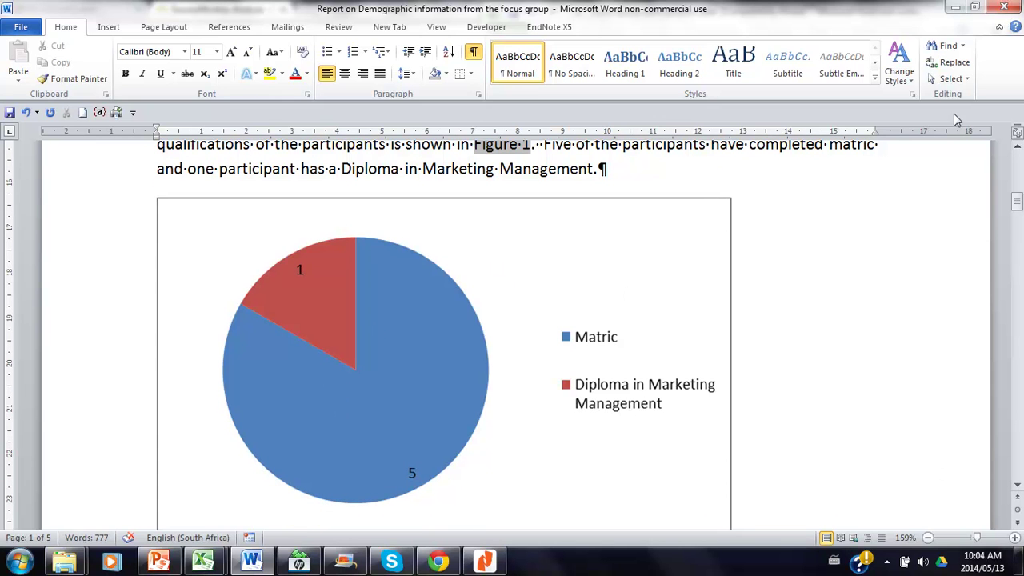
left_click(1018, 149)
left_click(1017, 149)
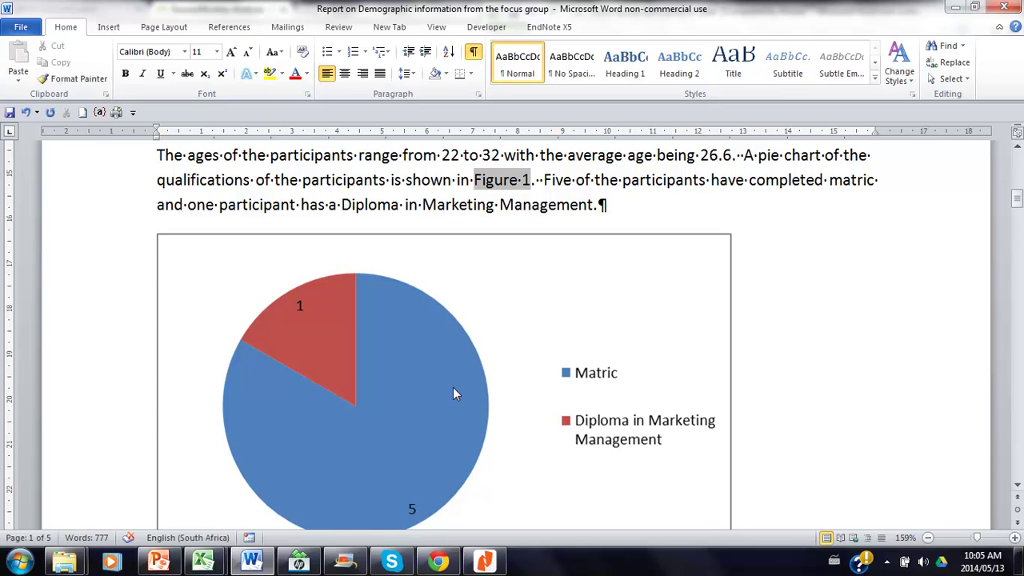
- Shrink the Figure 1 qualifications pie chart so its caption sits directly beneath it
left_click(1018, 485)
left_click(1018, 485)
scroll(1018, 485, "down", 1)
scroll(1018, 485, "down", 2)
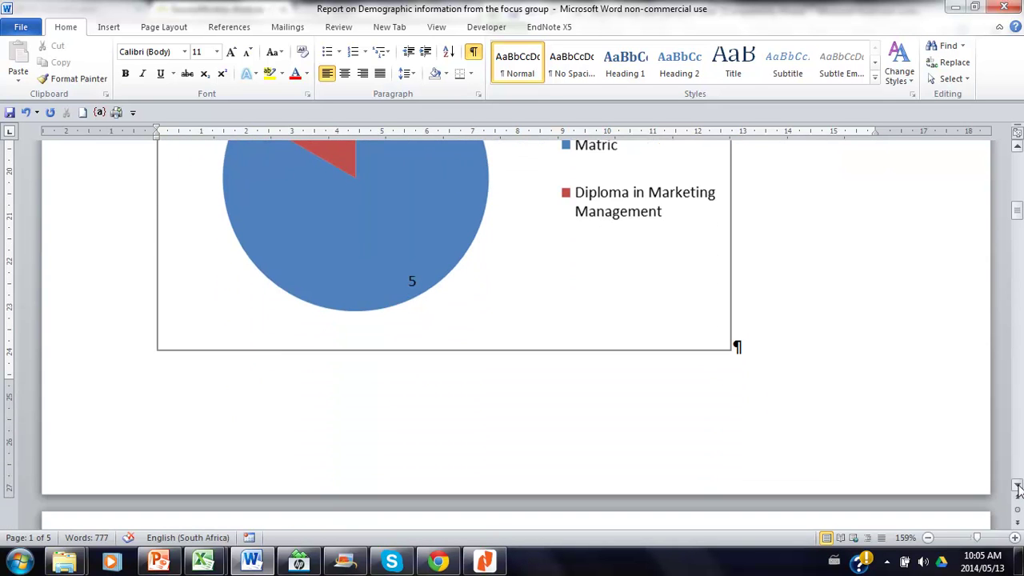
scroll(1018, 485, "down", 1)
scroll(1018, 485, "down", 1)
scroll(1018, 488, "down", 3)
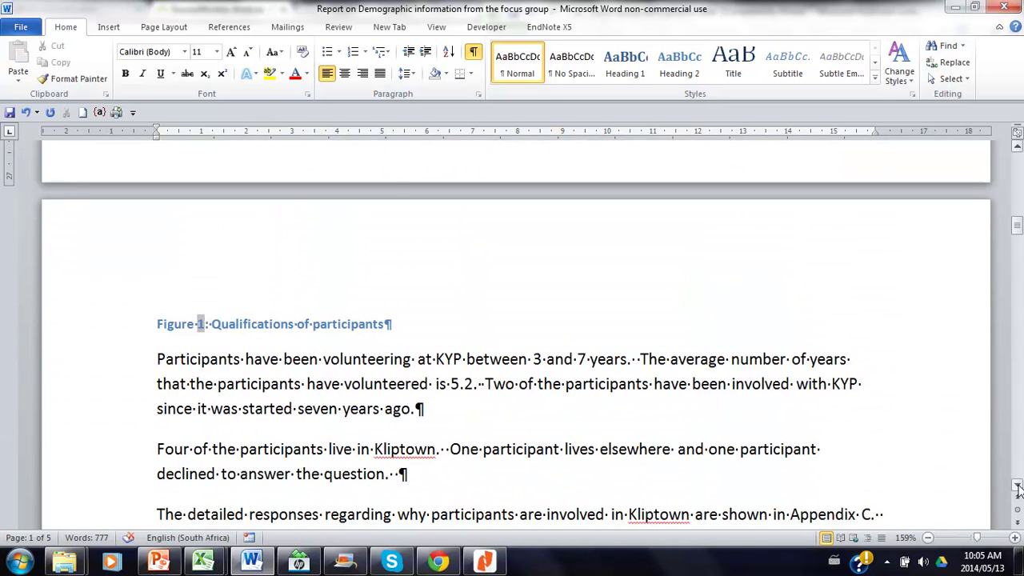
left_click(1018, 183)
left_click(584, 392)
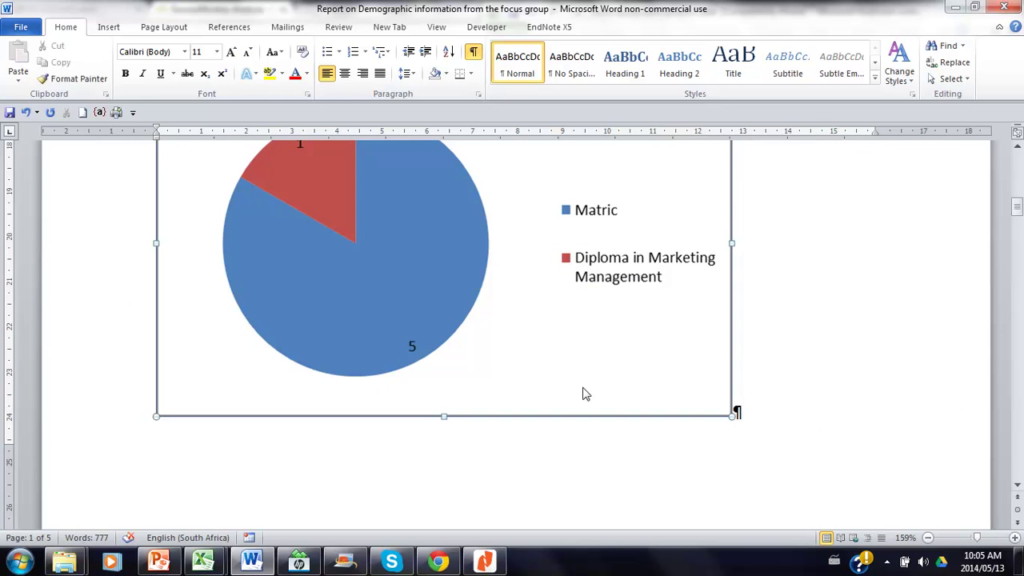
left_click_drag(731, 416, 701, 395)
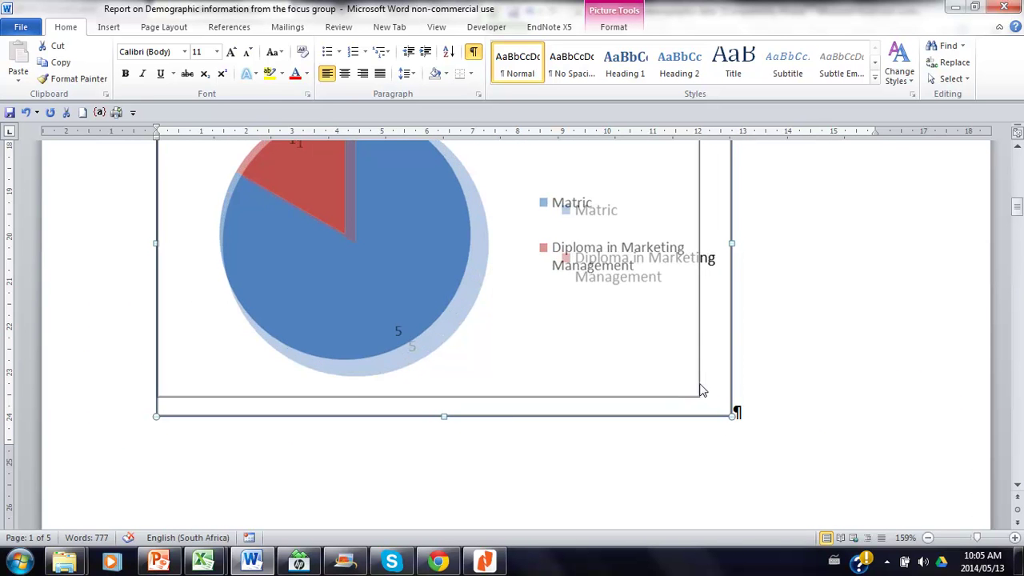
left_click(1018, 485)
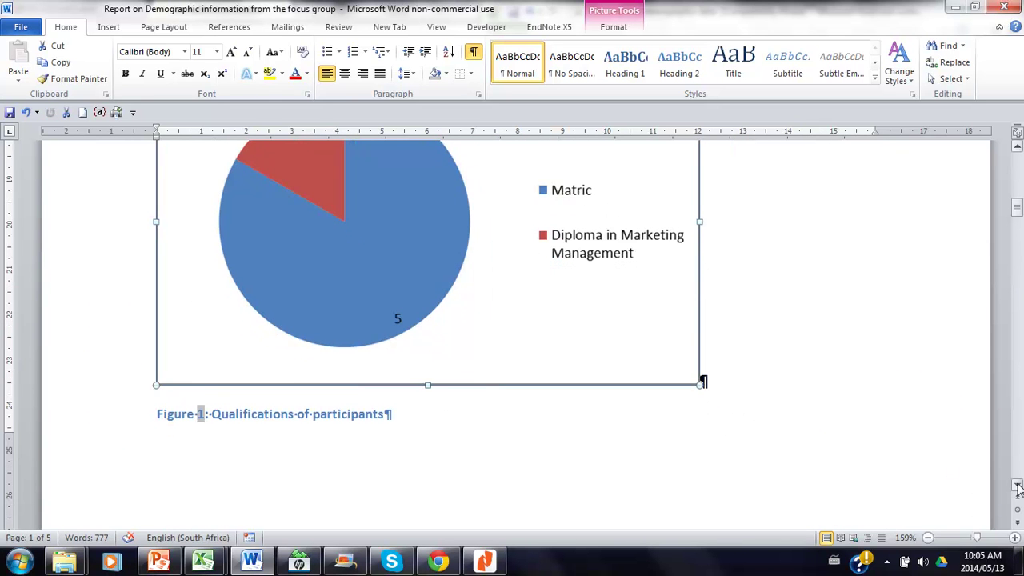
left_click_drag(1018, 486, 1018, 486)
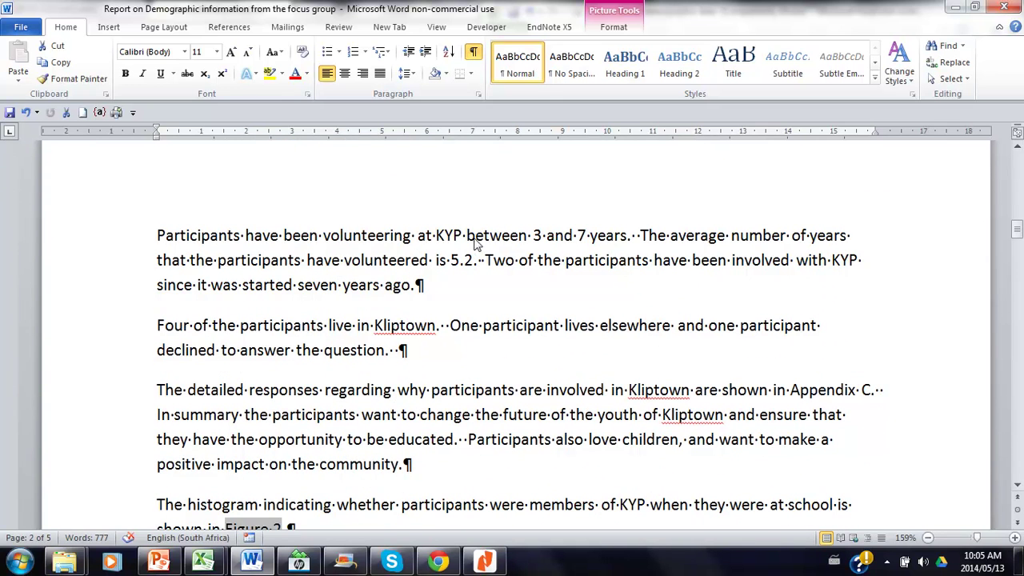
- In Excel, confirm H11's =MAX(H3:H8) gives 7 volunteering years, then return to the report
left_click(976, 7)
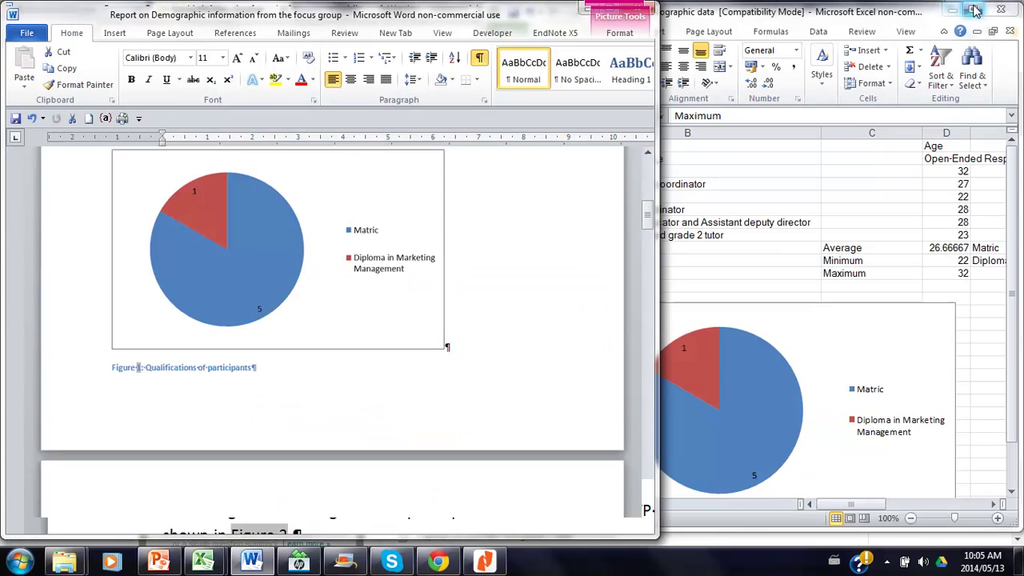
left_click(911, 269)
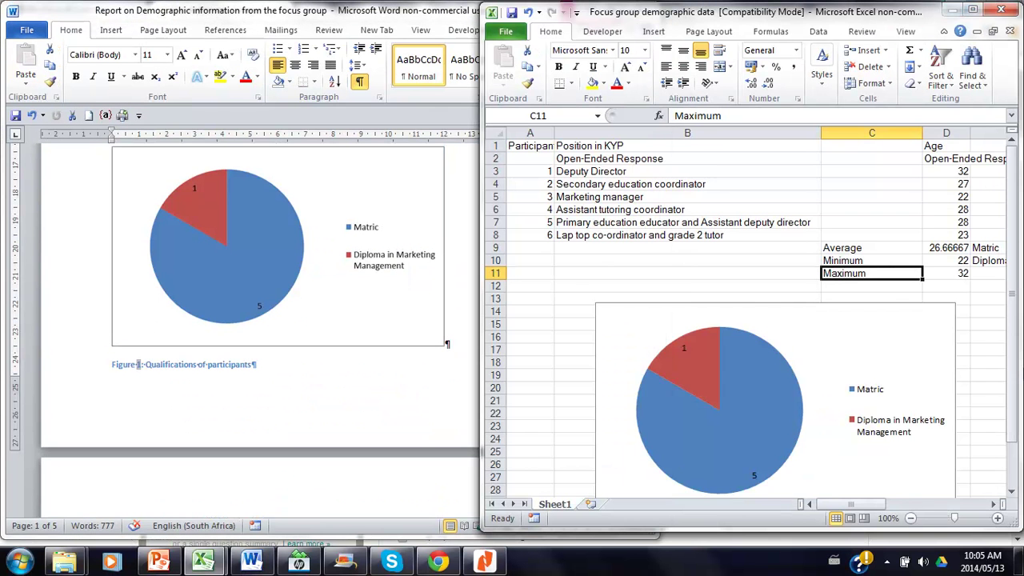
left_click(996, 506)
left_click(996, 508)
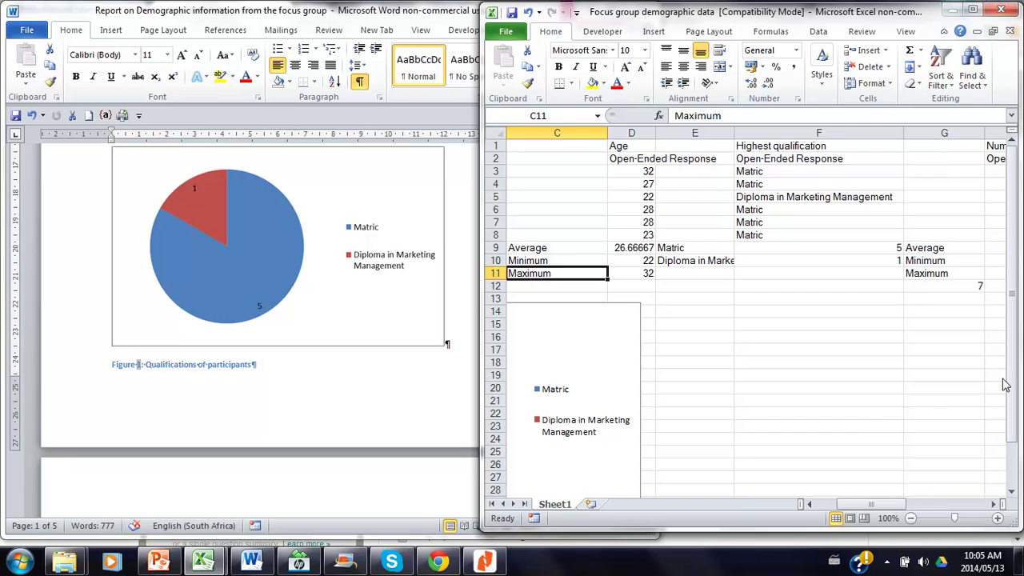
left_click(995, 506)
left_click(996, 506)
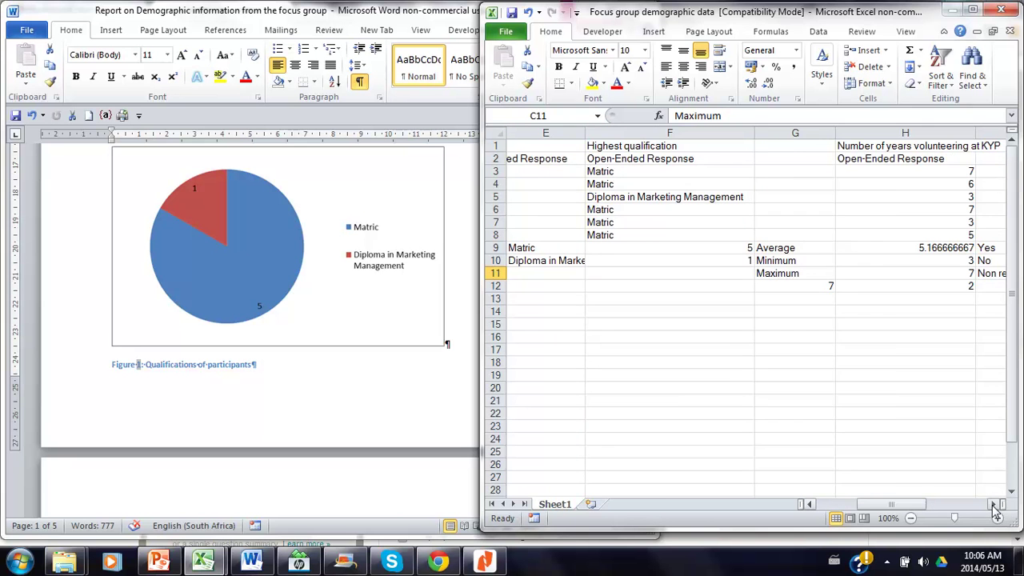
left_click(995, 506)
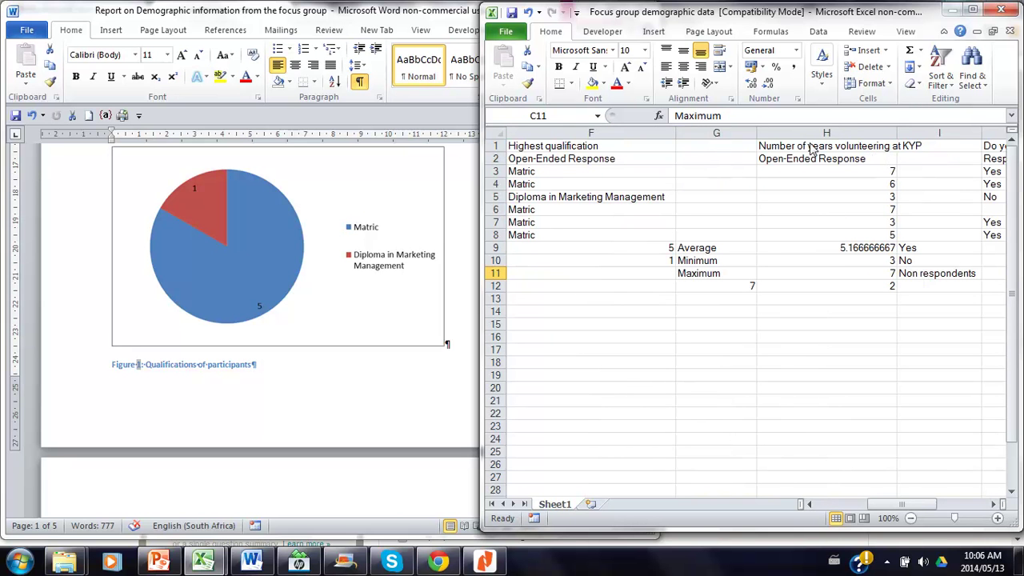
left_click(829, 263)
left_click(827, 274)
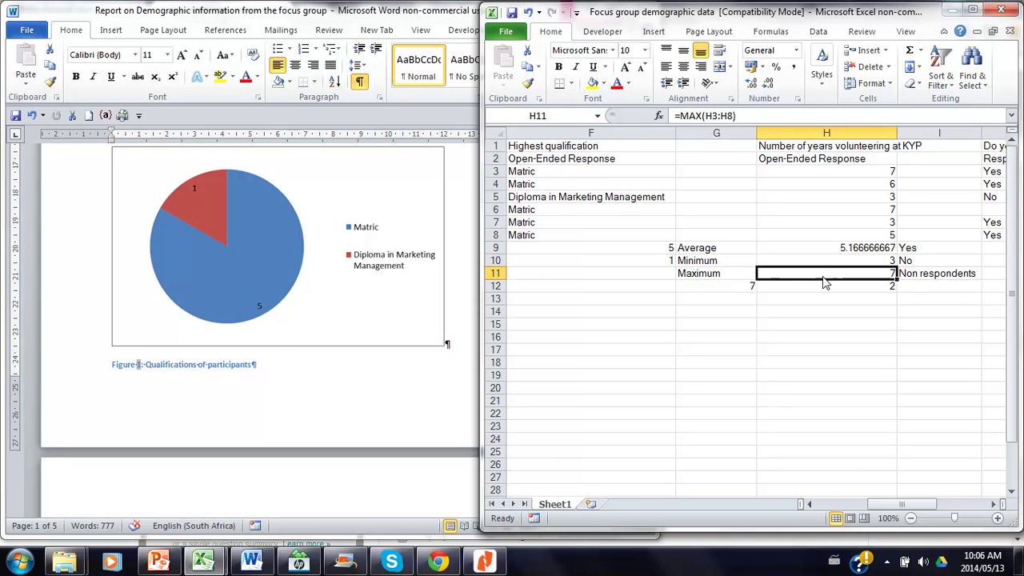
left_click(416, 380)
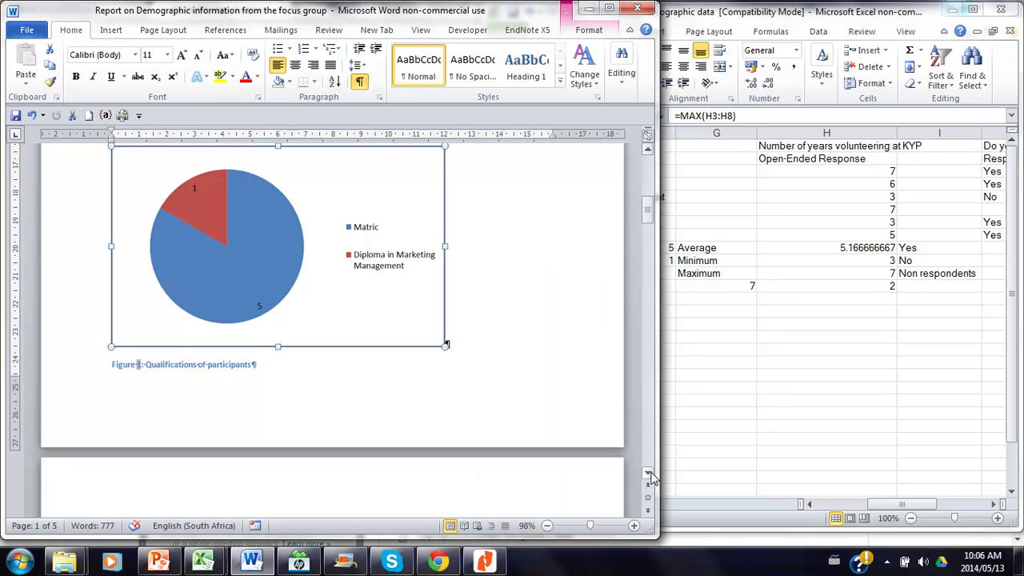
left_click(649, 473)
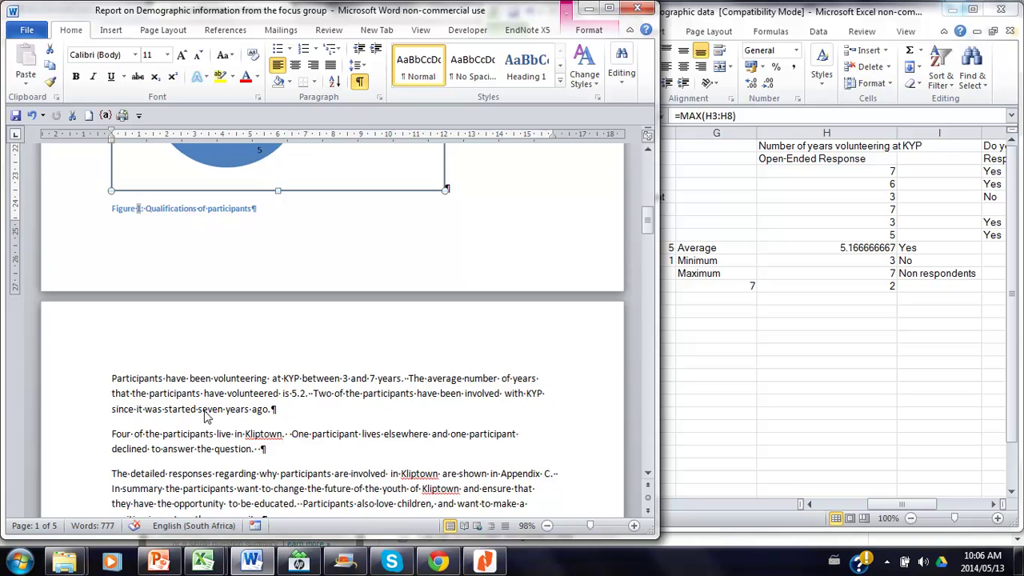
- Check the value 7 in Excel cell G12, then scroll the report to the Figure 2 histogram sentence
left_click(735, 289)
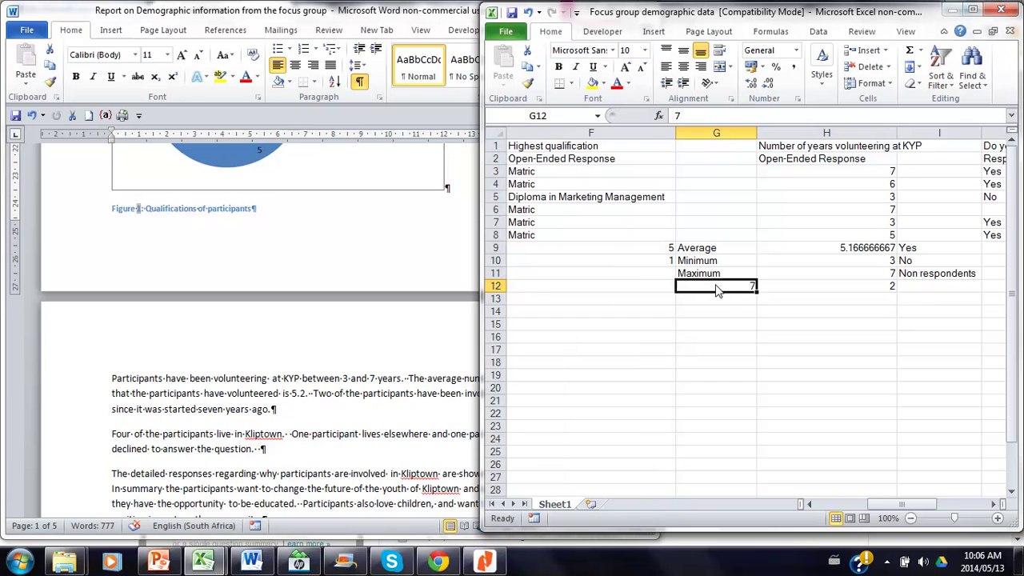
left_click(226, 437)
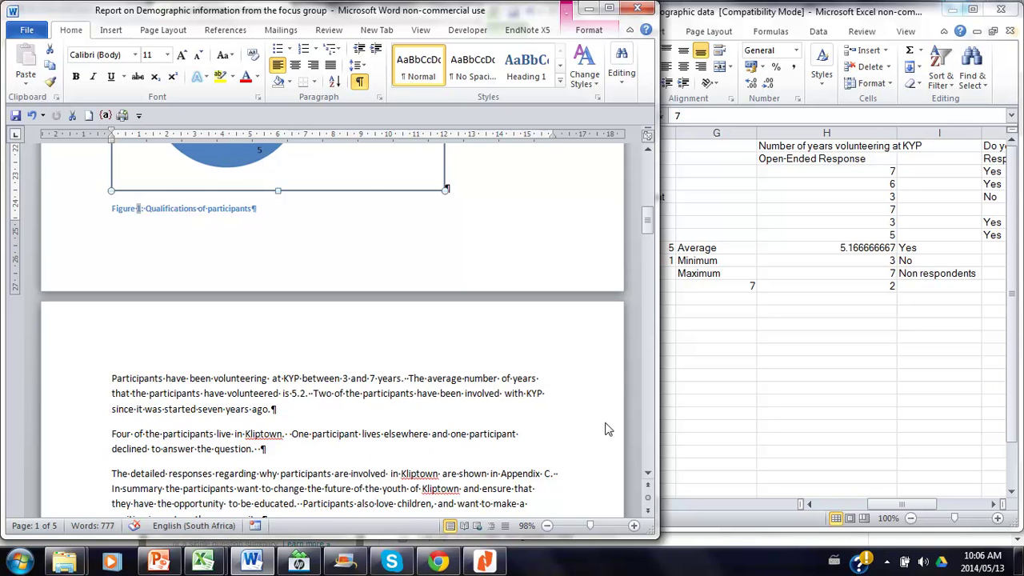
left_click(648, 476)
left_click(648, 476)
left_click(648, 476)
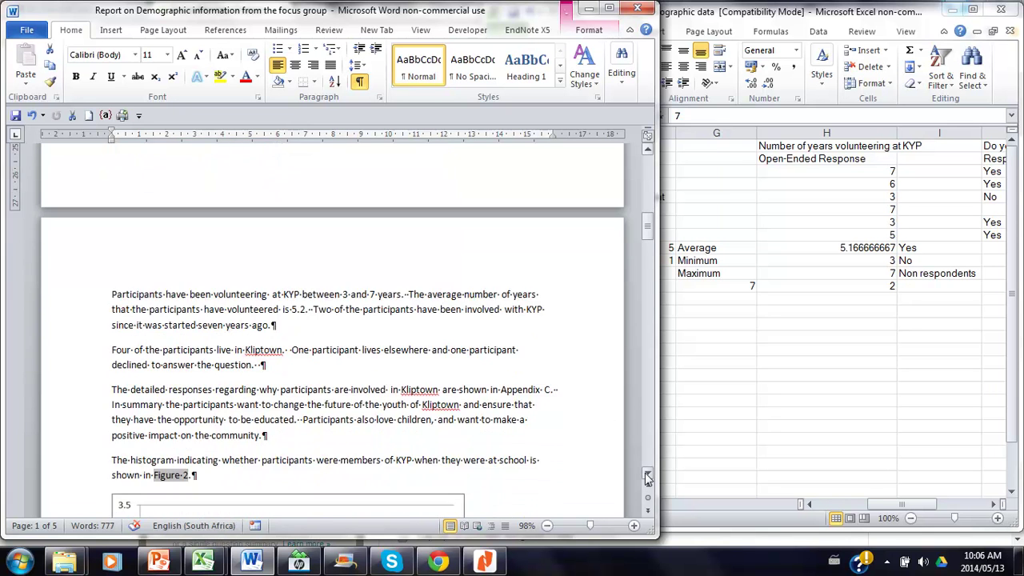
left_click(648, 476)
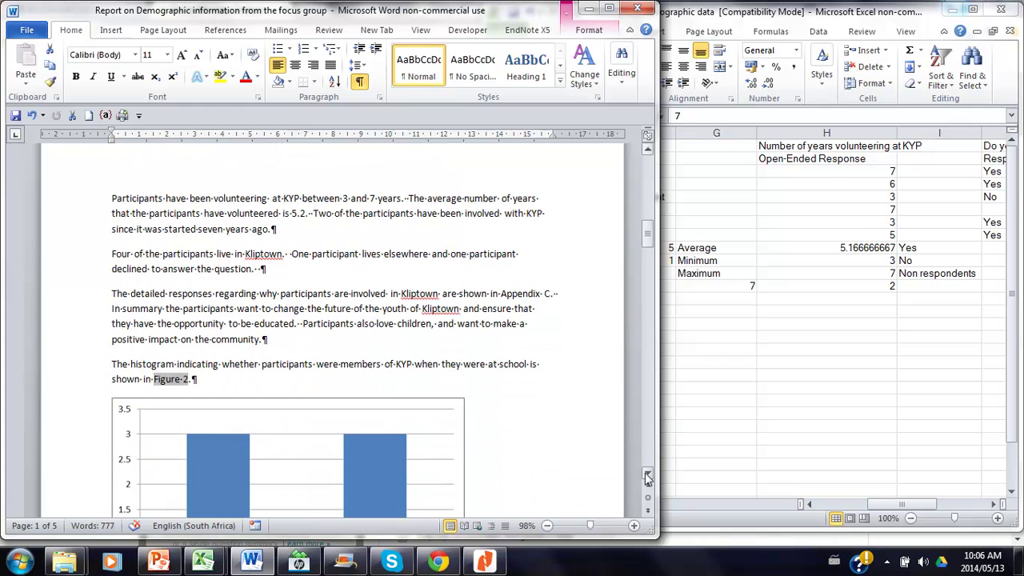
left_click(830, 178)
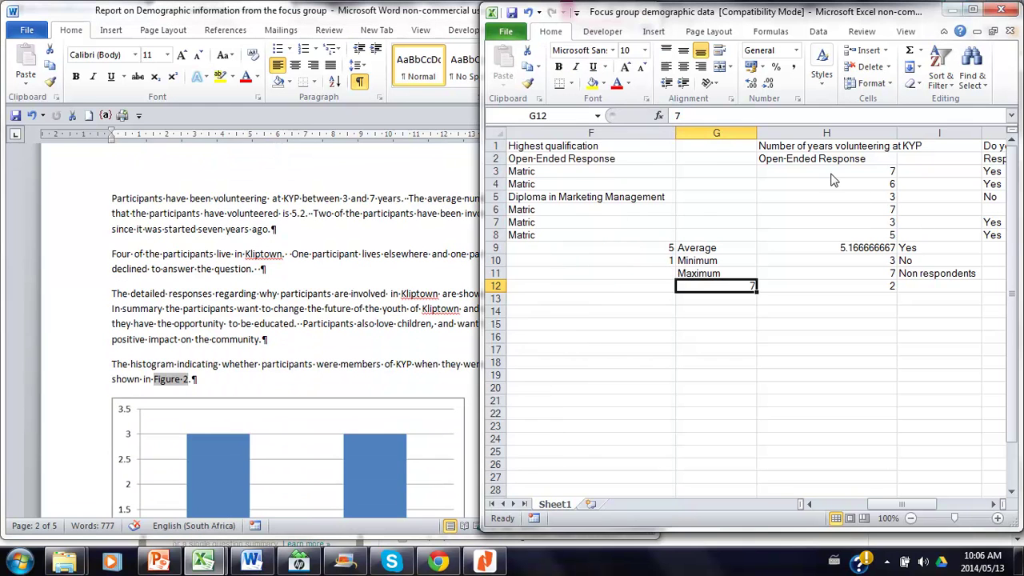
- Select the Kliptown residence Yes/No responses in Excel cells J3:J11
left_click(993, 504)
left_click(993, 504)
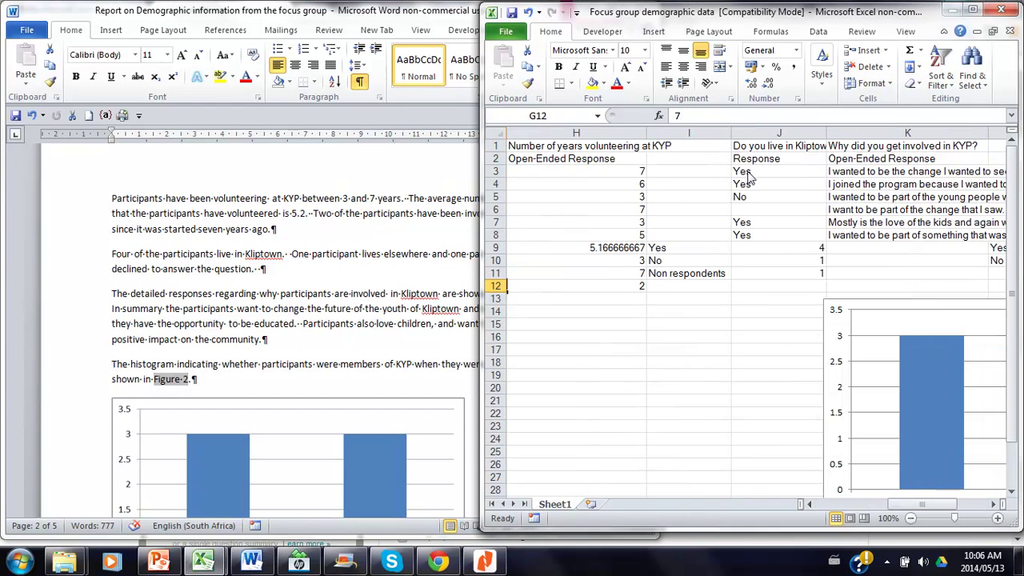
left_click_drag(747, 171, 752, 278)
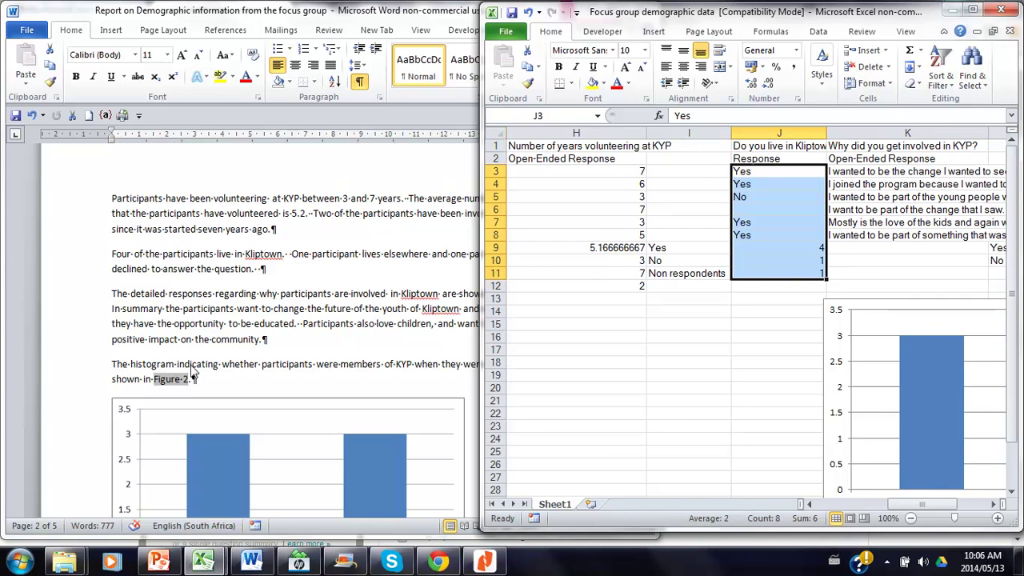
left_click(194, 295)
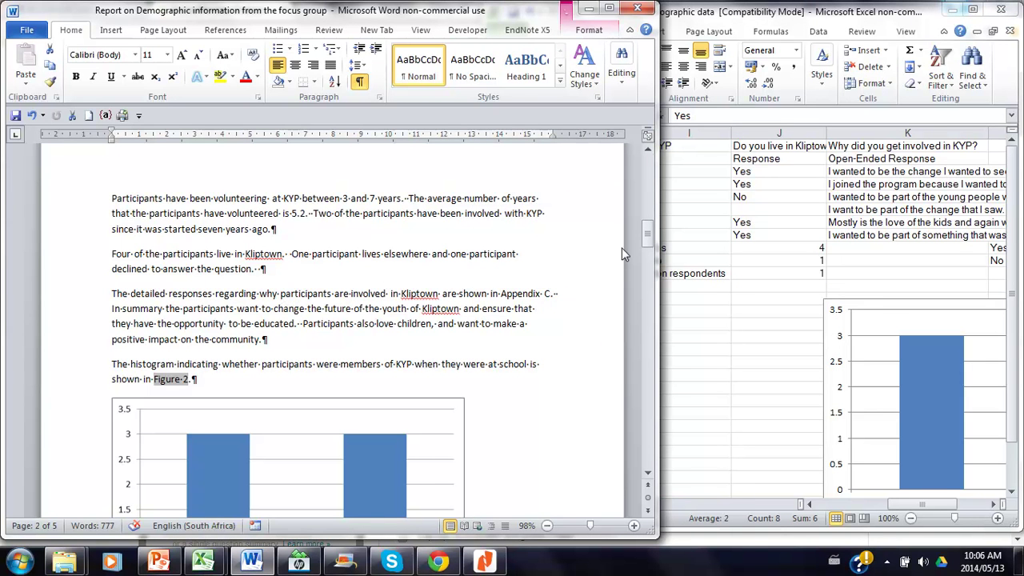
- Review Appendix C in the report, then scroll back up to the page 2 paragraphs
mouse_move(649, 236)
left_mouse_down()
mouse_move(647, 465)
mouse_move(462, 297)
left_mouse_up()
left_click(462, 297)
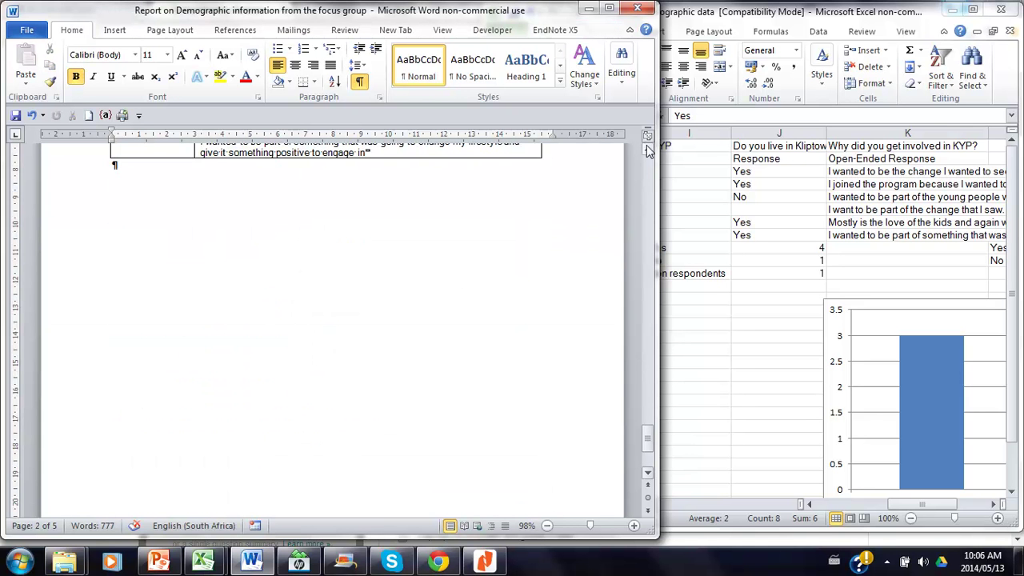
scroll(115, 174, "up", 1)
scroll(114, 240, "up", 2)
scroll(118, 352, "up", 2)
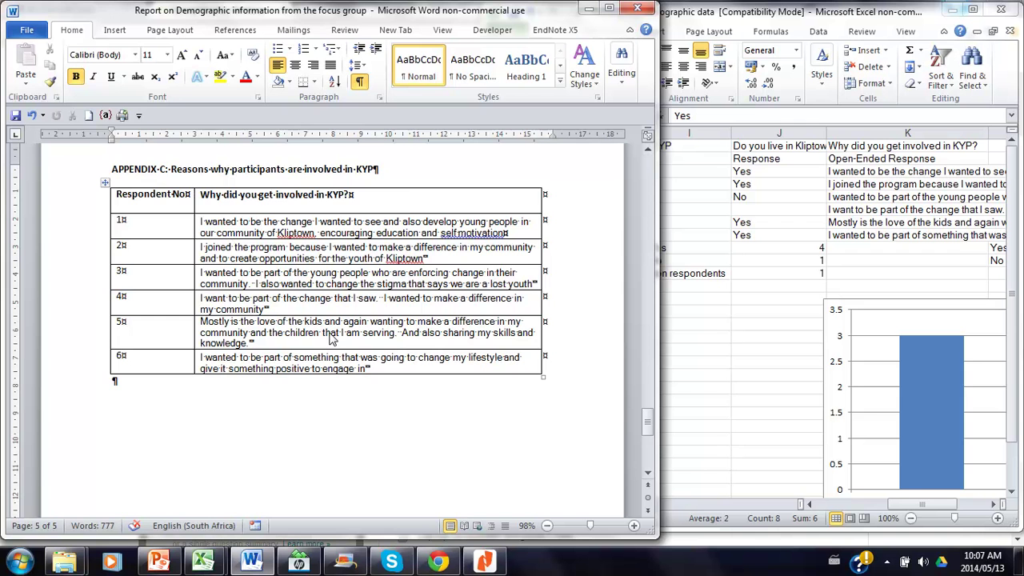
left_click_drag(650, 432, 645, 259)
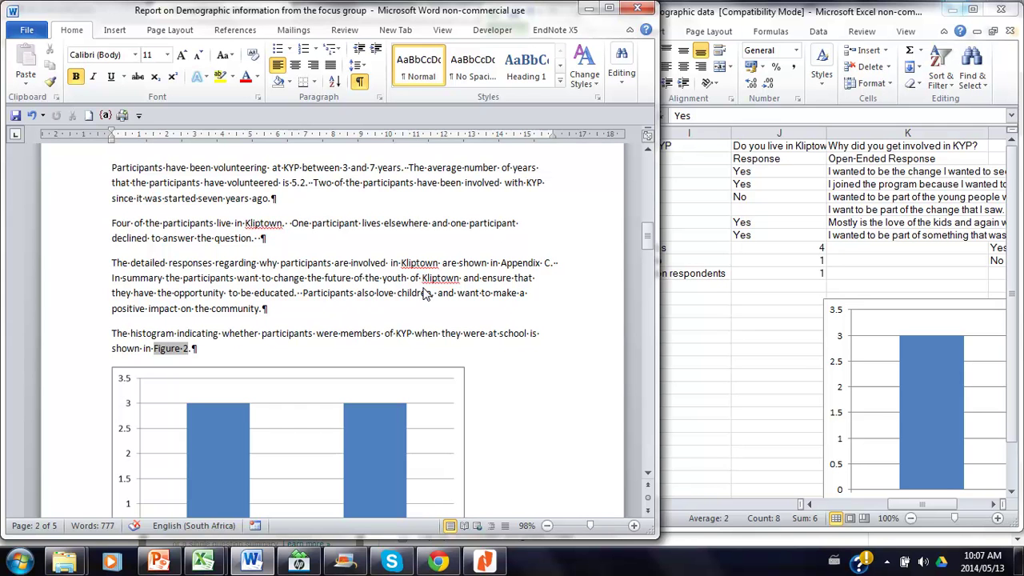
- Confirm Excel's school-membership counts of three Yes and three No, then view the Figure 2 histogram
left_click(269, 314)
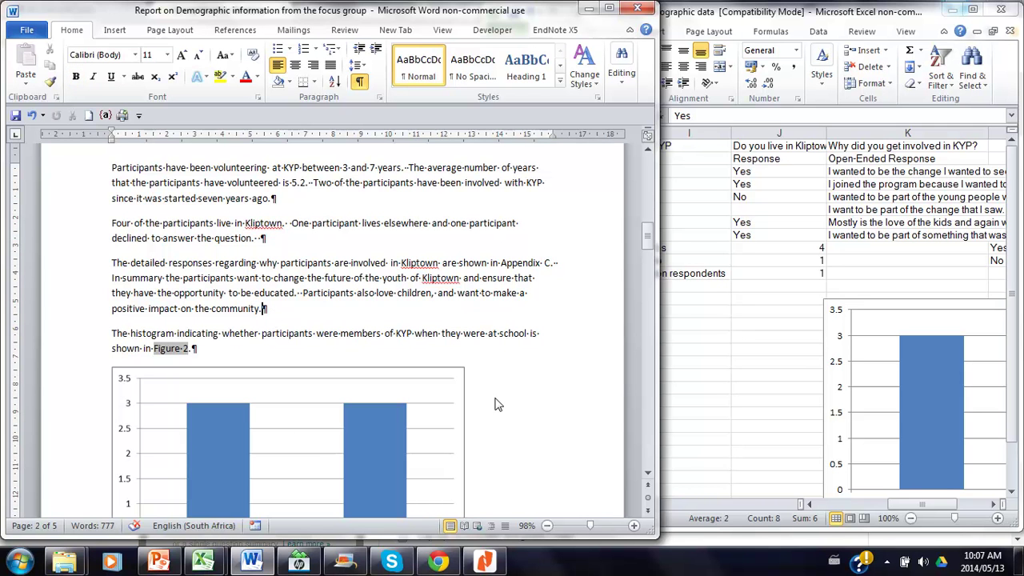
left_click(928, 231)
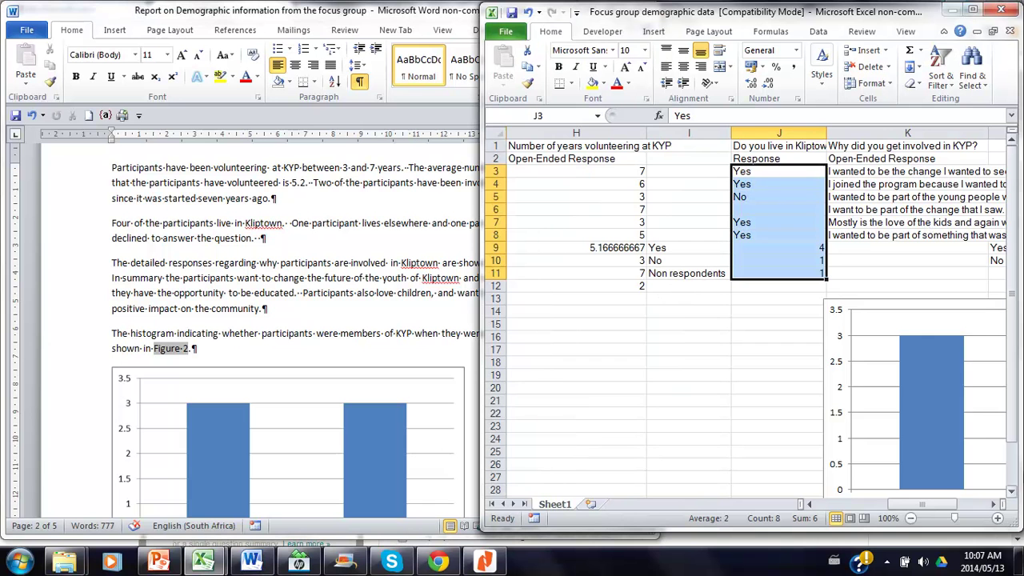
left_click(993, 505)
left_click(993, 504)
left_click(993, 505)
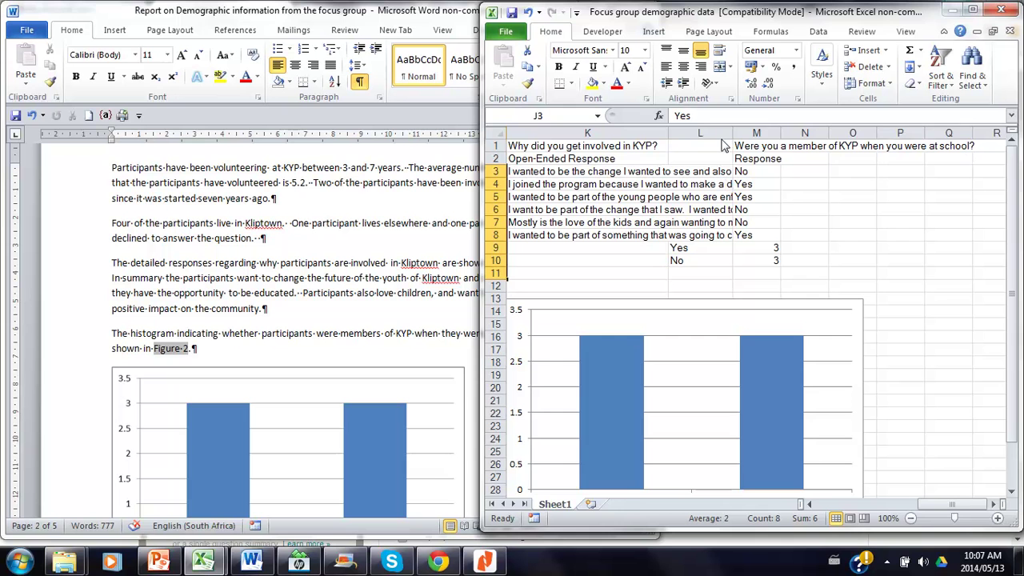
left_click(181, 293)
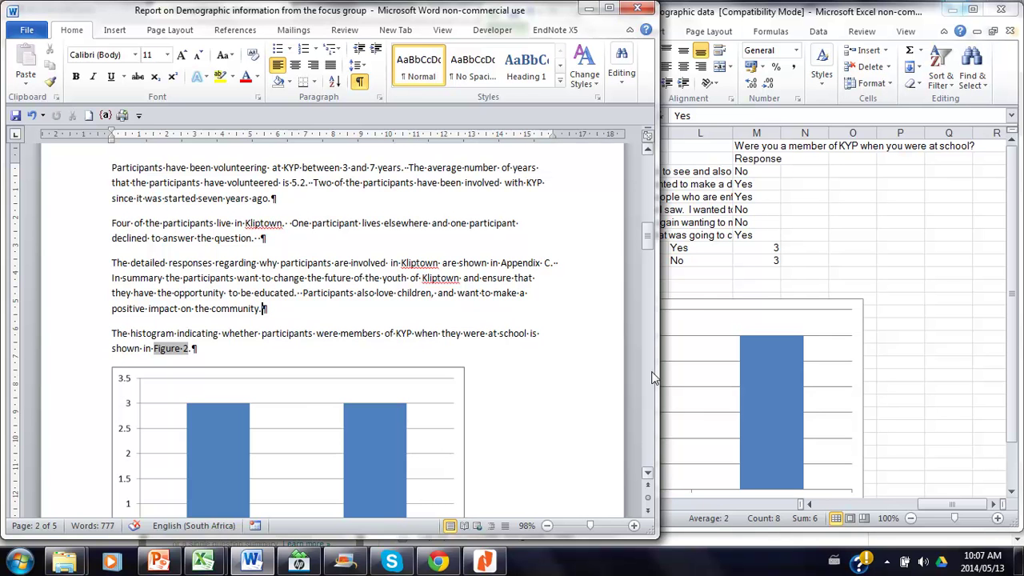
left_click(648, 474)
left_click(648, 474)
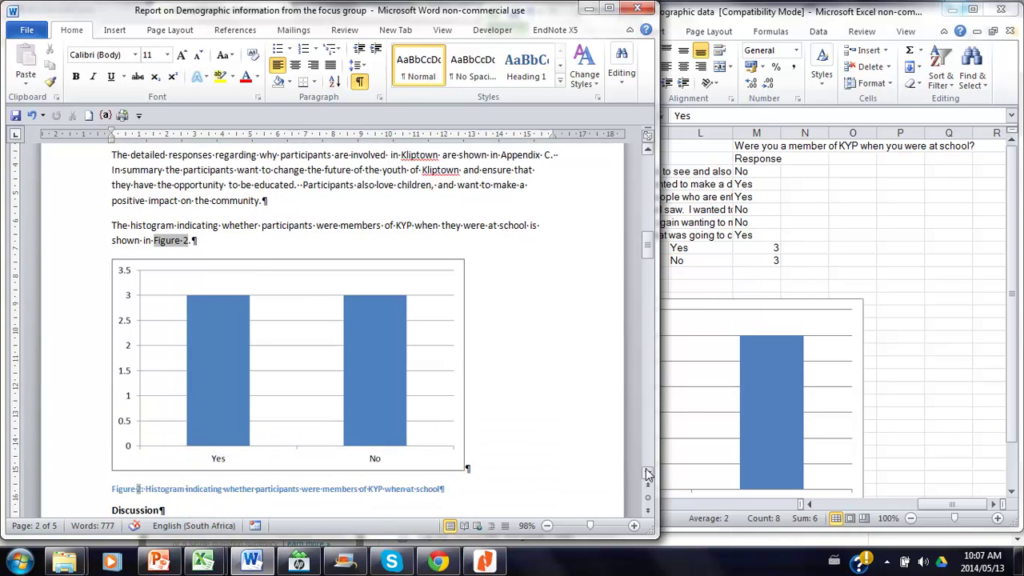
left_click(648, 474)
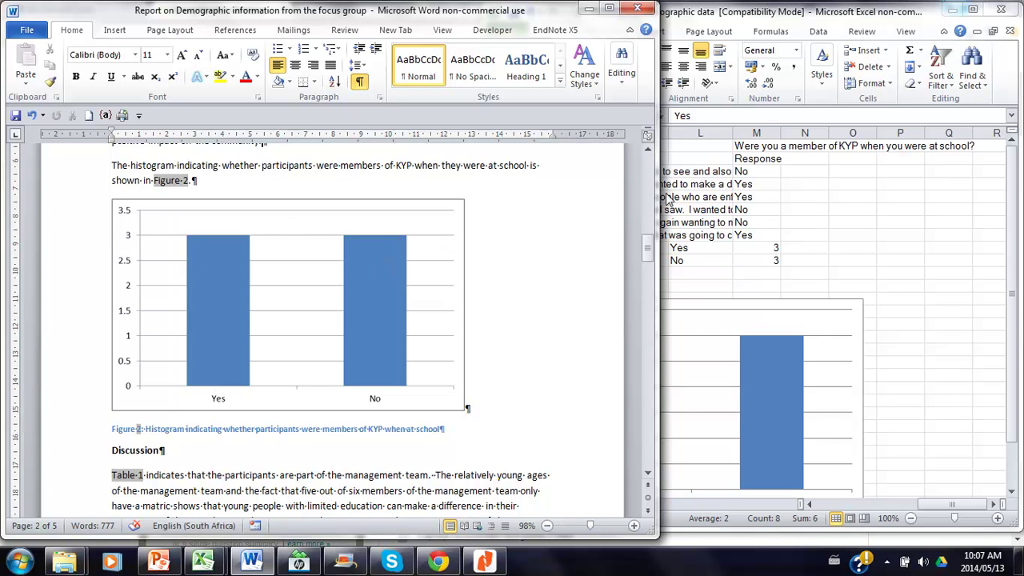
- After 'Figure 2.', add 'This figure shows that three participants were members of KYP when they were at school and three were not.'
left_click(213, 187)
type("This ")
type("figure s")
type("hows that ")
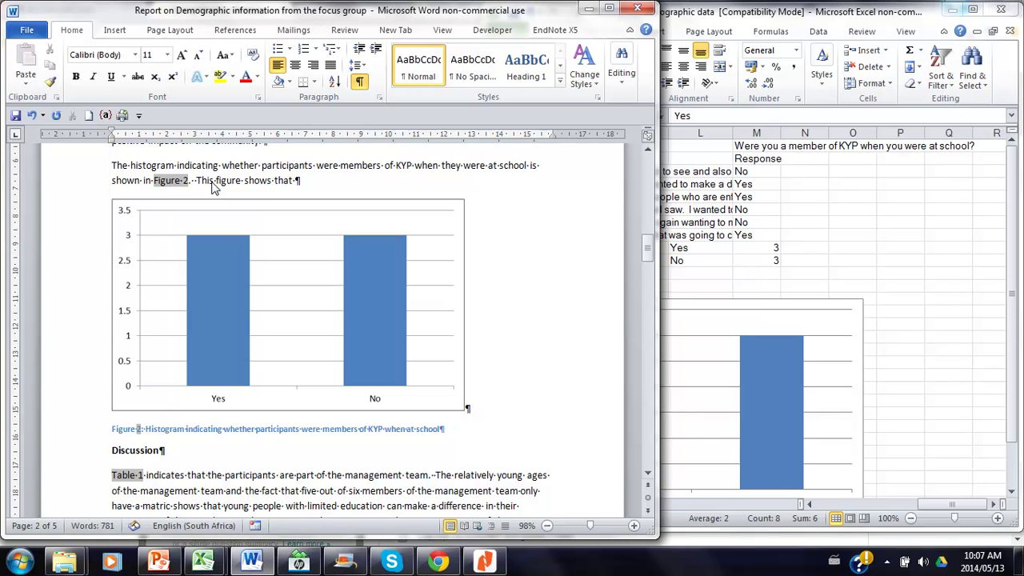
type("three ")
type("partici")
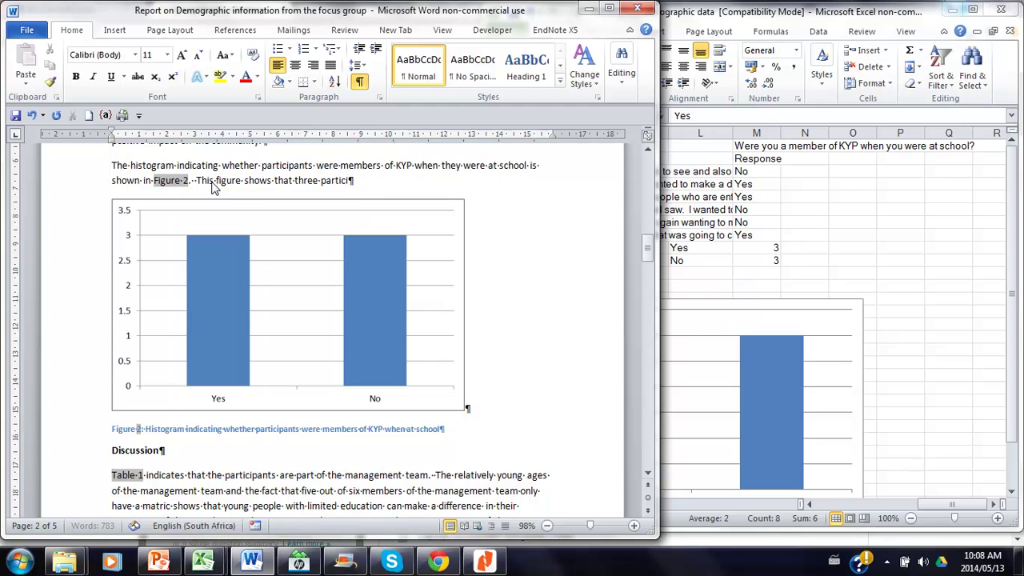
type("pants were ")
type("mem")
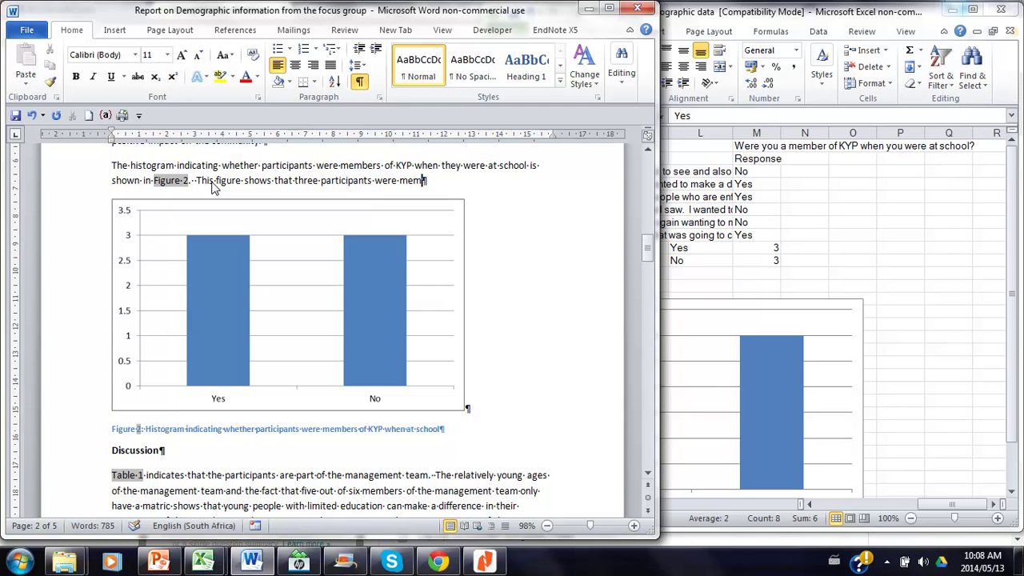
type("bers of KyP")
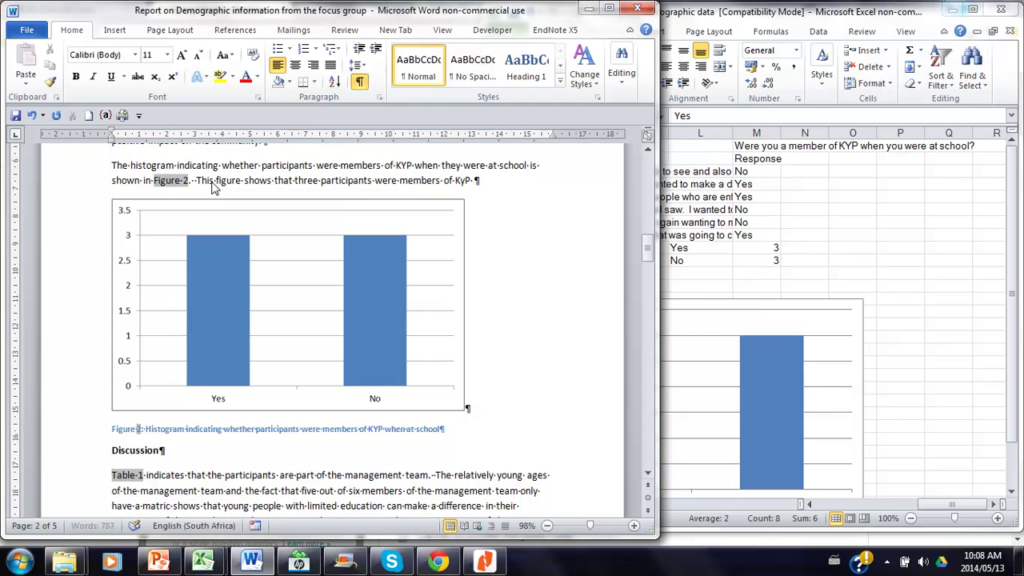
key("BackSpace")
key("BackSpace")
type("YP w")
type("hen they were")
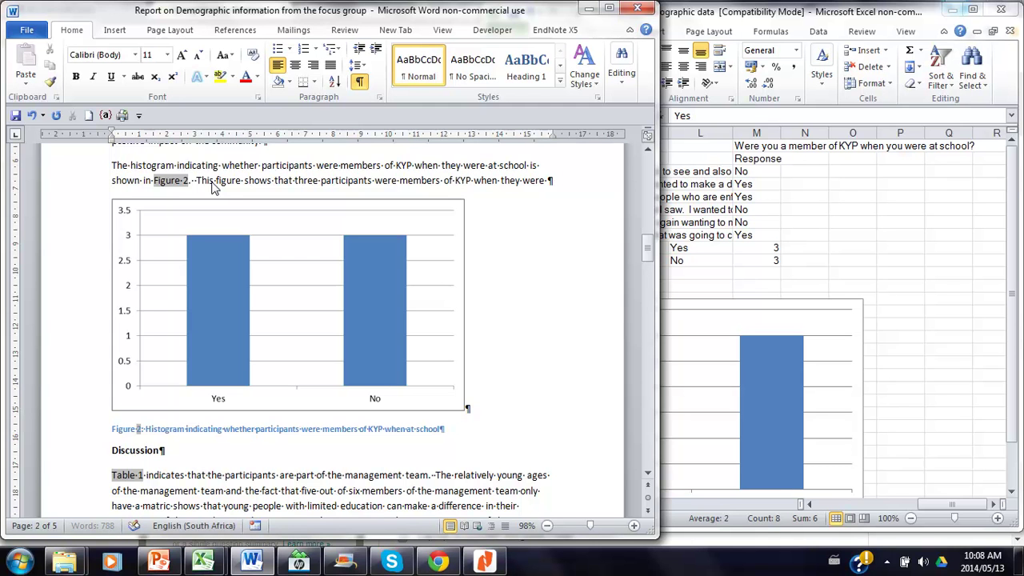
type(" at school and ")
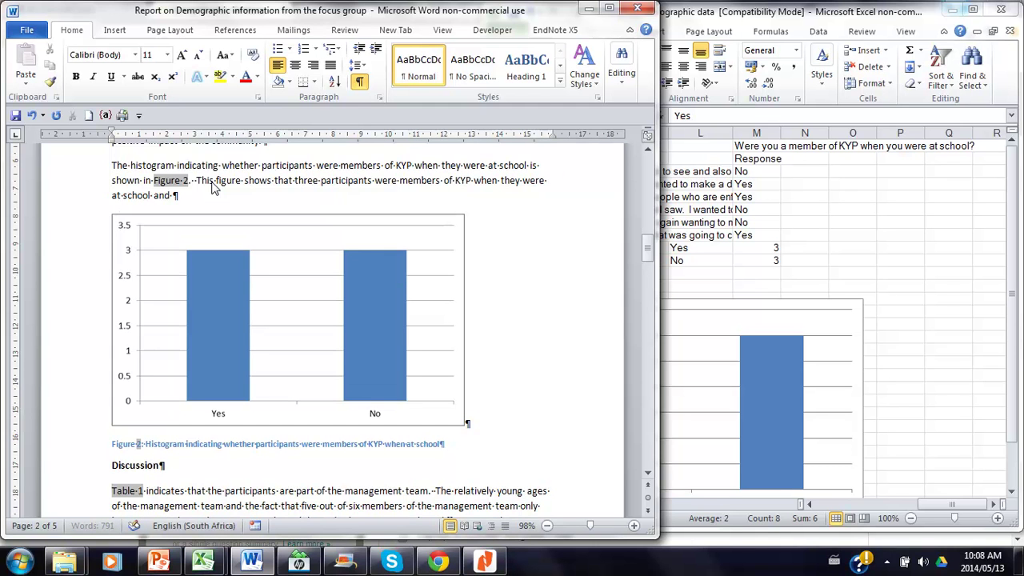
type("three we")
type("re not.")
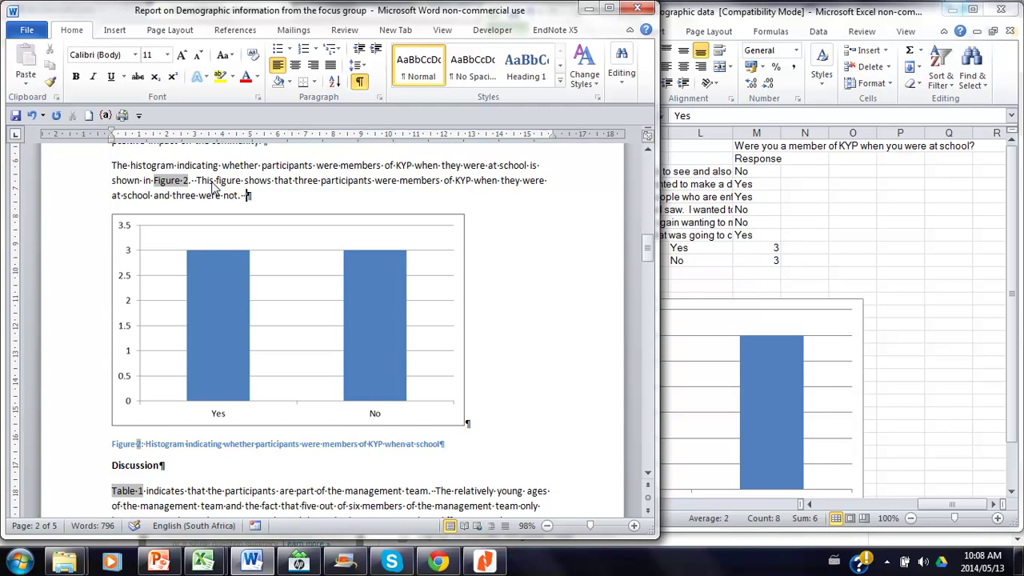
key("BackSpace")
- Scroll down until the Discussion paragraph and page break are visible
left_click(648, 474)
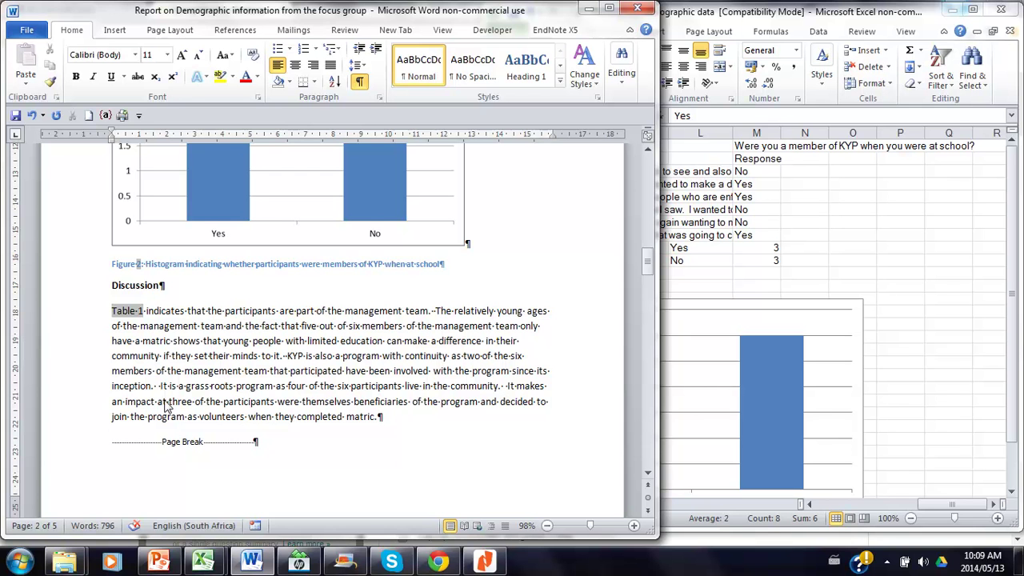
- In the Discussion, change 'an impact at three' to 'an impact as three'
key("Delete")
type("s")
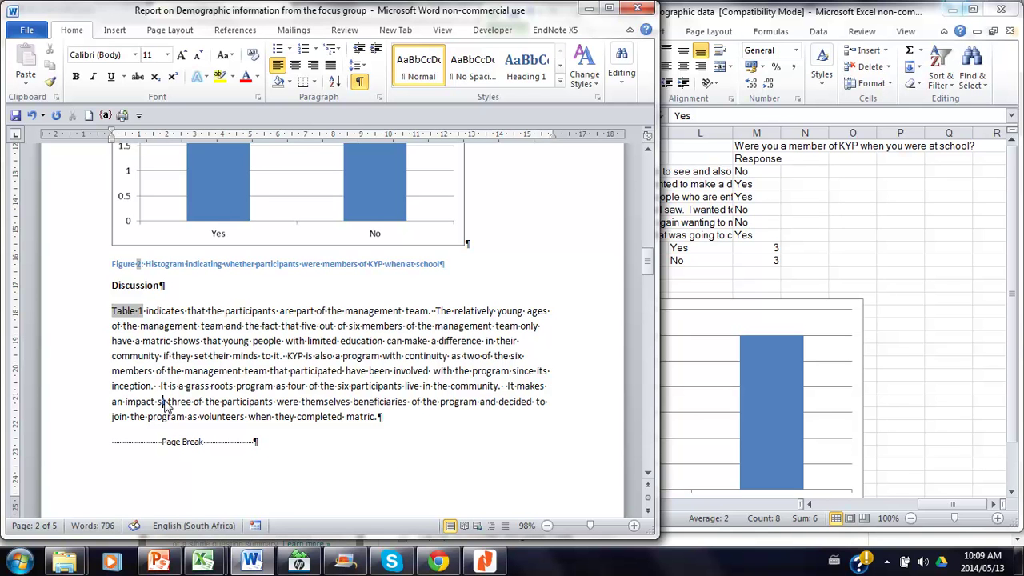
key("BackSpace")
key("BackSpace")
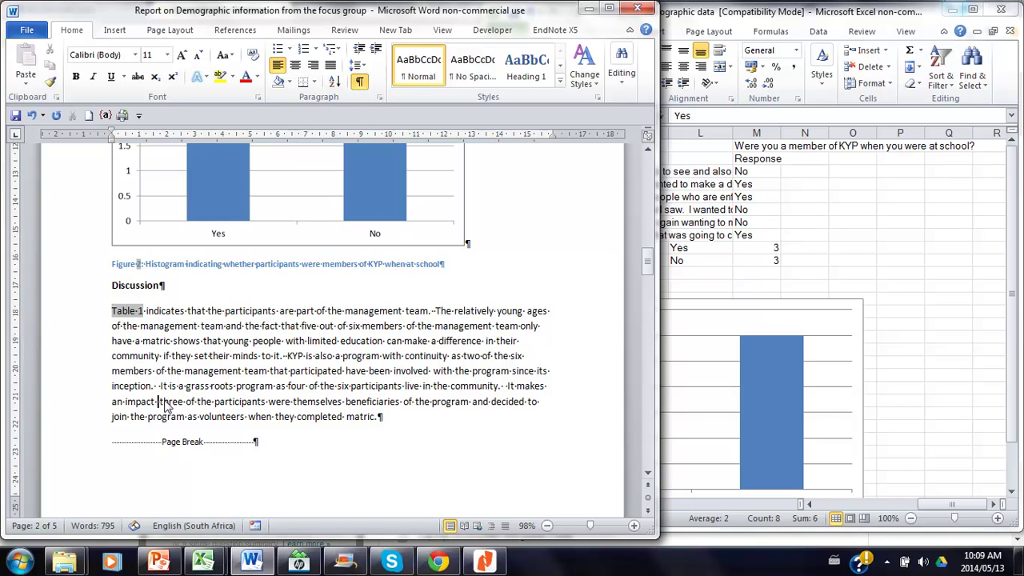
type("a")
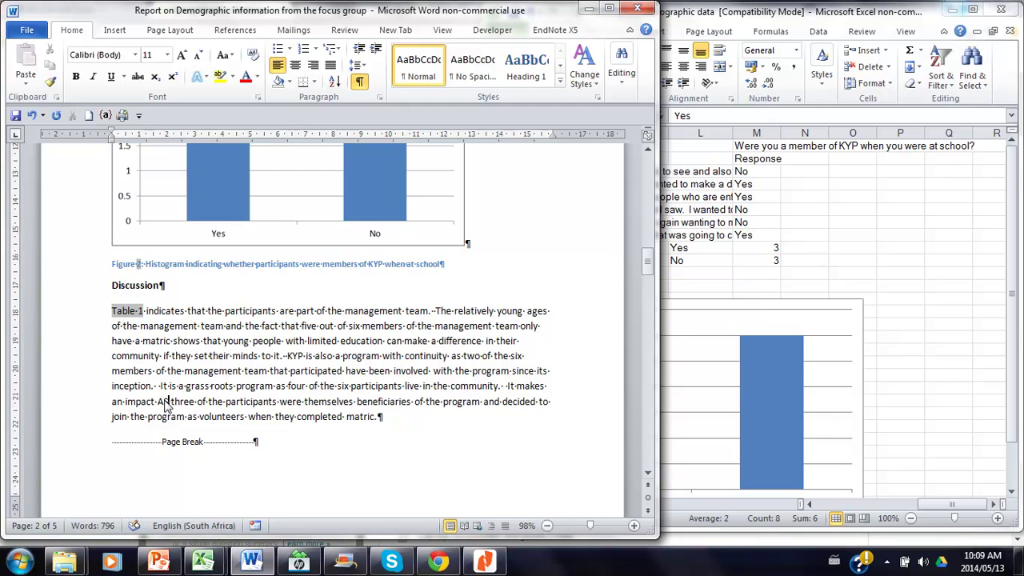
key("BackSpace")
type("as")
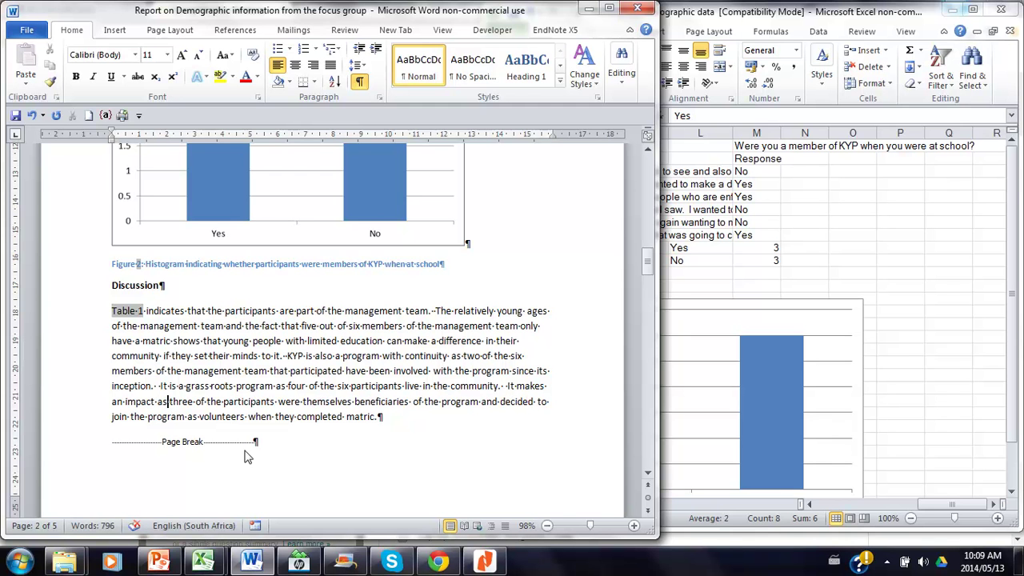
- Select the Discussion paragraph and switch to the PowerPoint presentation
left_click(389, 402)
left_click_drag(85, 314, 91, 419)
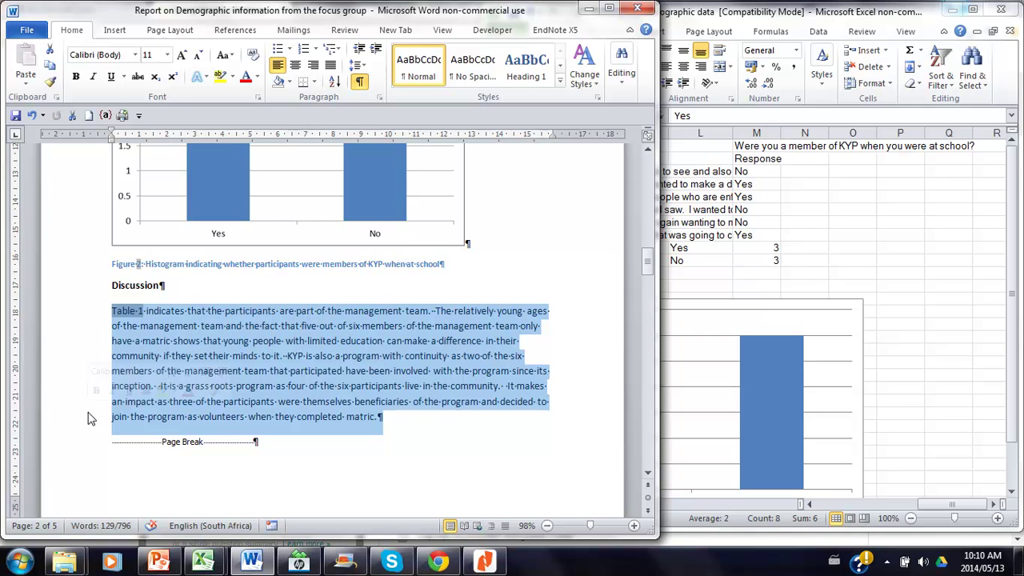
left_click(159, 562)
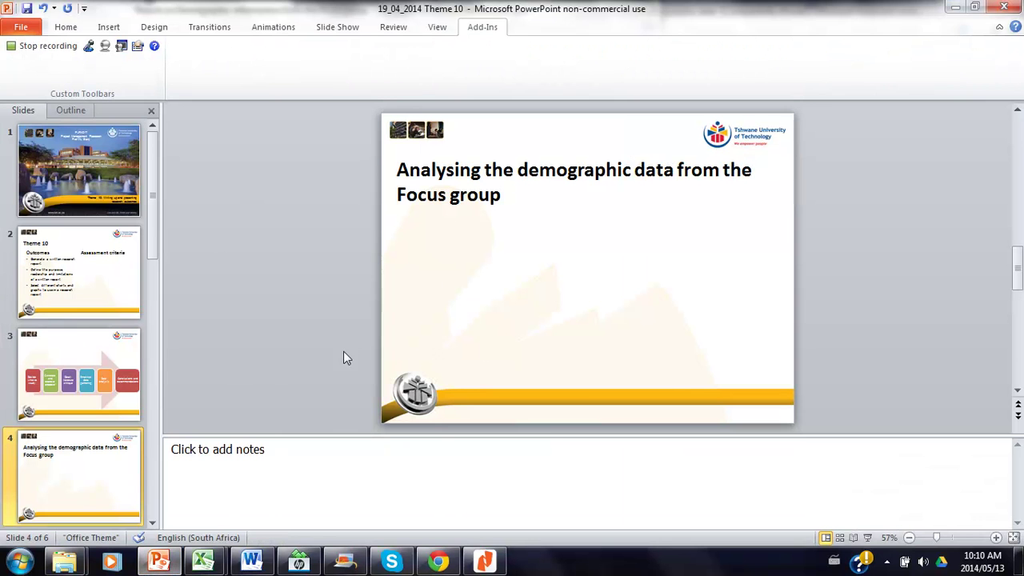
- Start the slide show from the Oral presentations slide and advance to the closing contact slide
left_click(152, 500)
left_click(80, 378)
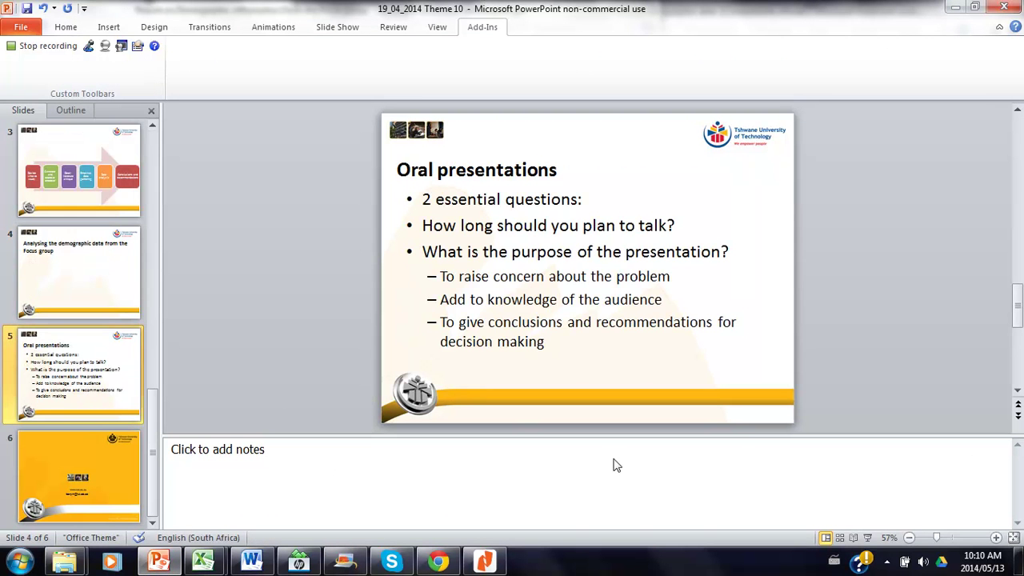
left_click(869, 538)
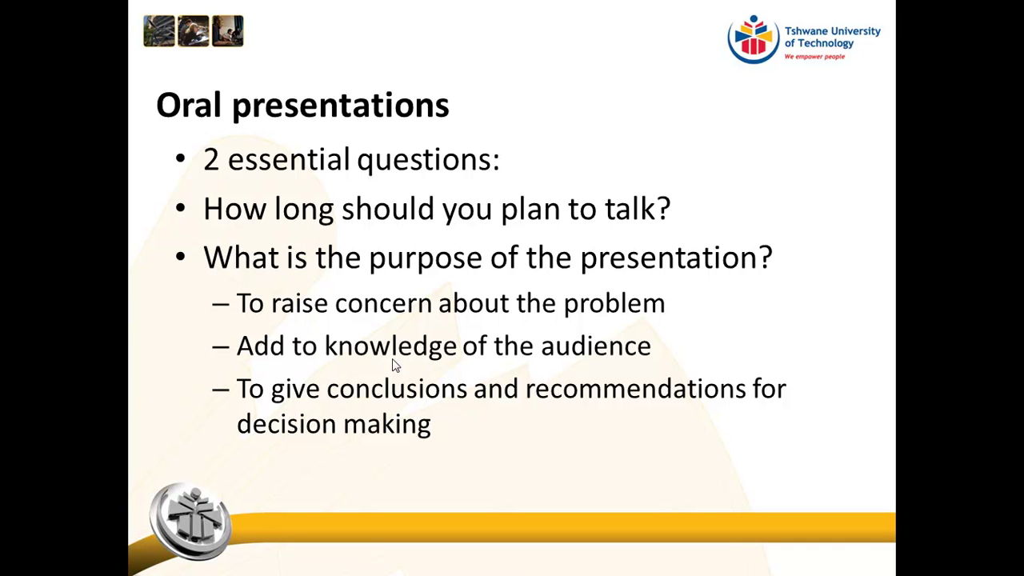
key("Right")
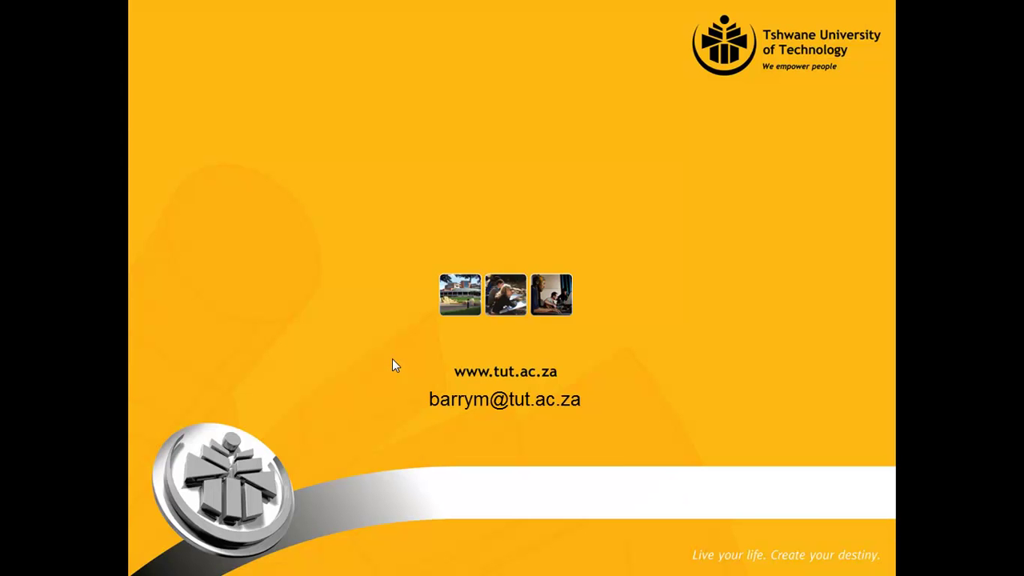